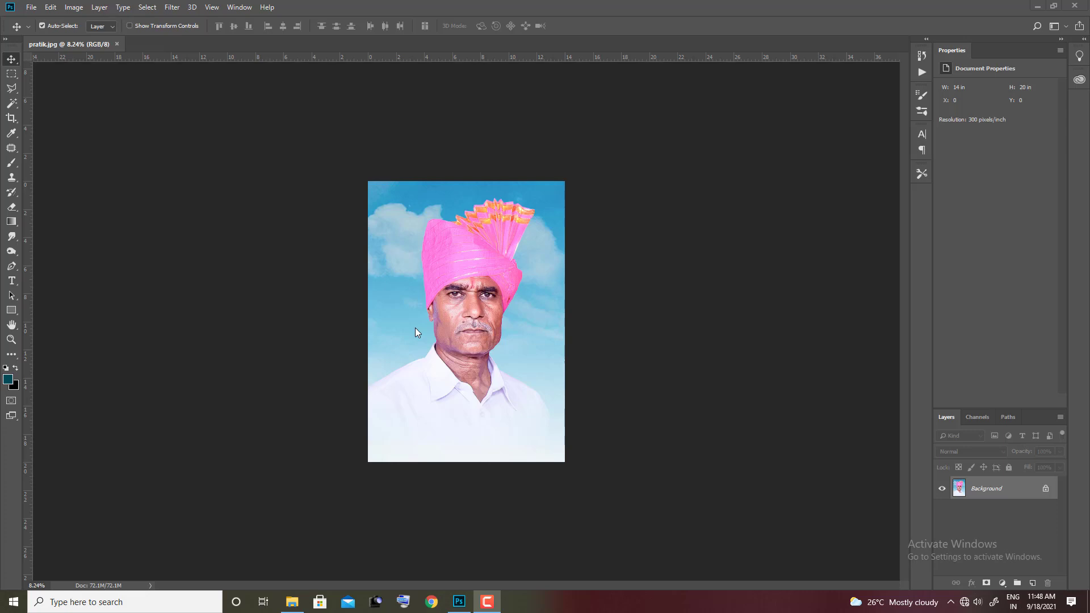
Begin a Pen path at the left shoulder edge and curve it along the shoulder.
scroll(414, 344, "up", 2)
scroll(465, 304, "up", 2)
scroll(466, 304, "down", 2)
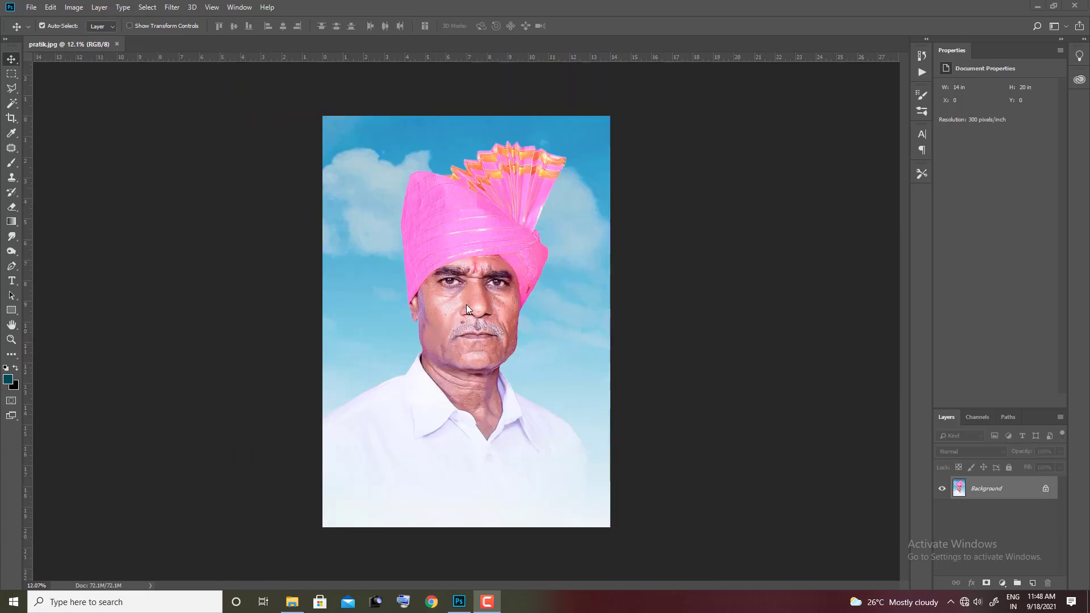
scroll(466, 305, "down", 2)
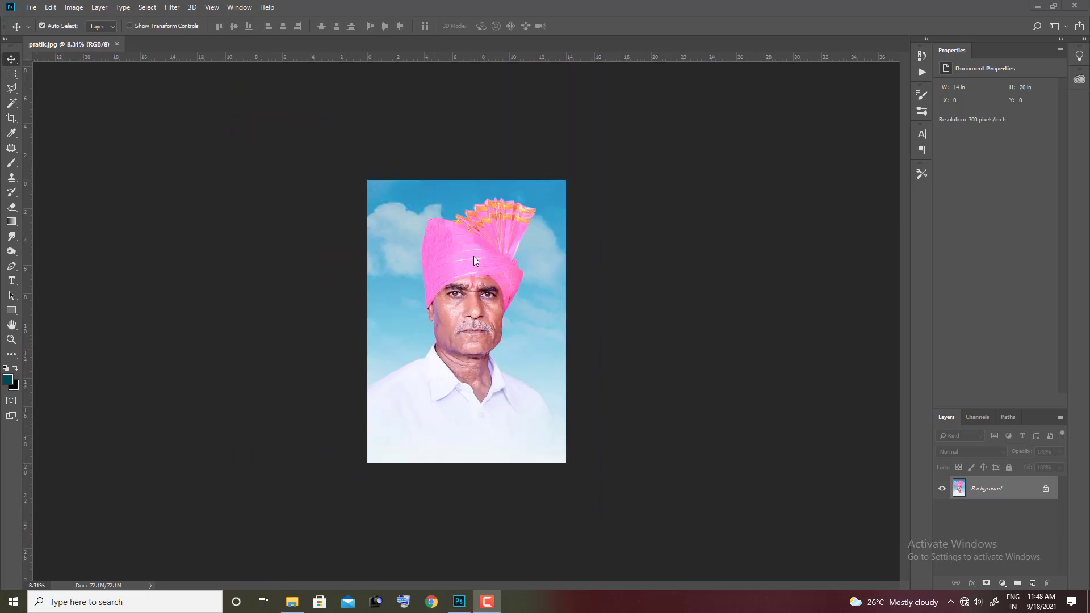
scroll(472, 262, "up", 2)
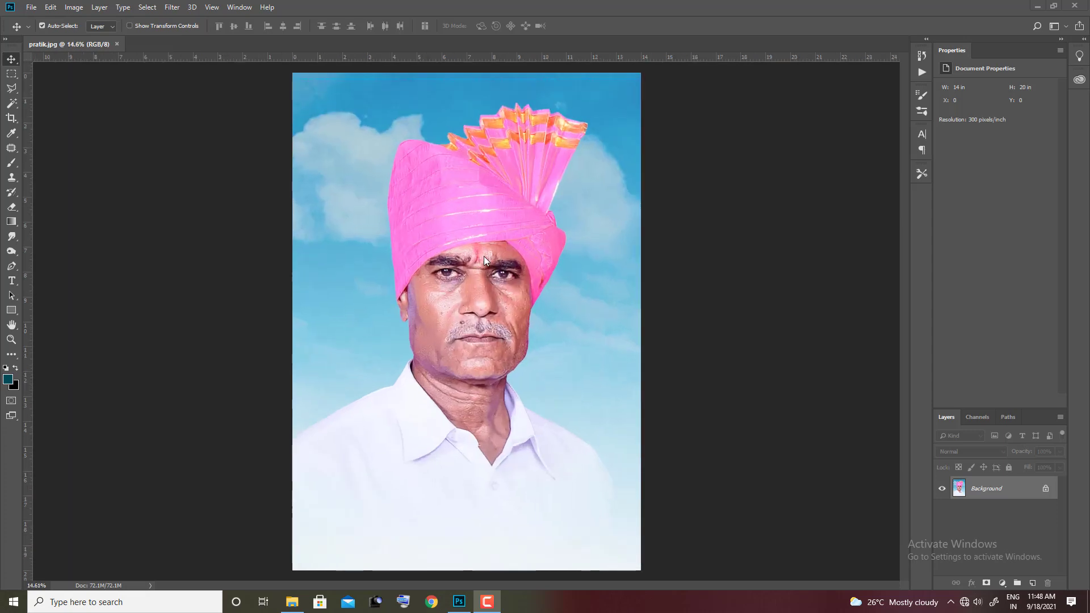
scroll(484, 256, "down", 2)
scroll(454, 316, "up", 3)
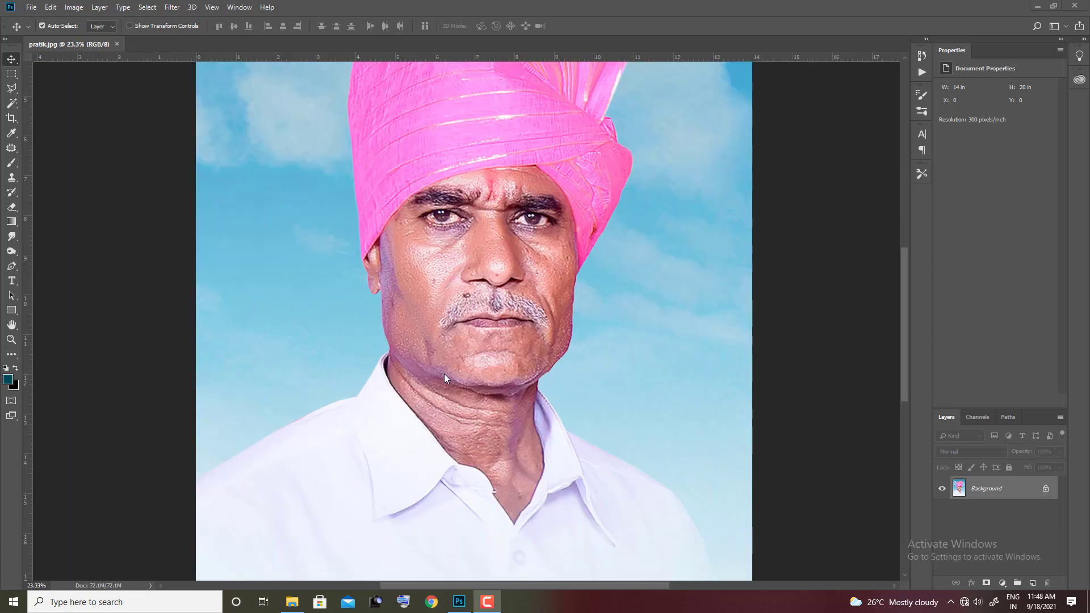
key("p")
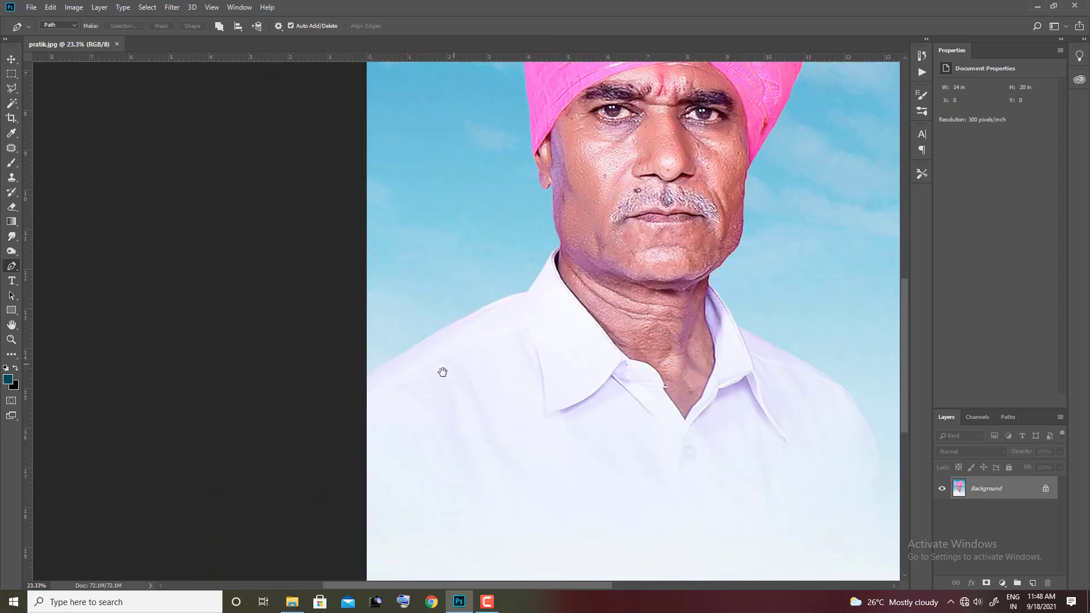
scroll(440, 372, "up", 1)
left_click(361, 379)
left_click(459, 316)
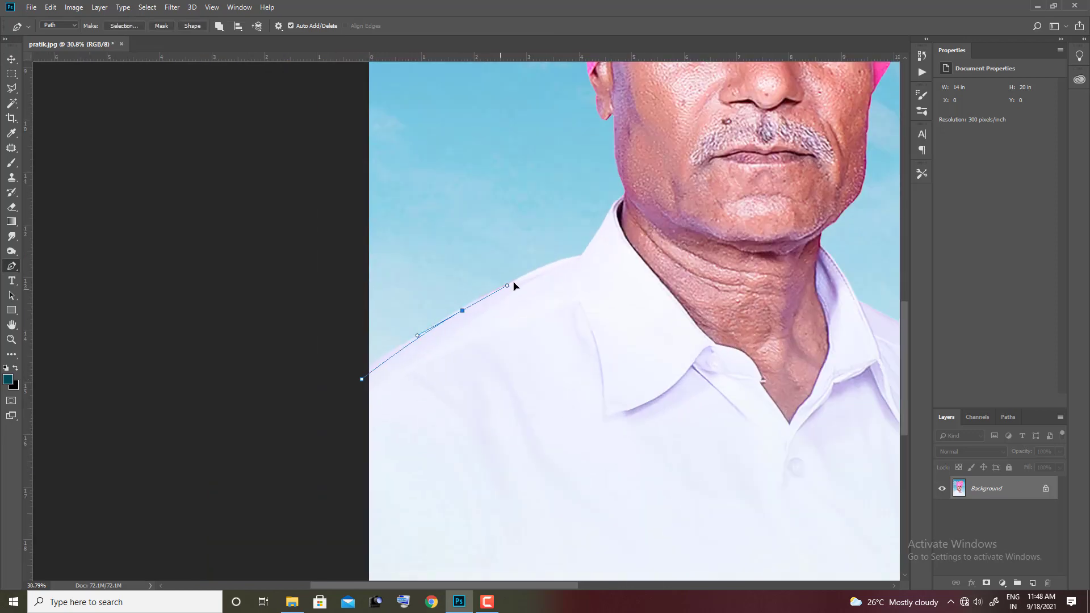
left_click(554, 268)
left_click_drag(579, 264, 588, 267)
Continue the path up the collar, neck and jaw, around the ear.
scroll(482, 376, "up", 1)
scroll(481, 376, "up", 1)
left_click_drag(480, 366, 555, 328)
left_click(523, 321)
scroll(524, 326, "up", 3)
scroll(556, 335, "up", 1)
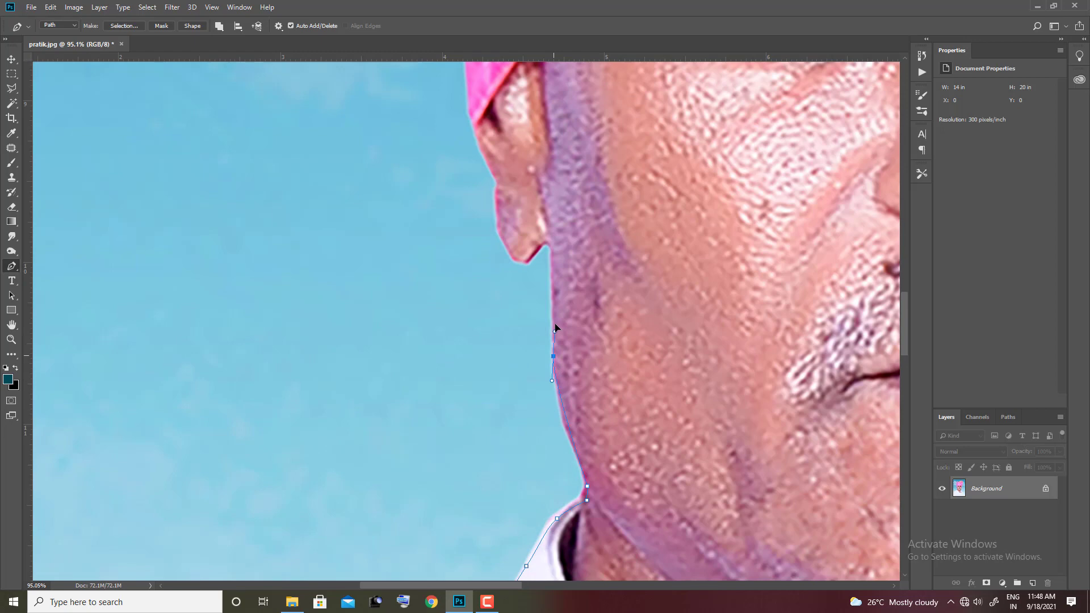
left_click(548, 251)
left_click(507, 257)
left_click(496, 178)
left_click(478, 144)
left_click(476, 130)
left_click_drag(475, 130, 491, 418)
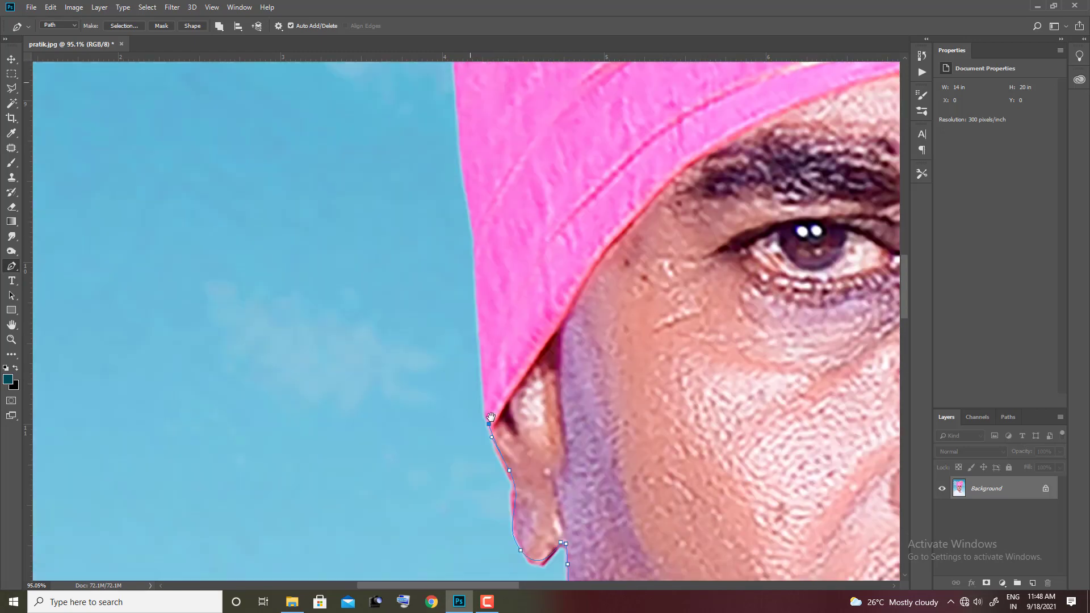
Trace the path up the turban's side and across its top to the pleated fan.
left_click_drag(485, 244, 486, 301)
left_click_drag(483, 233, 531, 384)
left_click_drag(528, 154, 543, 319)
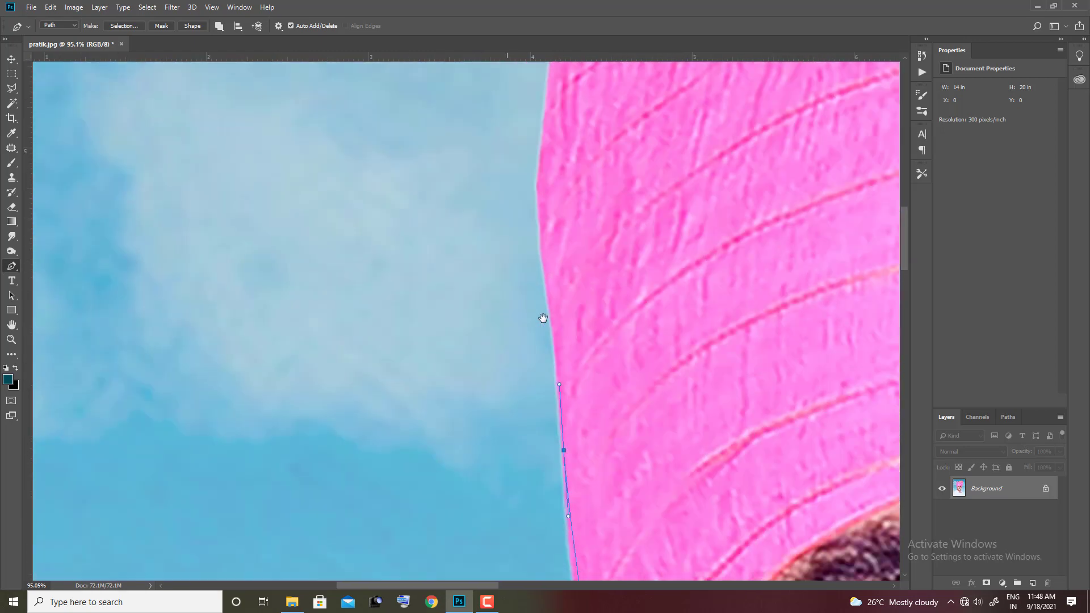
left_click(539, 170)
left_click_drag(542, 134, 455, 475)
left_click(502, 219)
left_click(518, 160)
left_click_drag(551, 127, 570, 117)
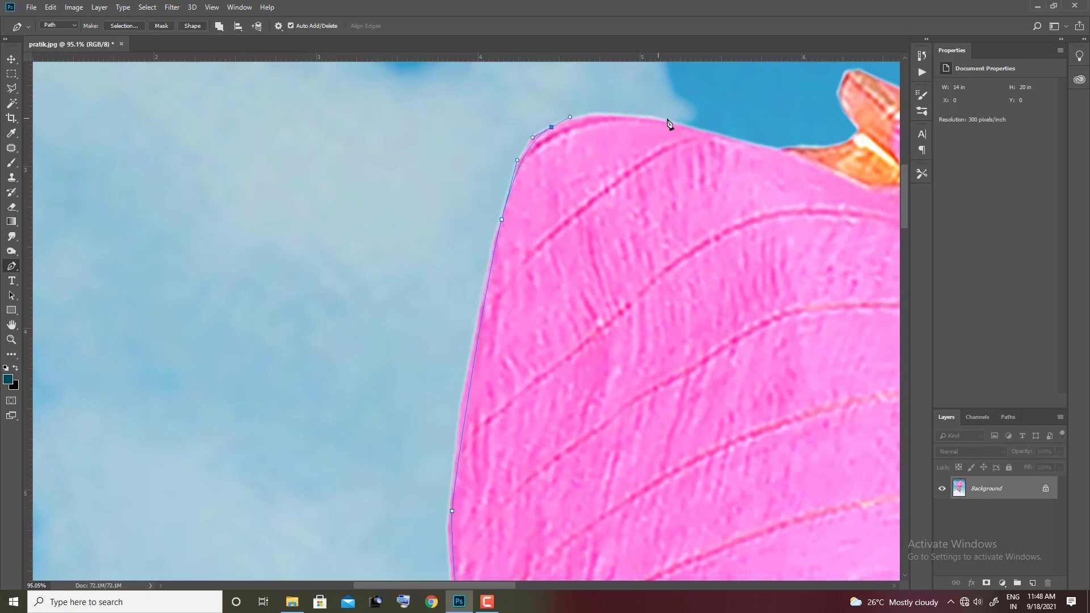
left_click(709, 136)
left_click(787, 155)
left_click(833, 154)
left_click(857, 131)
left_click(842, 83)
left_click_drag(842, 66, 842, 108)
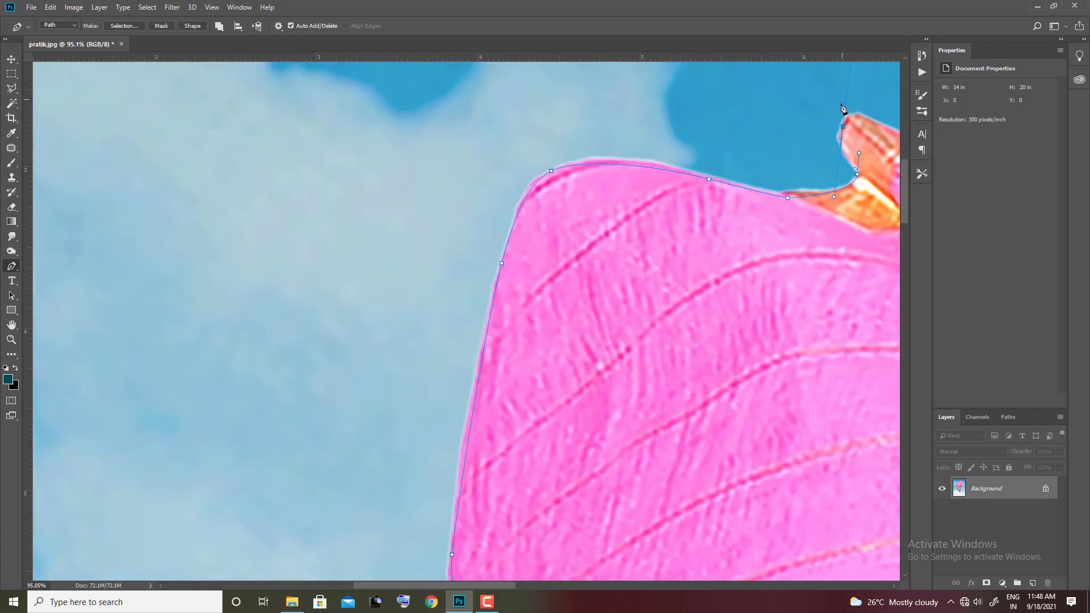
Trace the jagged top of the pleated fan to its right tip.
scroll(842, 108, "up", 2)
left_click_drag(436, 357, 463, 361)
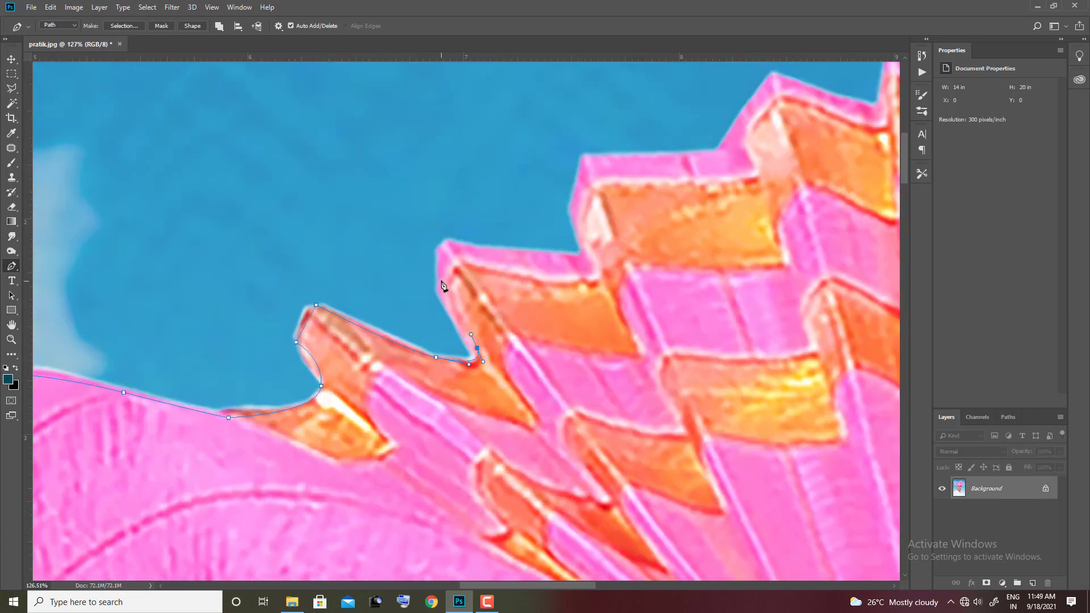
left_click(447, 243)
left_click(582, 252)
left_click(568, 210)
left_click(587, 156)
left_click(713, 154)
left_click_drag(725, 148, 350, 470)
left_click(396, 396)
left_click(510, 370)
left_click(500, 430)
left_click(561, 428)
left_click(613, 386)
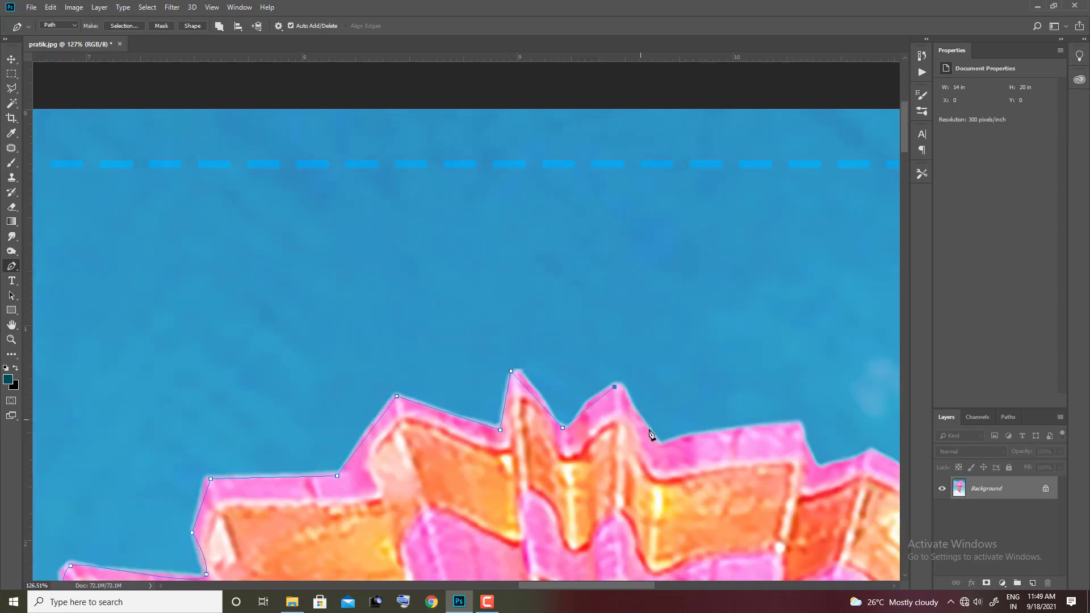
left_click_drag(748, 436, 412, 413)
left_click(415, 404)
left_click(458, 398)
left_click(625, 487)
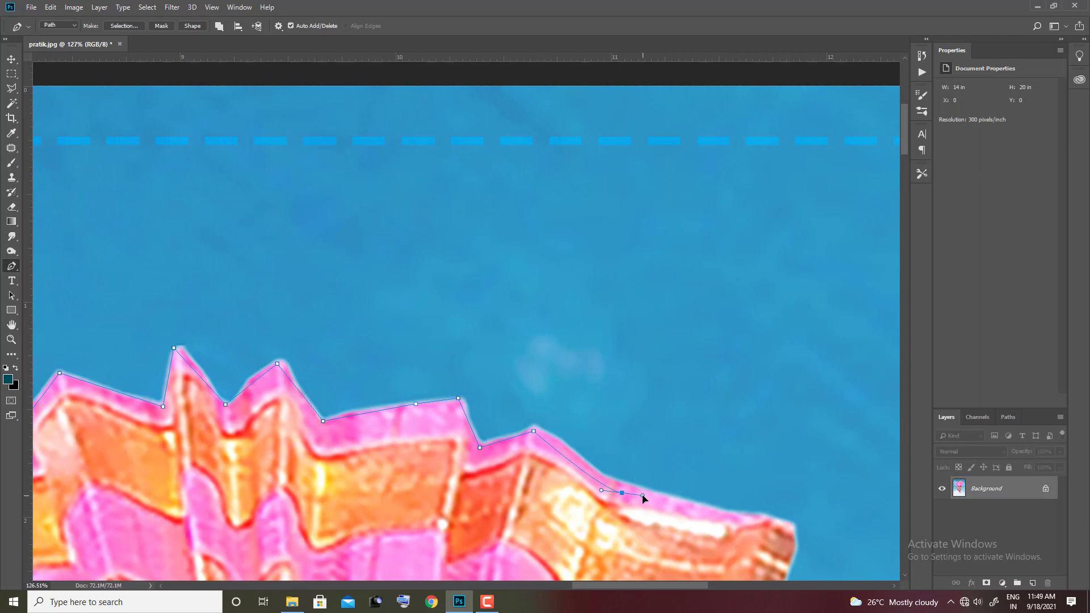
left_click(752, 516)
left_click(790, 525)
Trace down the turban's right side, past the eye, to the right cheek.
left_click_drag(788, 582, 694, 325)
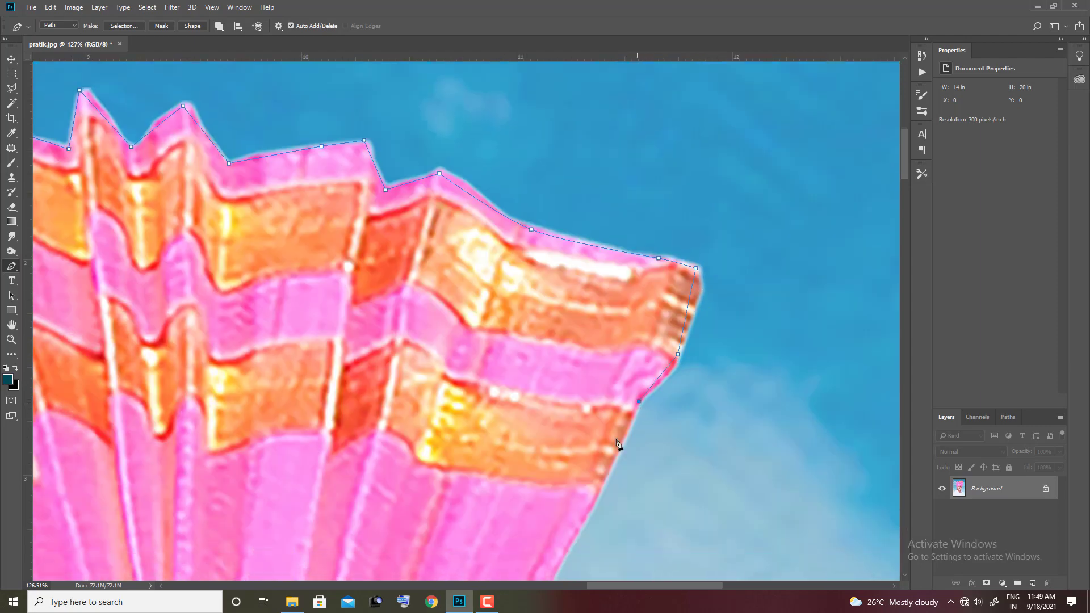
left_click_drag(619, 444, 616, 267)
left_click(547, 462)
left_click_drag(547, 462, 645, 231)
left_click(617, 292)
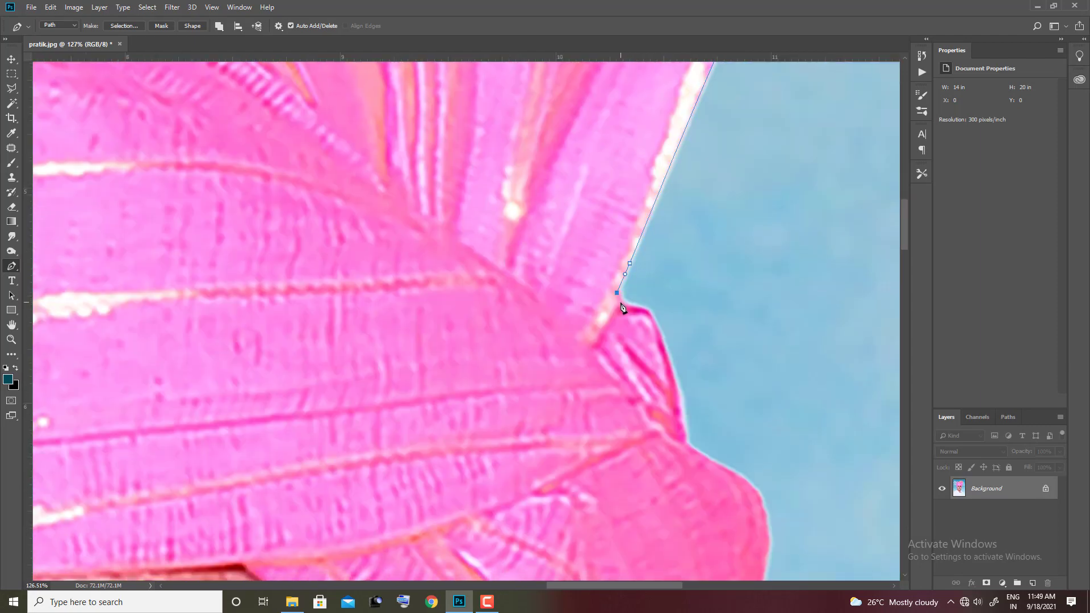
left_click_drag(680, 426, 564, 226)
left_click(570, 386)
mouse_move(542, 432)
left_mouse_down()
mouse_move(541, 443)
mouse_move(620, 270)
left_mouse_up()
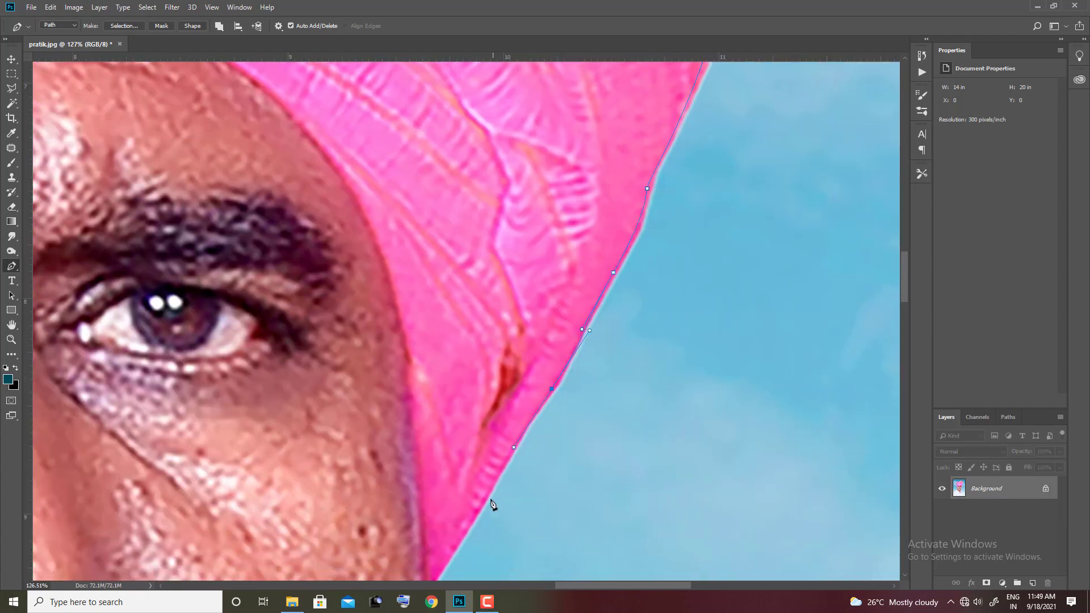
left_click(474, 514)
left_click_drag(446, 559, 581, 215)
left_click_drag(508, 398, 556, 241)
left_click(575, 252)
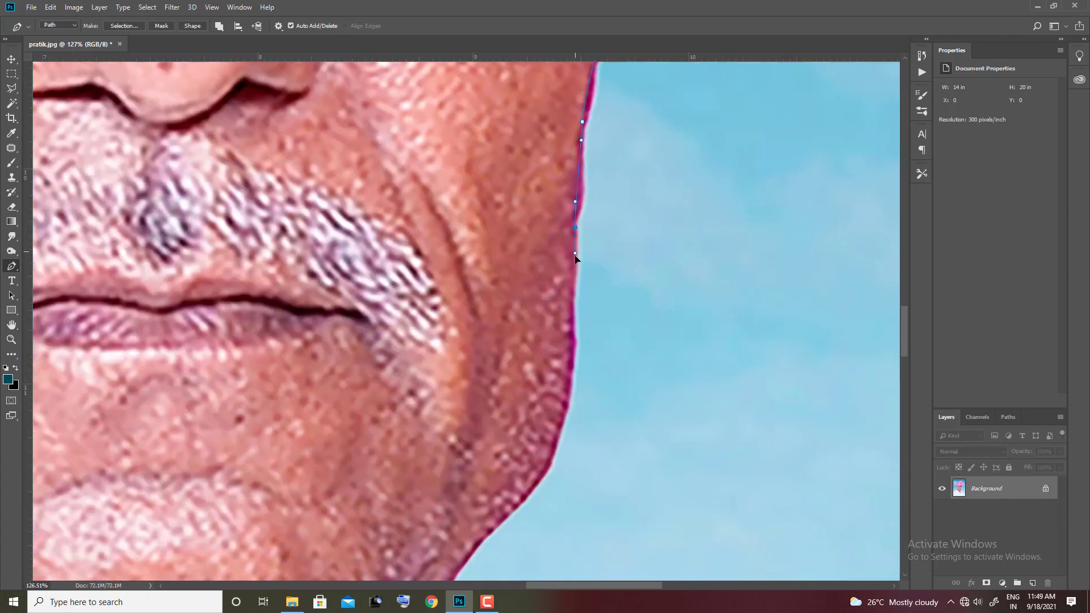
left_click_drag(517, 395, 555, 247)
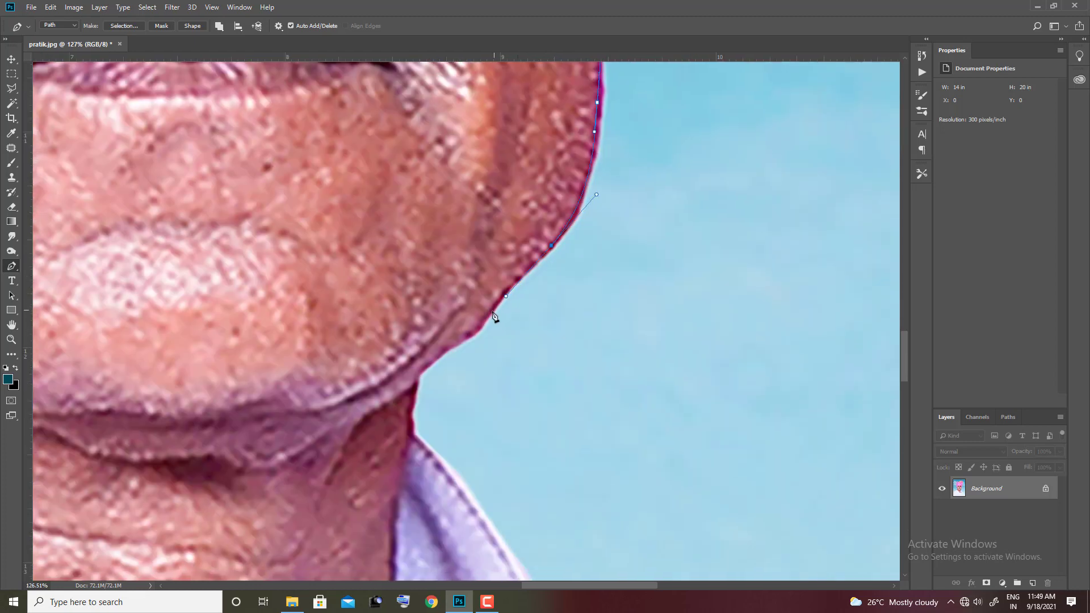
Curve the path under the jaw, down the neck and right shoulder, looping below the photo.
left_click(421, 377)
left_click_drag(421, 377, 434, 207)
left_click(424, 264)
mouse_move(516, 377)
left_mouse_down()
mouse_move(462, 251)
mouse_move(525, 353)
left_mouse_up()
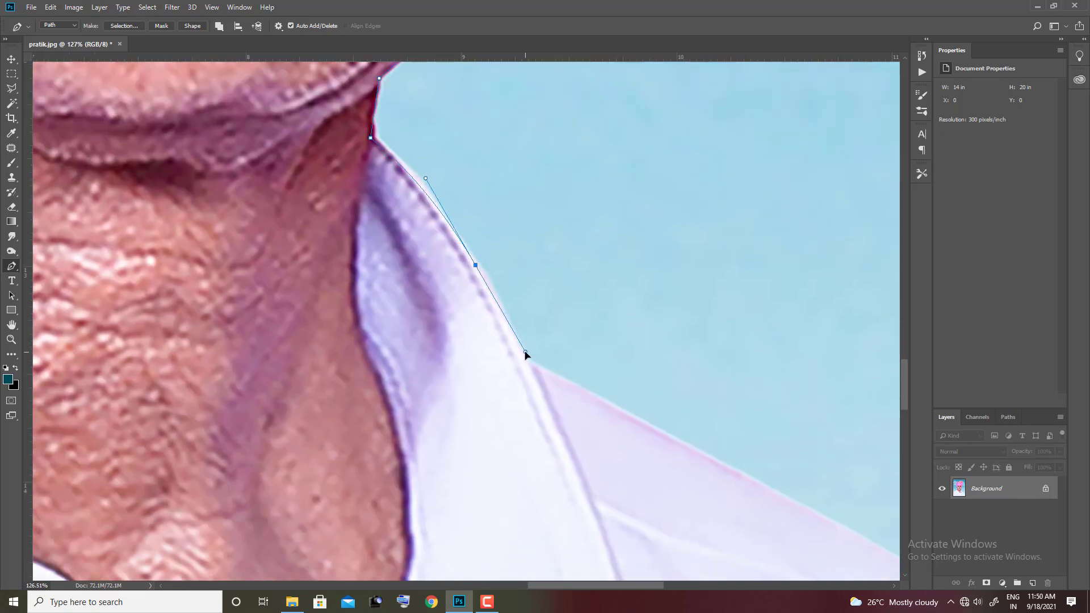
left_click_drag(686, 426, 361, 108)
left_click_drag(561, 235, 633, 277)
left_click_drag(804, 403, 836, 450)
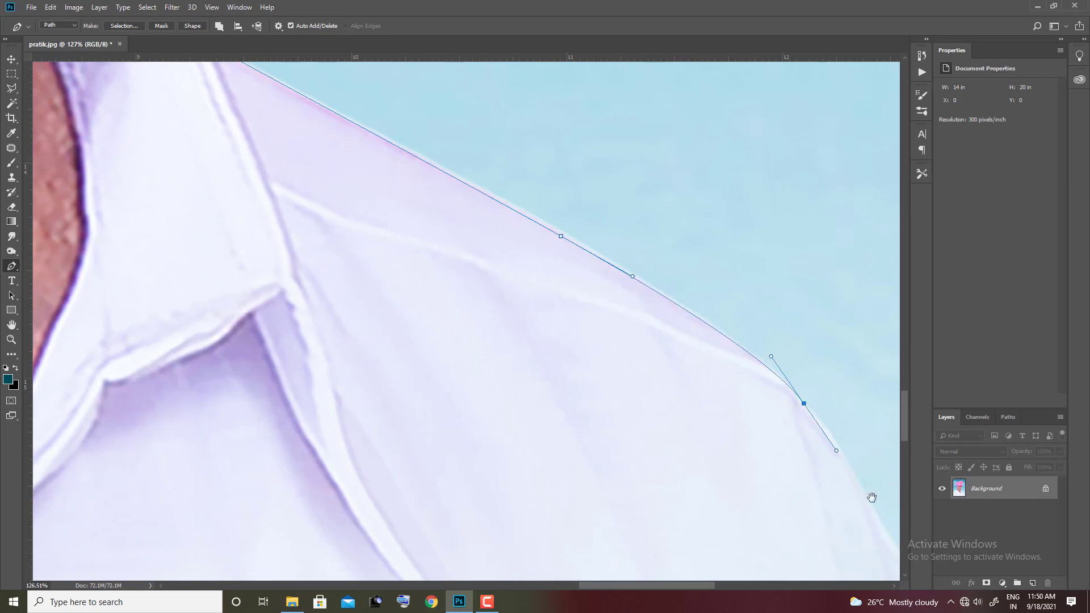
left_click_drag(871, 498, 739, 426)
scroll(738, 426, "down", 5)
left_click_drag(743, 516, 741, 567)
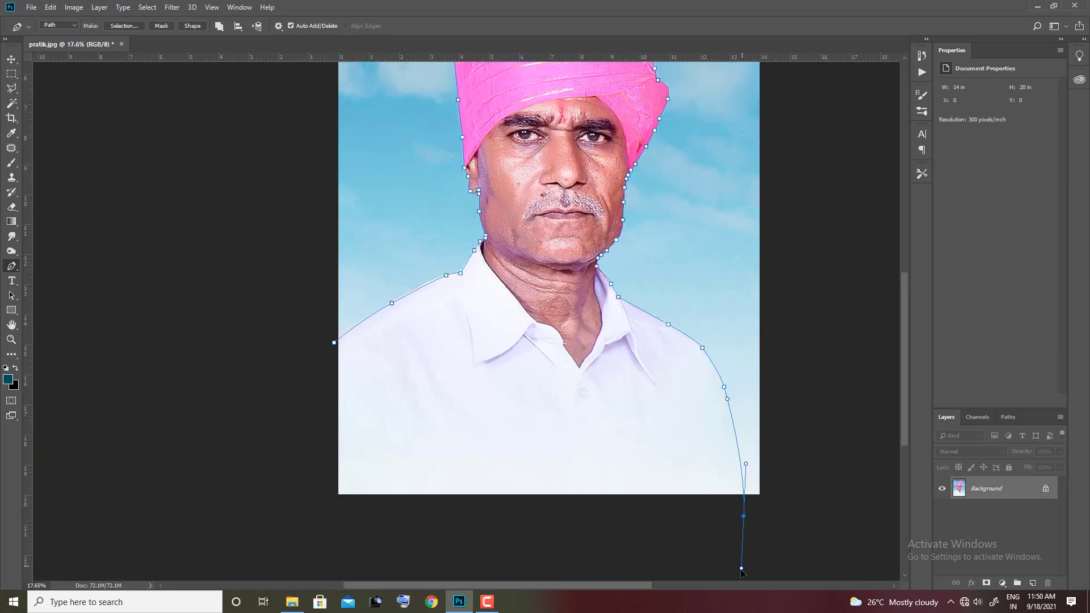
left_click_drag(309, 534, 215, 487)
Close the path back at its starting point at the lower left.
left_click_drag(235, 388, 267, 358)
left_click(333, 342)
right_click(545, 244)
left_click(553, 270)
key("Return")
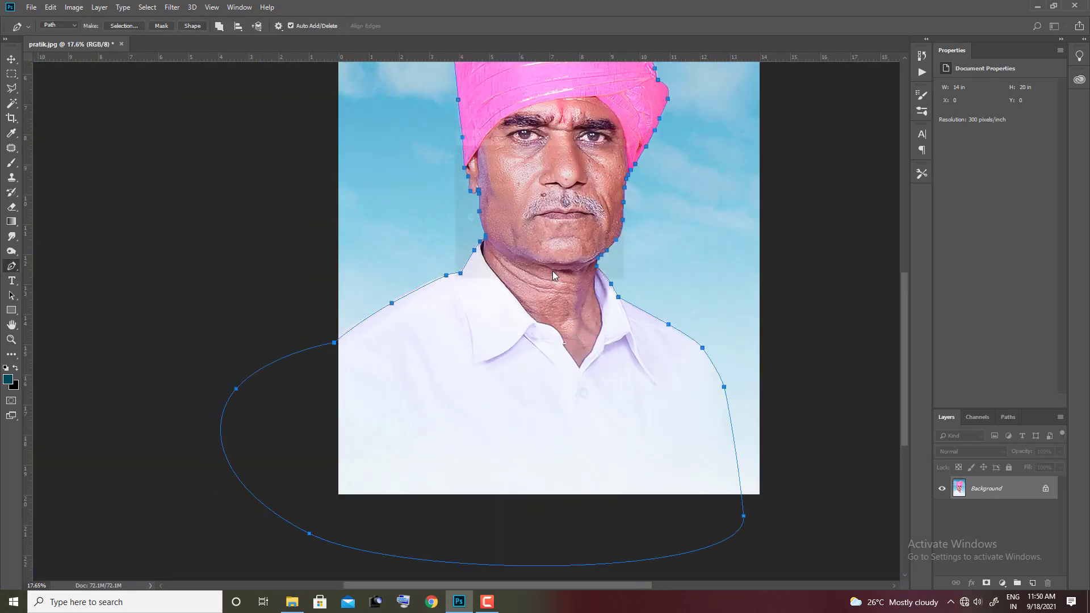
Convert the path to a selection and copy the man onto his own layer.
right_click(553, 270)
left_click(573, 317)
left_click(607, 164)
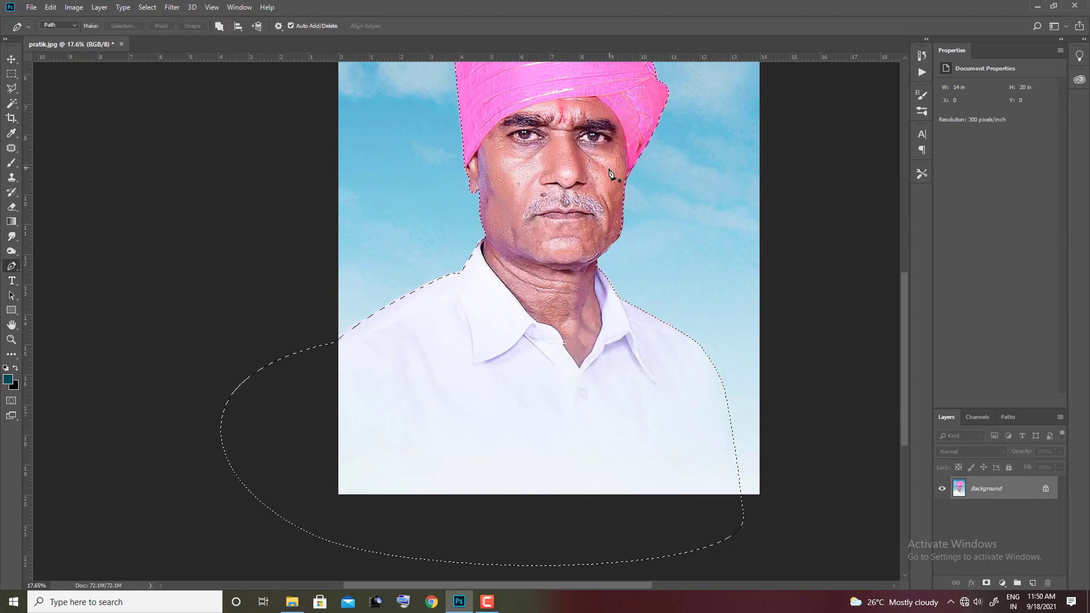
key("ctrl+j")
Fill a new layer beneath the cut-out with dark teal #2d565d, then reselect the man's layer.
left_click(1033, 583, "ctrl")
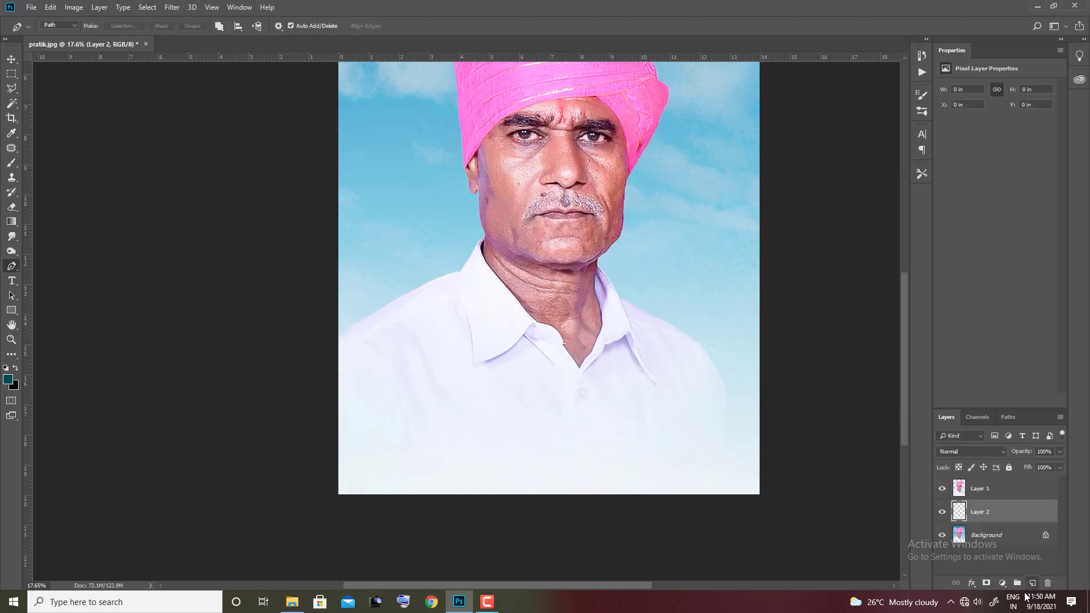
left_click(8, 379)
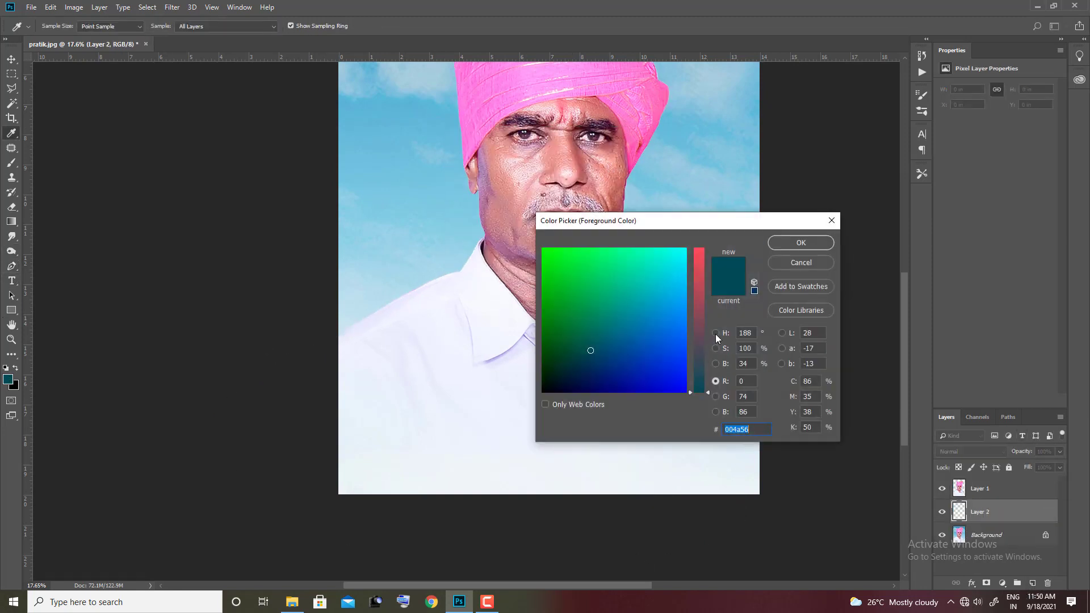
left_click(715, 334)
left_click(604, 336)
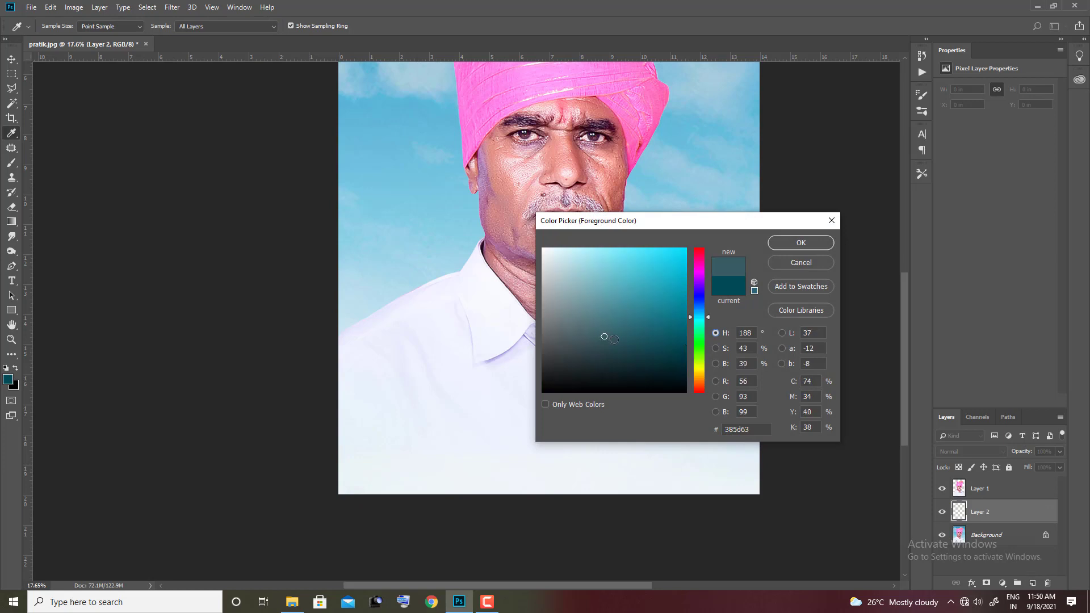
left_click(782, 247)
key("alt+BackSpace")
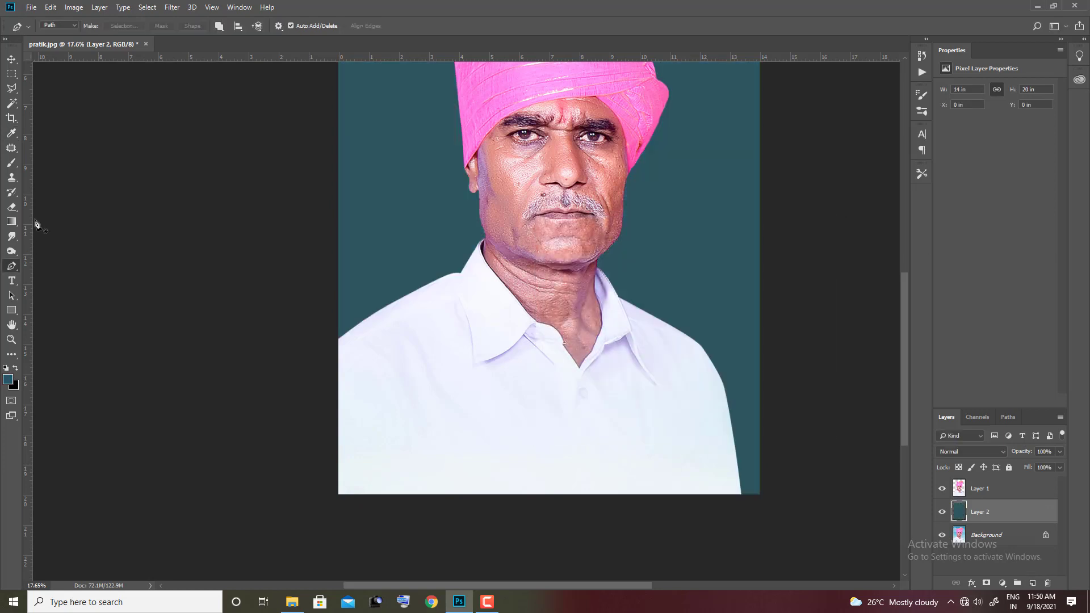
left_click(12, 59)
left_click(531, 126)
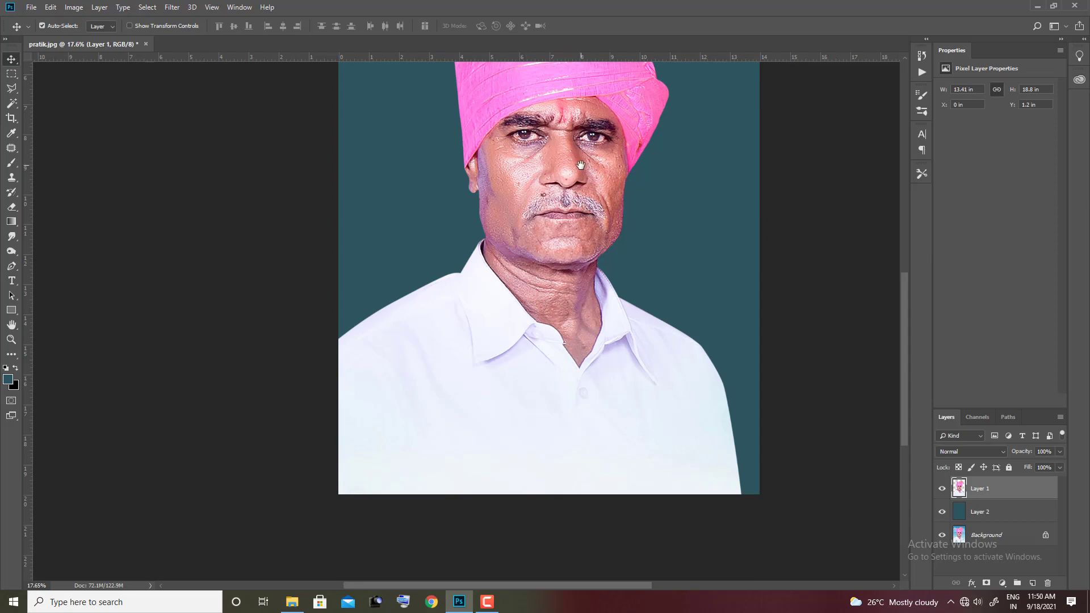
Apply Auto Tone, Auto Contrast and Auto Color to the portrait.
left_click_drag(581, 165, 570, 365)
scroll(571, 366, "up", 2)
scroll(533, 326, "up", 2)
scroll(459, 250, "up", 2)
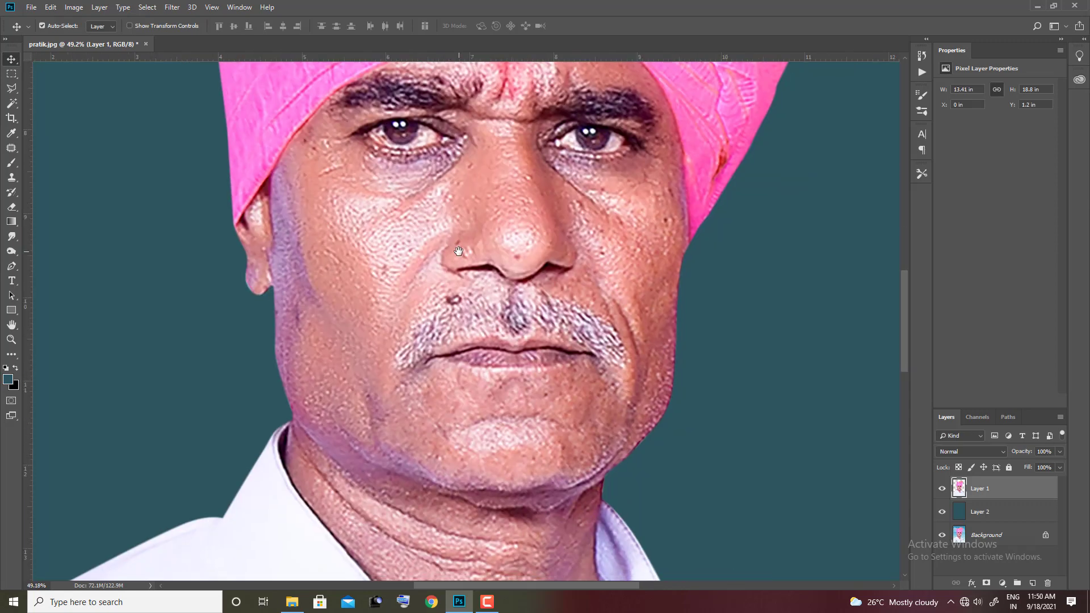
scroll(458, 237, "down", 2)
left_click(80, 11)
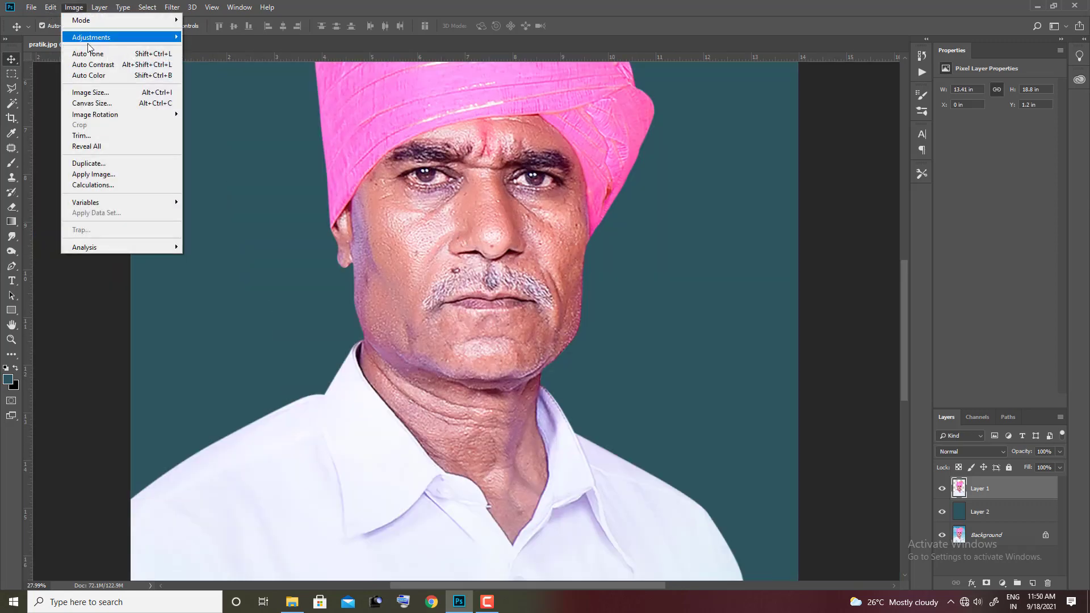
left_click(93, 53)
left_click(74, 7)
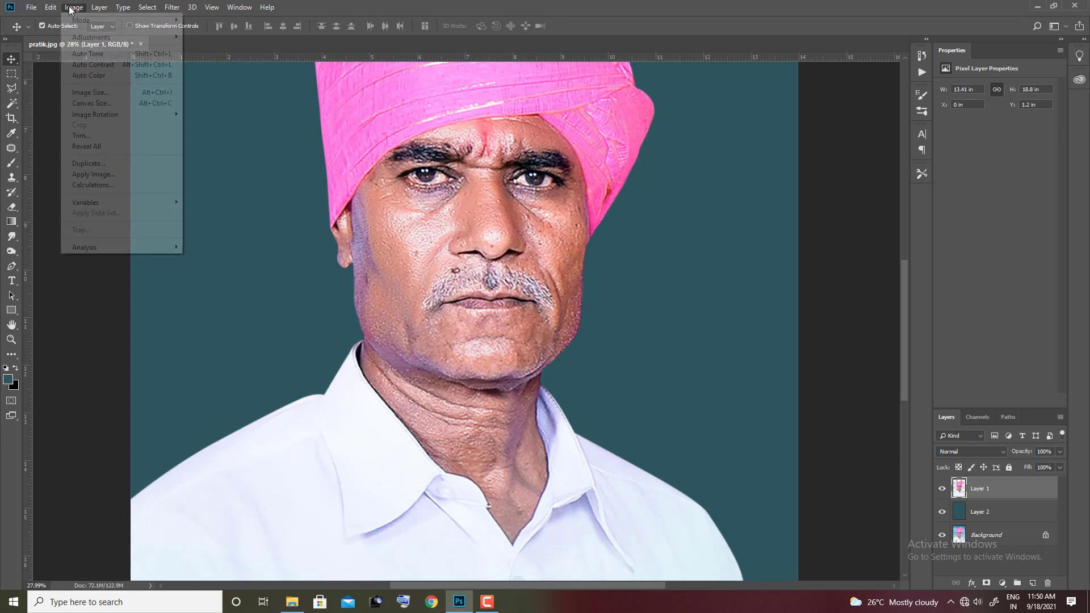
left_click(94, 66)
left_click(74, 8)
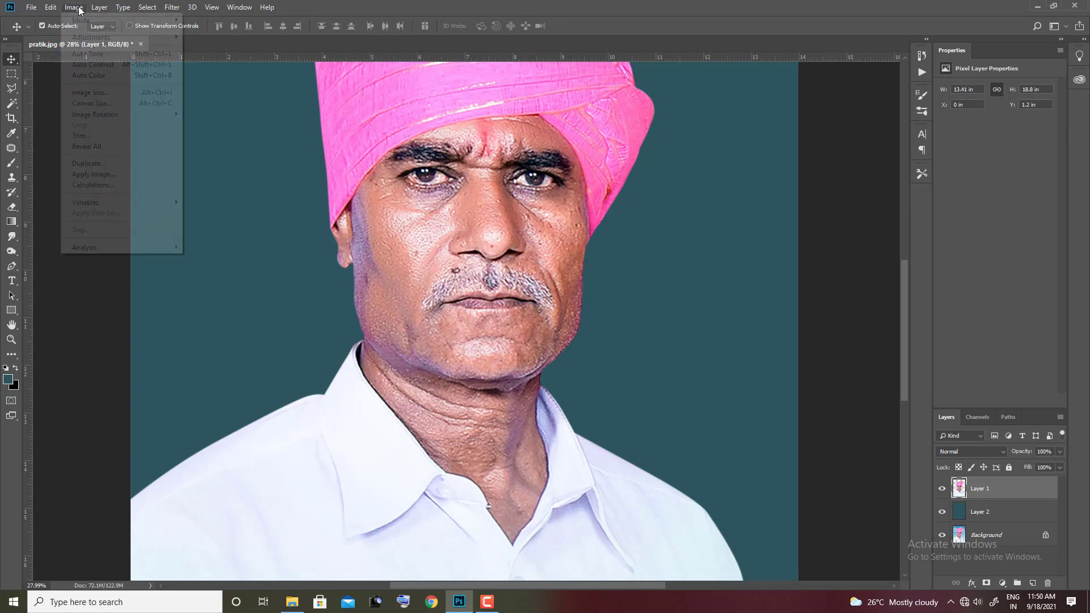
left_click(94, 79)
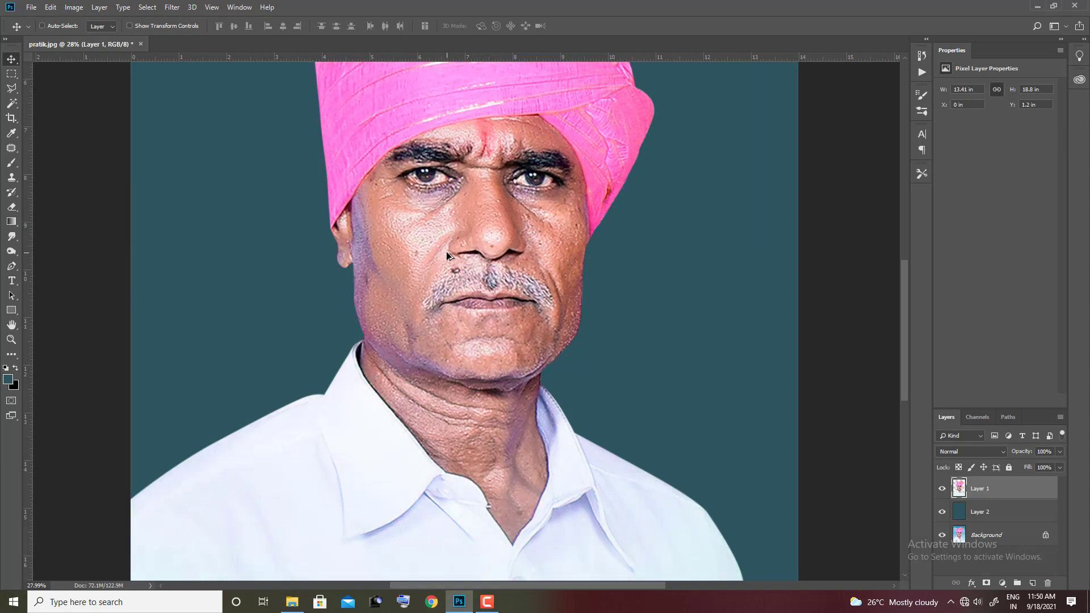
Color Balance the midtones, push shadows toward red, shift highlights +10 toward blue.
key("ctrl")
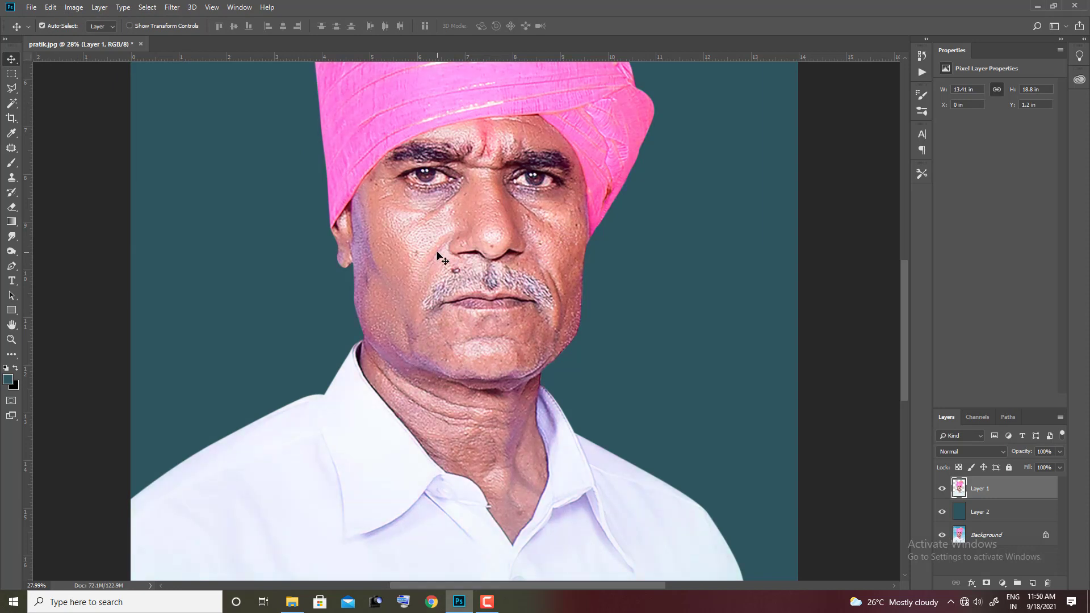
key("ctrl+b")
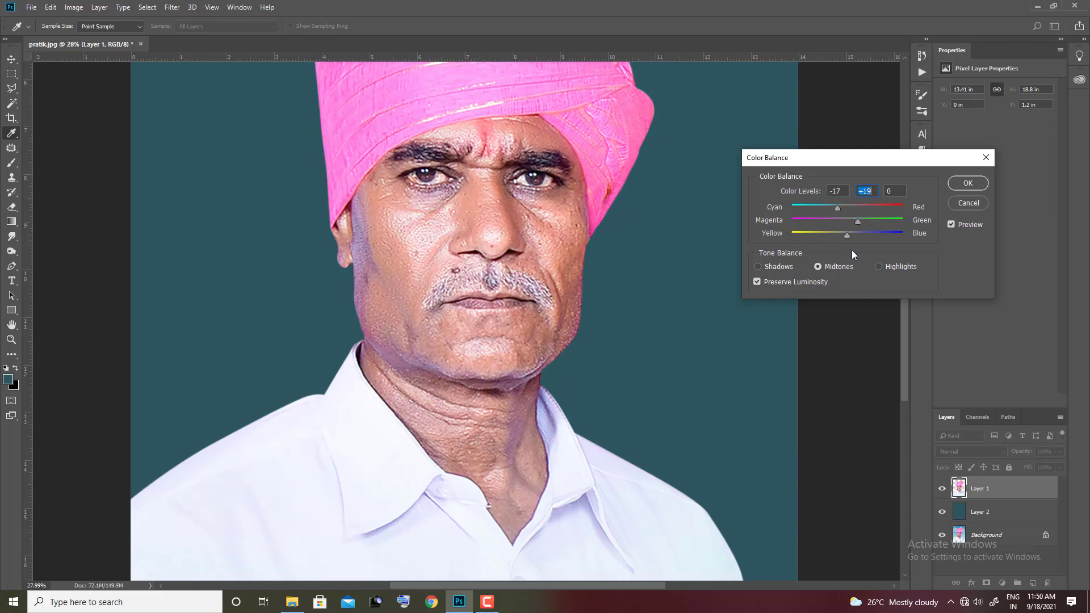
left_click_drag(847, 236, 833, 244)
left_click(778, 267)
left_click_drag(852, 209, 852, 209)
left_click(879, 268)
left_click_drag(851, 234, 852, 234)
left_click(969, 185)
Add a new empty layer and pick a soft round brush preset.
key("v")
left_click(1033, 583)
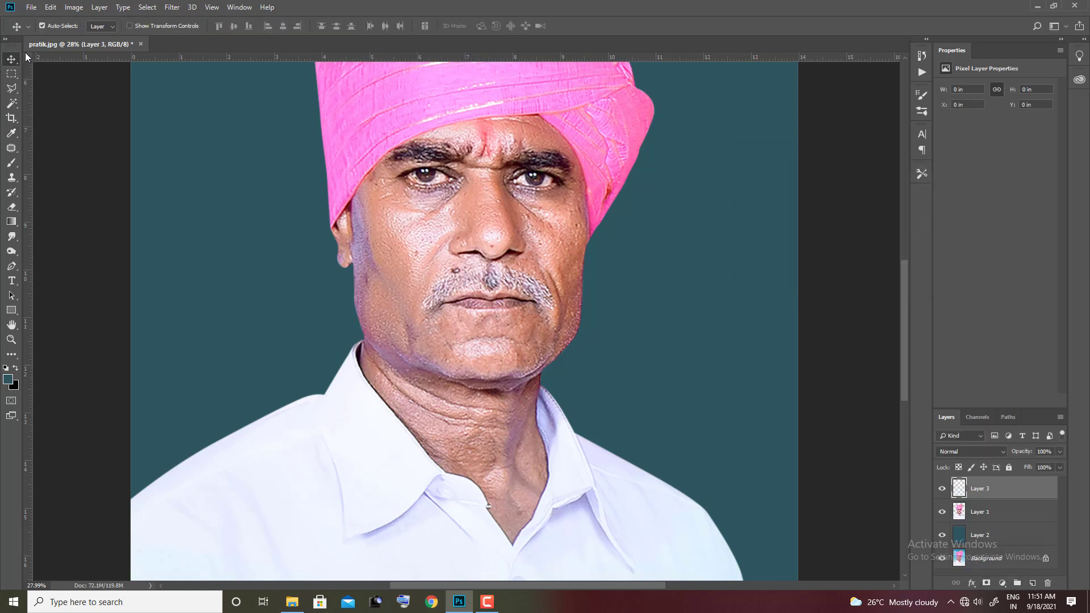
left_click(13, 163)
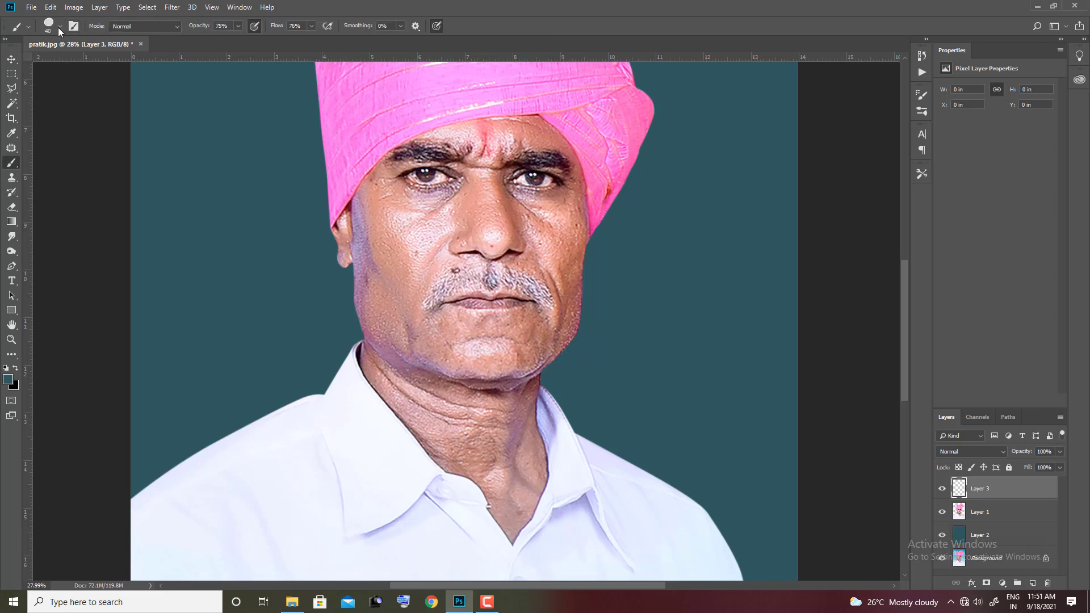
left_click(61, 26)
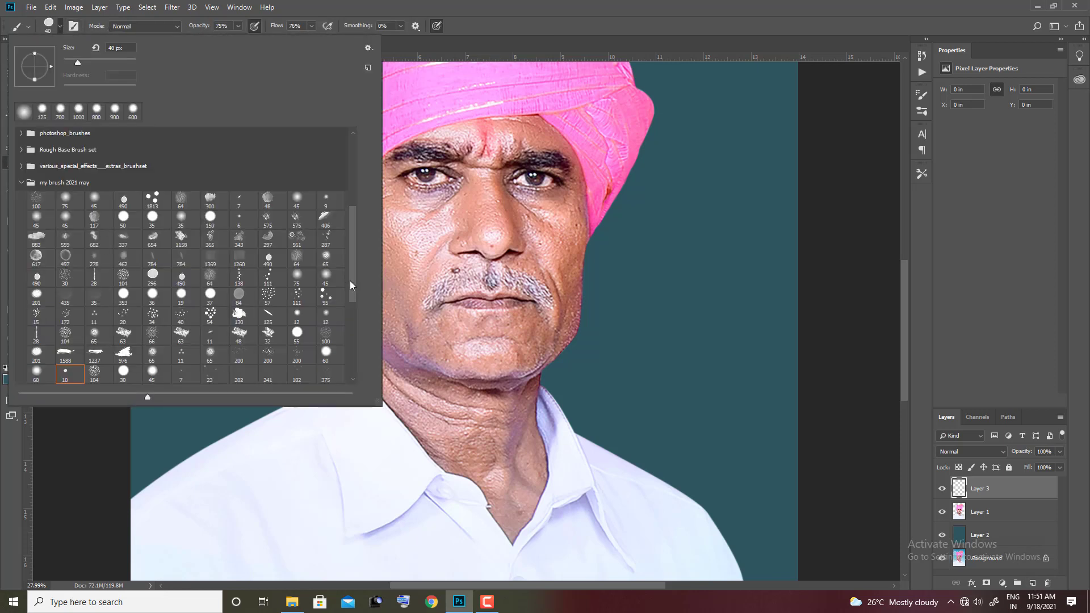
left_click_drag(349, 280, 359, 190)
left_click(148, 157)
left_click(307, 19)
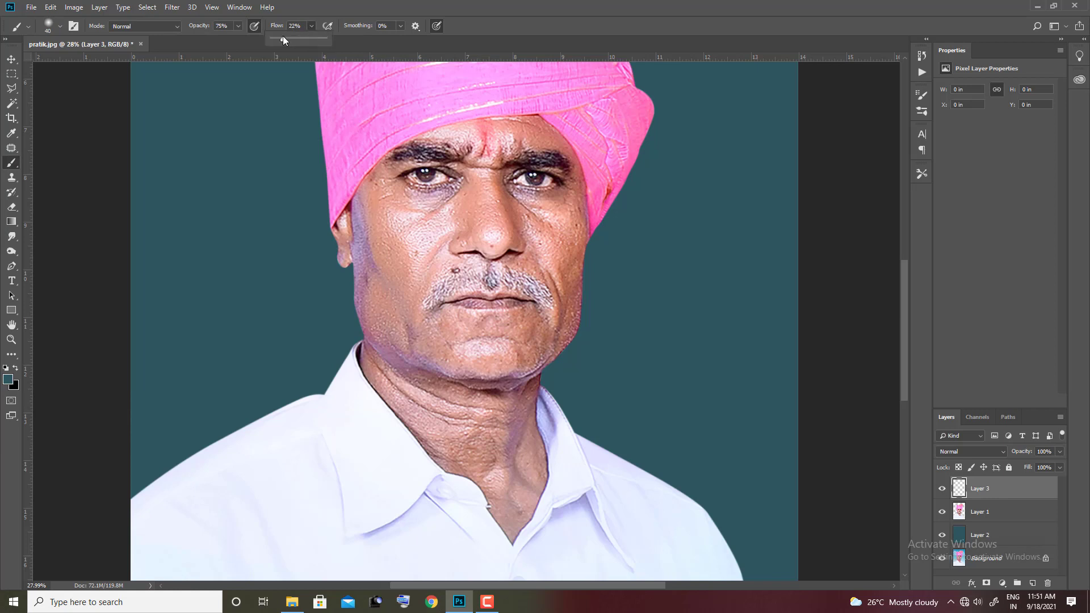
Set the brush to 22% flow and 23% opacity with a pink-red colour.
left_click(238, 26)
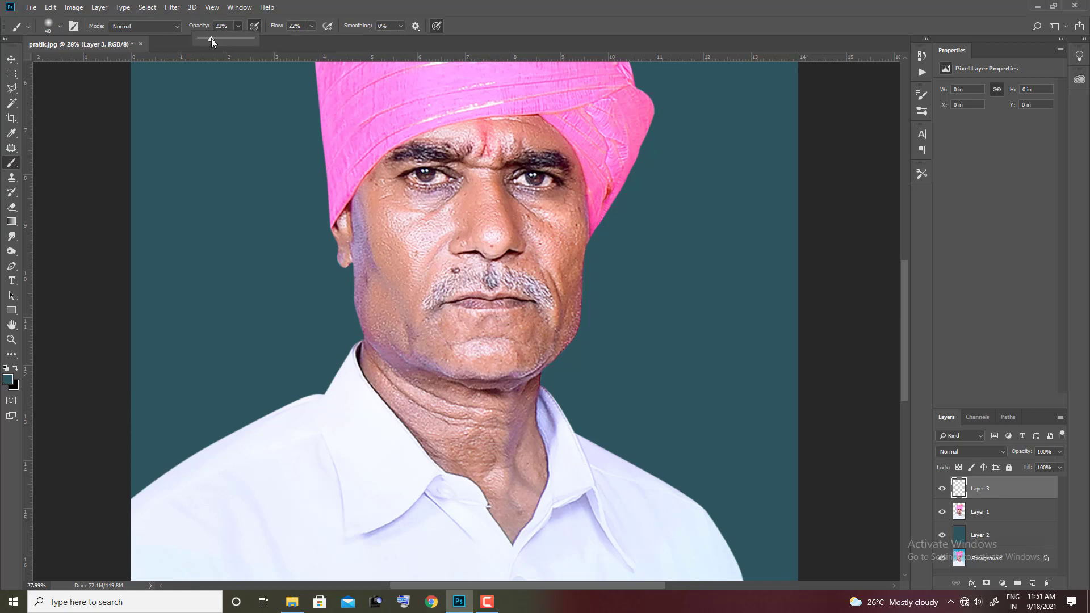
left_click(338, 7)
left_click(9, 381)
left_click(699, 253)
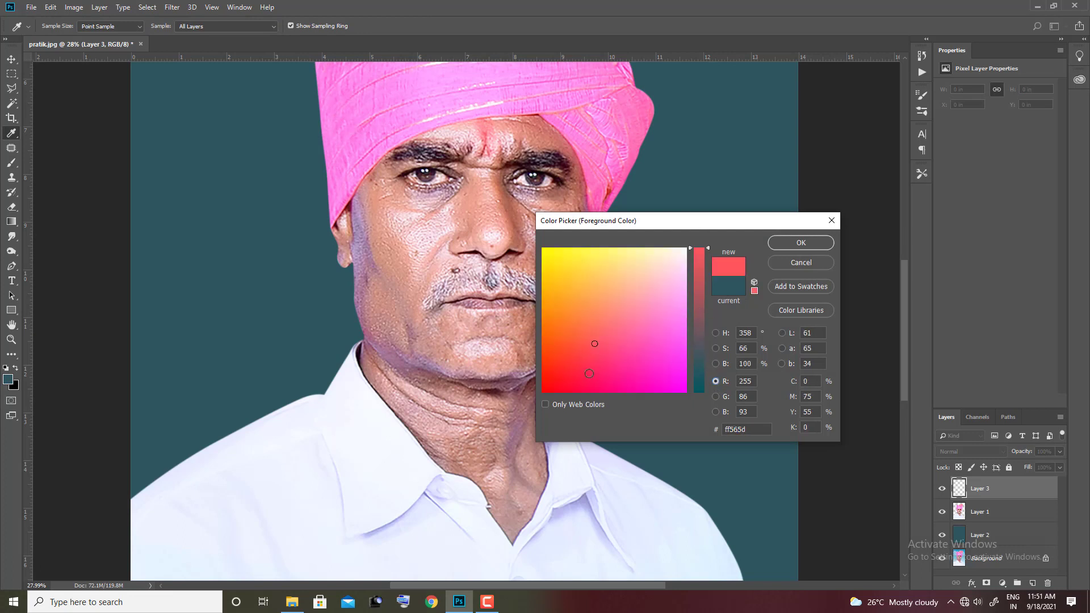
left_click(800, 243)
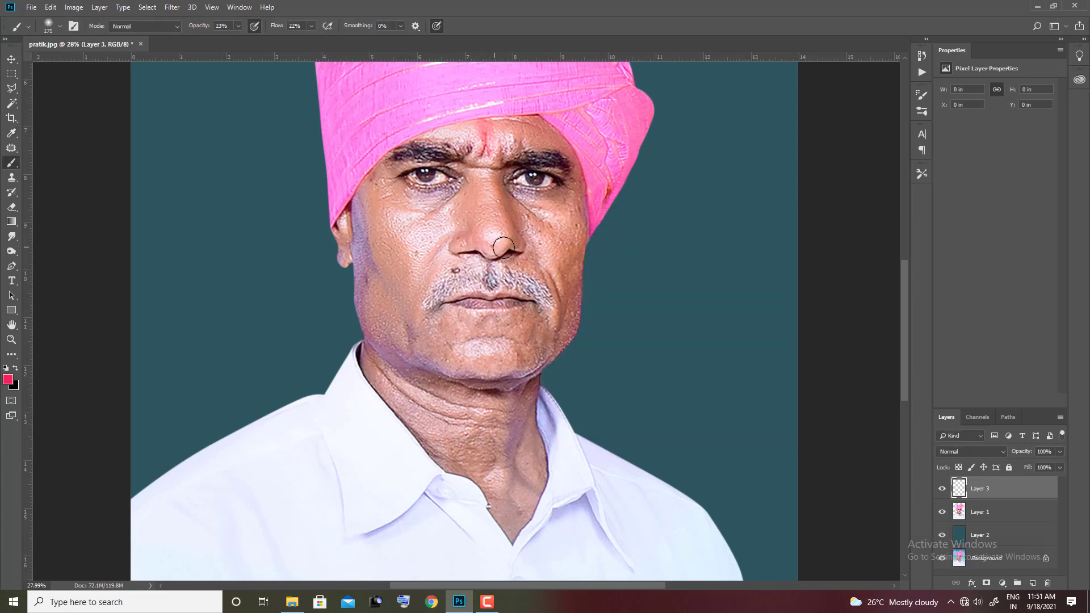
Paint a soft pink tint over the nose tip and the lips.
mouse_move(474, 241)
left_mouse_down()
mouse_move(493, 235)
mouse_move(404, 244)
mouse_move(443, 206)
left_mouse_up()
key("]")
key("]")
key("]")
key("[")
key("[")
scroll(488, 299, "up", 1)
scroll(487, 299, "up", 1)
key("[")
key("[")
key("[")
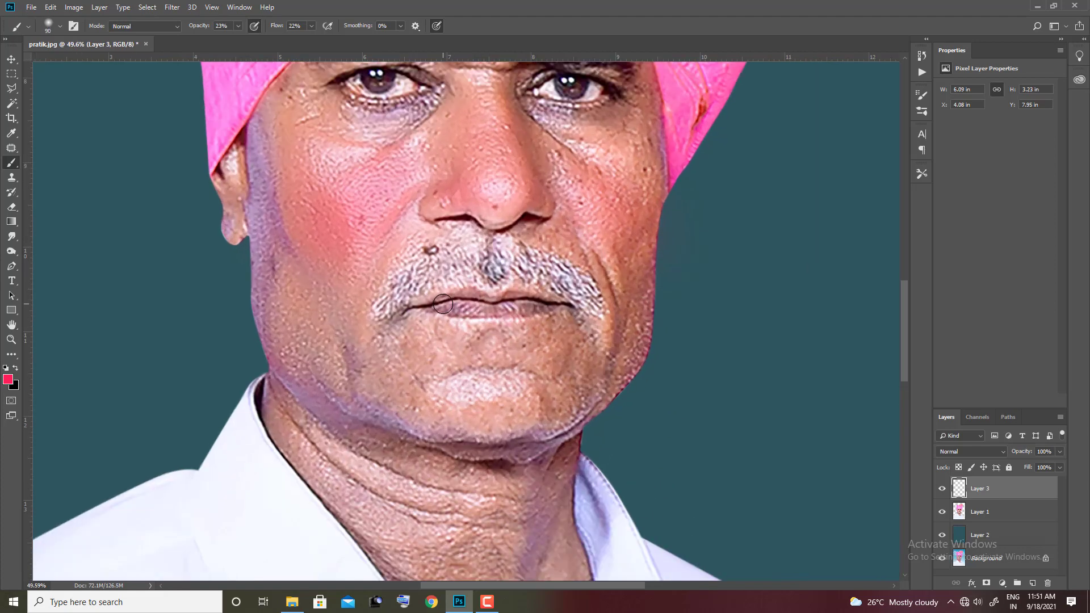
mouse_move(437, 304)
left_mouse_down()
mouse_move(498, 309)
mouse_move(458, 315)
left_mouse_up()
key("[")
key("[")
key("[")
scroll(465, 303, "down", 2)
Paint a faint green-yellow glow beside the jaw.
left_click(8, 379)
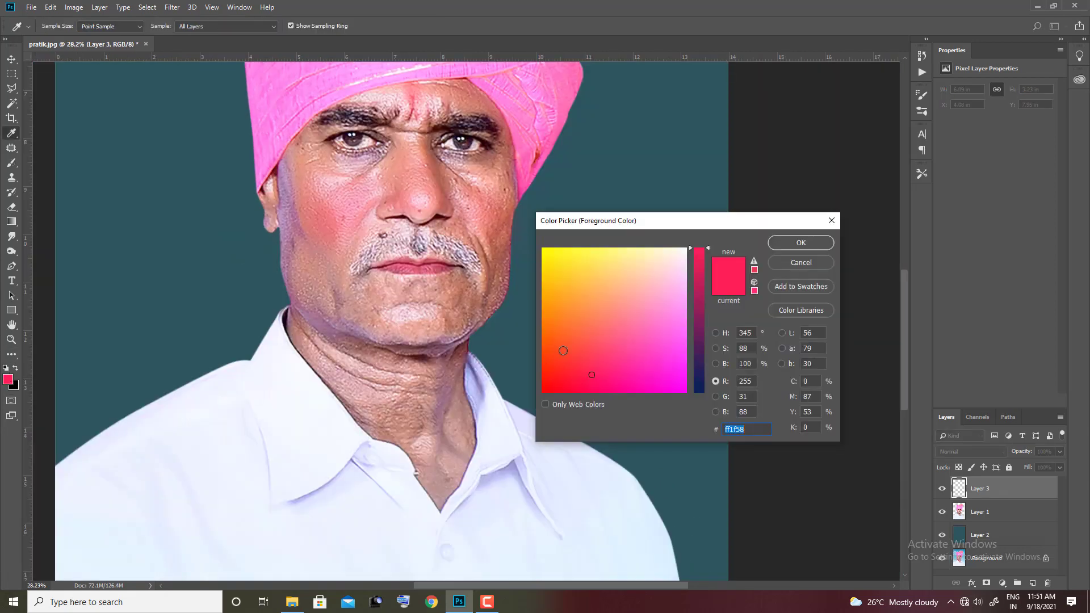
left_click_drag(699, 272, 699, 297)
left_click(543, 269)
left_click(800, 243)
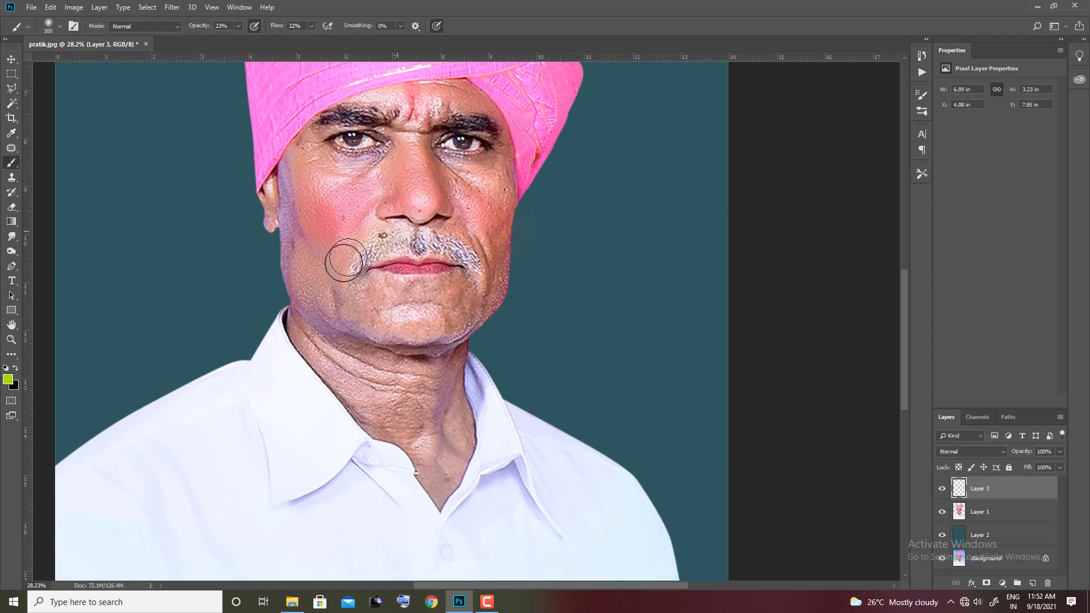
left_click_drag(540, 255, 500, 295)
scroll(252, 226, "down", 2)
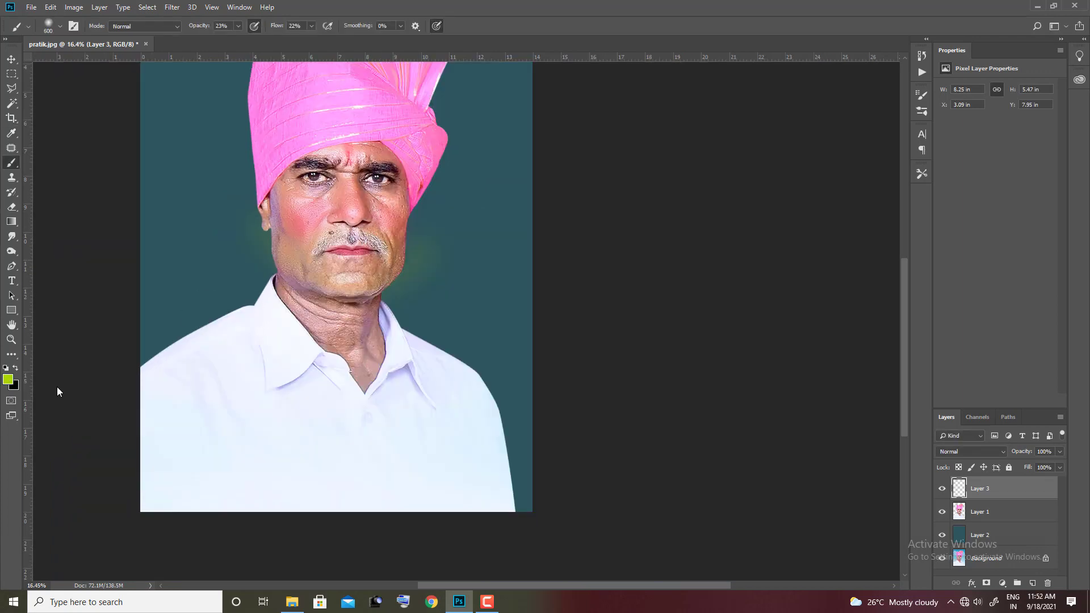
Brush faint orange-red tint over the forehead with a size 200 brush.
left_click(7, 379)
left_click(700, 252)
left_click(800, 242)
scroll(373, 151, "up", 2)
left_click_drag(373, 151, 349, 148)
key("bracketright")
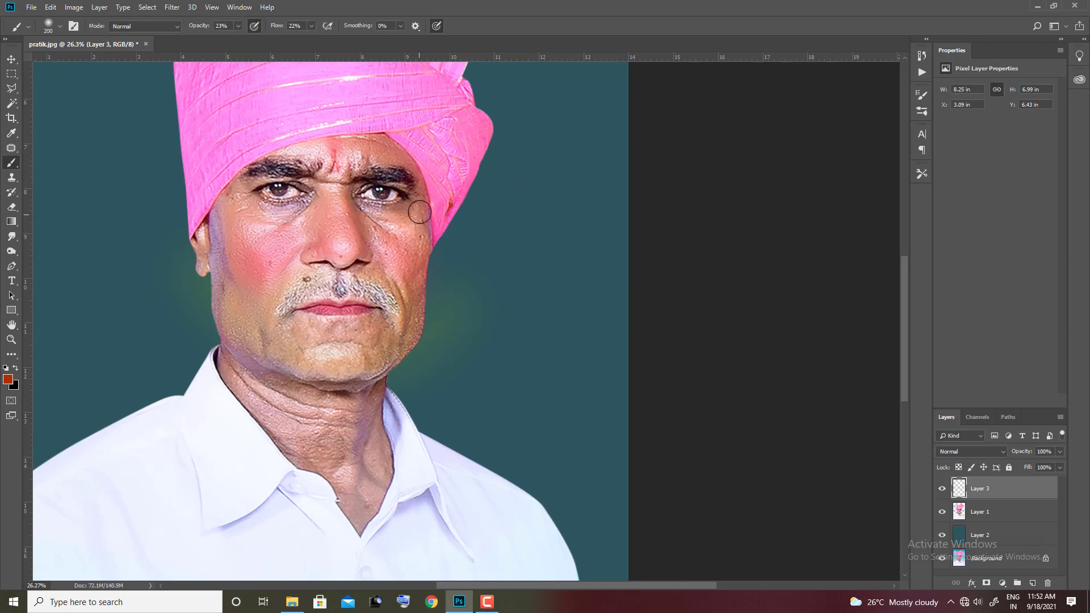
key("bracketleft")
key("bracketright")
key("bracketright")
key("bracketright")
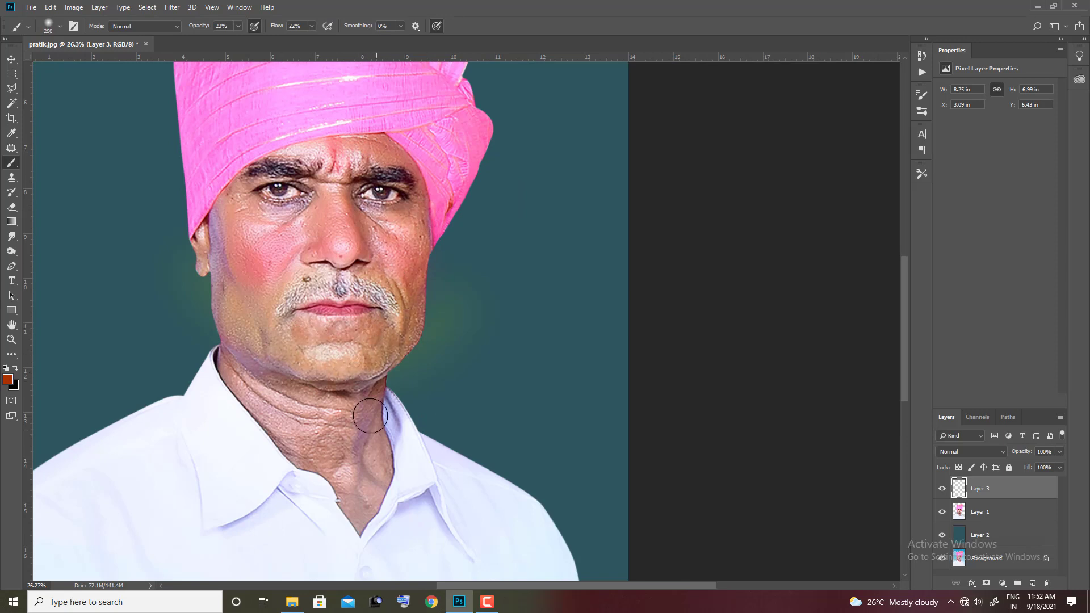
key("bracketleft")
left_click_drag(280, 248, 309, 150)
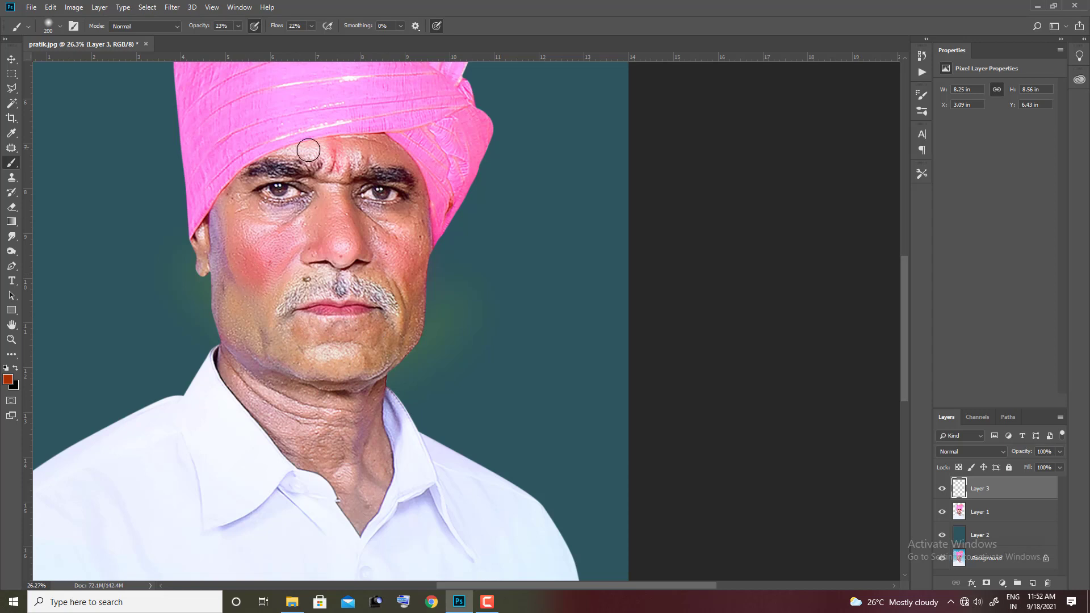
Brush a brighter red down the chin and neck with a size 250 brush.
left_click(7, 379)
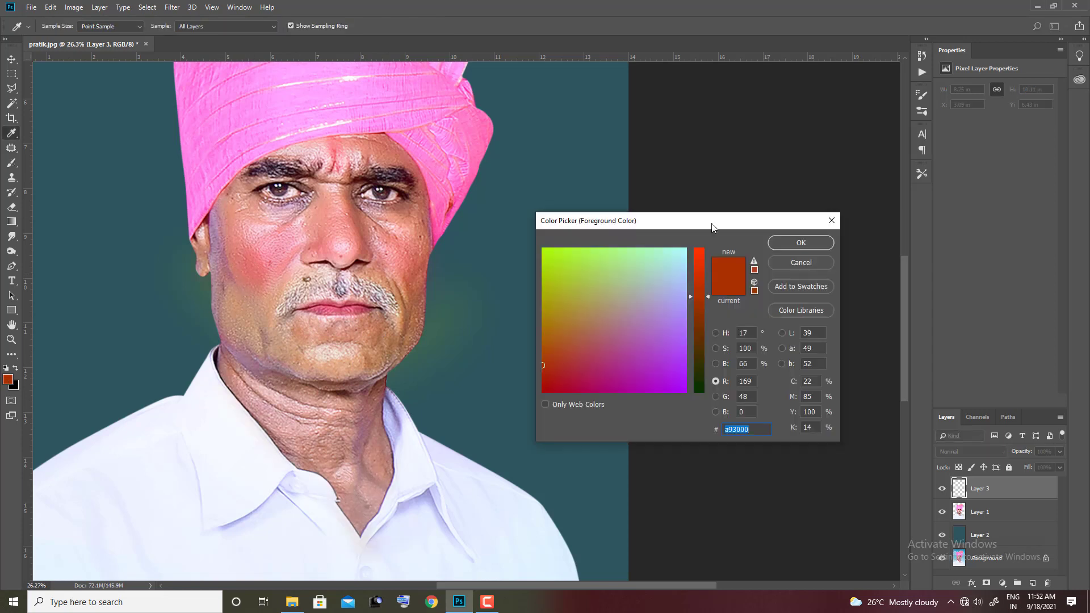
left_click(236, 301)
key("Return")
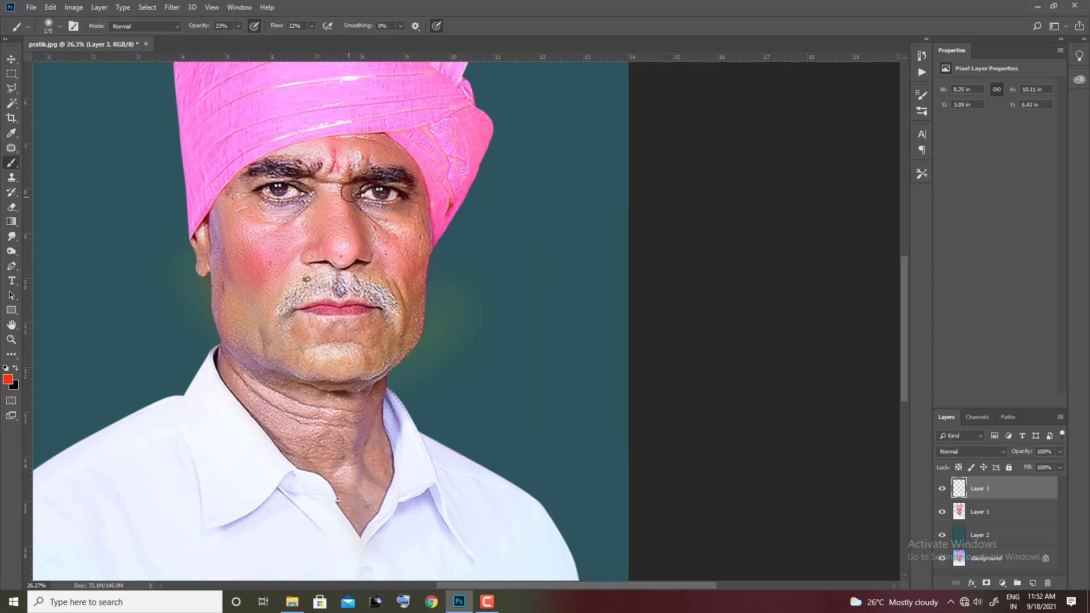
key("bracketright")
key("bracketright")
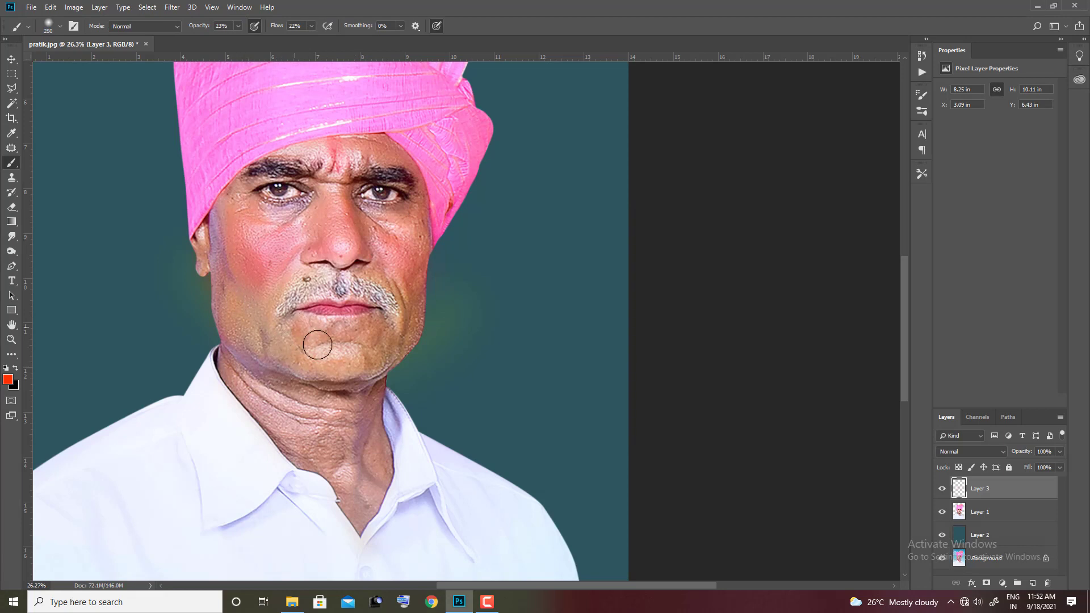
mouse_move(365, 426)
left_mouse_down()
mouse_move(335, 482)
mouse_move(376, 459)
left_mouse_up()
Gaussian-blur the tint layer and set its blend mode to Color.
left_click(172, 6)
mouse_move(231, 135)
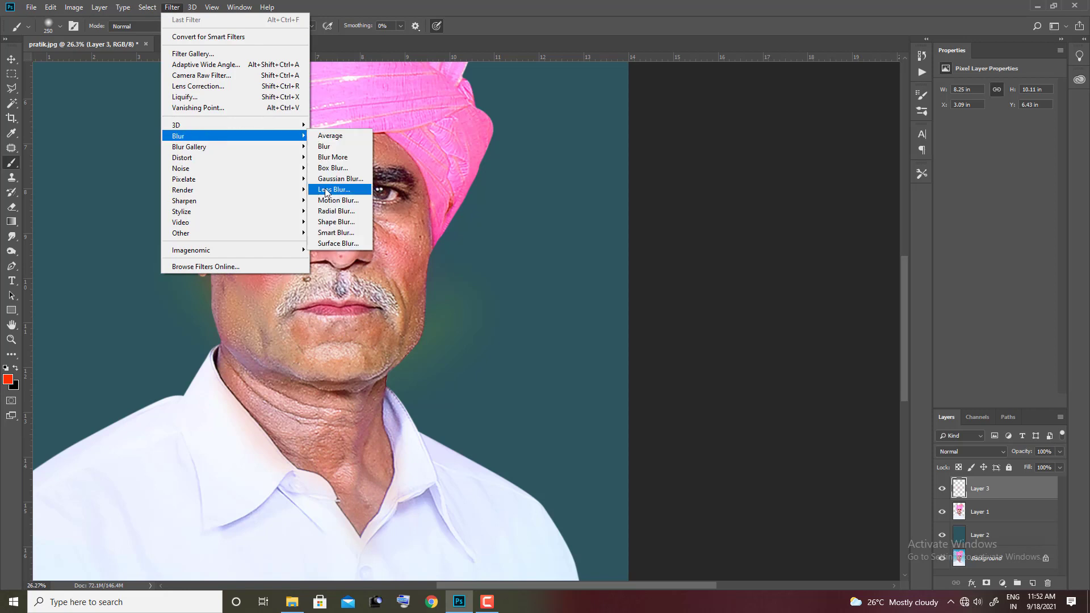
left_click(340, 183)
key("Return")
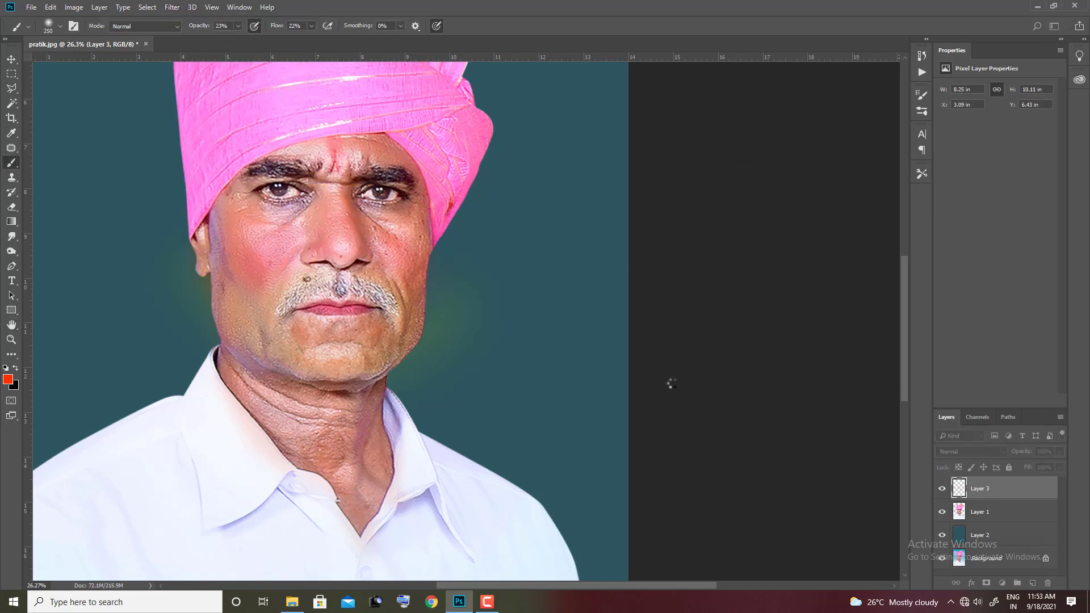
left_click(957, 451)
Adjust the tint layer's opacity and merge it down into the portrait layer.
key("v")
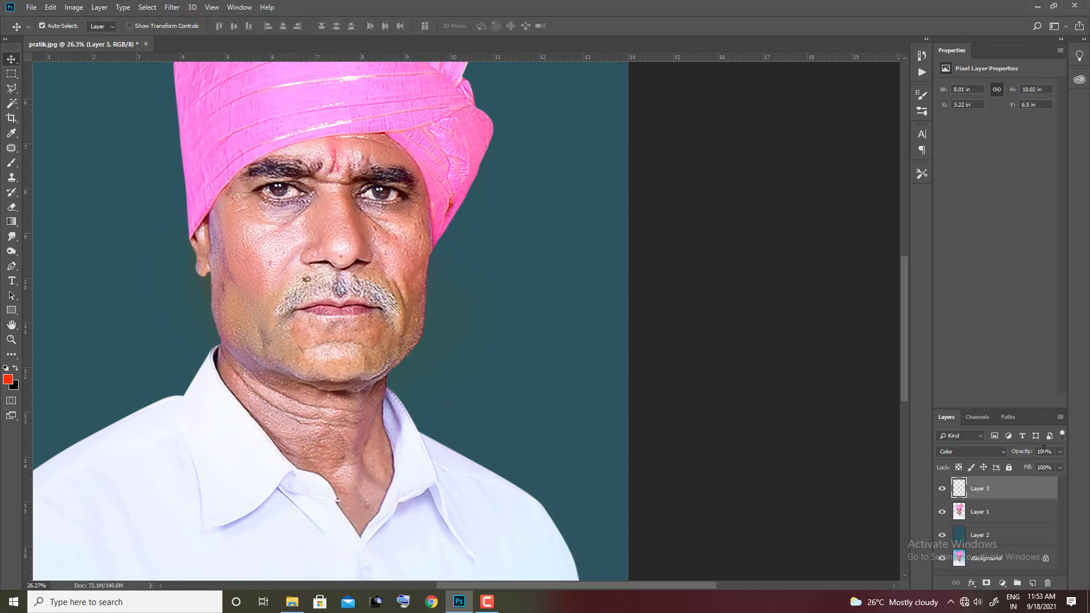
left_click_drag(1051, 464, 1053, 464)
left_click(958, 512, "ctrl")
key("ctrl+d")
left_click(42, 26)
key("ctrl+e")
Sharpen the portrait with Unsharp Mask, lowering the amount and tuning the radius.
left_click(172, 7)
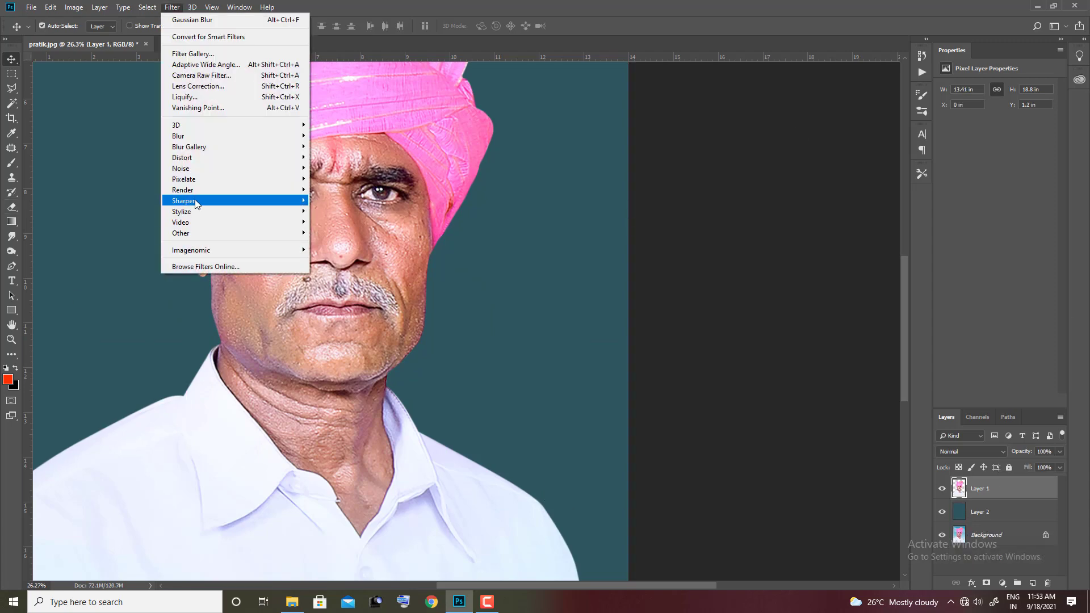
left_click(341, 257)
left_click_drag(800, 381, 771, 383)
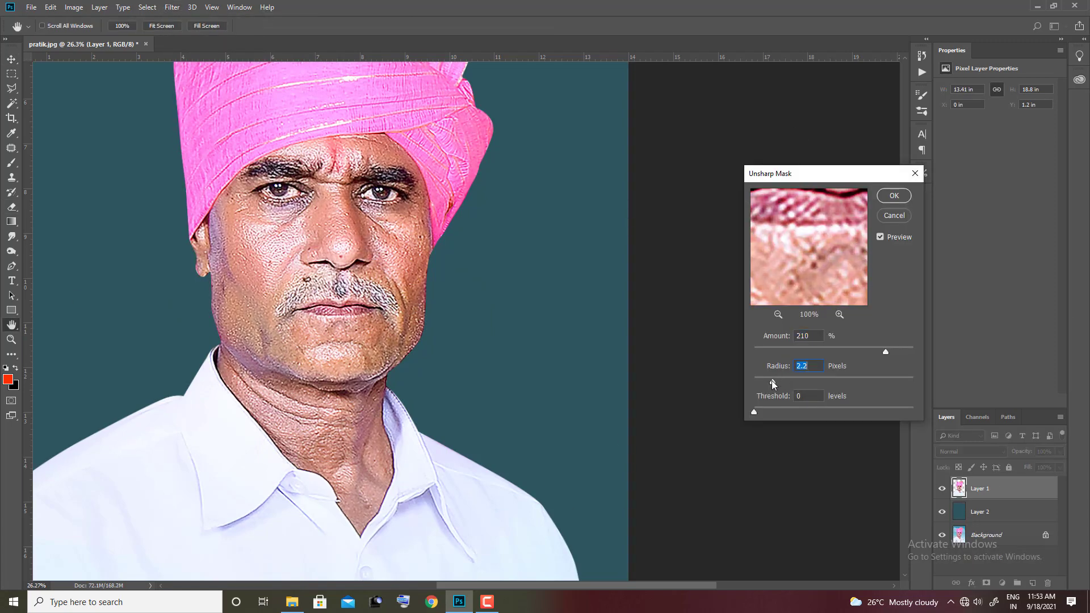
left_click_drag(884, 351, 845, 350)
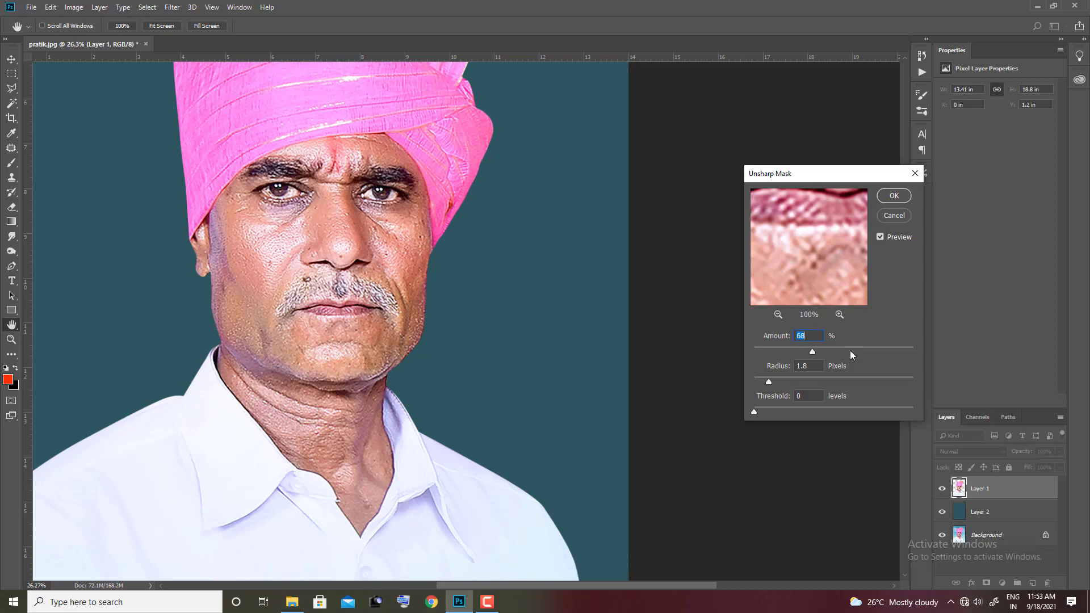
left_click(872, 351)
left_click_drag(769, 381, 774, 382)
key("Return")
Trace a Pen path around the lip mole and turn it into a selection.
scroll(243, 218, "up", 3, "alt")
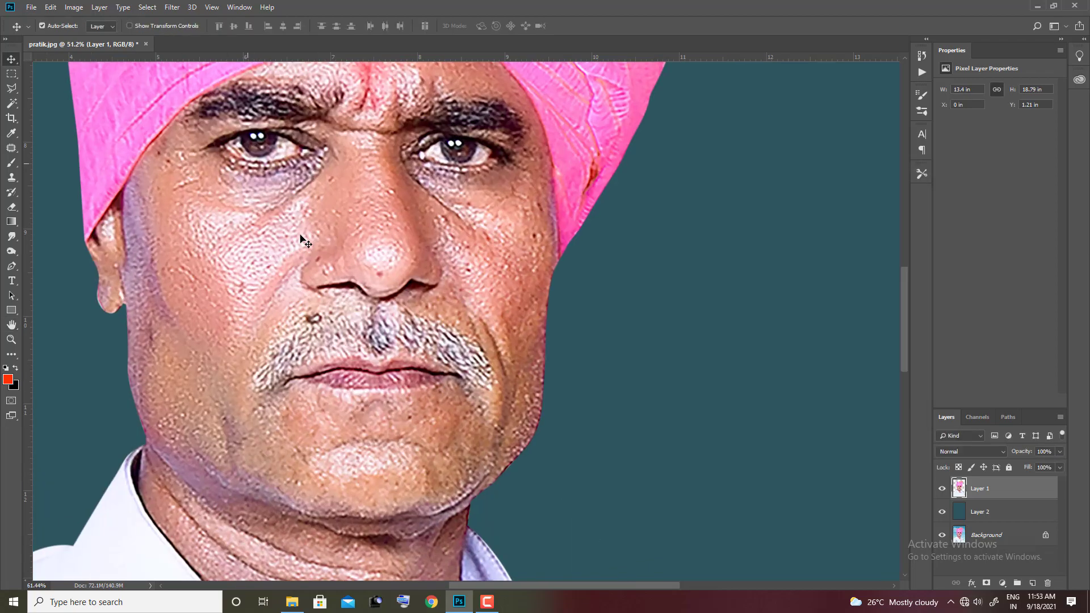
scroll(376, 290, "up", 2, "alt")
scroll(377, 290, "down", 3, "alt")
scroll(386, 306, "up", 3, "alt")
key("p")
scroll(392, 289, "up", 2, "alt")
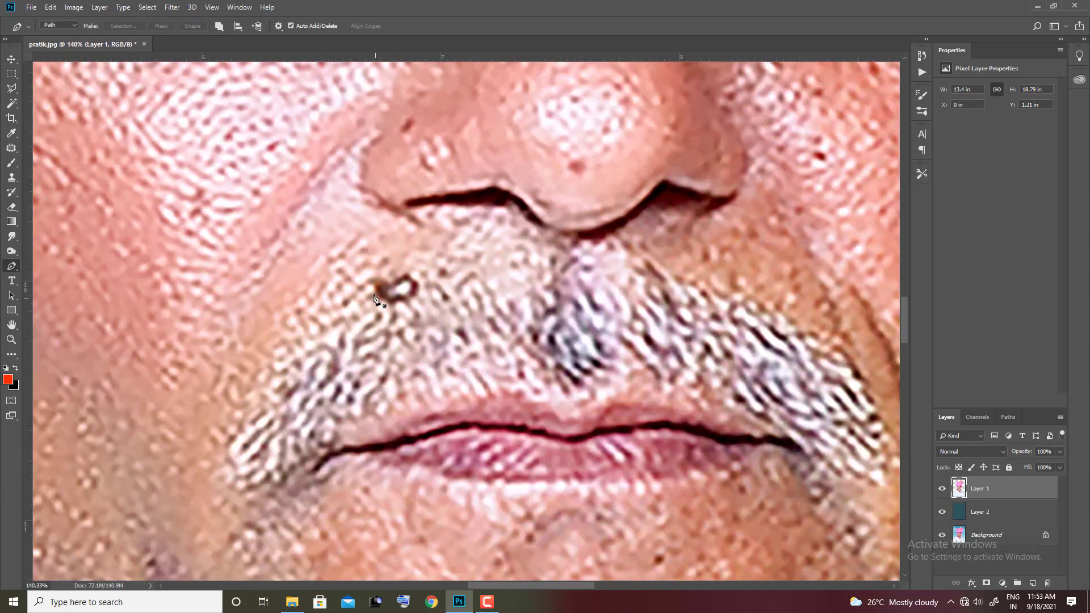
left_click_drag(388, 284, 396, 286)
right_click(400, 296)
left_click(426, 334)
key("Return")
Add a new layer above Layer 1, reframe on the turban and eyes, and pick Smudge.
key("ctrl+j")
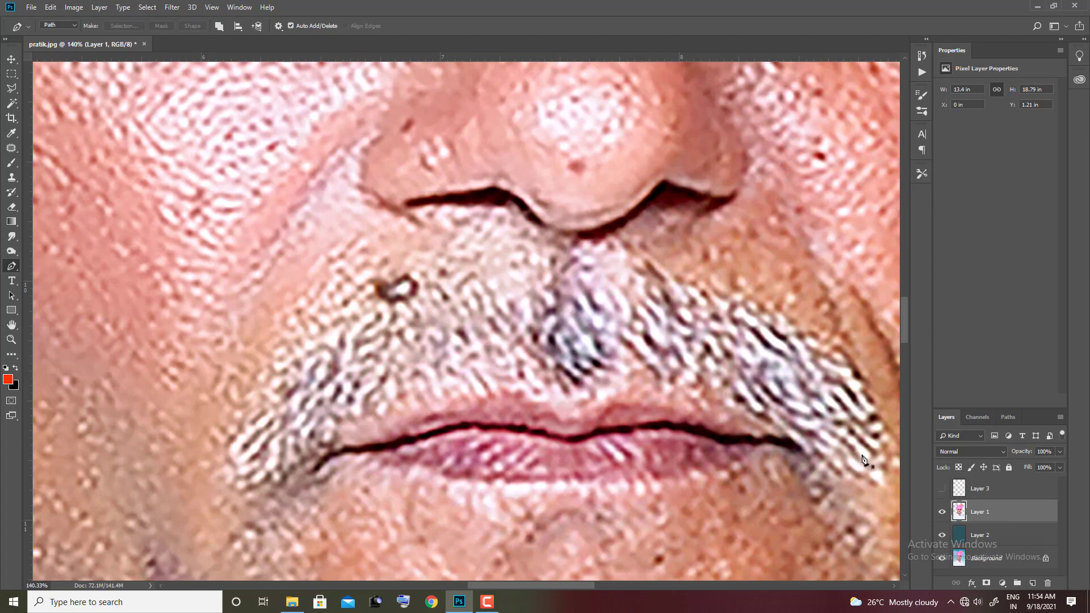
scroll(513, 267, "down", 3, "alt")
left_click_drag(486, 288, 380, 421)
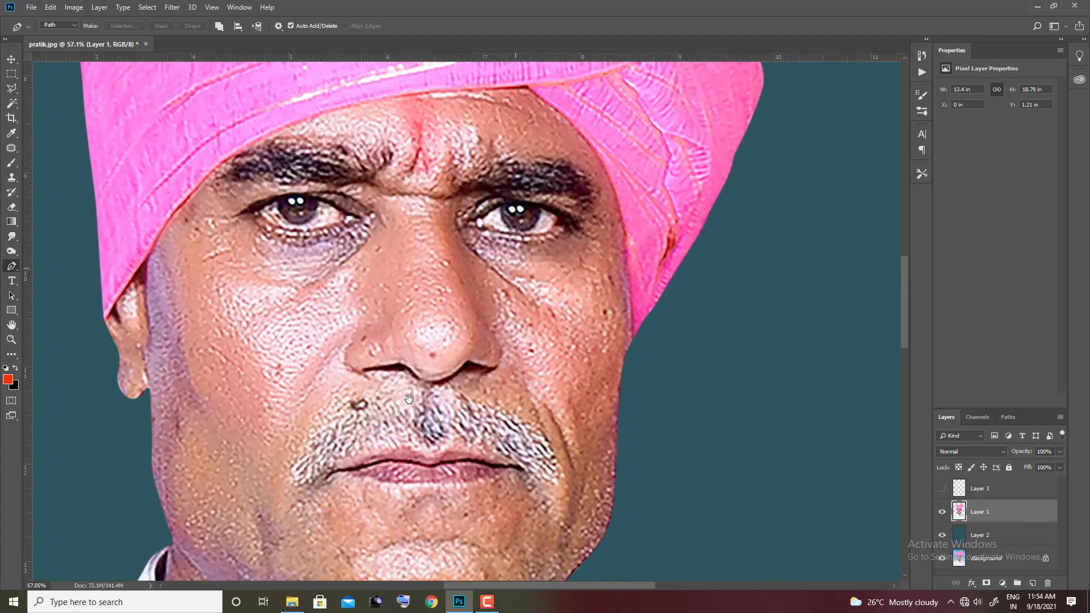
left_click(11, 236)
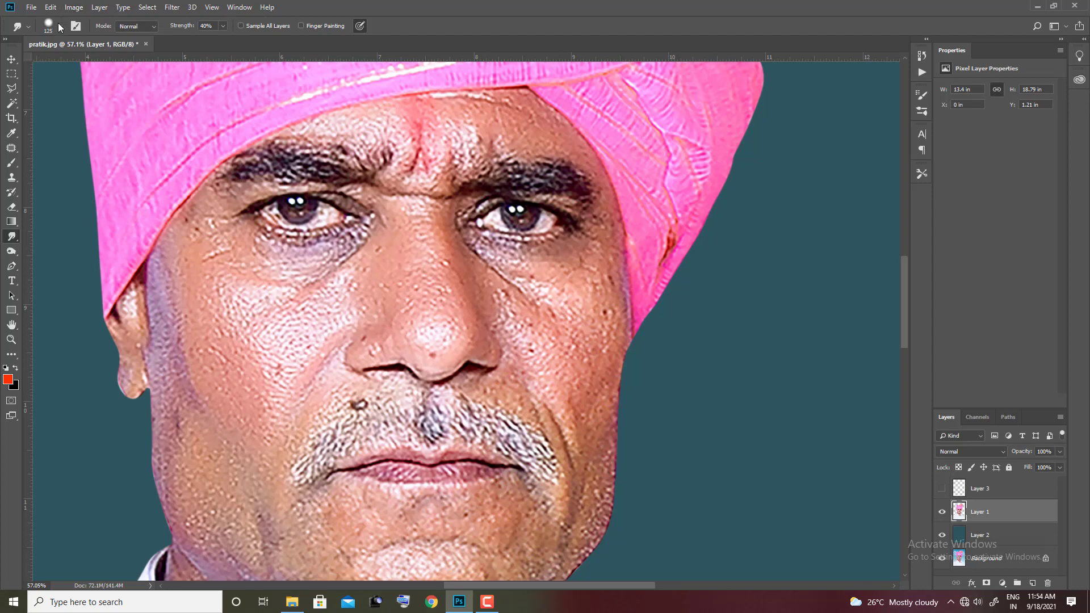
Load the soft 60 px smudge brush at size 45 and smudge away the nose-tip red spot.
left_click(59, 27)
left_click(47, 376)
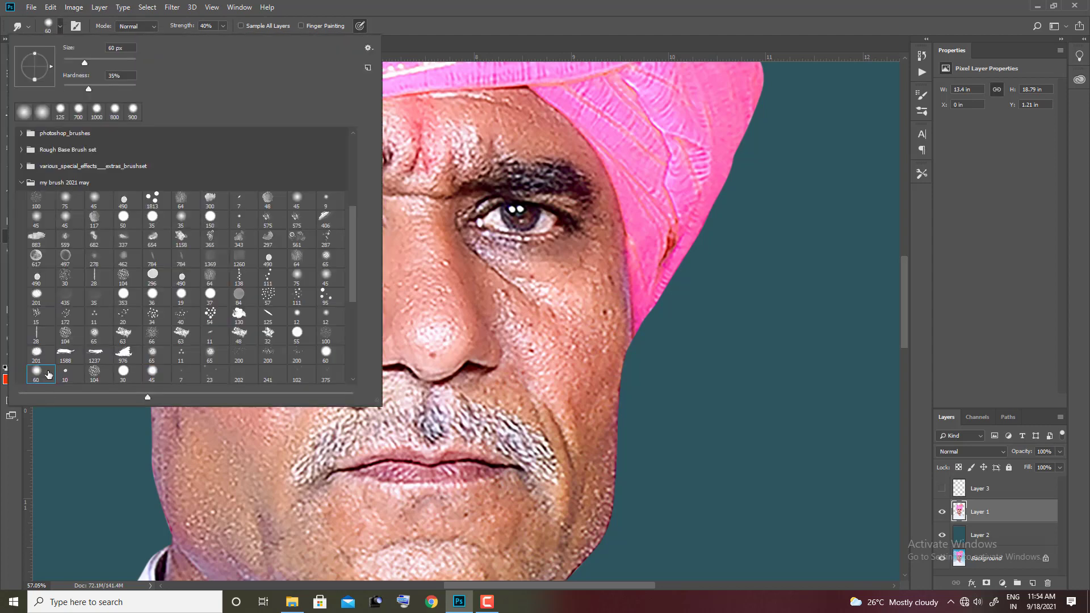
left_click(411, 344)
scroll(431, 351, "up", 2)
scroll(432, 357, "up", 3)
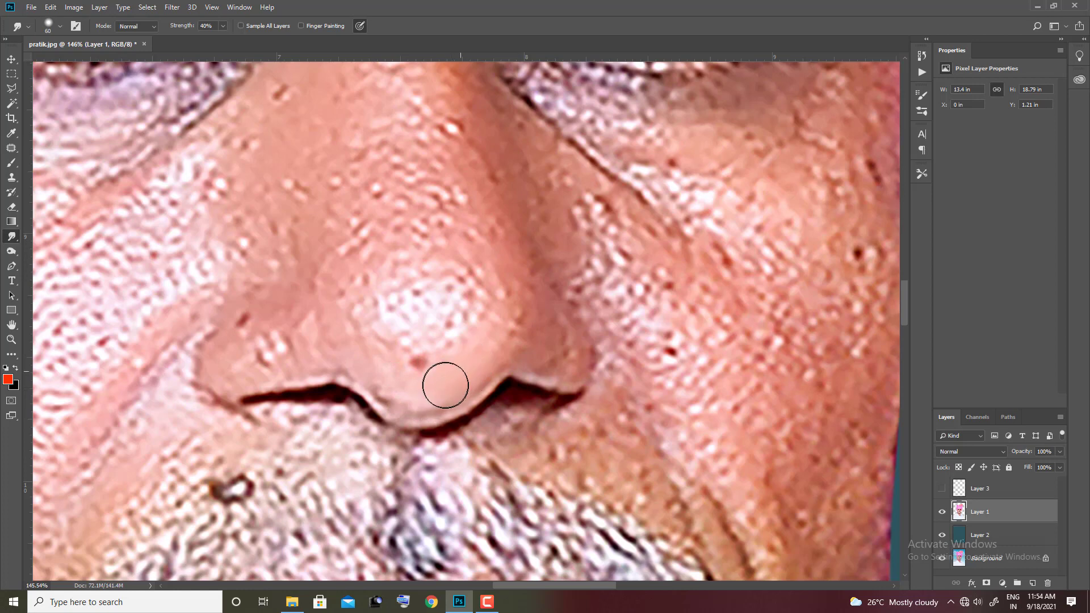
key("bracketleft")
key("bracketleft")
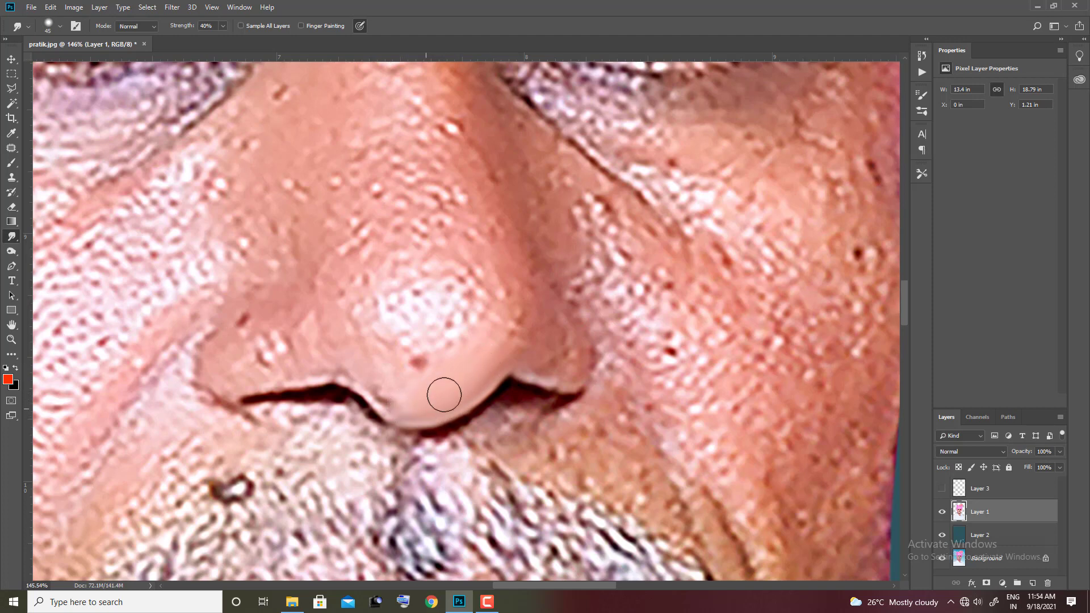
key("bracketleft")
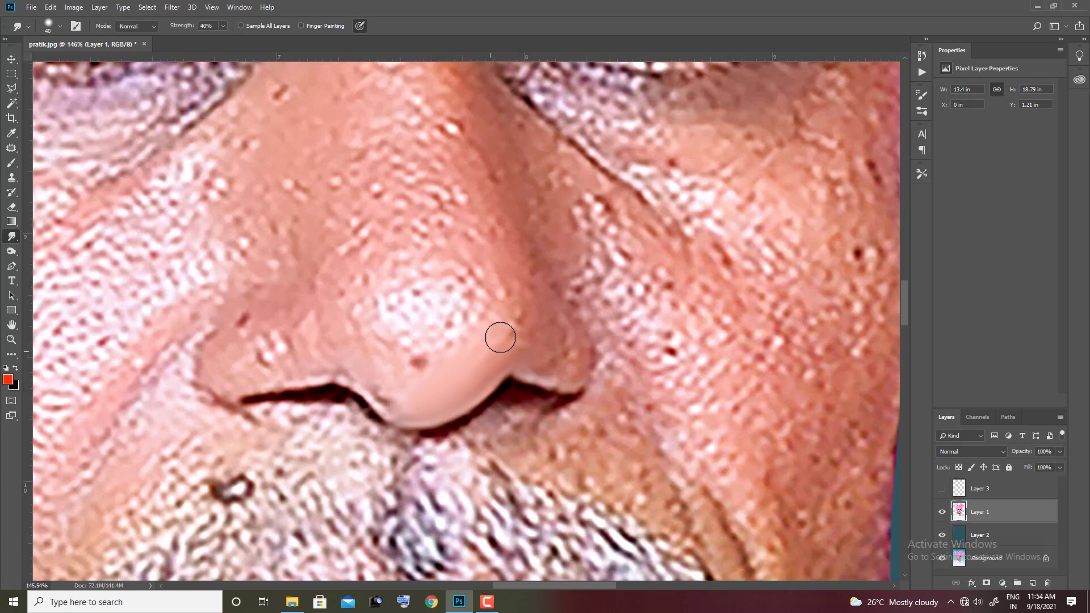
key("bracketright")
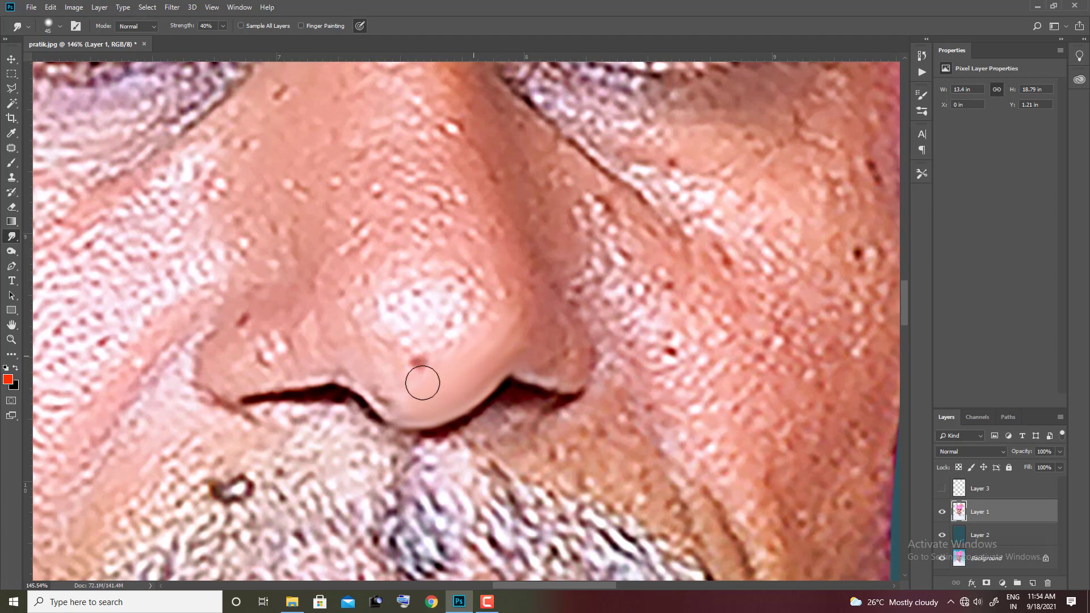
left_click_drag(423, 384, 389, 365)
Smooth the left nostril edge, the dark spots above it, and the lower nostril edges.
key("bracketright")
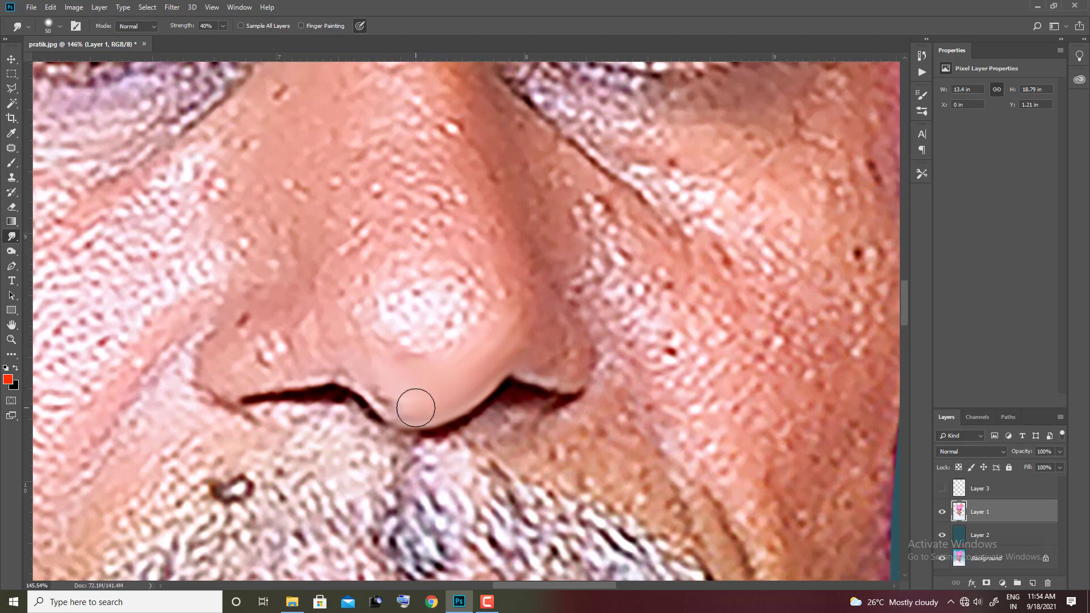
key("bracketleft")
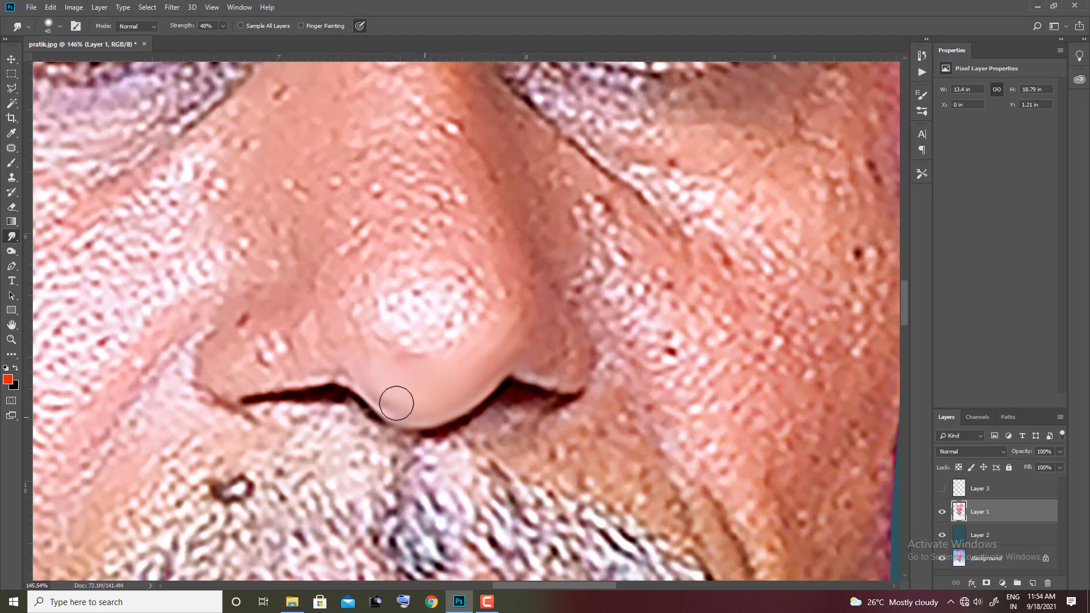
key("bracketright")
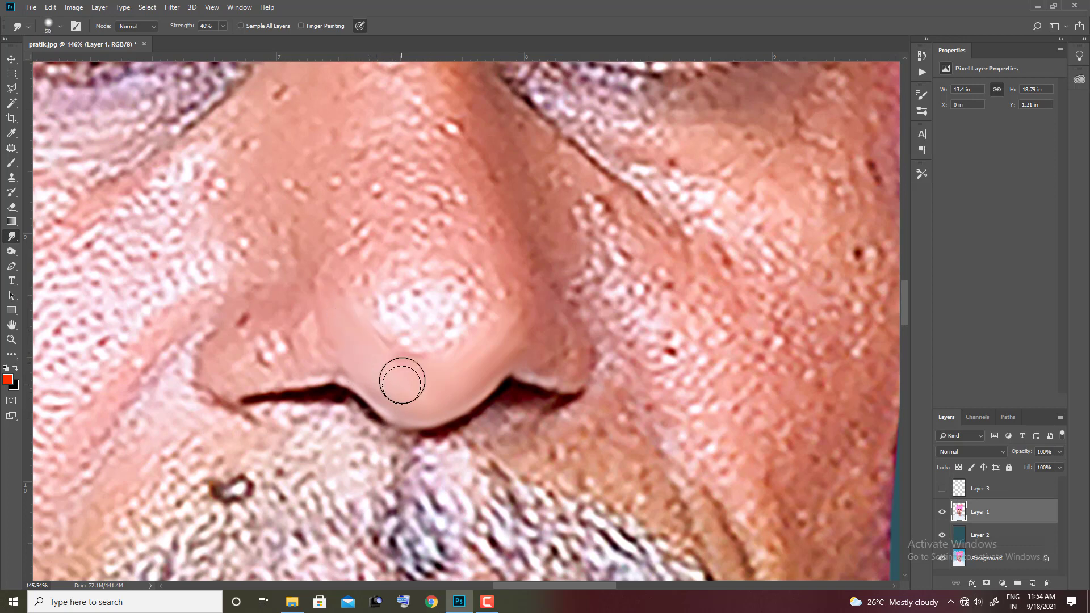
key("bracketleft")
key("bracketleft")
key("bracketleft")
key("bracketleft")
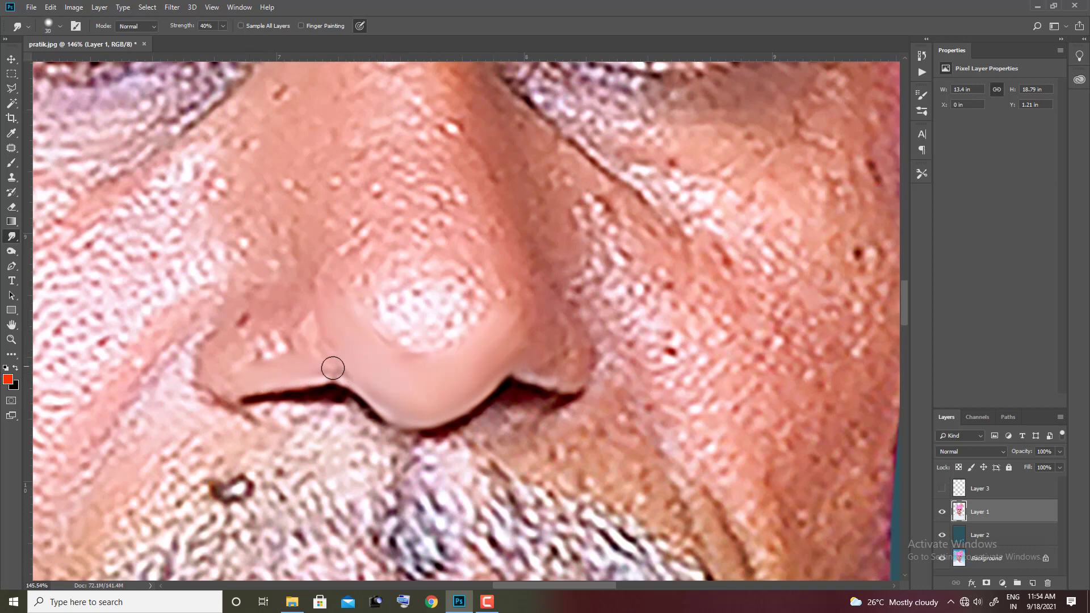
left_click_drag(333, 366, 340, 377)
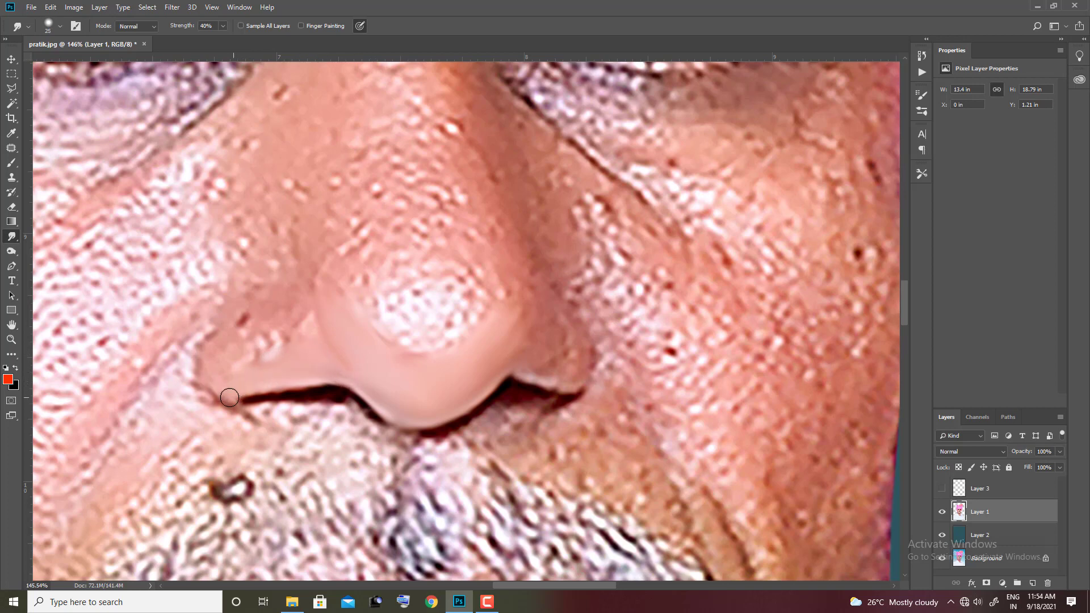
key("bracketleft")
key("bracketright")
mouse_move(200, 353)
left_mouse_down()
mouse_move(248, 312)
mouse_move(260, 312)
mouse_move(250, 348)
mouse_move(277, 339)
mouse_move(284, 348)
mouse_move(210, 395)
left_mouse_up()
key("bracketright")
key("bracketright")
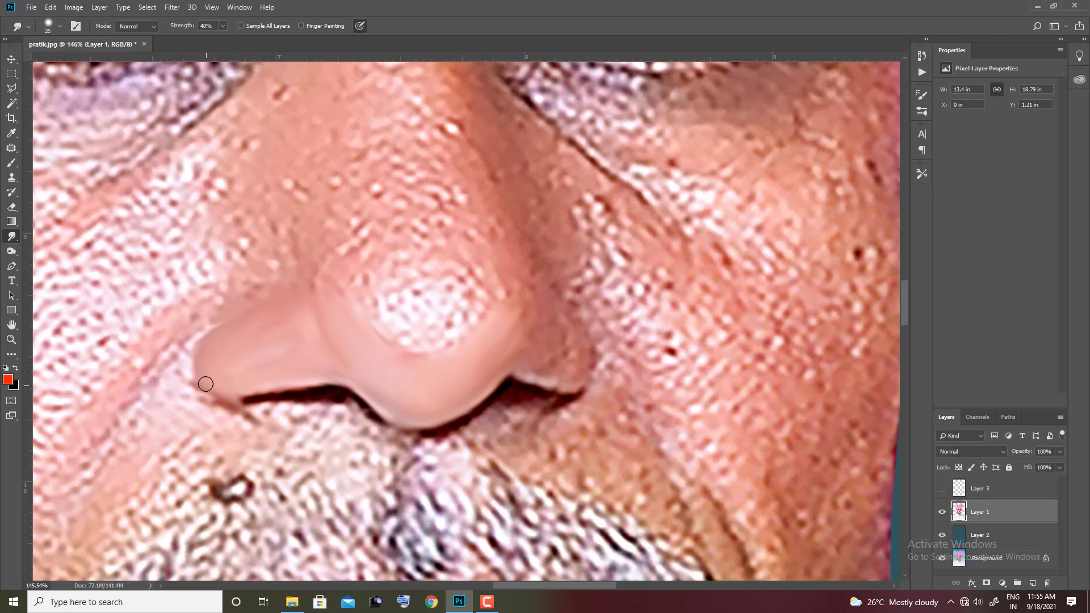
key("bracketright")
mouse_move(325, 396)
left_mouse_down()
mouse_move(316, 394)
mouse_move(386, 422)
mouse_move(506, 397)
mouse_move(548, 372)
left_mouse_up()
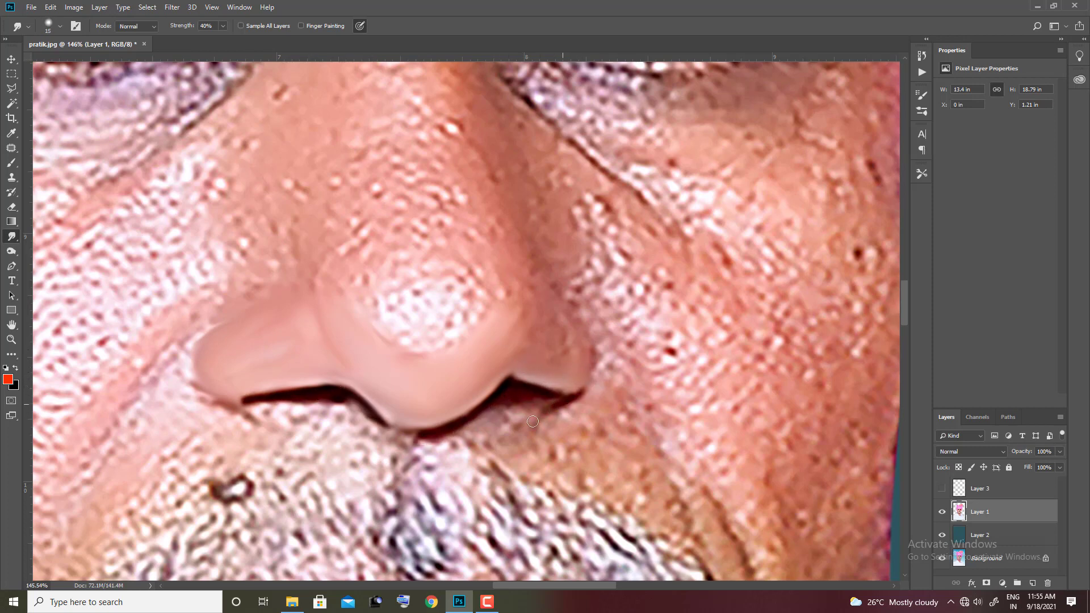
left_click_drag(532, 422, 541, 388)
Smooth the crease beside the nose tip, then the nose bridge at 50% strength.
key("bracketright")
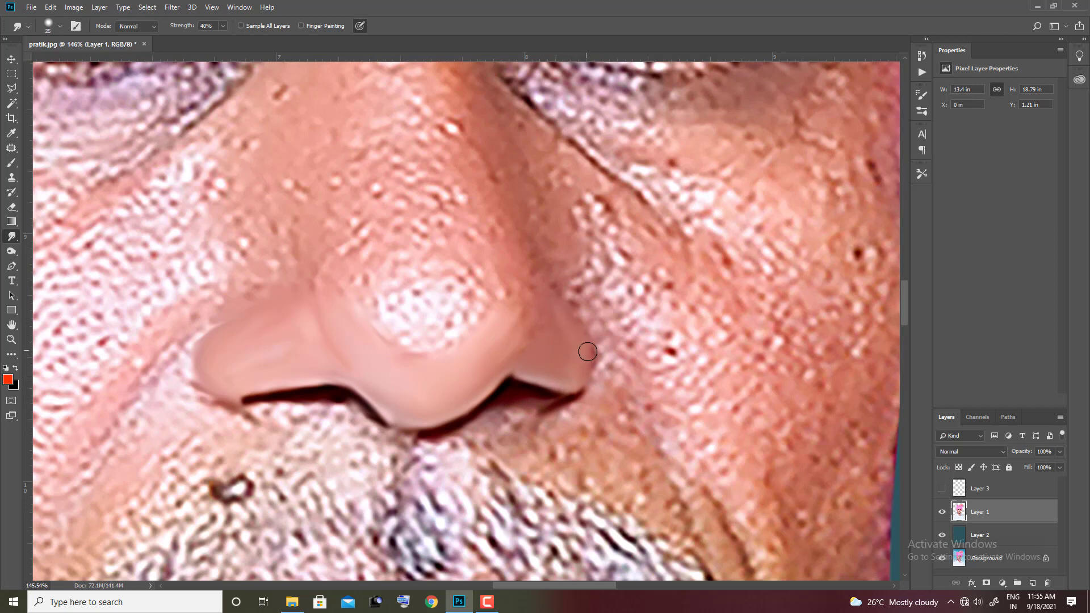
key("bracketright")
mouse_move(508, 314)
left_mouse_down()
mouse_move(505, 266)
mouse_move(518, 321)
left_mouse_up()
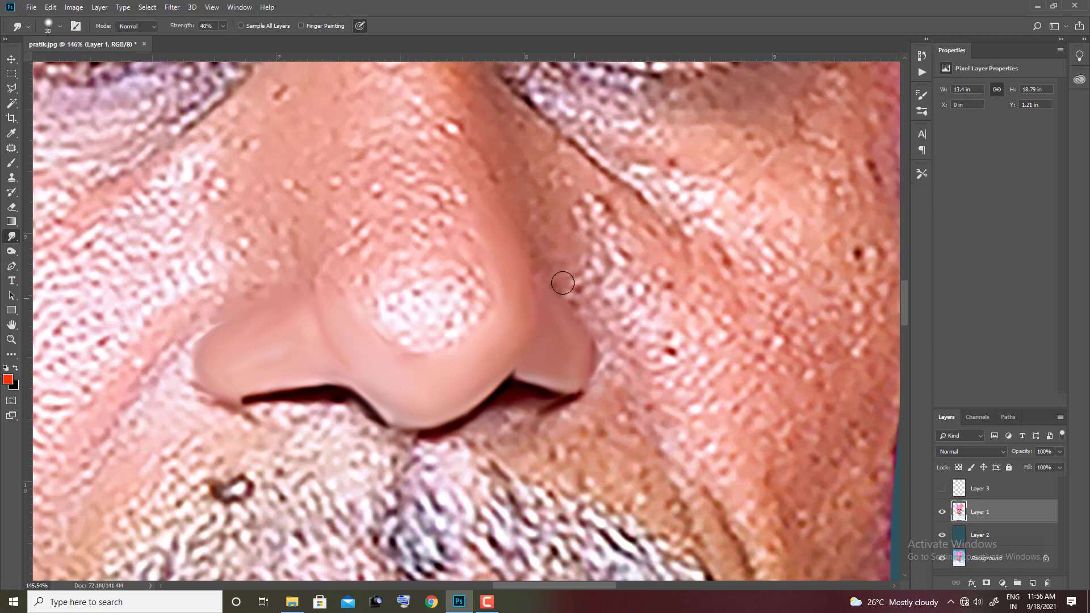
key("bracketright")
key("bracketright")
key("bracketright")
scroll(365, 255, "down", 2)
key("5")
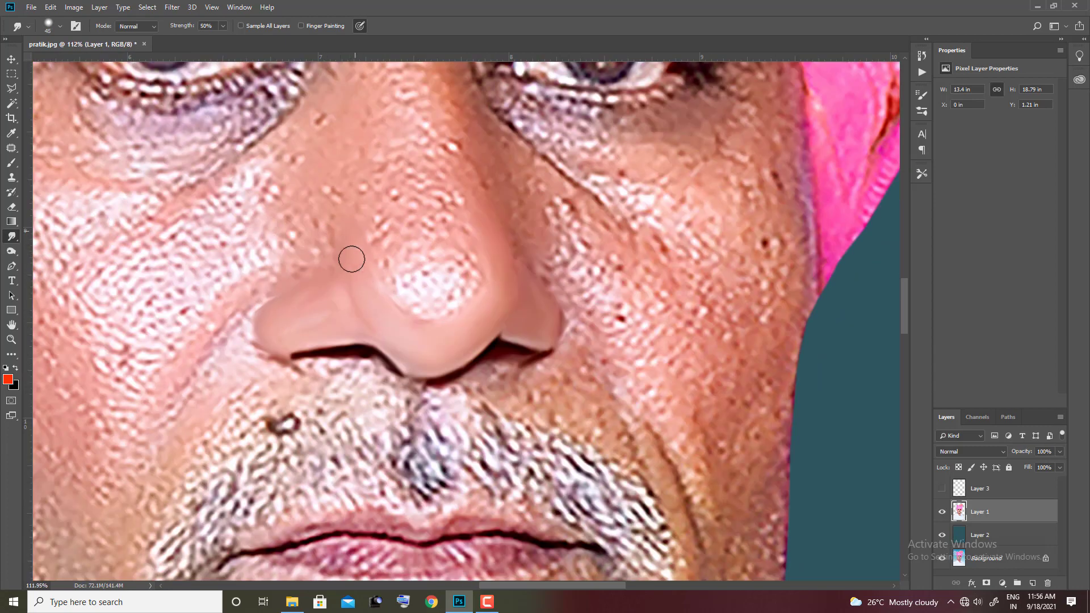
mouse_move(351, 259)
left_mouse_down()
mouse_move(335, 212)
mouse_move(379, 175)
mouse_move(369, 260)
mouse_move(369, 250)
left_mouse_up()
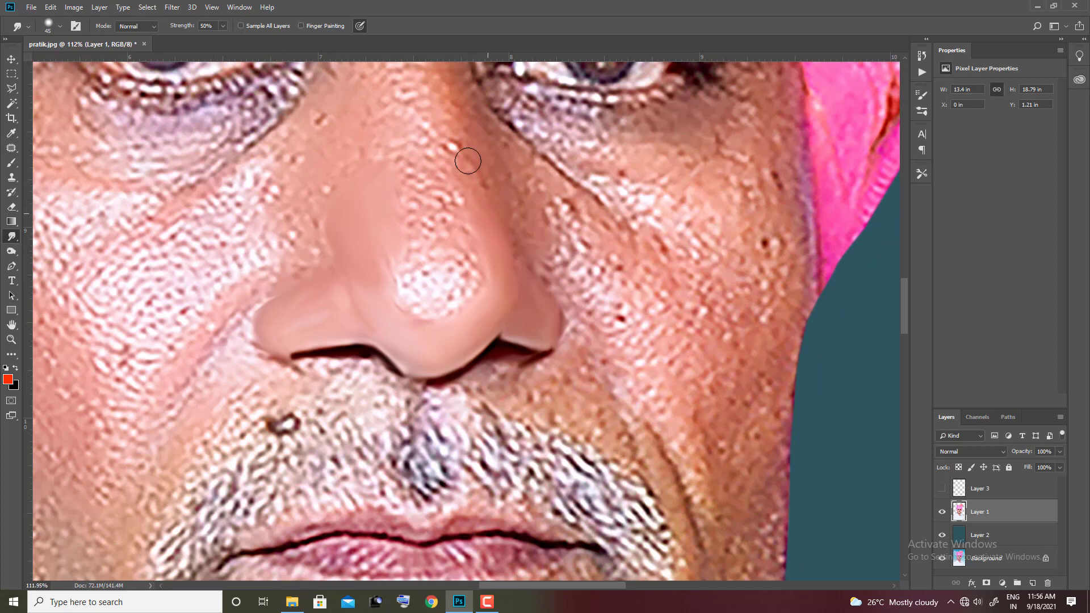
With a 15 px brush, smooth the right nostril's edge, outline and lower edge.
key("bracketleft")
key("bracketleft")
key("bracketleft")
scroll(523, 278, "up", 3)
key("bracketleft")
left_click_drag(584, 341, 553, 277)
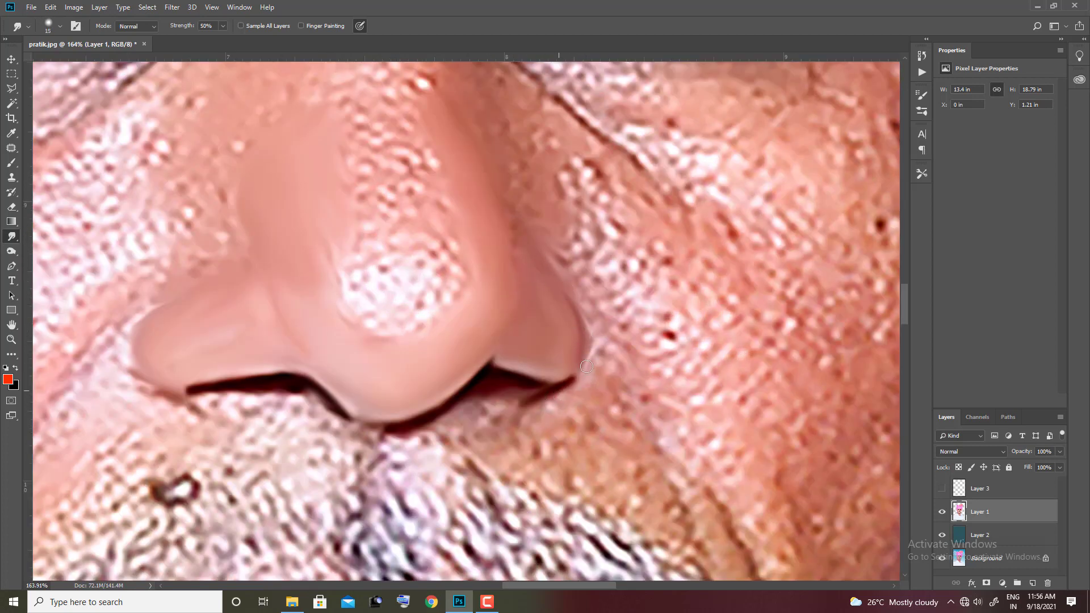
mouse_move(587, 366)
left_mouse_down()
mouse_move(562, 389)
mouse_move(587, 343)
mouse_move(578, 321)
left_mouse_up()
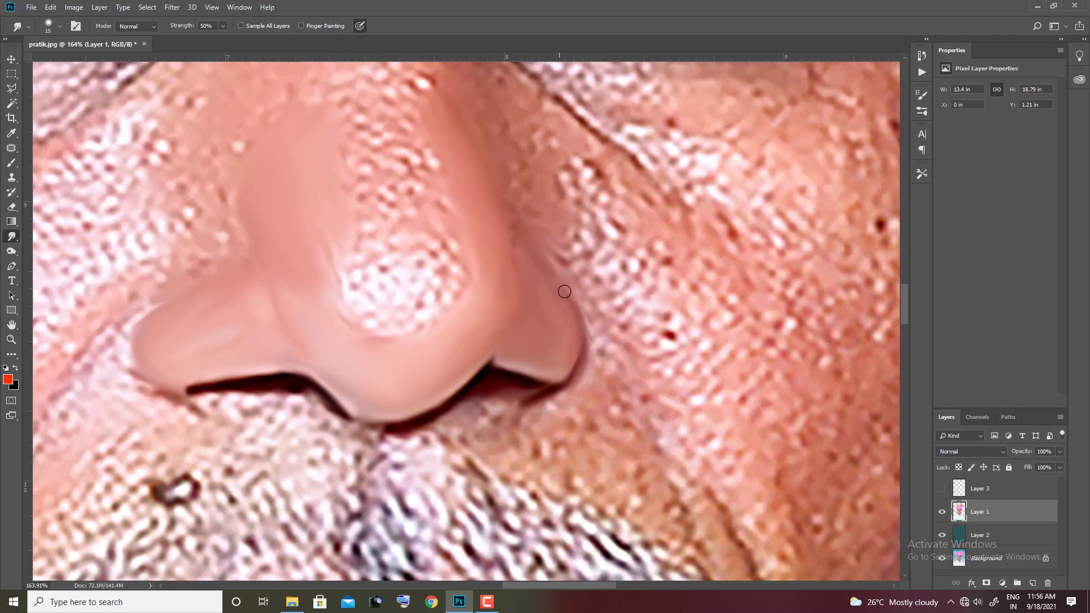
mouse_move(476, 395)
left_mouse_down()
mouse_move(455, 414)
mouse_move(479, 418)
left_mouse_up()
key("bracketright")
key("bracketright")
key("bracketright")
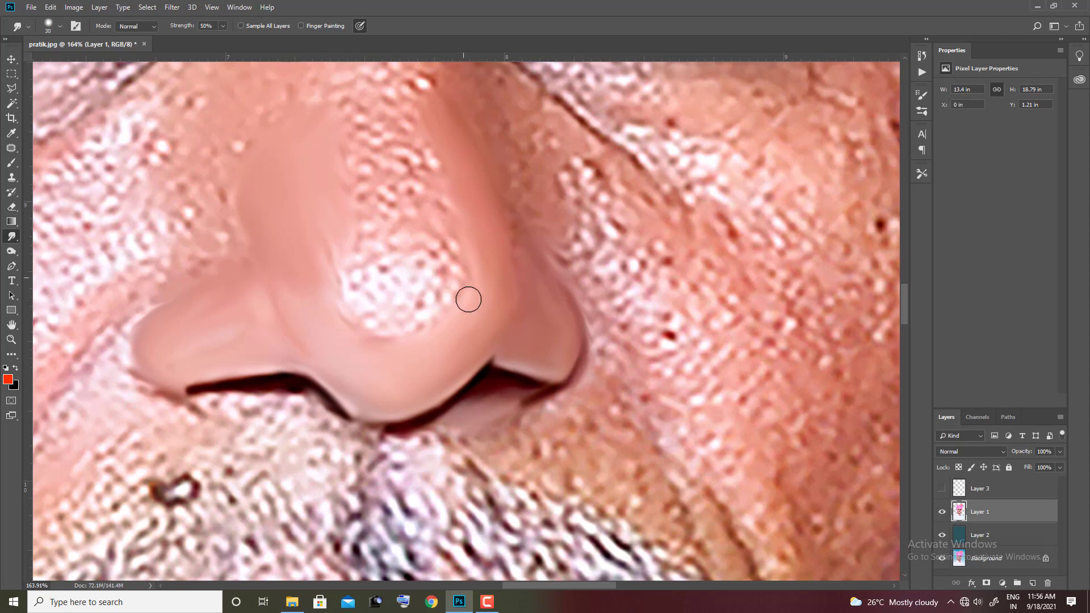
key("bracketleft")
key("bracketright")
key("bracketright")
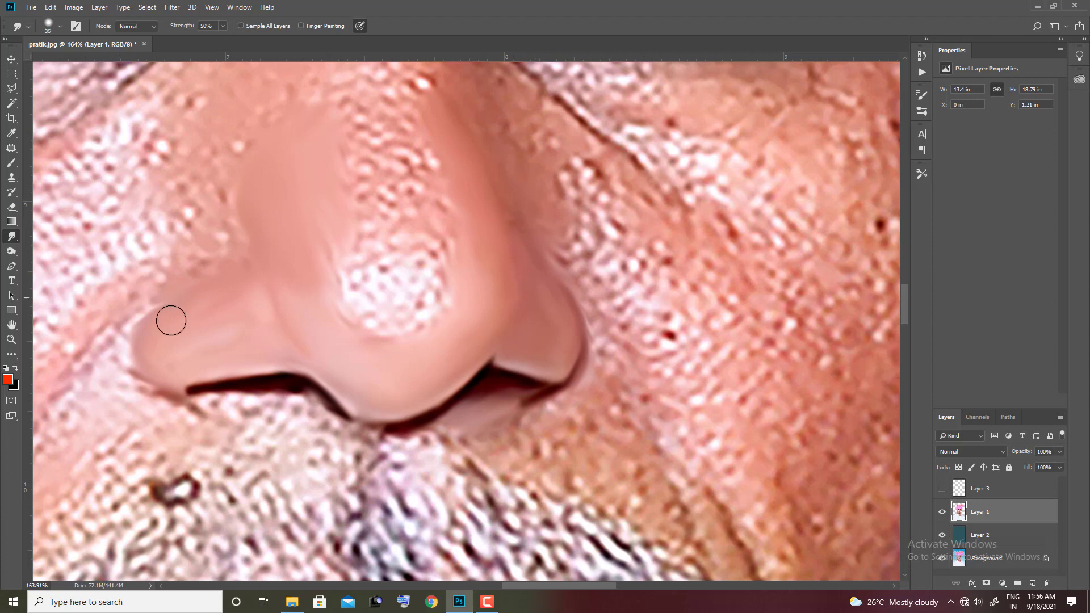
Smooth the nose bridge down to the tip and the speckled tip highlight.
scroll(399, 238, "down", 3)
key("bracketright")
key("bracketright")
key("bracketright")
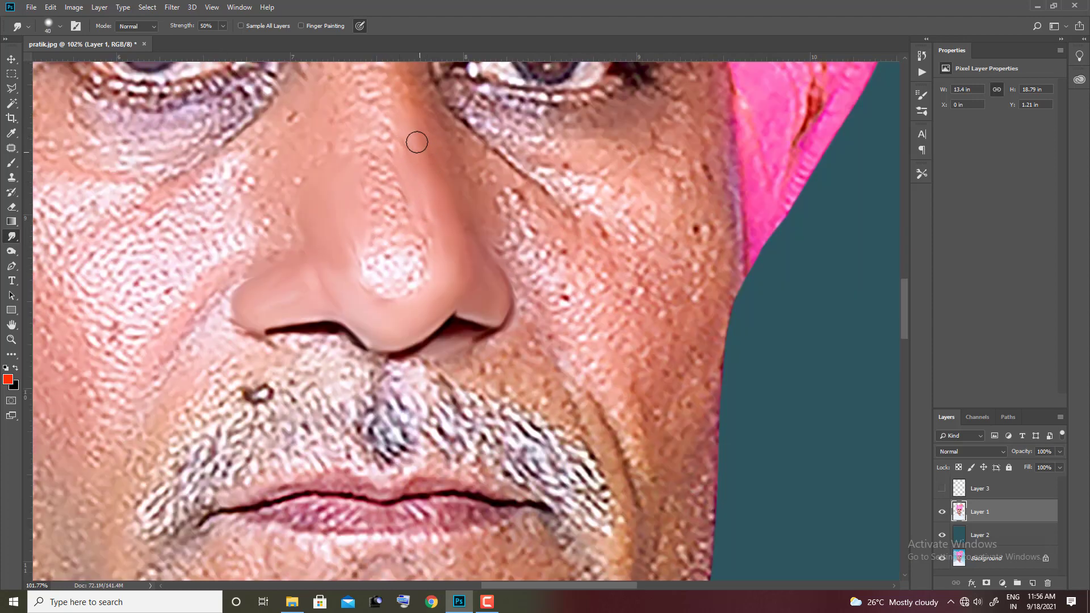
left_click_drag(416, 141, 377, 230)
key("bracketleft")
key("bracketleft")
key("bracketleft")
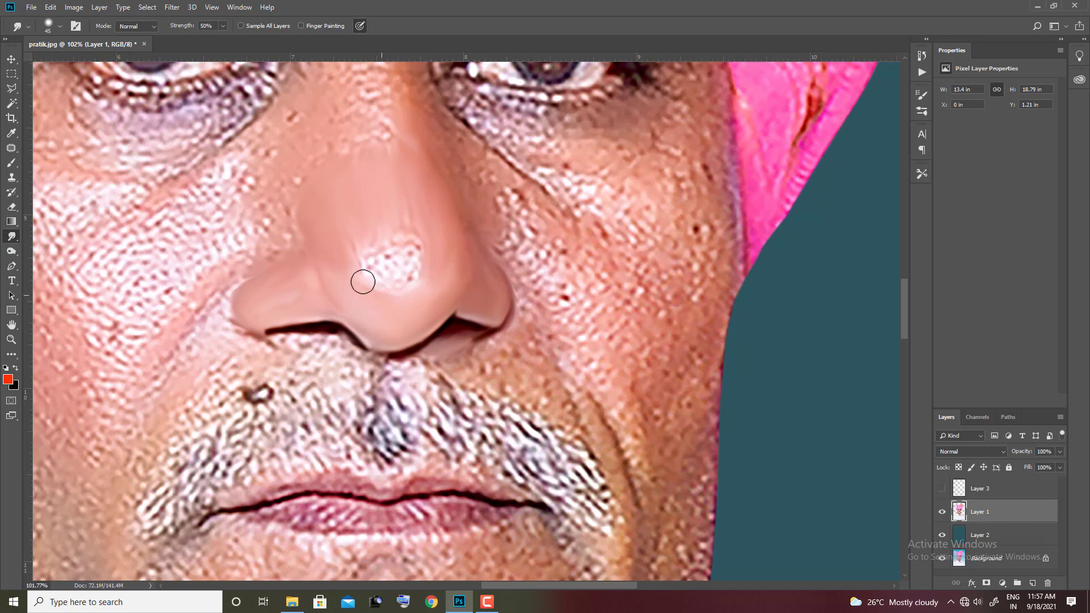
mouse_move(413, 298)
left_mouse_down()
mouse_move(352, 263)
mouse_move(416, 250)
mouse_move(399, 272)
left_mouse_up()
key("bracketright")
key("bracketright")
key("bracketright")
key("bracketright")
key("bracketright")
key("bracketright")
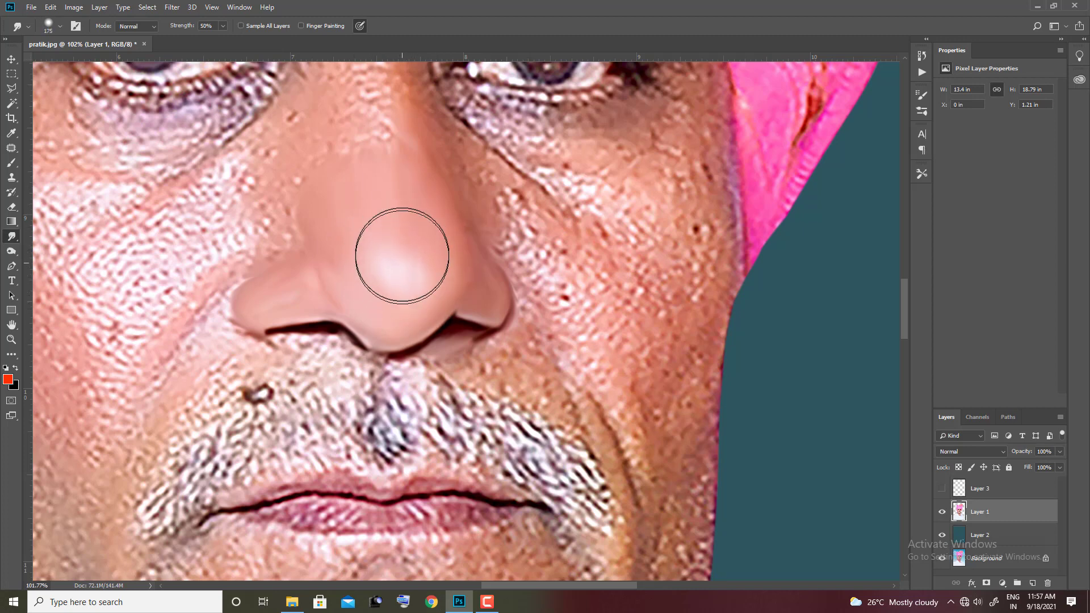
key("bracketleft")
key("bracketleft")
key("bracketleft")
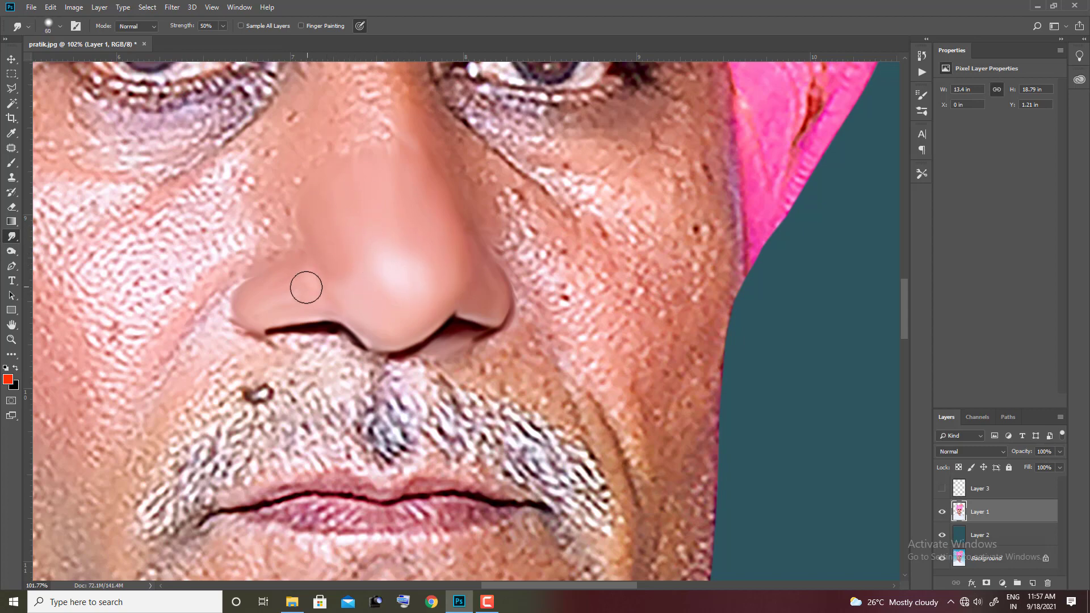
scroll(207, 159, "down", 3)
scroll(321, 141, "down", 2)
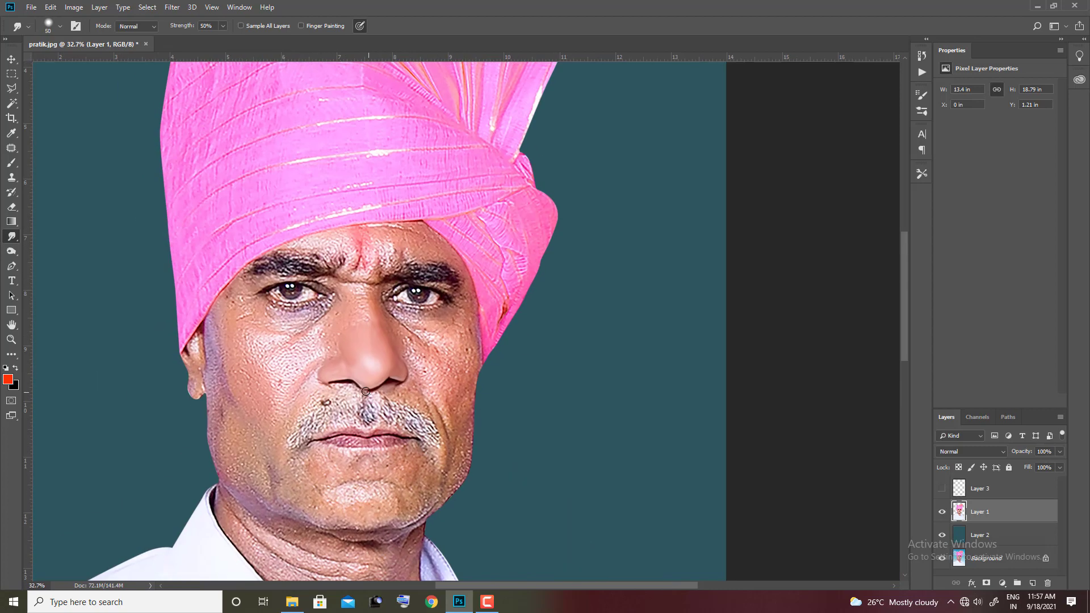
scroll(348, 342, "up", 4)
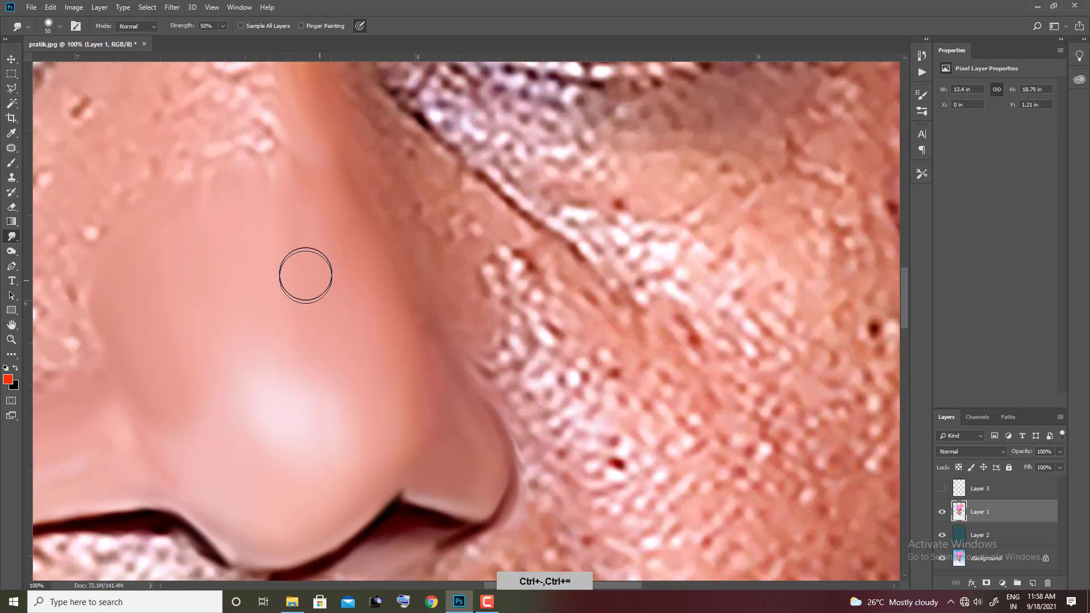
scroll(318, 277, "up", 3)
scroll(271, 268, "down", 4)
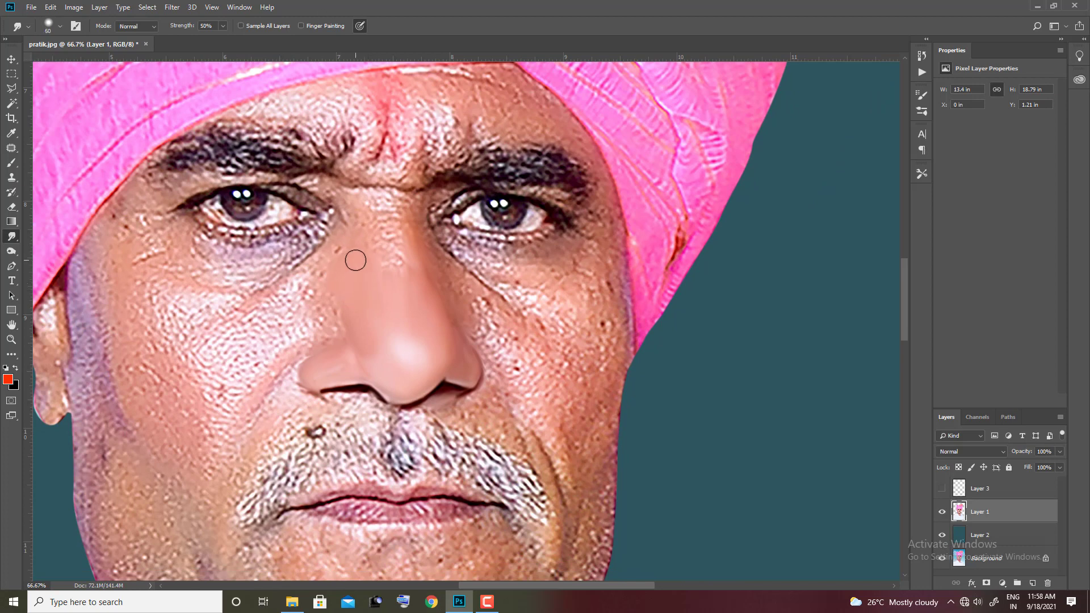
At 60% strength, smudge the brow skin upward with a 40-45 px brush.
key("6")
key("bracketleft")
key("bracketleft")
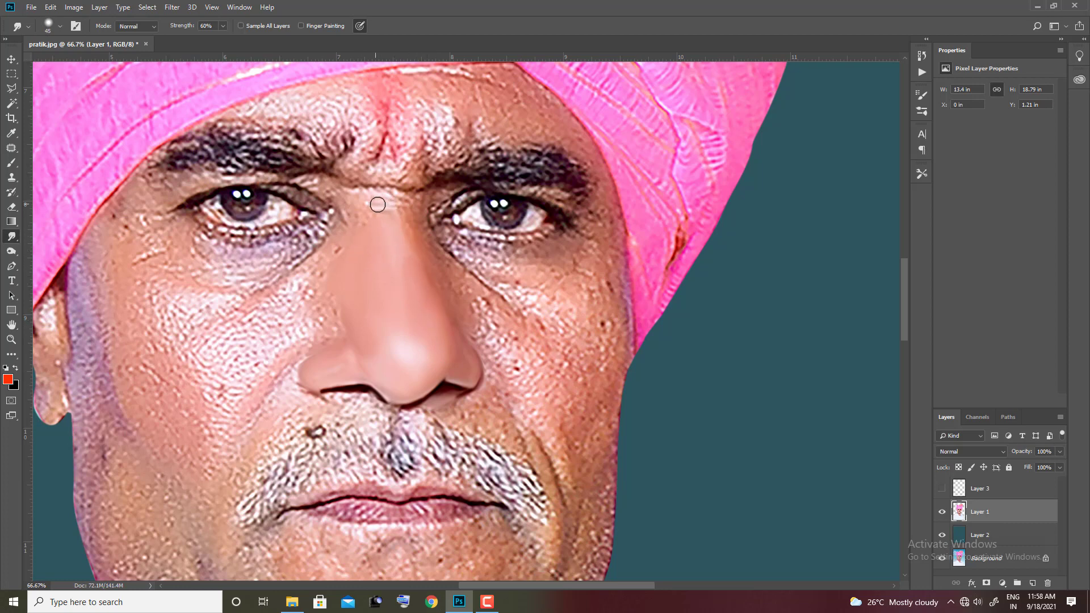
key("bracketleft")
key("bracketleft")
key("bracketleft")
key("bracketright")
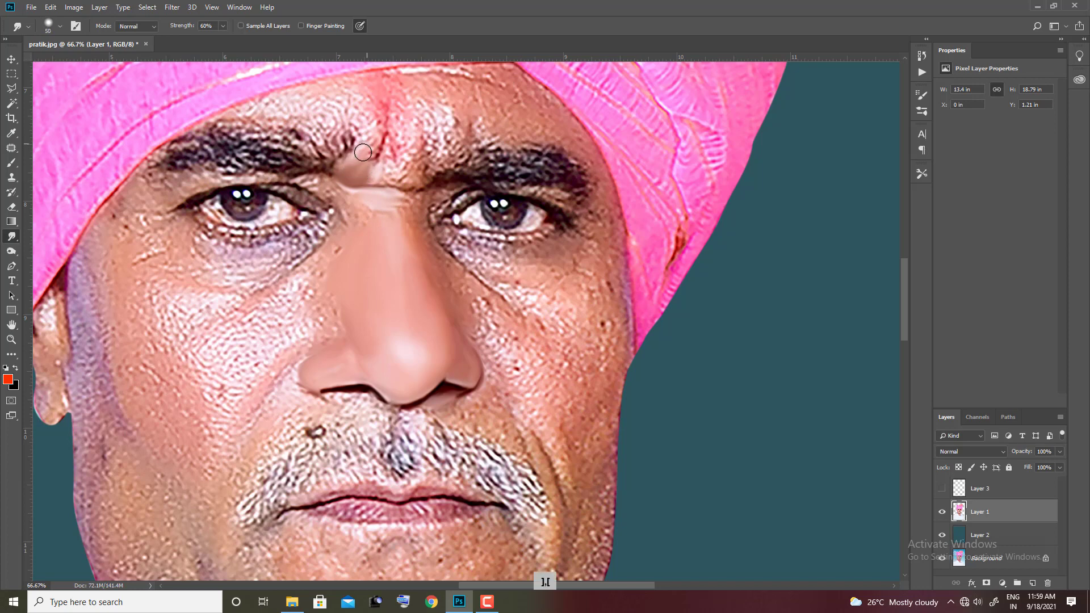
key("bracketright")
mouse_move(388, 139)
left_mouse_down()
mouse_move(403, 164)
mouse_move(410, 112)
left_mouse_up()
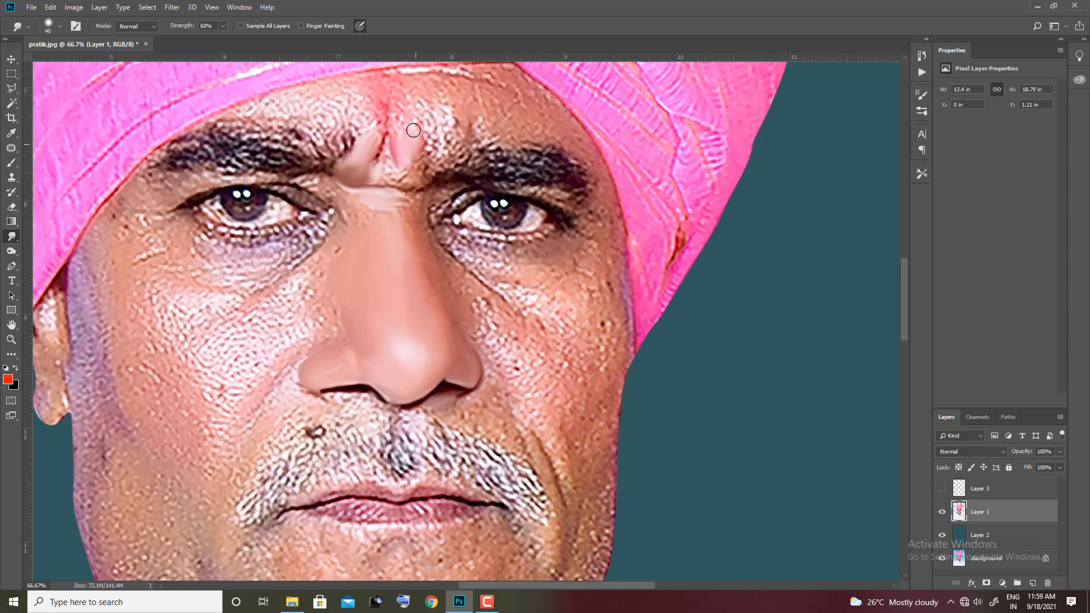
key("bracketright")
left_click_drag(376, 168, 378, 111)
key("bracketleft")
key("bracketleft")
key("bracketleft")
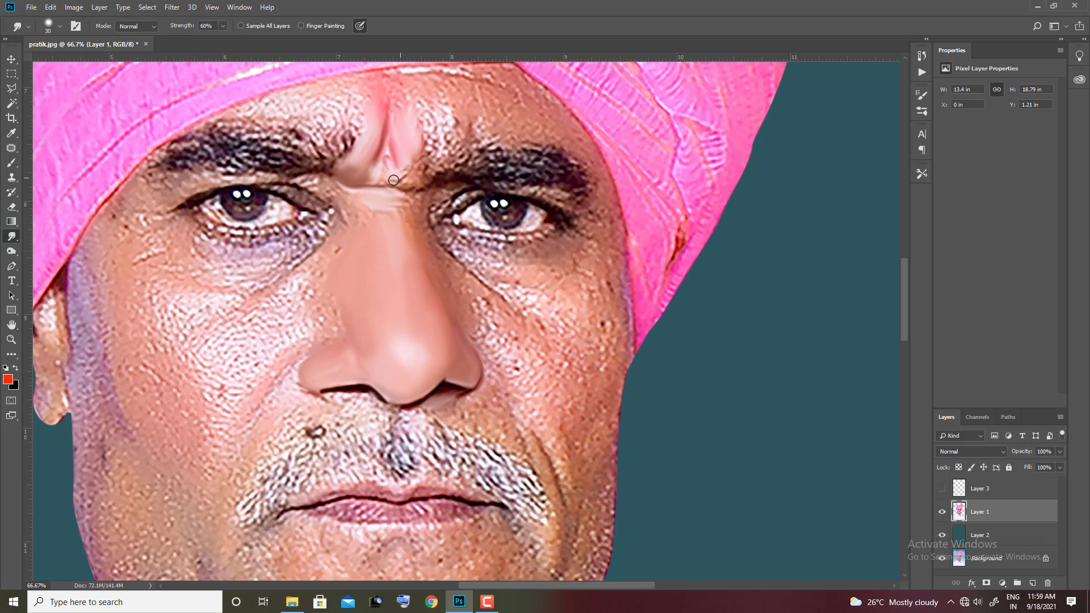
key("bracketleft")
key("bracketleft")
key("bracketleft")
key("bracketright")
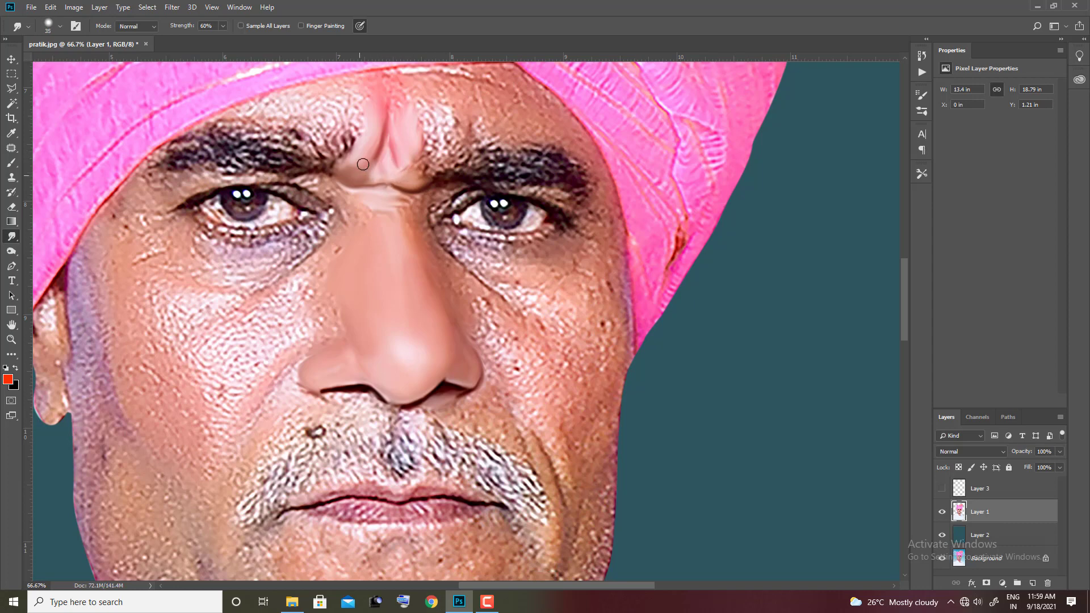
key("bracketright")
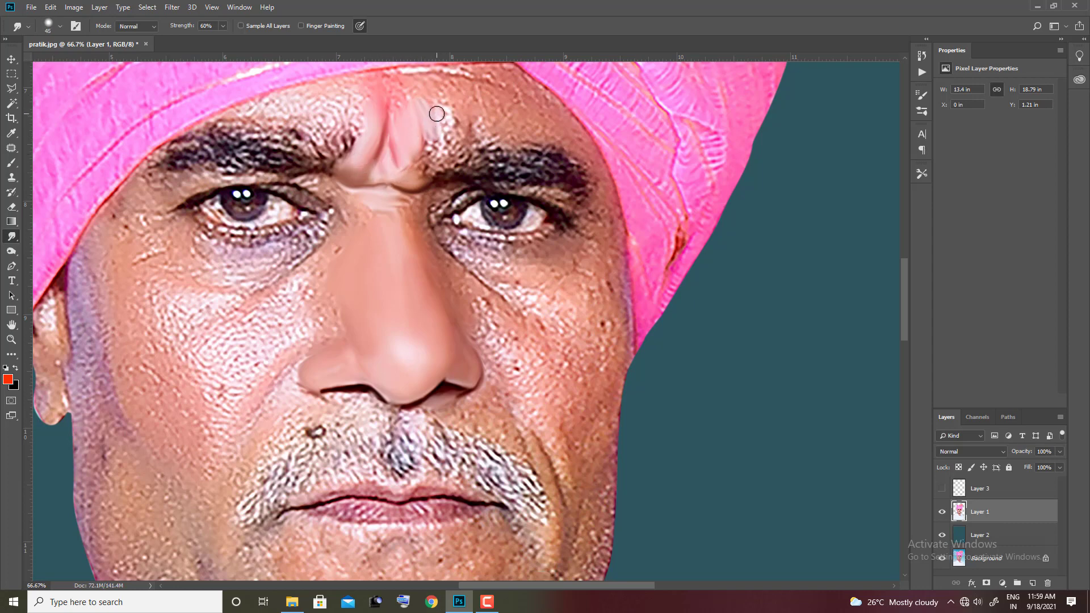
key("bracketright")
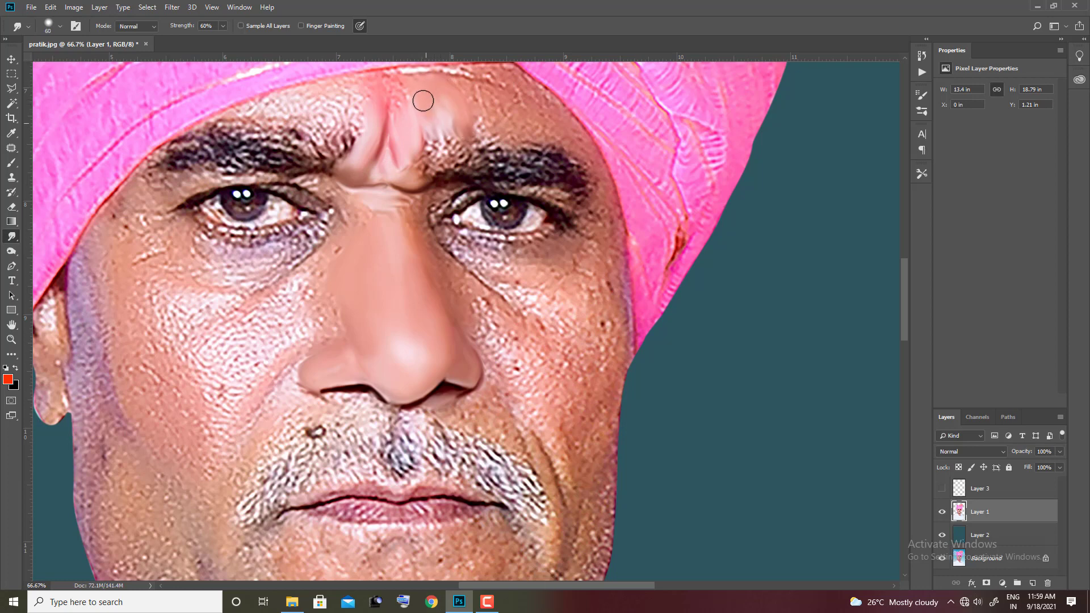
Smudge along the left edge of the nose with a size 30 brush.
mouse_move(284, 390)
left_mouse_down()
mouse_move(308, 296)
mouse_move(275, 317)
mouse_move(244, 364)
left_mouse_up()
key("bracketleft")
key("bracketleft")
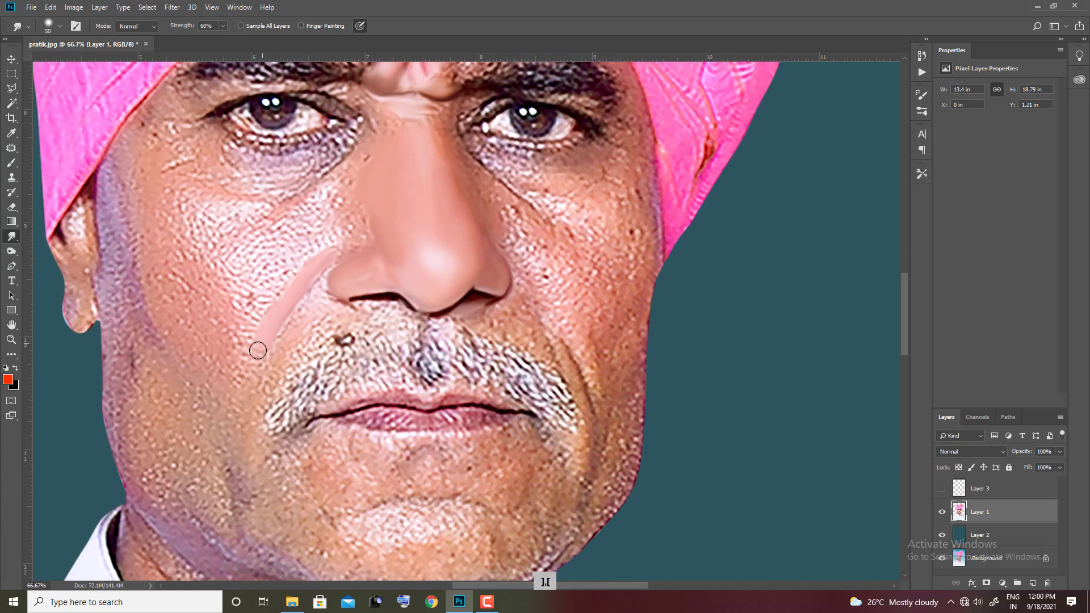
key("bracketright")
key("bracketleft")
key("bracketleft")
key("bracketleft")
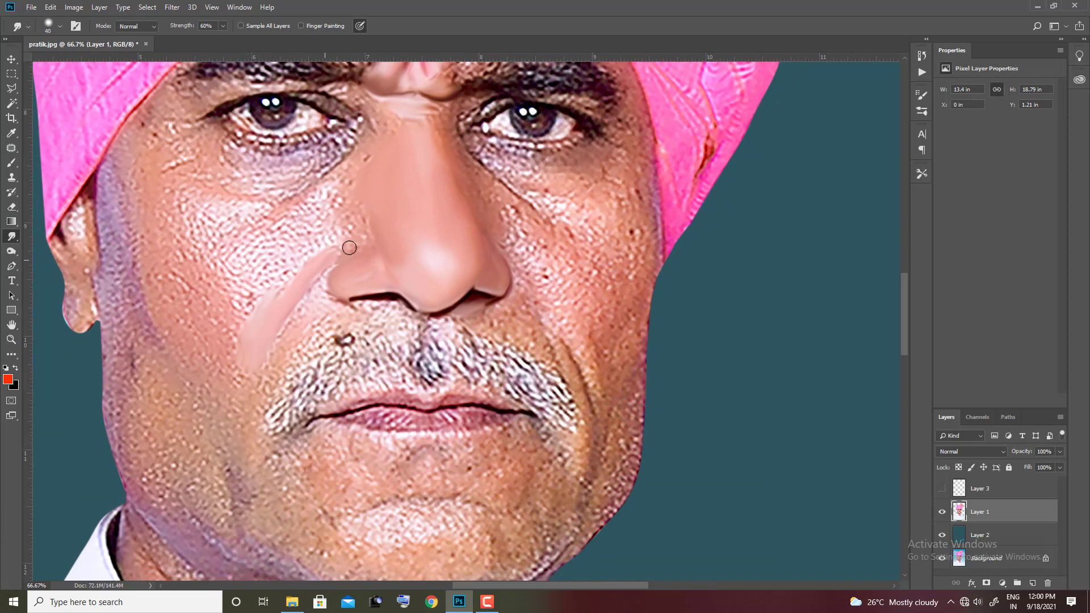
left_click_drag(343, 246, 318, 296)
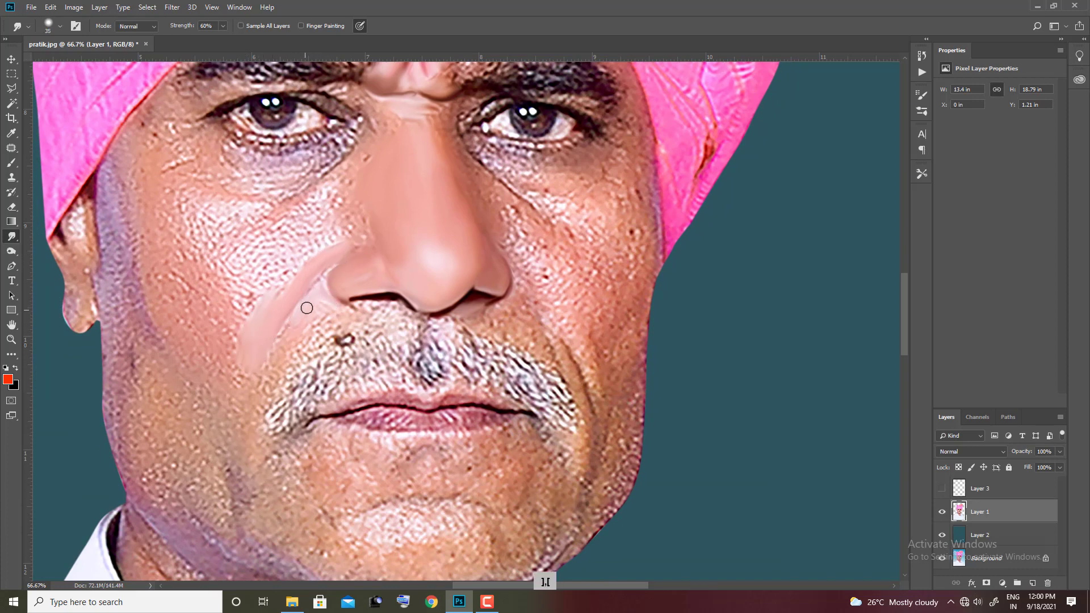
At 200% zoom, smooth the nostril's outer edge and the skin above it with size 25-30 brushes.
key("bracketright")
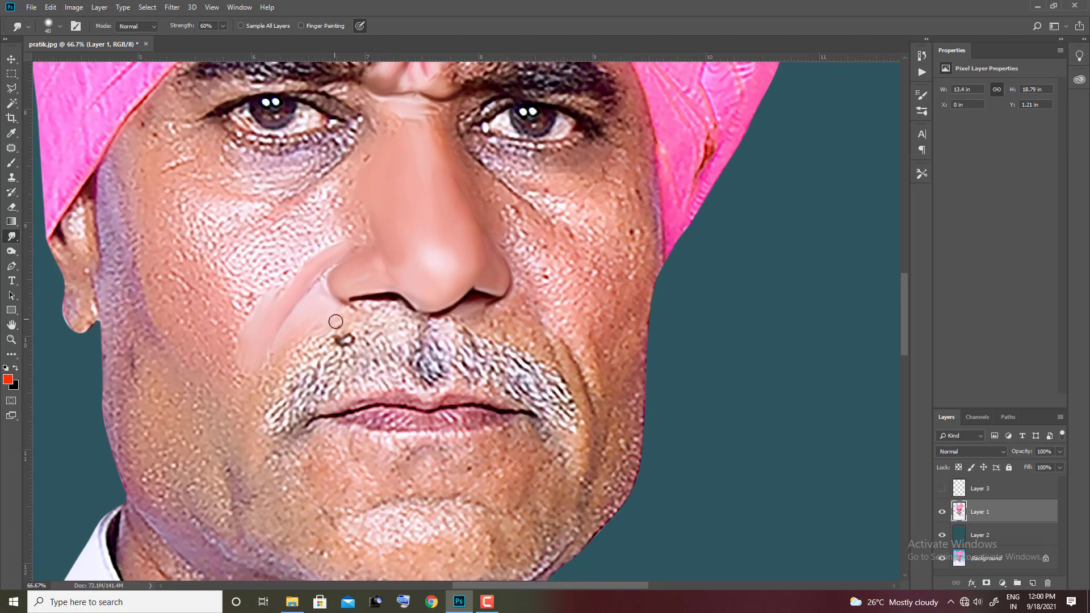
key("ctrl+plus")
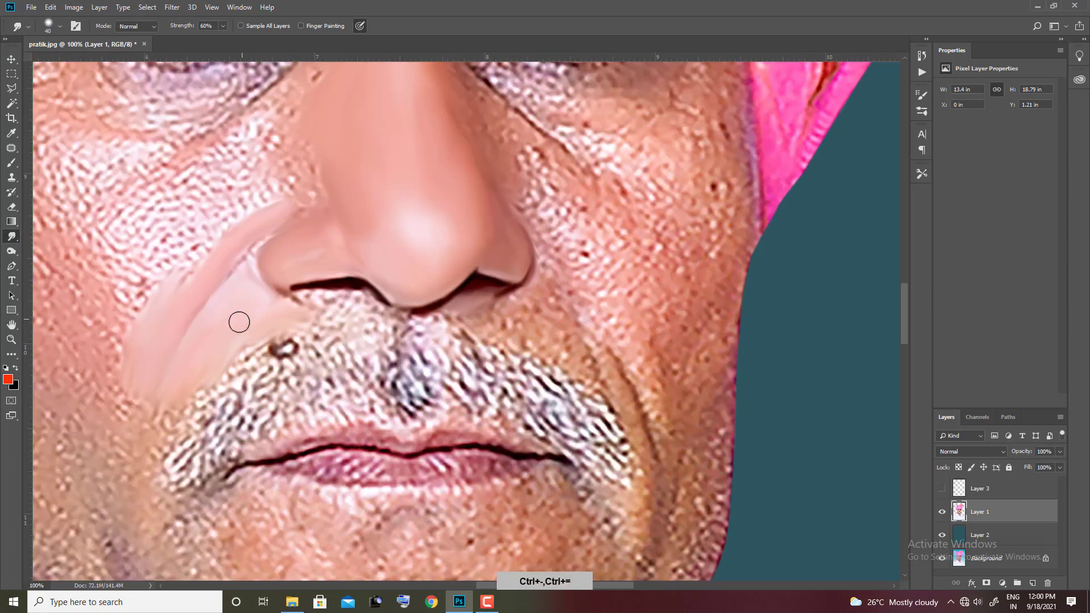
key("ctrl+plus")
key("bracketleft")
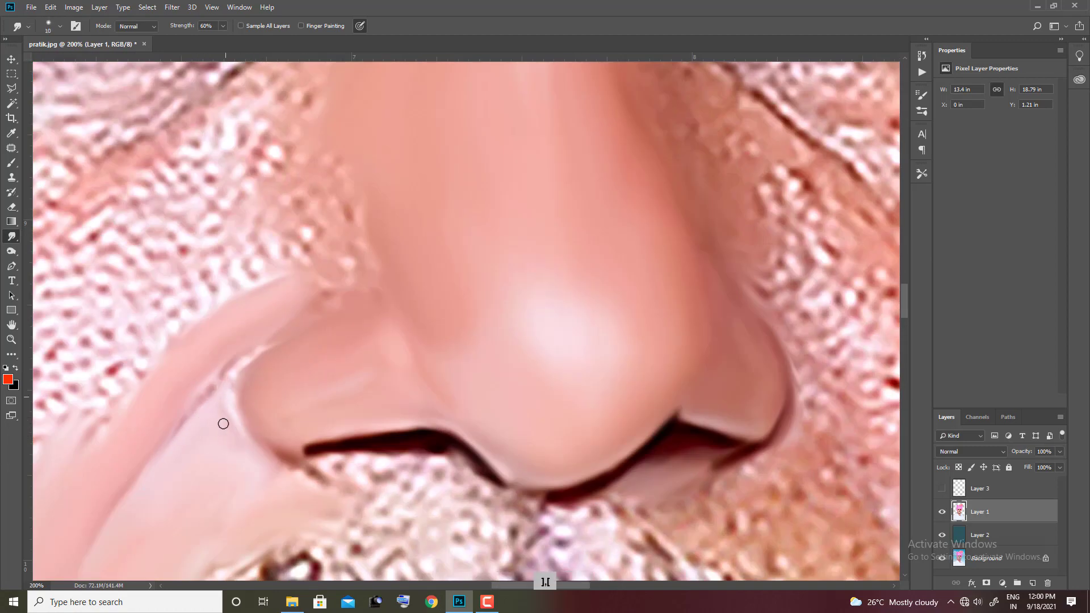
key("bracketright")
mouse_move(214, 368)
left_mouse_down()
mouse_move(299, 324)
mouse_move(237, 436)
left_mouse_up()
key("bracketleft")
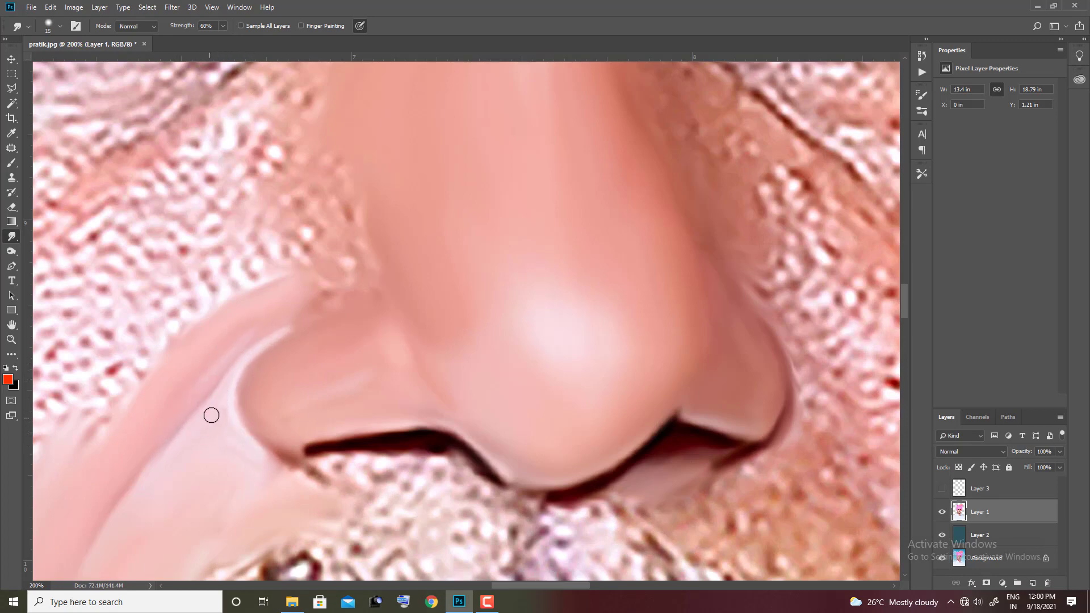
key("bracketright")
key("bracketright")
key("bracketright")
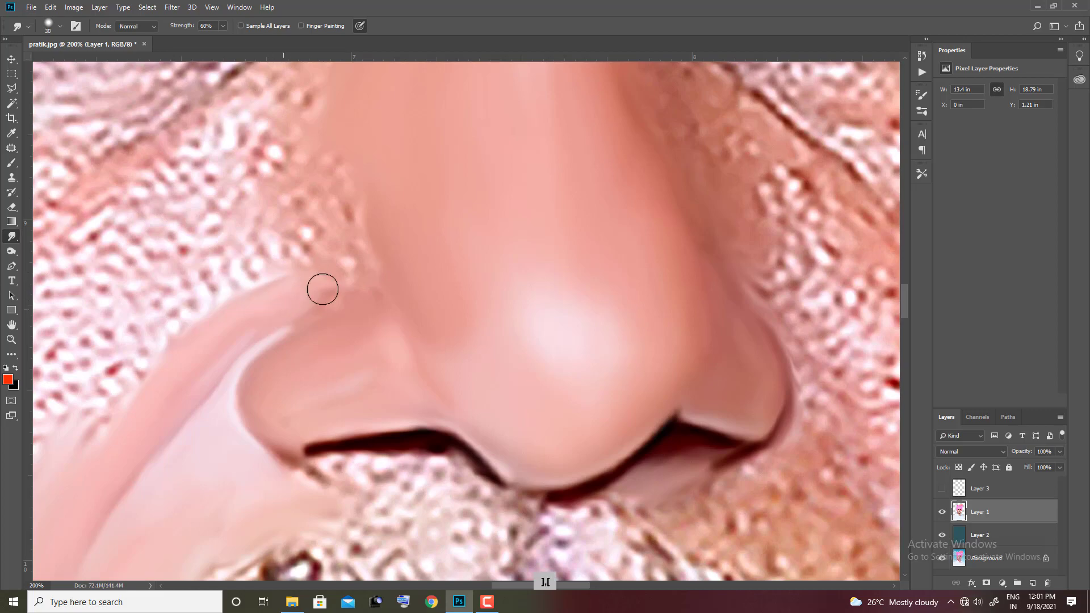
left_click_drag(322, 287, 232, 303)
key("ctrl+minus")
key("ctrl+minus")
scroll(324, 348, "down", 2)
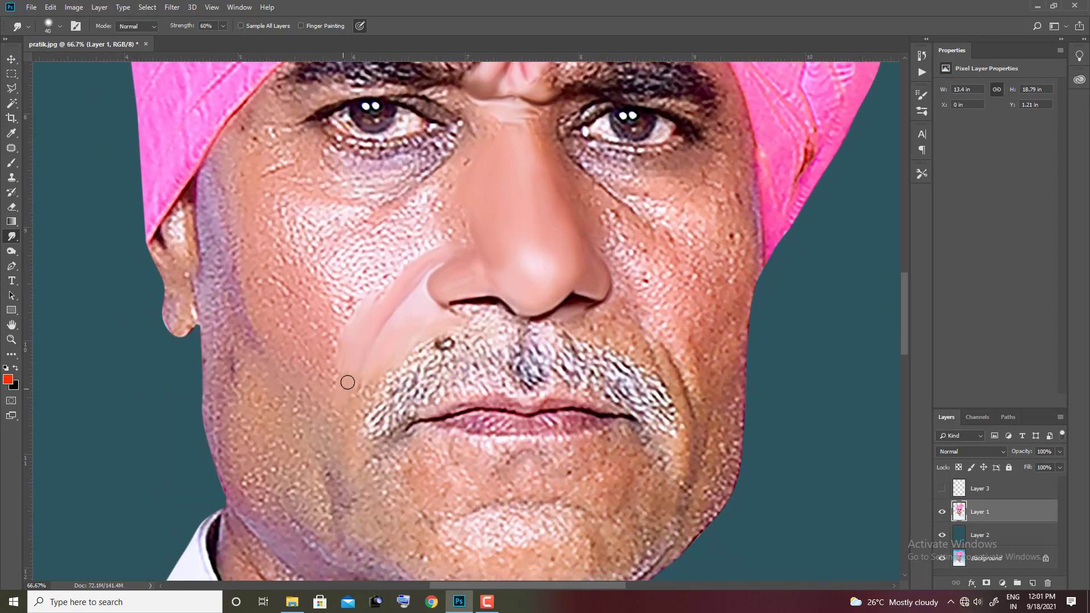
Smudge the left cheek beside the nose fold and the upper cheek with size 45-90 brushes.
mouse_move(334, 379)
left_mouse_down()
mouse_move(312, 407)
mouse_move(312, 377)
left_mouse_up()
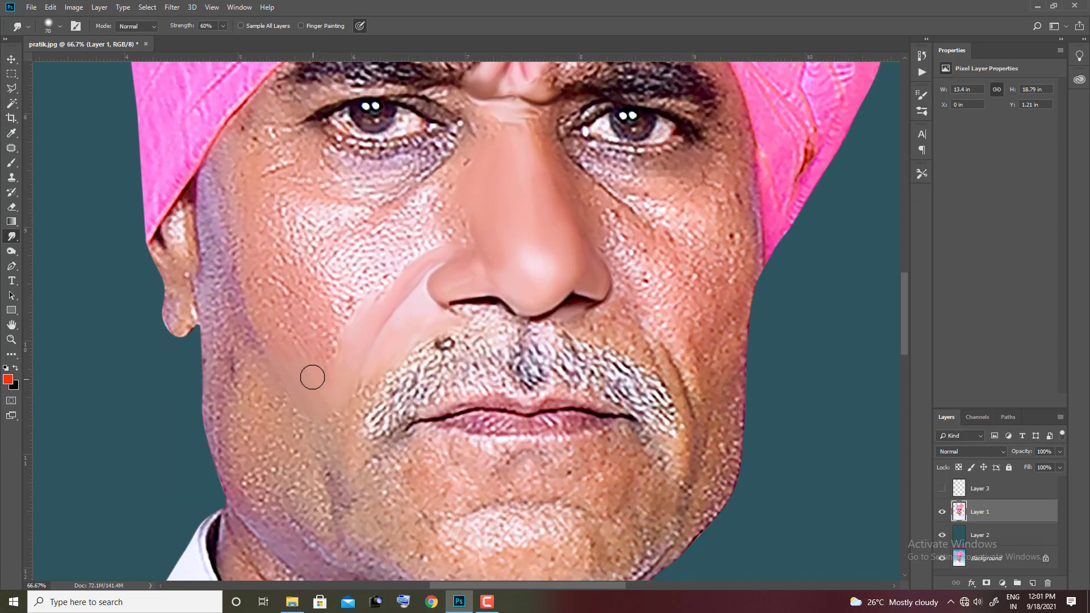
key("bracketright")
key("bracketright")
key("bracketright")
key("bracketright")
key("bracketright")
mouse_move(329, 328)
left_mouse_down()
mouse_move(287, 329)
mouse_move(267, 299)
mouse_move(302, 288)
mouse_move(290, 270)
mouse_move(316, 251)
mouse_move(271, 236)
mouse_move(246, 202)
mouse_move(285, 154)
mouse_move(243, 170)
mouse_move(323, 152)
left_mouse_up()
key("bracketleft")
key("bracketleft")
key("bracketleft")
key("bracketleft")
key("bracketleft")
key("bracketleft")
mouse_move(362, 230)
left_mouse_down()
mouse_move(331, 244)
mouse_move(324, 271)
mouse_move(348, 315)
mouse_move(353, 295)
mouse_move(389, 270)
mouse_move(345, 268)
mouse_move(377, 240)
left_mouse_up()
key("bracketright")
key("bracketright")
key("bracketright")
key("bracketright")
key("bracketright")
key("bracketleft")
key("bracketleft")
key("bracketleft")
key("bracketleft")
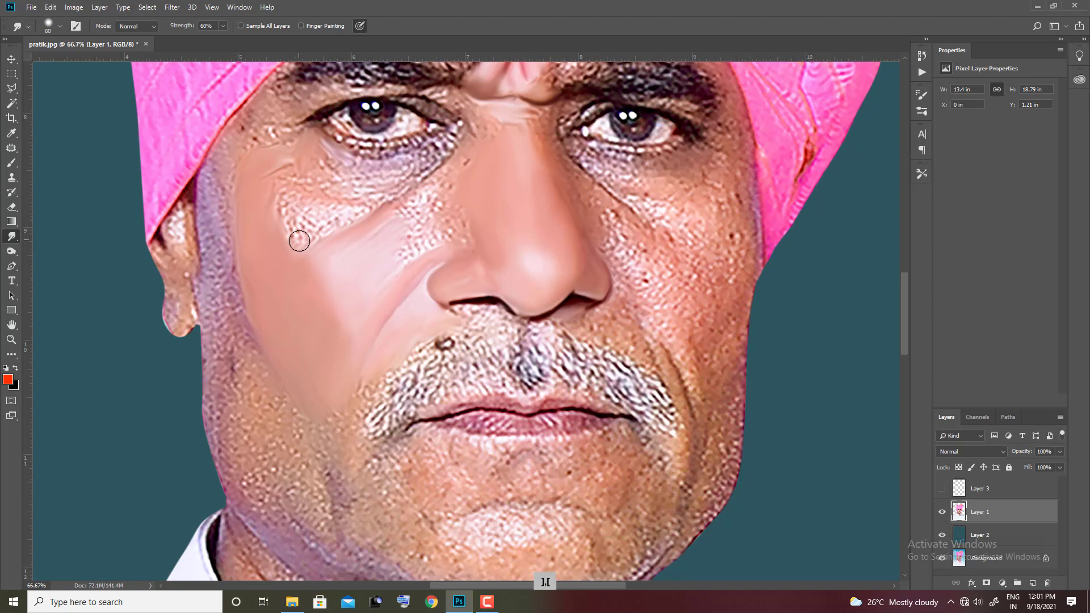
mouse_move(299, 236)
left_mouse_down()
mouse_move(353, 214)
mouse_move(289, 209)
mouse_move(273, 232)
left_mouse_up()
key("bracketright")
key("bracketright")
key("bracketright")
key("bracketleft")
key("bracketleft")
key("bracketleft")
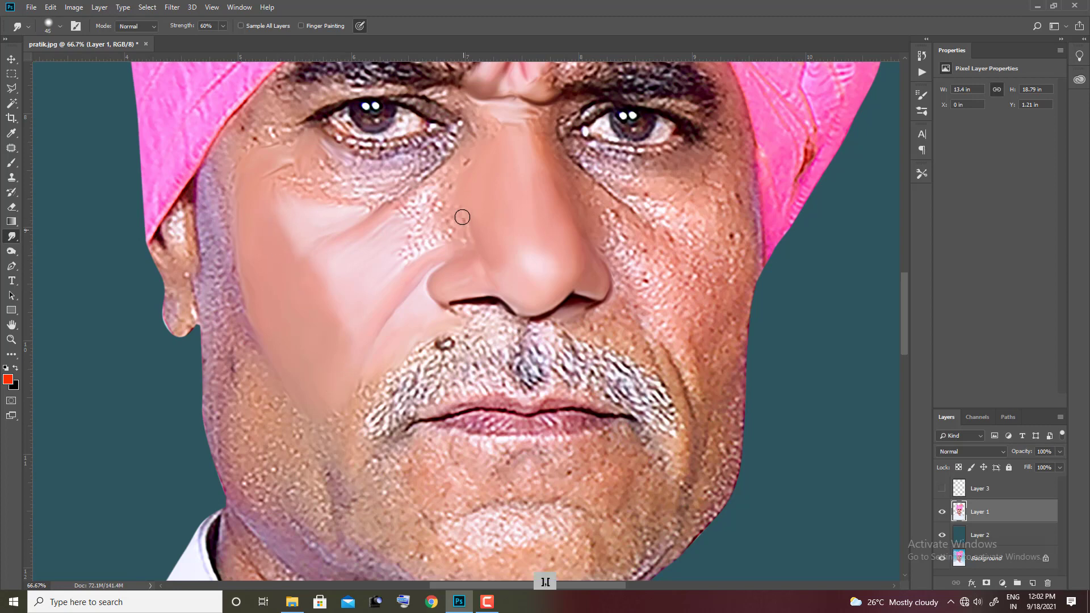
left_click_drag(457, 214, 462, 153)
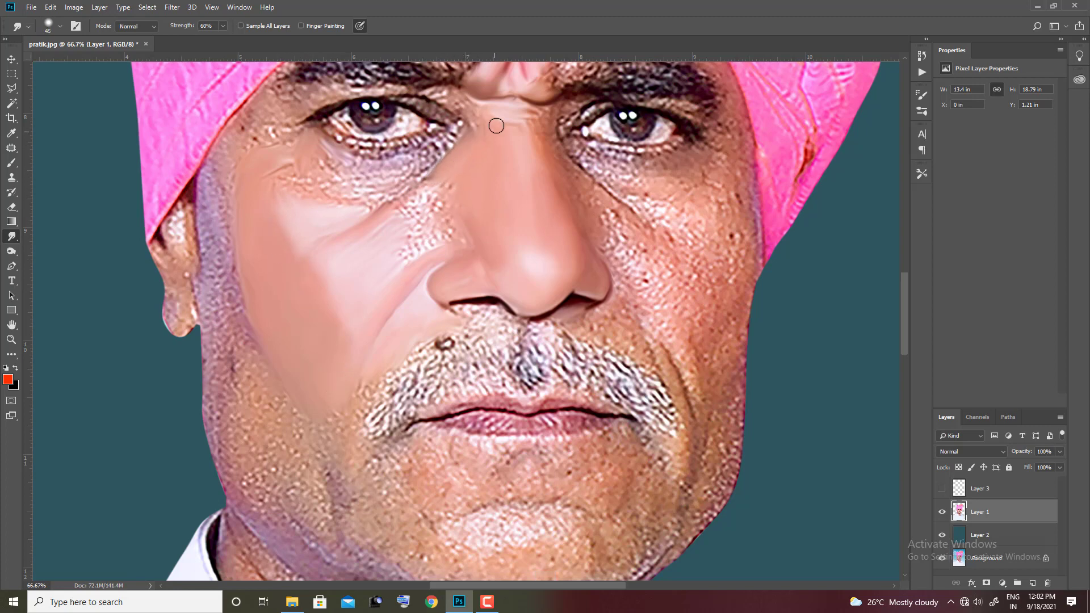
Smooth the inner eye corner and the dotted skin under the eye with size 35-45 brushes.
key("bracketleft")
key("bracketright")
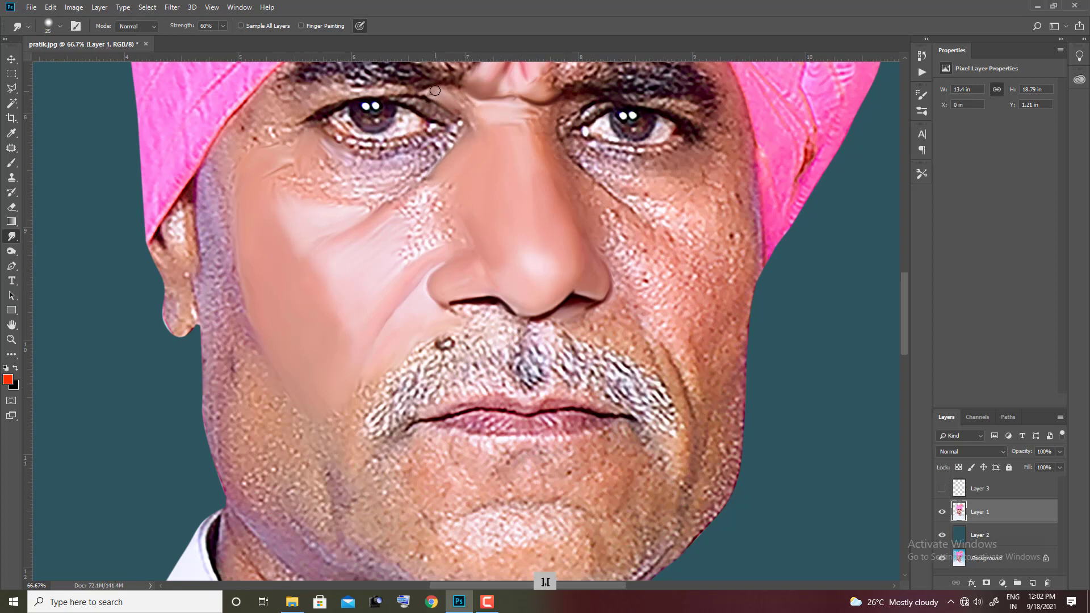
left_click_drag(473, 121, 452, 99)
key("bracketleft")
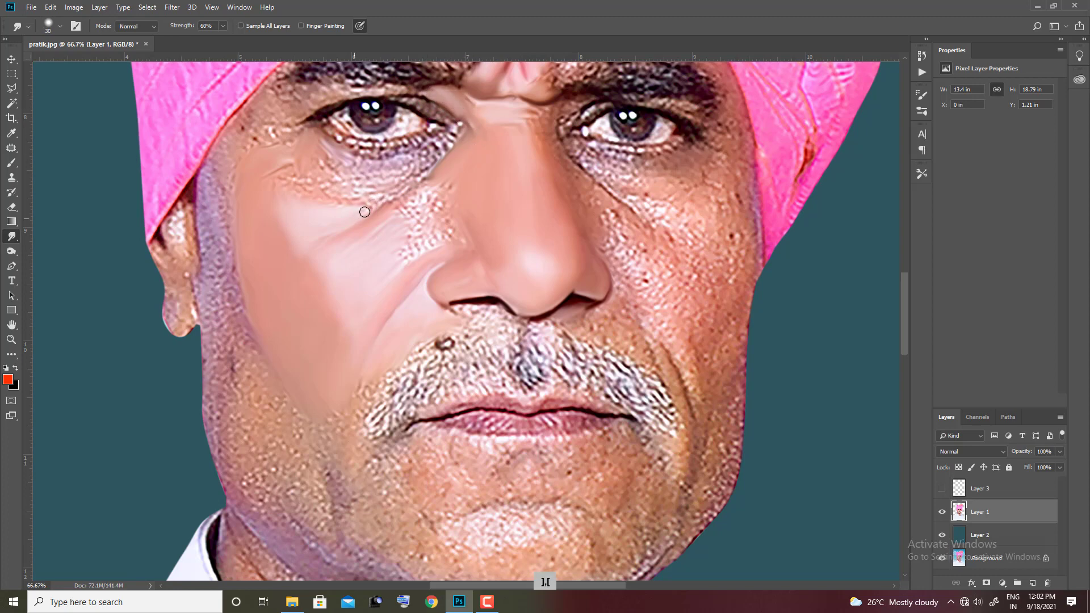
left_click_drag(300, 190, 403, 206)
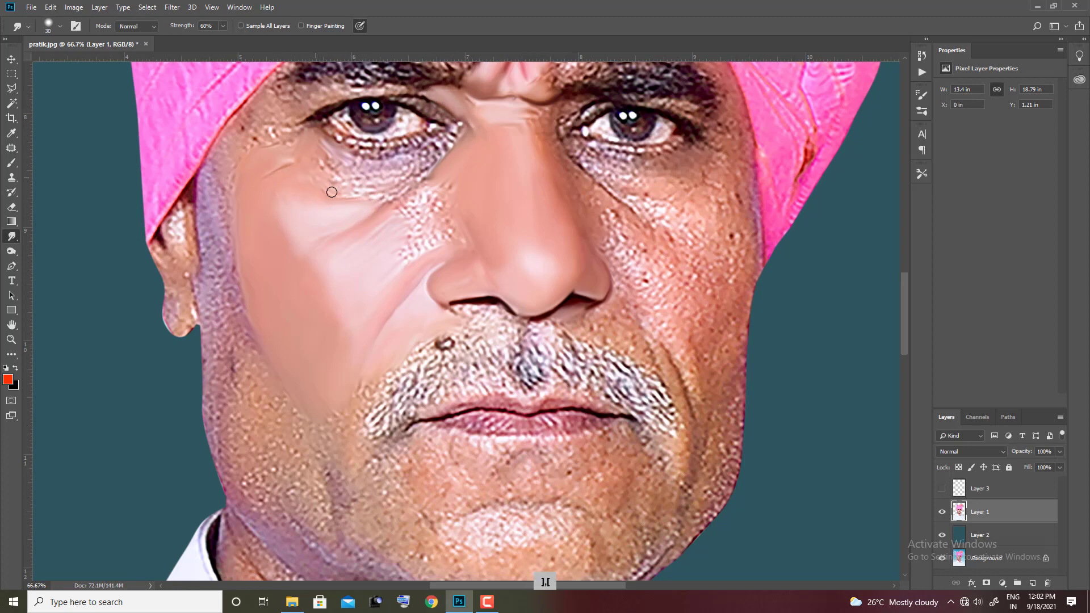
key("bracketleft")
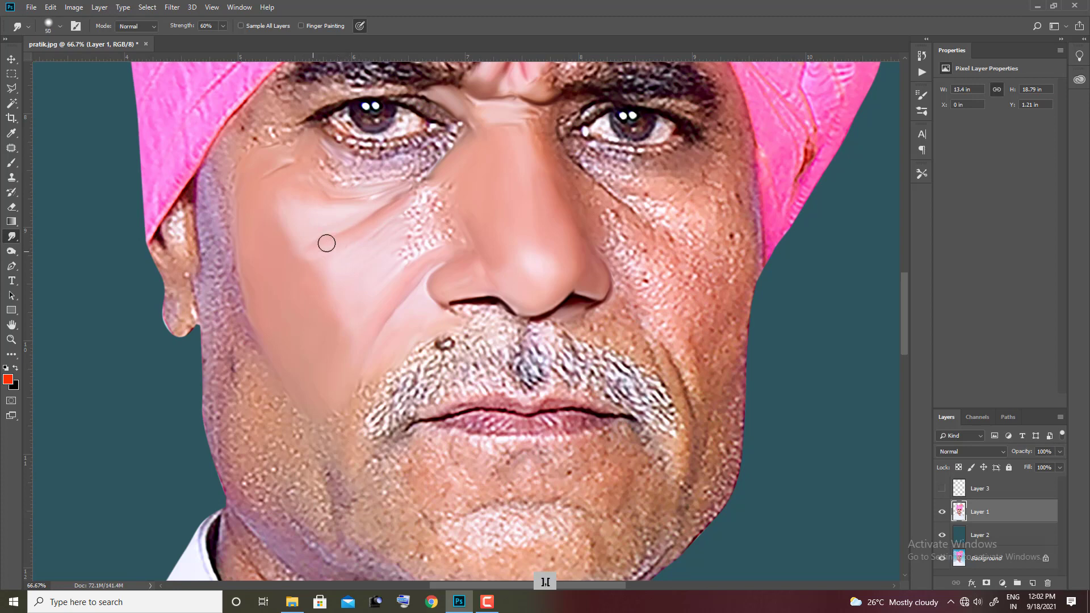
key("bracketright")
key("bracketright")
key("bracketright")
left_click_drag(411, 202, 458, 182)
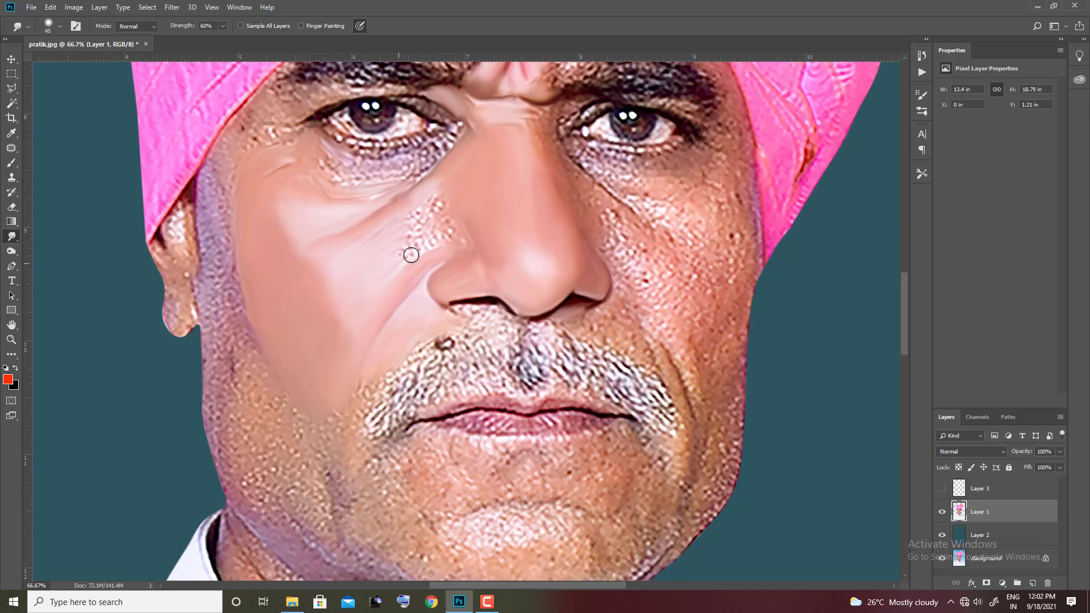
key("bracketleft")
key("bracketleft")
key("bracketleft")
left_click_drag(513, 255, 248, 318)
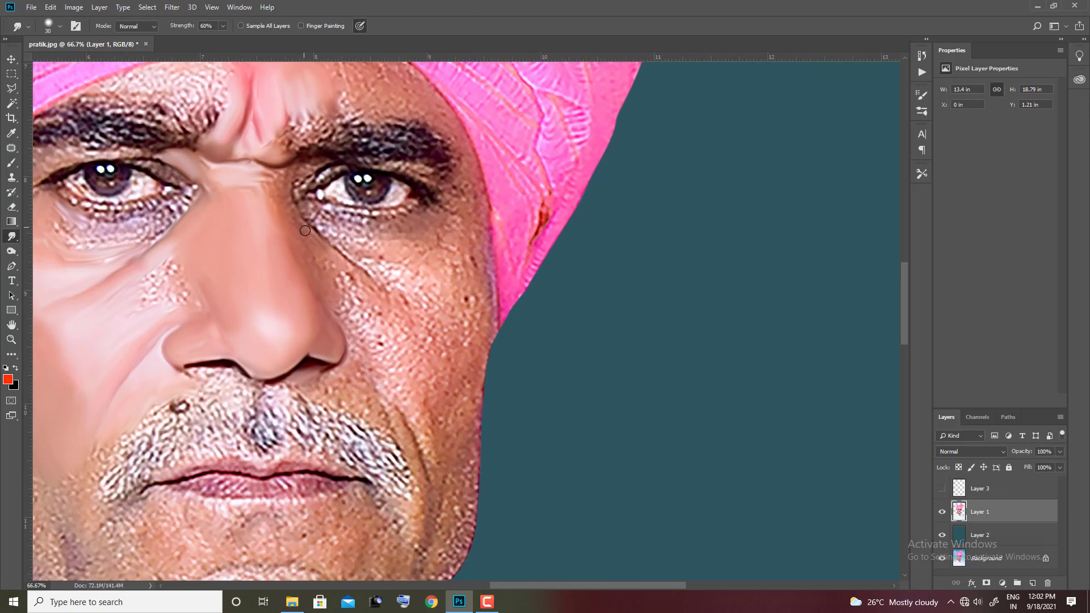
Smooth the cheek wrinkle and textured skin beside the nose and under the right-hand eye.
key("bracketleft")
key("bracketright")
key("bracketright")
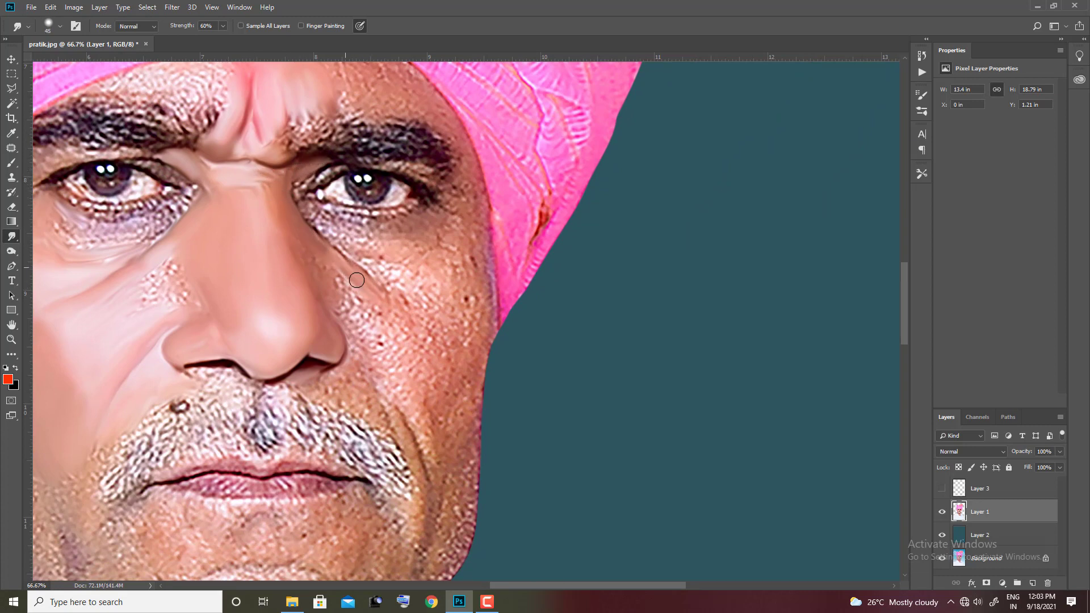
left_click_drag(358, 274, 397, 312)
key("bracketright")
key("bracketright")
mouse_move(428, 239)
left_mouse_down()
mouse_move(431, 222)
mouse_move(468, 288)
mouse_move(463, 273)
mouse_move(440, 346)
mouse_move(456, 350)
mouse_move(422, 296)
left_mouse_up()
key("bracketleft")
key("bracketleft")
key("bracketright")
key("bracketright")
key("bracketright")
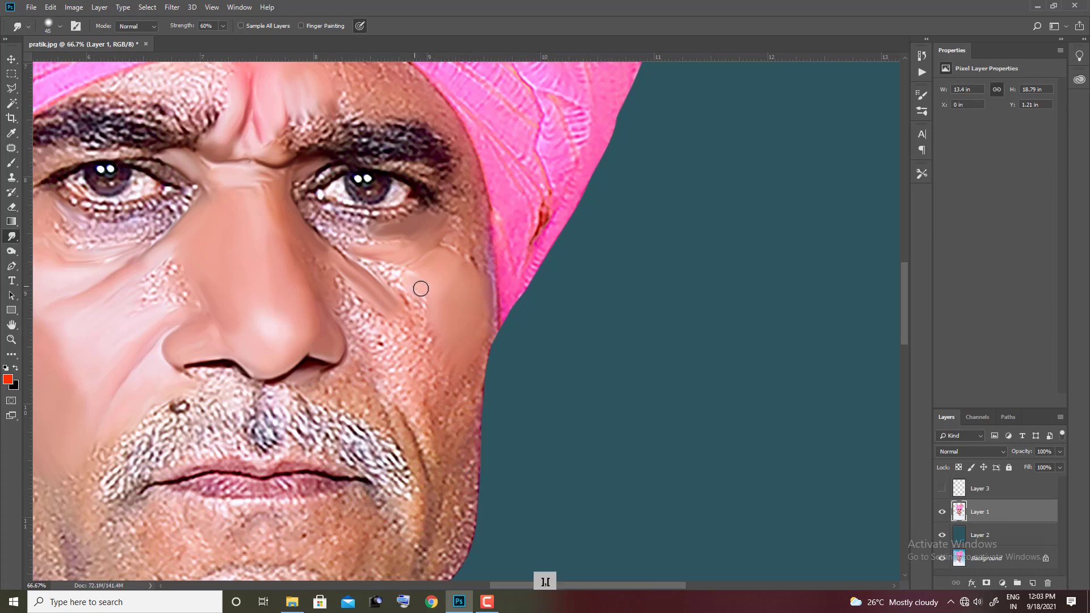
key("bracketleft")
key("bracketleft")
key("bracketleft")
scroll(282, 246, "down", 1)
scroll(282, 246, "left", 2)
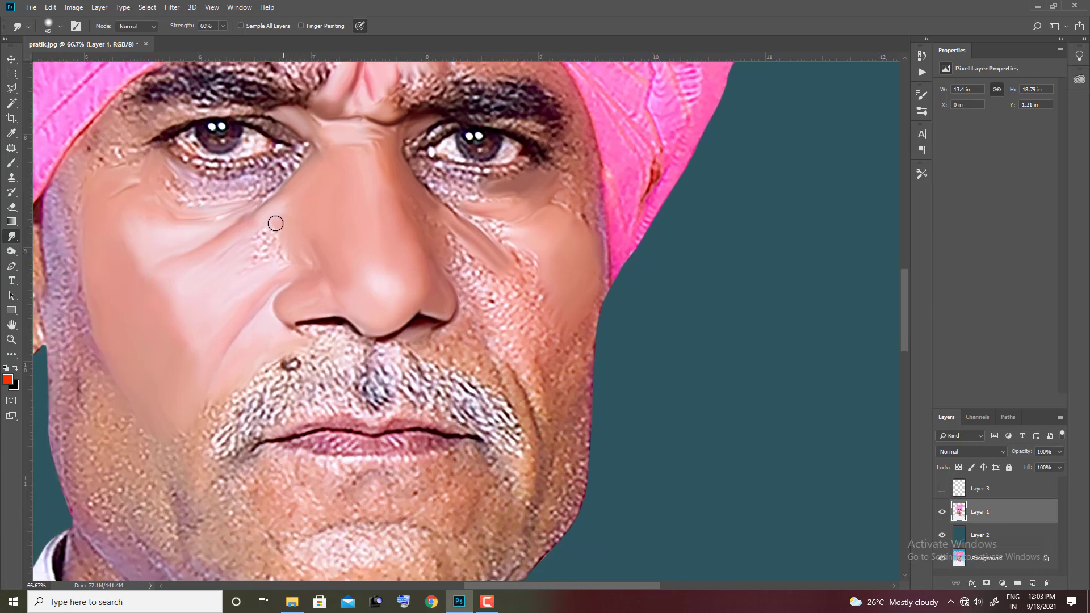
key("bracketright")
mouse_move(280, 255)
left_mouse_down()
mouse_move(260, 251)
mouse_move(268, 236)
mouse_move(224, 253)
mouse_move(226, 235)
left_mouse_up()
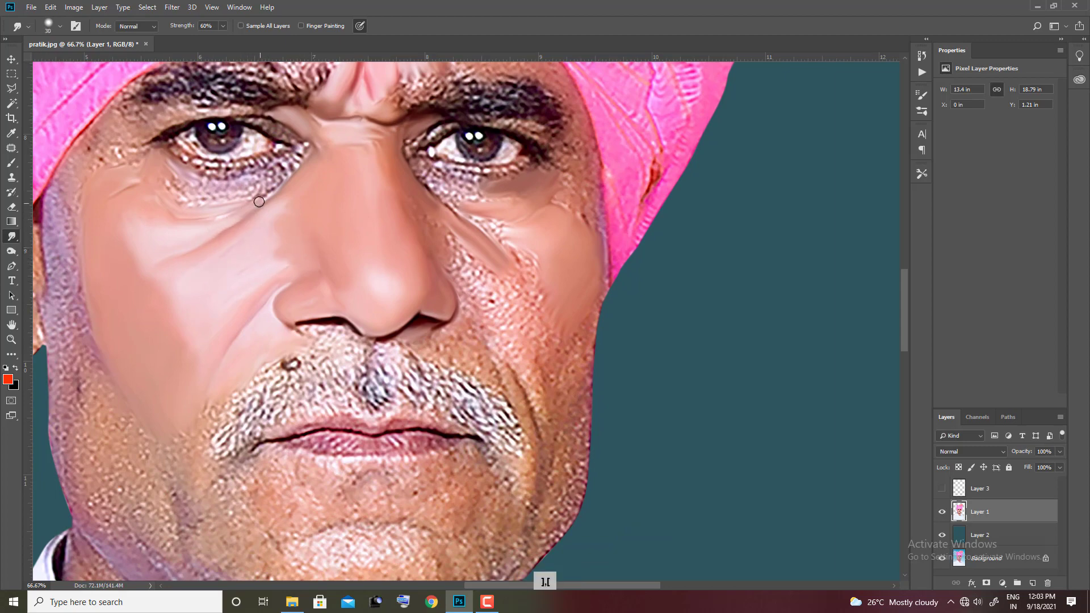
Pan to the right cheek and smooth it beside the moustache and nose with a size 60 brush.
key("space")
left_click_drag(249, 297, 79, 260)
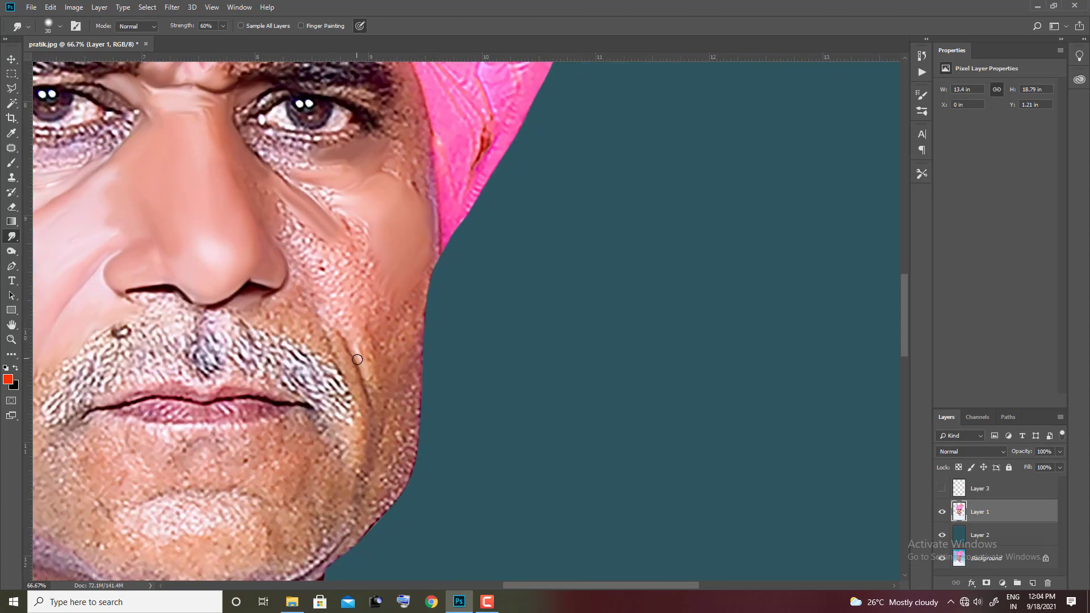
left_click_drag(350, 353, 320, 327)
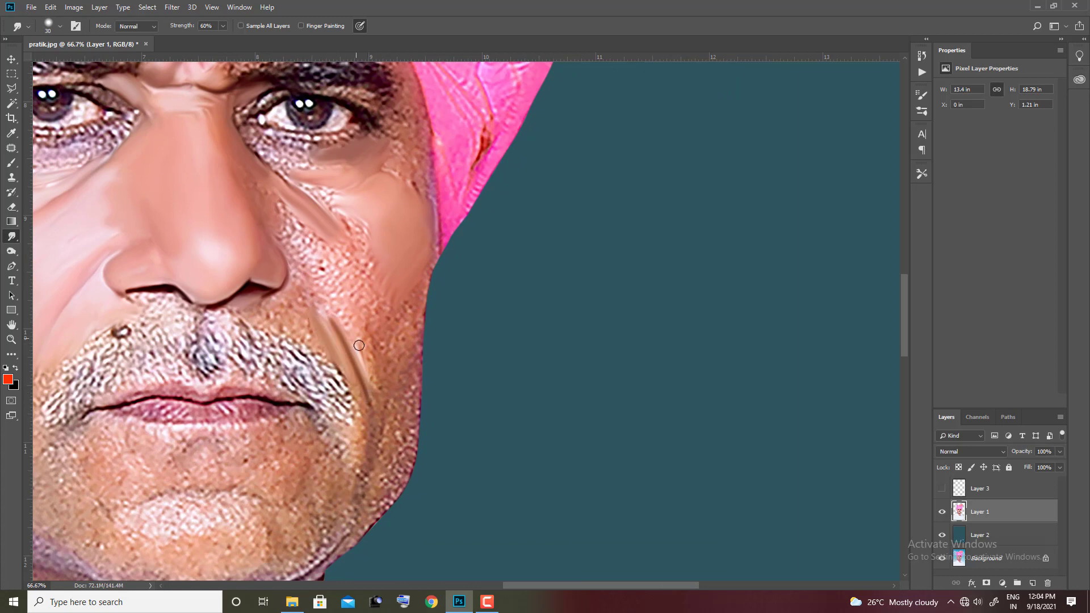
key("bracketright")
key("bracketright")
key("bracketright")
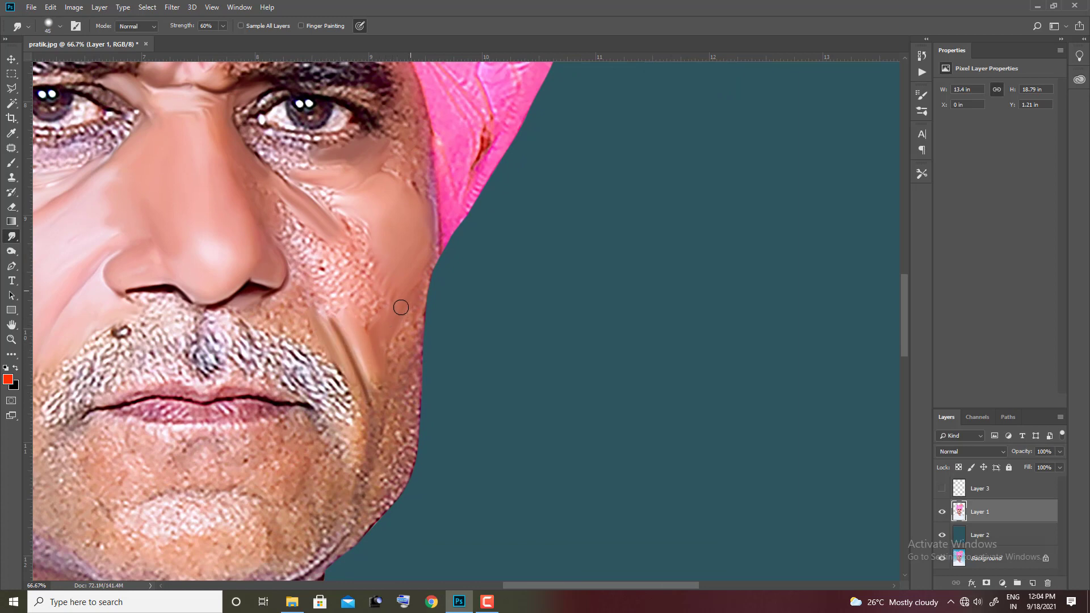
key("bracketright")
key("bracketright")
key("bracketright")
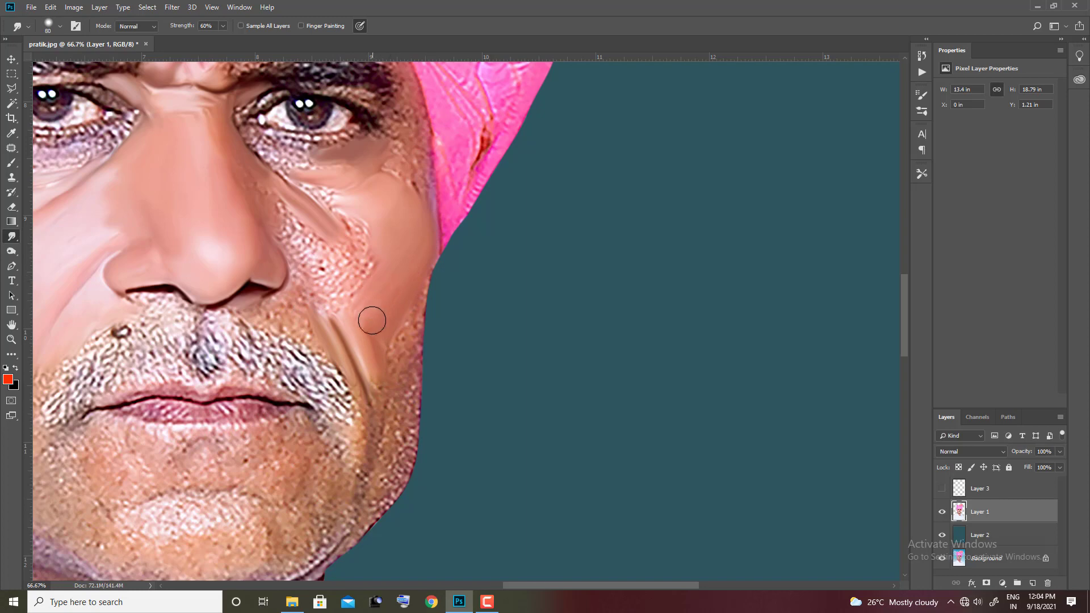
key("bracketleft")
key("bracketleft")
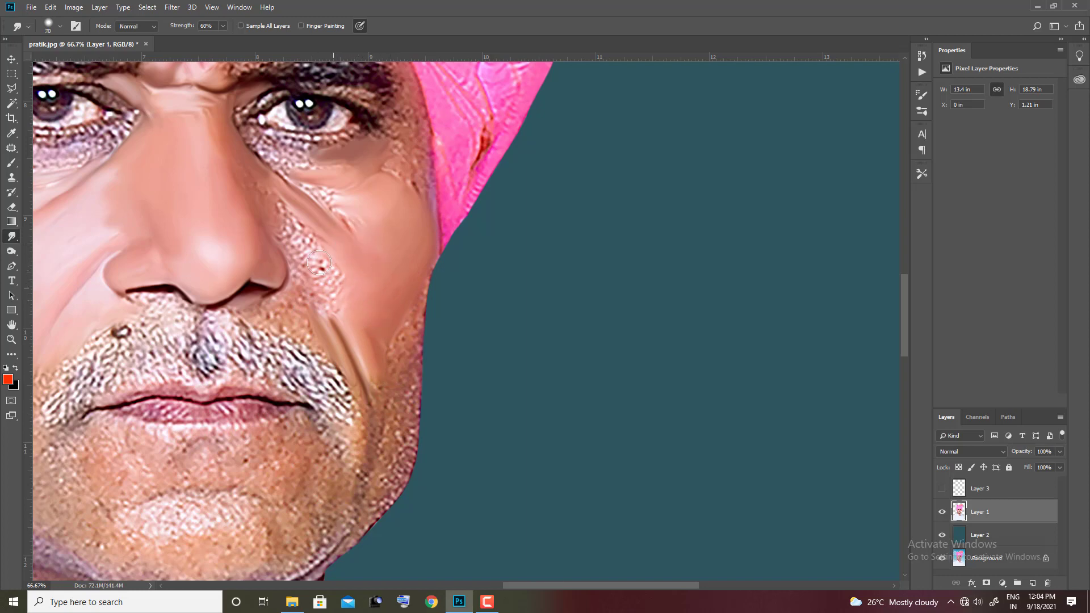
left_click_drag(347, 296, 311, 249)
key("bracketleft")
key("bracketright")
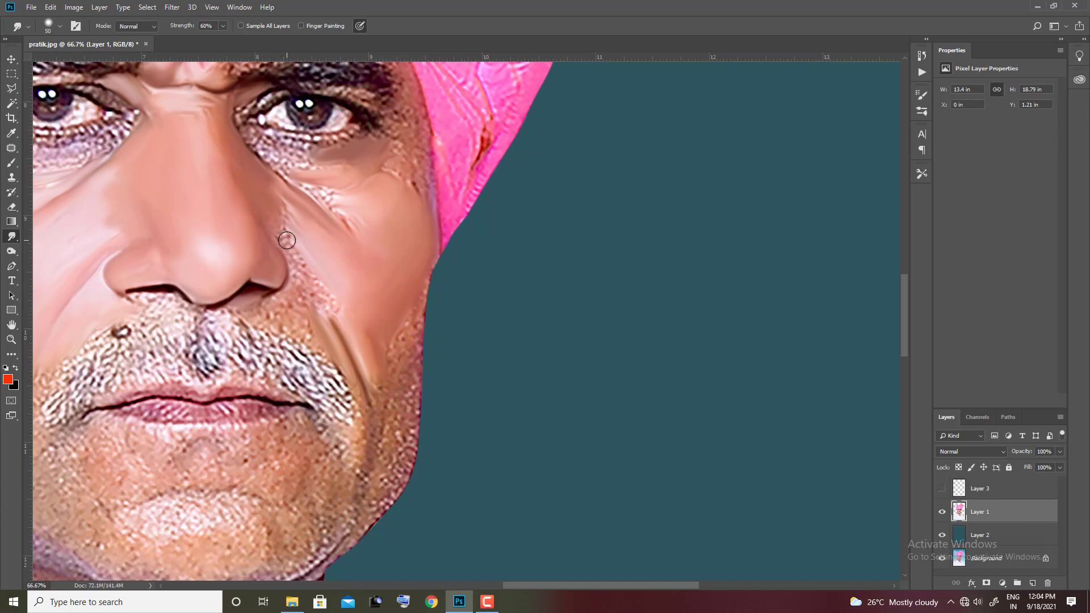
key("bracketleft")
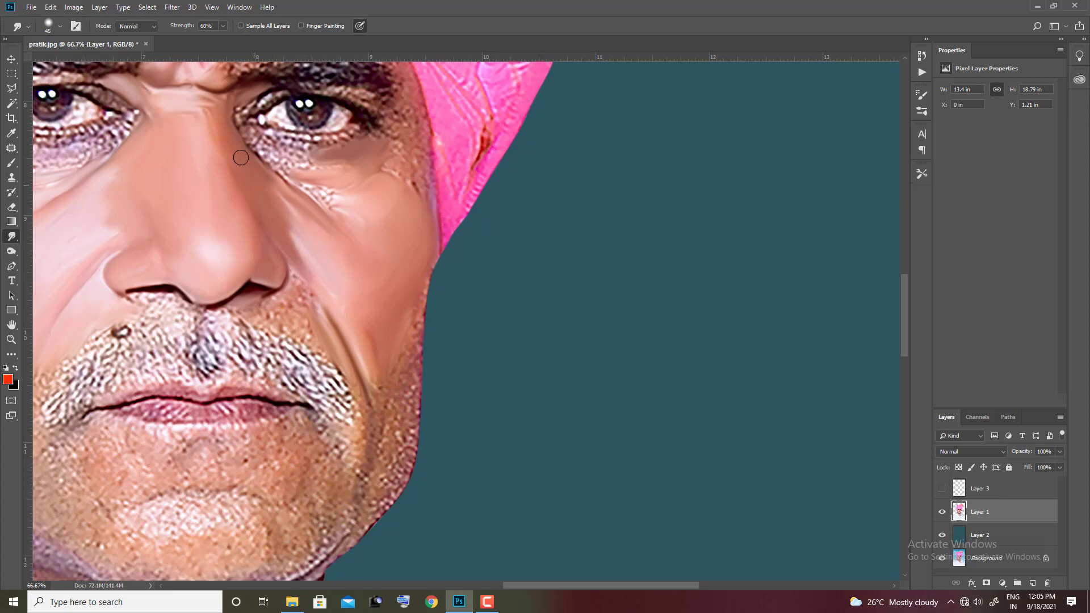
left_click_drag(269, 319, 346, 261)
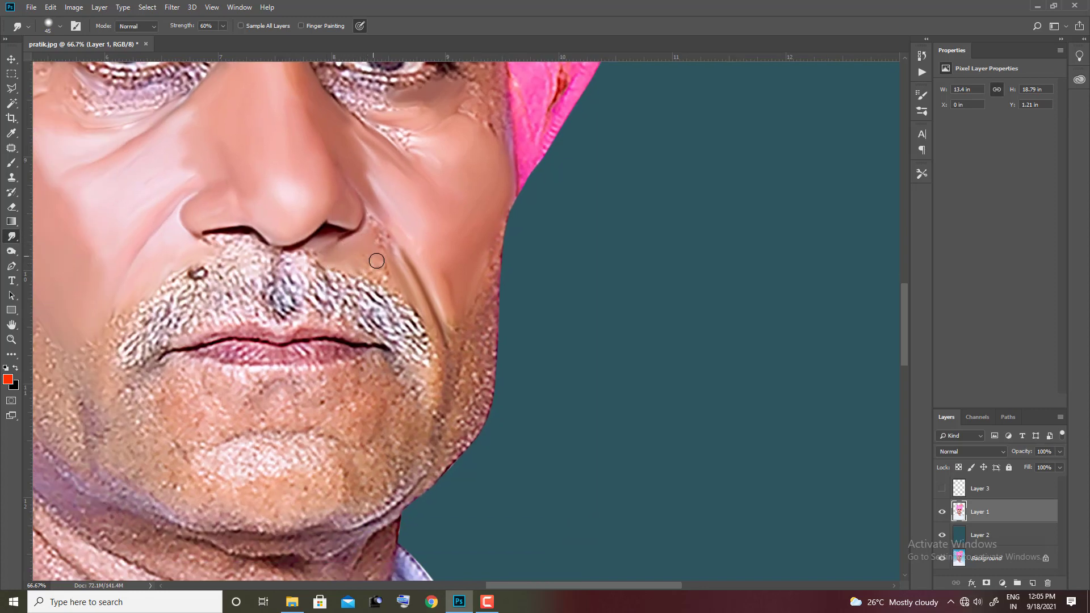
Smear the moustache edge near the nose and the nasolabial fold with size 35-45 brushes.
key("bracketleft")
left_click_drag(294, 260, 313, 246)
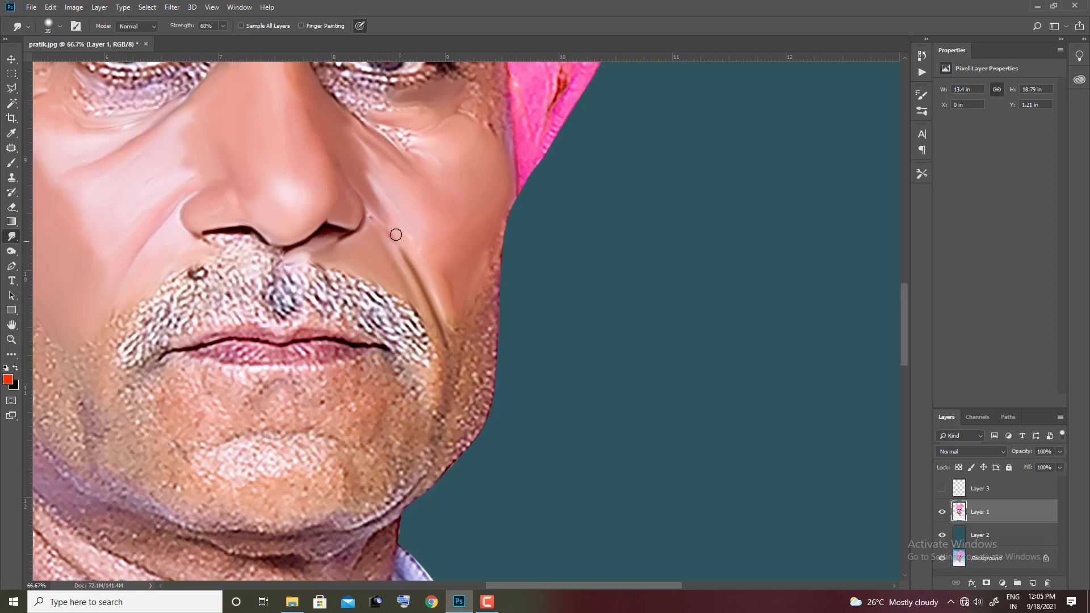
key("bracketleft")
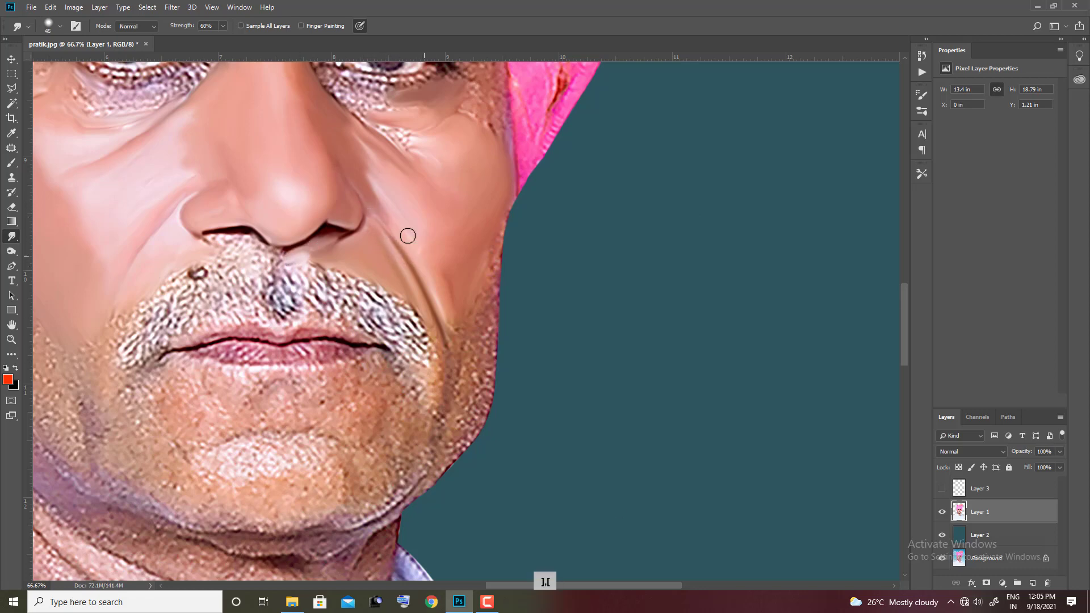
key("bracketright")
key("bracketright")
mouse_move(457, 315)
left_mouse_down()
mouse_move(444, 381)
mouse_move(476, 423)
mouse_move(468, 386)
mouse_move(487, 356)
mouse_move(474, 346)
left_mouse_up()
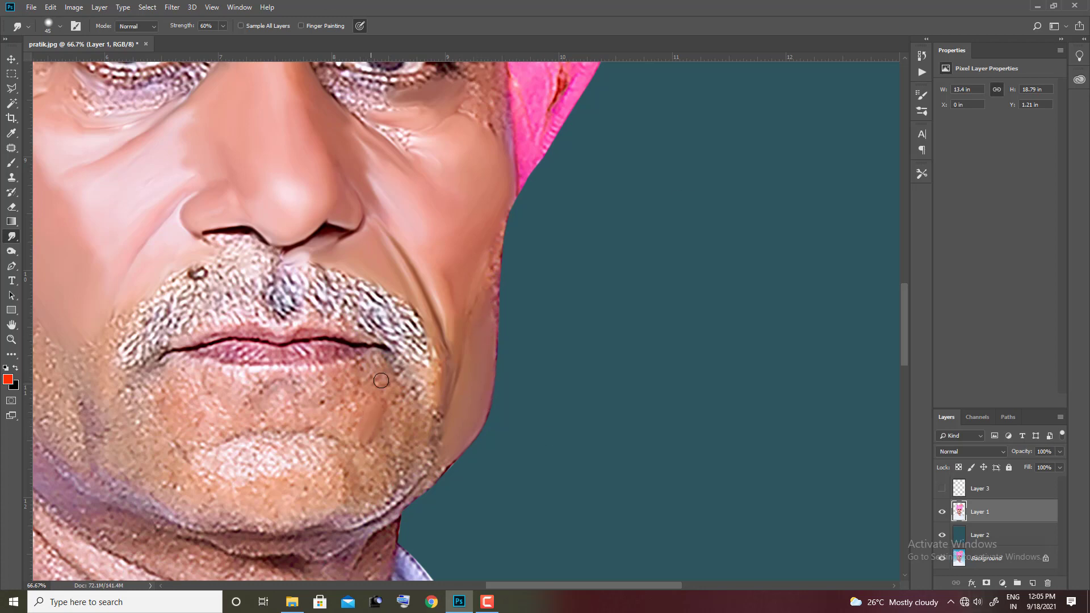
Smooth the rough chin skin below the lower lip and the stubble along the jaw.
mouse_move(362, 427)
left_mouse_down()
mouse_move(326, 432)
mouse_move(321, 417)
mouse_move(407, 427)
mouse_move(401, 392)
mouse_move(310, 427)
mouse_move(277, 392)
mouse_move(327, 398)
left_mouse_up()
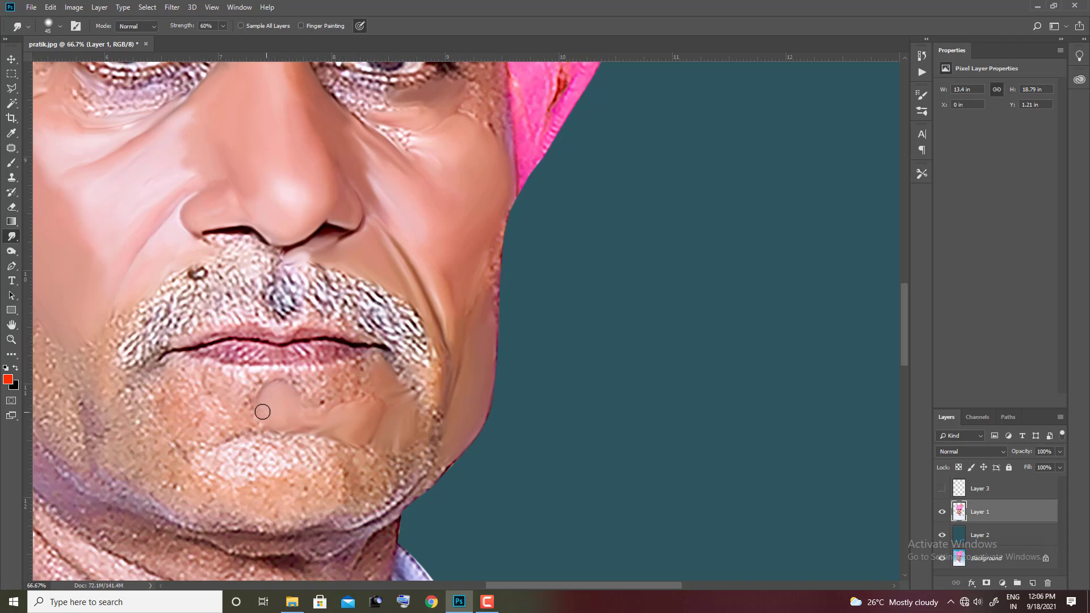
left_click_drag(276, 428, 346, 435)
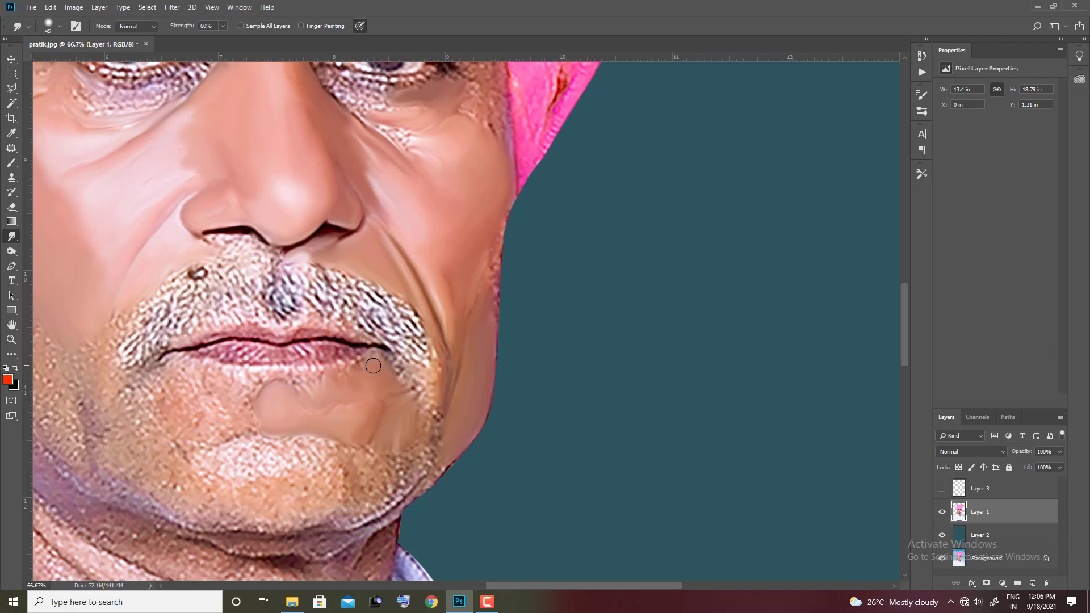
mouse_move(419, 430)
left_mouse_down()
mouse_move(431, 429)
mouse_move(460, 325)
left_mouse_up()
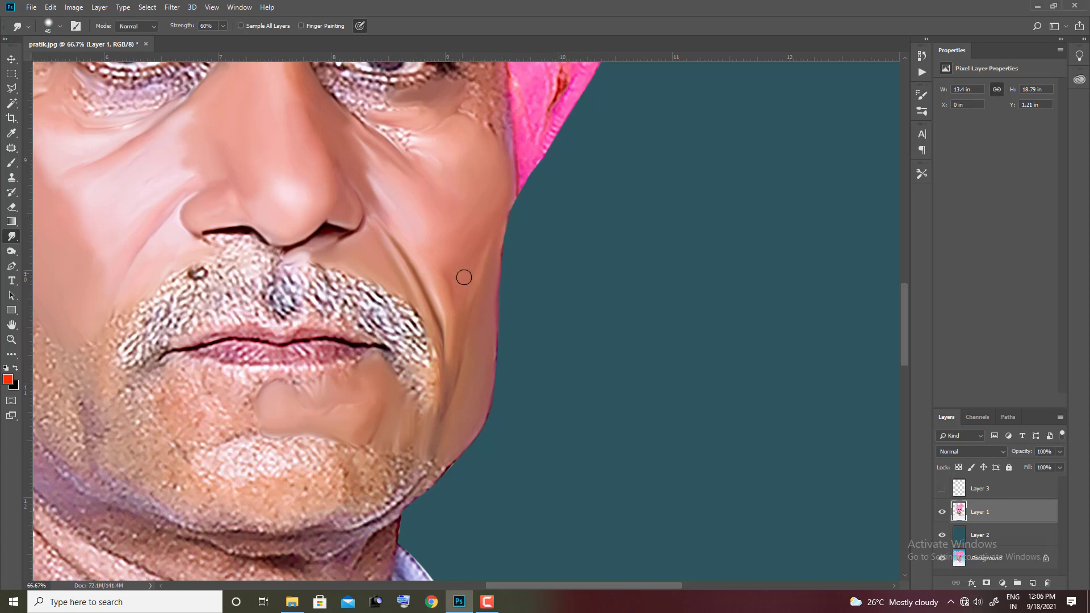
left_click_drag(470, 341, 453, 369)
mouse_move(244, 408)
left_mouse_down()
mouse_move(231, 377)
mouse_move(181, 363)
mouse_move(226, 407)
mouse_move(231, 433)
mouse_move(209, 443)
mouse_move(160, 394)
mouse_move(162, 365)
left_mouse_up()
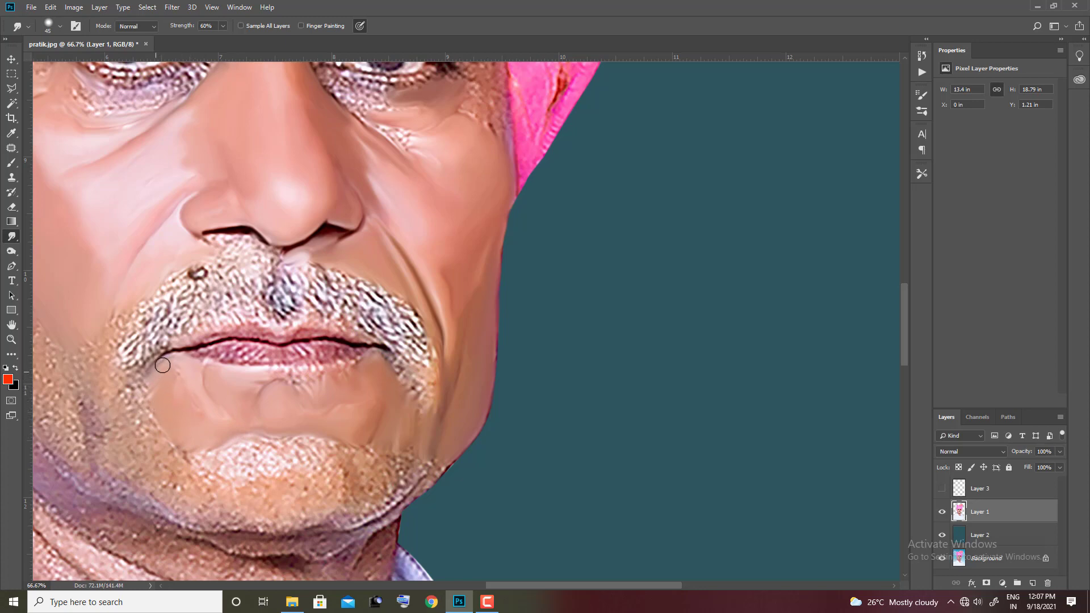
mouse_move(254, 383)
left_mouse_down()
mouse_move(284, 374)
mouse_move(351, 384)
mouse_move(301, 380)
left_mouse_up()
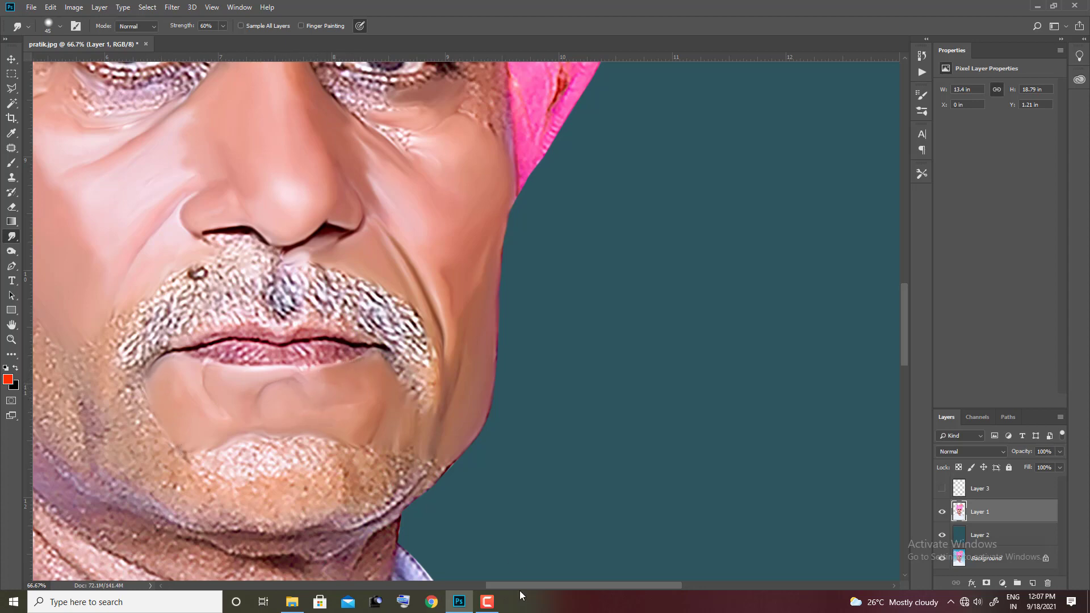
Smooth the left mouth corner, the moustache's left edge and the jaw below it.
scroll(331, 460, "left", 3)
left_click_drag(292, 460, 262, 419)
left_click_drag(271, 376, 223, 374)
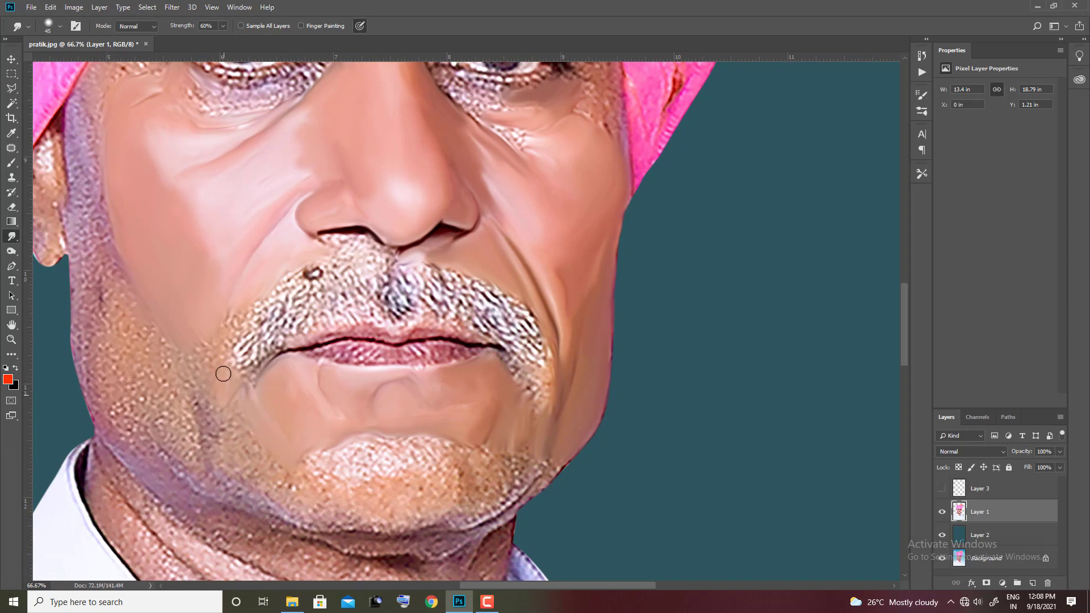
left_click_drag(233, 327, 230, 316)
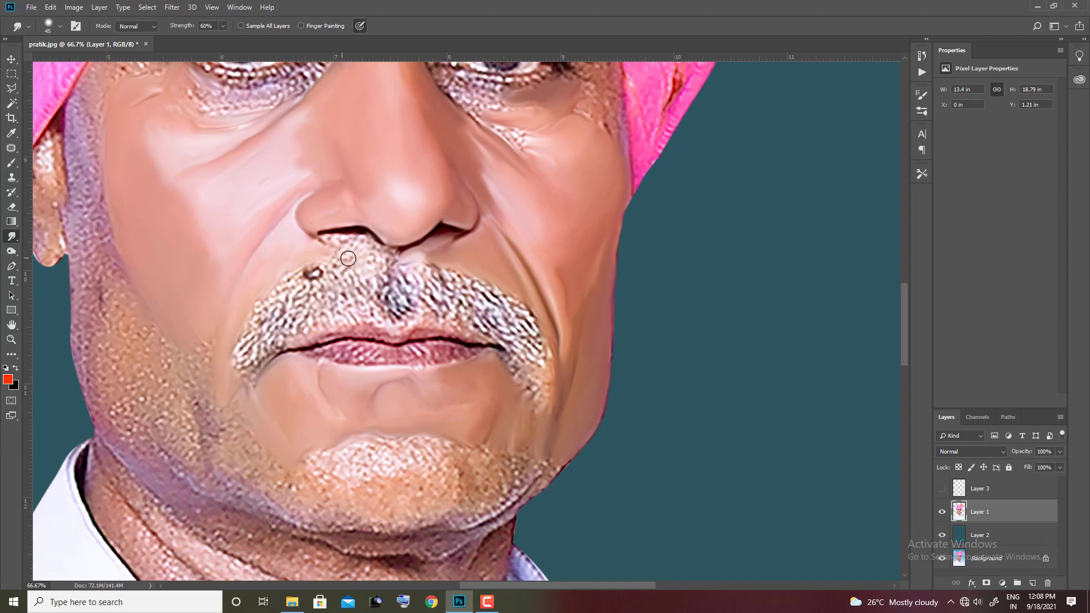
mouse_move(229, 391)
left_mouse_down()
mouse_move(227, 418)
mouse_move(200, 341)
mouse_move(197, 388)
left_mouse_up()
Smear the stubbly chin, left cheek edge and lower jaw down to the neck edge.
mouse_move(356, 486)
left_mouse_down()
mouse_move(333, 457)
mouse_move(393, 465)
mouse_move(367, 441)
mouse_move(423, 464)
mouse_move(369, 462)
mouse_move(485, 456)
mouse_move(540, 489)
mouse_move(463, 514)
mouse_move(427, 502)
mouse_move(451, 480)
mouse_move(389, 518)
mouse_move(379, 493)
left_mouse_up()
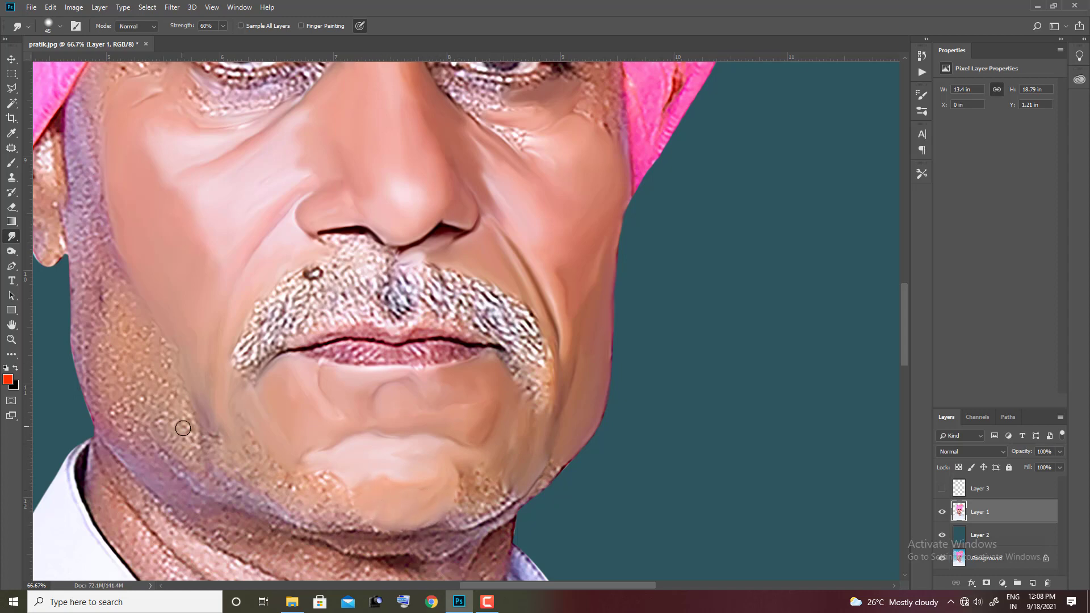
mouse_move(182, 427)
left_mouse_down()
mouse_move(170, 445)
mouse_move(161, 356)
mouse_move(163, 404)
mouse_move(139, 402)
mouse_move(186, 472)
left_mouse_up()
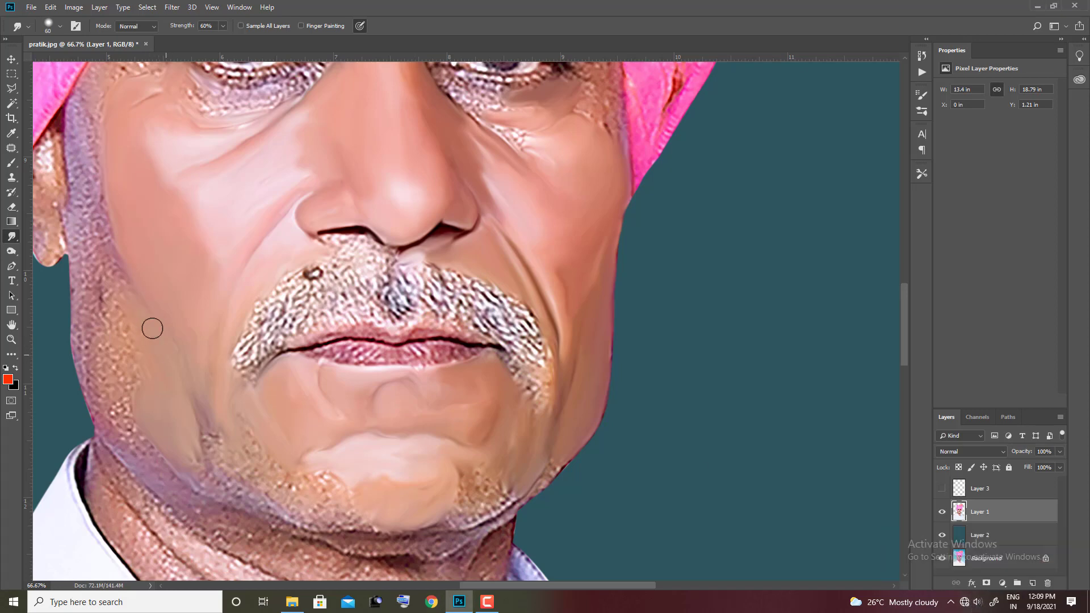
mouse_move(143, 397)
left_mouse_down()
mouse_move(116, 376)
mouse_move(104, 251)
left_mouse_up()
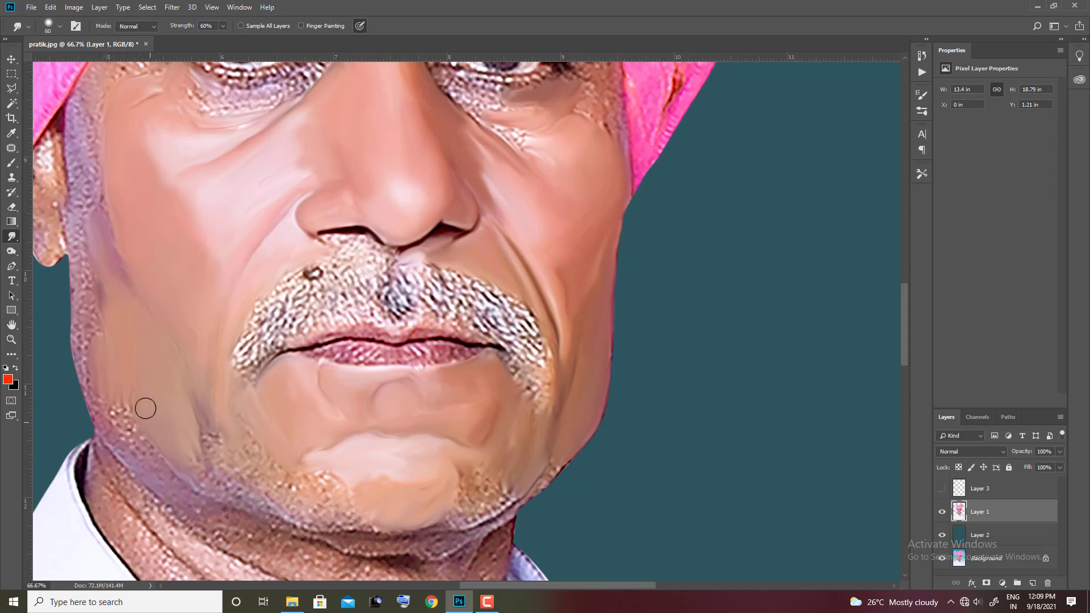
mouse_move(197, 474)
left_mouse_down()
mouse_move(126, 418)
mouse_move(142, 452)
mouse_move(86, 358)
mouse_move(83, 294)
mouse_move(97, 323)
mouse_move(80, 214)
mouse_move(119, 260)
mouse_move(74, 118)
mouse_move(100, 165)
mouse_move(84, 112)
mouse_move(102, 126)
mouse_move(103, 171)
left_mouse_up()
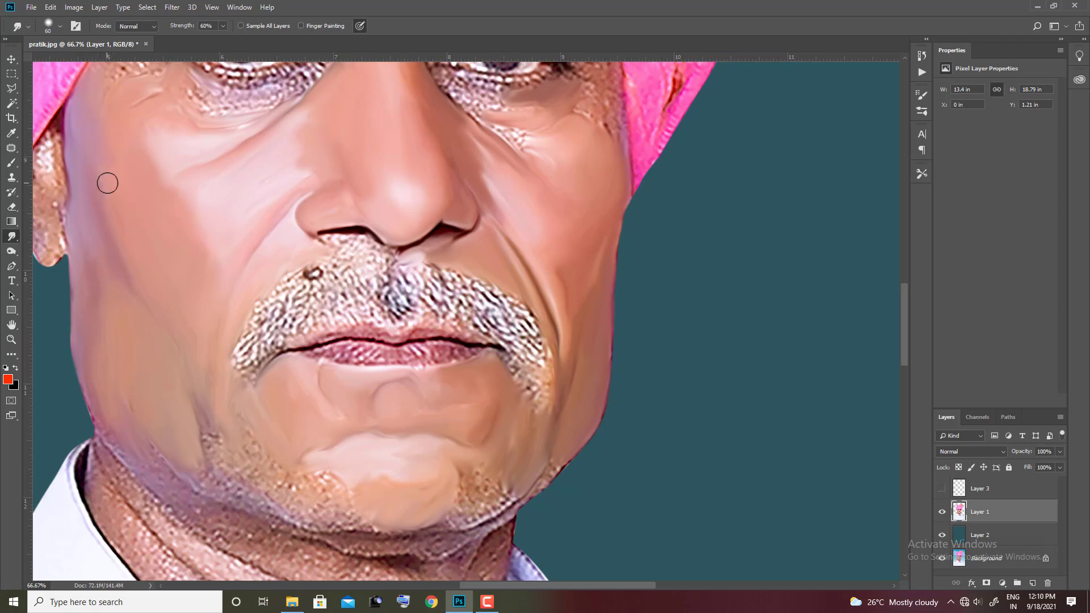
mouse_move(216, 449)
left_mouse_down()
mouse_move(254, 392)
mouse_move(278, 458)
mouse_move(273, 481)
mouse_move(258, 460)
mouse_move(222, 451)
mouse_move(206, 426)
mouse_move(304, 484)
mouse_move(309, 470)
mouse_move(331, 497)
mouse_move(331, 516)
mouse_move(287, 484)
mouse_move(230, 491)
mouse_move(186, 472)
mouse_move(236, 484)
mouse_move(158, 477)
mouse_move(121, 452)
mouse_move(150, 462)
left_mouse_up()
mouse_move(97, 409)
left_mouse_down()
mouse_move(119, 448)
mouse_move(218, 537)
mouse_move(223, 516)
mouse_move(317, 554)
mouse_move(253, 551)
mouse_move(280, 574)
mouse_move(272, 519)
left_mouse_up()
Smear the neck crease below the chin into a smooth band.
scroll(288, 341, "down", 2)
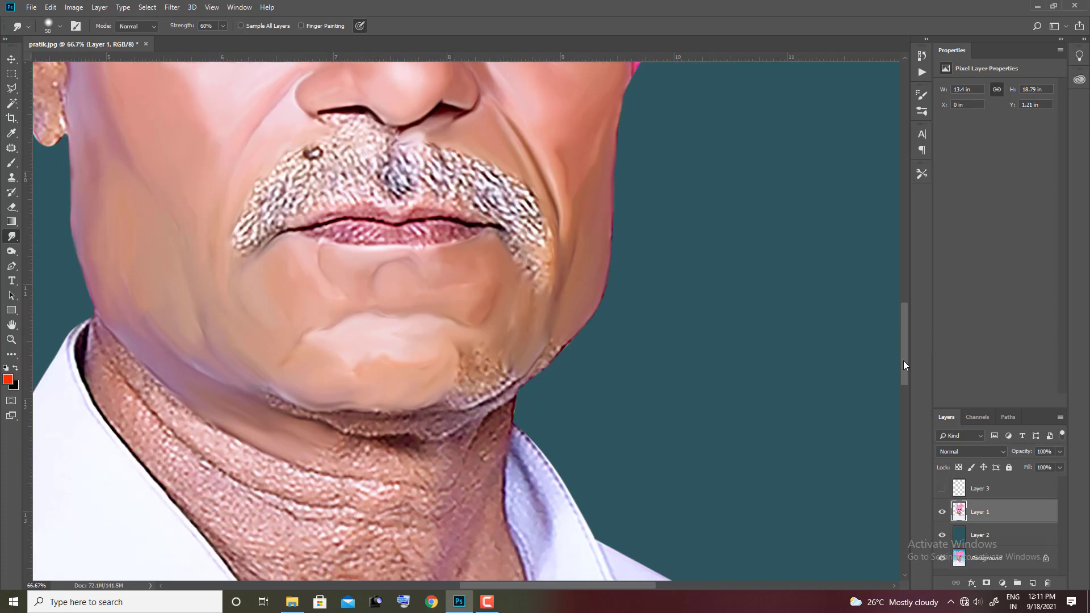
scroll(288, 341, "down", 3)
mouse_move(288, 341)
left_mouse_down()
mouse_move(243, 333)
mouse_move(176, 273)
mouse_move(193, 307)
left_mouse_up()
mouse_move(325, 373)
left_mouse_down()
mouse_move(335, 358)
mouse_move(306, 345)
mouse_move(312, 321)
mouse_move(293, 315)
left_mouse_up()
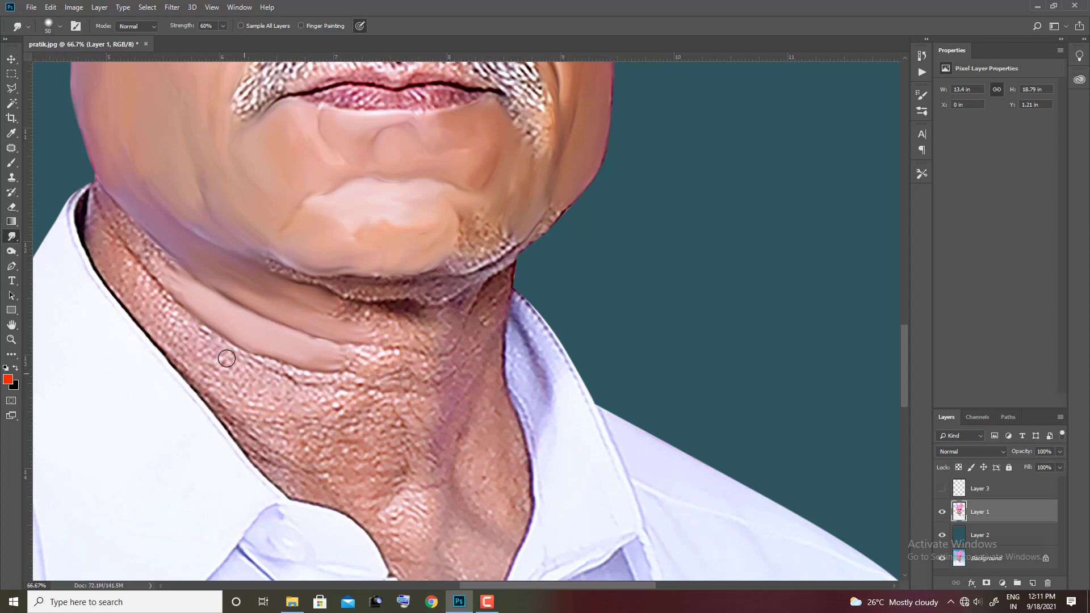
mouse_move(227, 358)
left_mouse_down()
mouse_move(261, 377)
mouse_move(272, 413)
mouse_move(239, 406)
mouse_move(177, 319)
mouse_move(219, 353)
mouse_move(152, 325)
mouse_move(156, 284)
mouse_move(156, 312)
mouse_move(290, 418)
mouse_move(305, 400)
mouse_move(318, 428)
mouse_move(265, 433)
mouse_move(292, 448)
mouse_move(358, 368)
mouse_move(343, 362)
mouse_move(397, 357)
mouse_move(323, 362)
mouse_move(365, 335)
mouse_move(357, 308)
left_mouse_up()
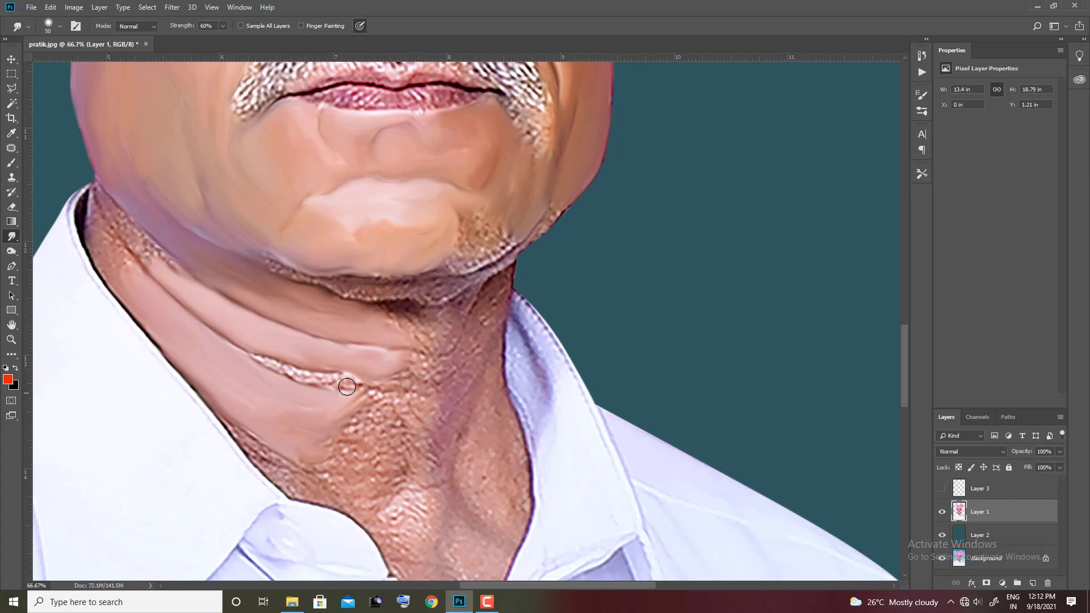
Blend the mid-neck, the bright patch near the collar and the dark shadow under the chin.
mouse_move(347, 386)
left_mouse_down()
mouse_move(358, 431)
mouse_move(404, 448)
mouse_move(392, 488)
mouse_move(394, 445)
mouse_move(375, 501)
mouse_move(391, 482)
mouse_move(431, 476)
mouse_move(446, 452)
mouse_move(403, 429)
mouse_move(392, 401)
mouse_move(446, 397)
left_mouse_up()
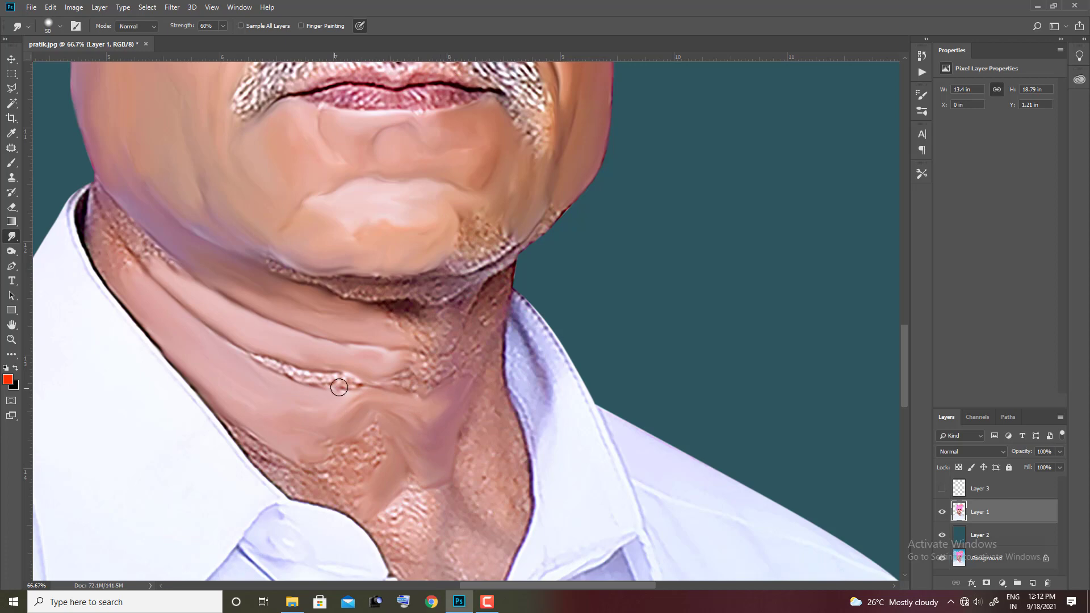
mouse_move(326, 468)
left_mouse_down()
mouse_move(369, 470)
mouse_move(333, 450)
mouse_move(375, 439)
mouse_move(374, 453)
left_mouse_up()
mouse_move(330, 481)
left_mouse_down()
mouse_move(413, 499)
mouse_move(409, 462)
mouse_move(435, 516)
left_mouse_up()
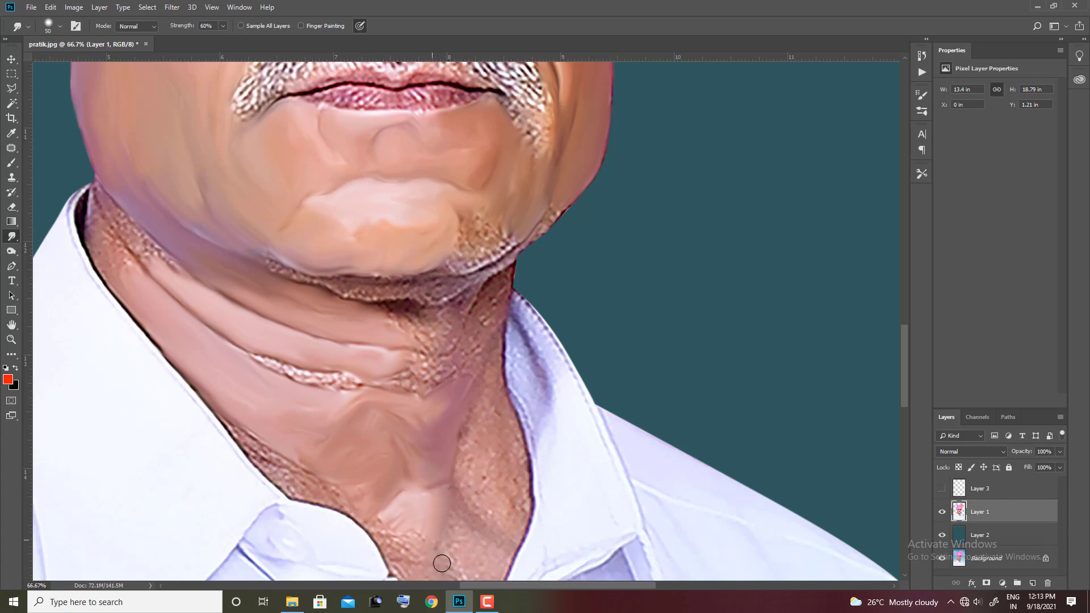
mouse_move(441, 563)
left_mouse_down()
mouse_move(479, 522)
mouse_move(457, 479)
mouse_move(322, 496)
left_mouse_up()
left_click_drag(466, 337, 383, 357)
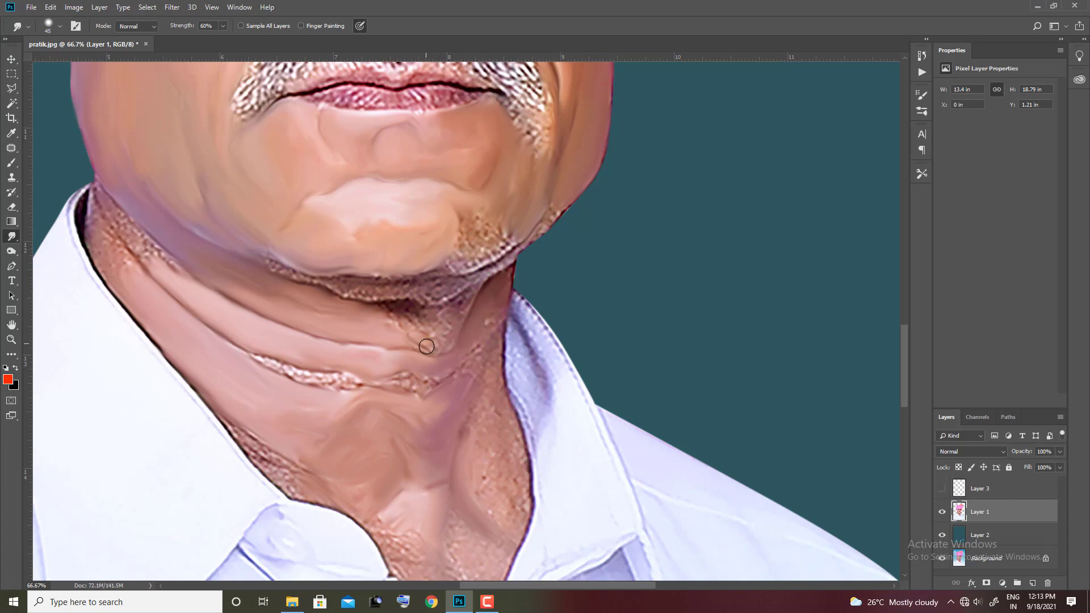
left_click_drag(435, 335, 408, 326)
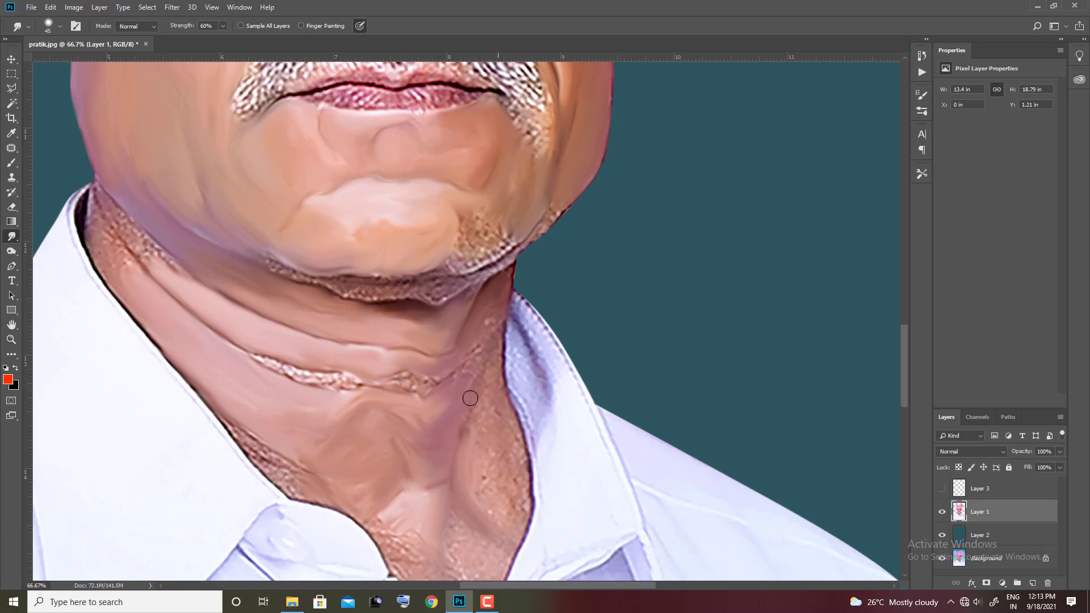
left_click_drag(470, 398, 473, 371)
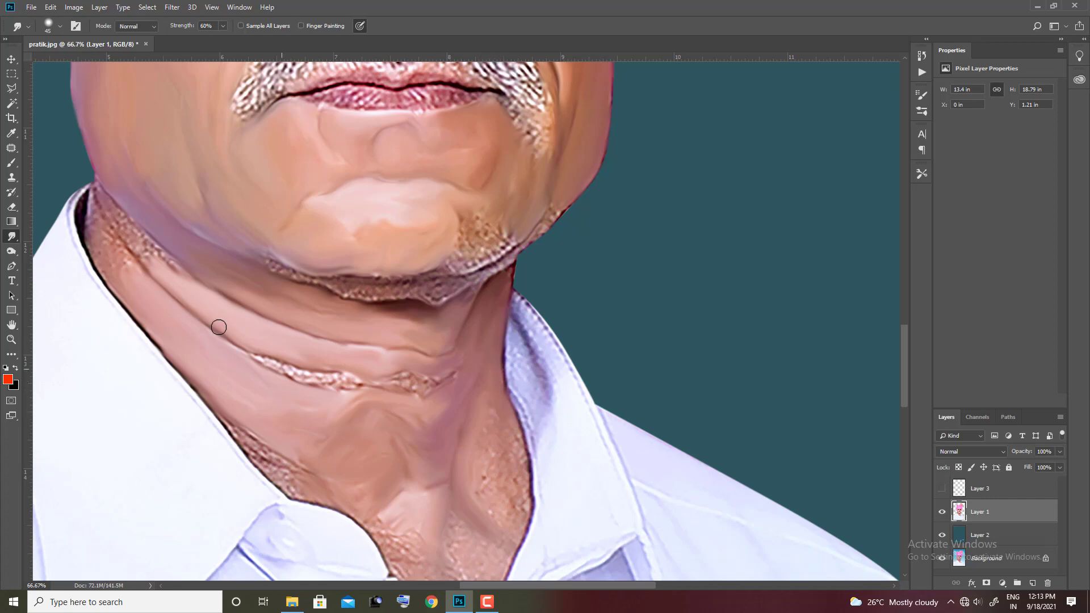
Blend away the rough, spotty neck creases under the left jaw.
mouse_move(159, 271)
left_mouse_down()
mouse_move(173, 252)
mouse_move(119, 226)
mouse_move(158, 263)
mouse_move(120, 252)
mouse_move(91, 196)
left_mouse_up()
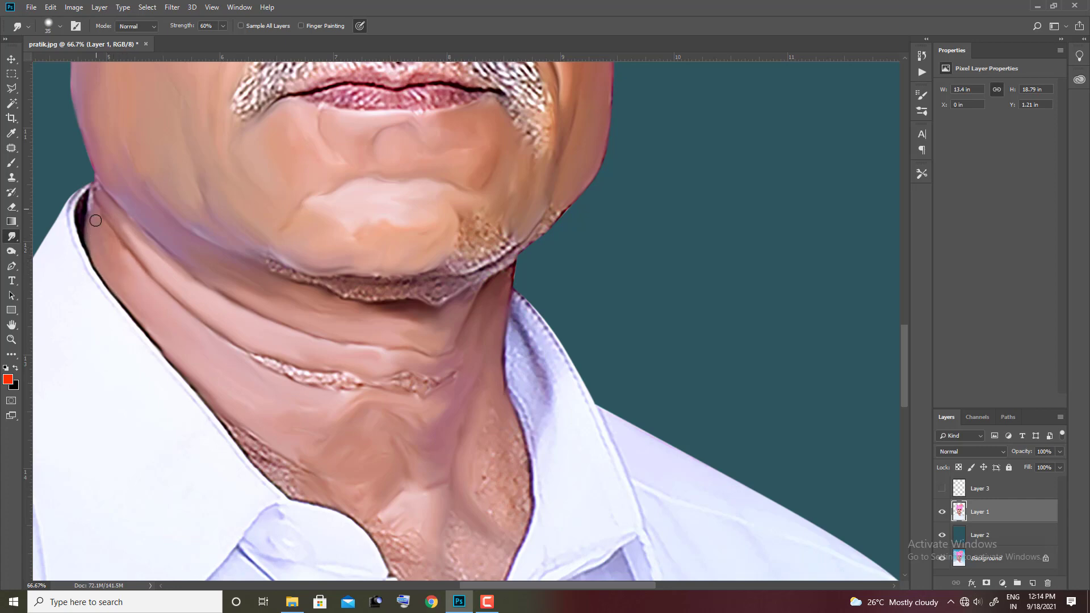
left_click_drag(315, 382, 238, 349)
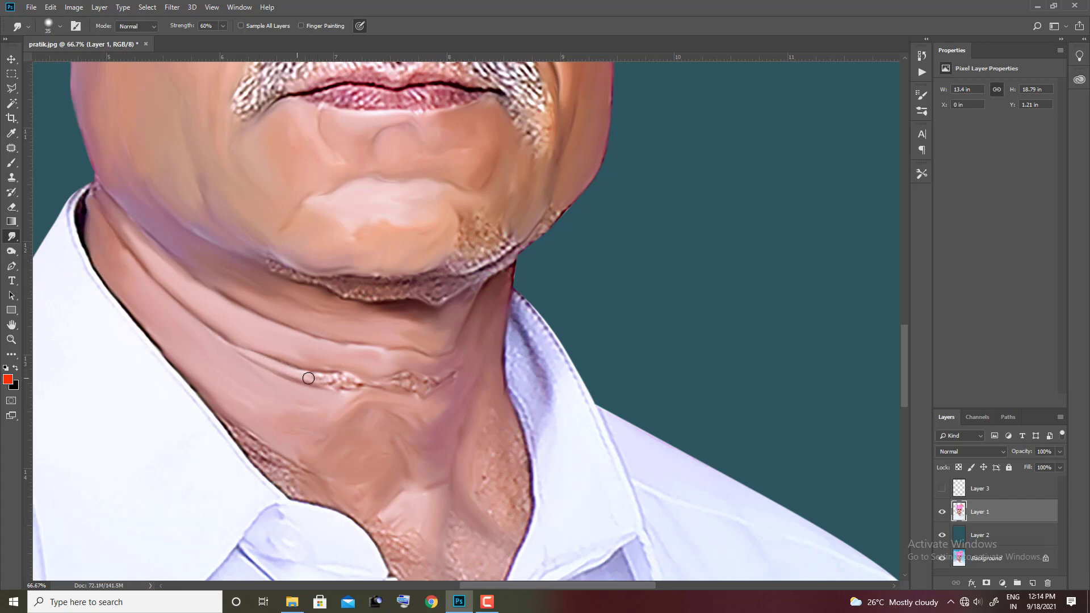
mouse_move(292, 378)
left_mouse_down()
mouse_move(338, 382)
mouse_move(249, 356)
left_mouse_up()
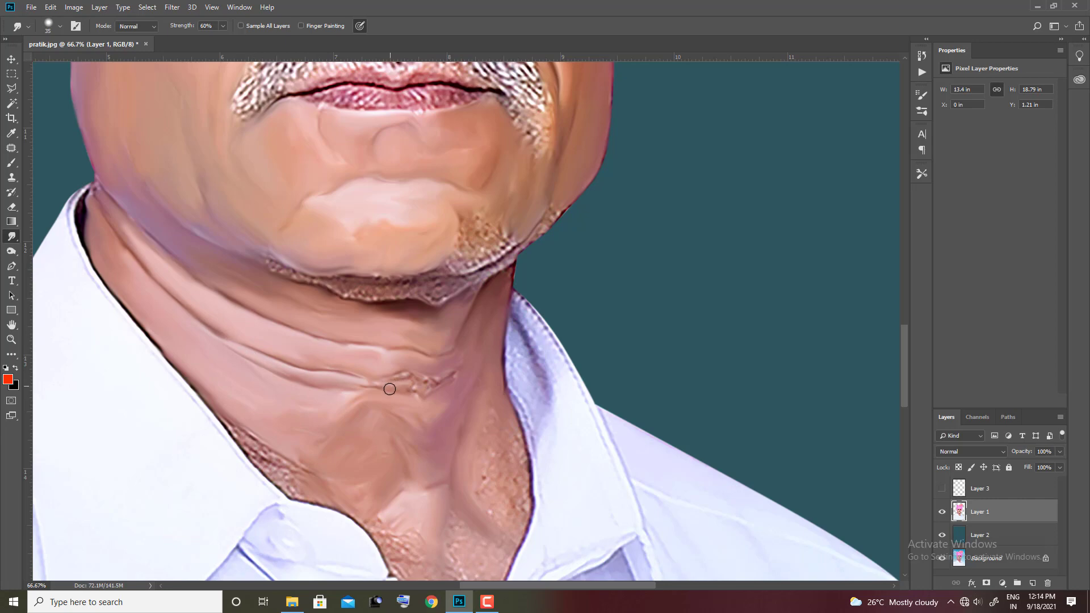
mouse_move(389, 389)
left_mouse_down()
mouse_move(434, 376)
mouse_move(421, 391)
left_mouse_up()
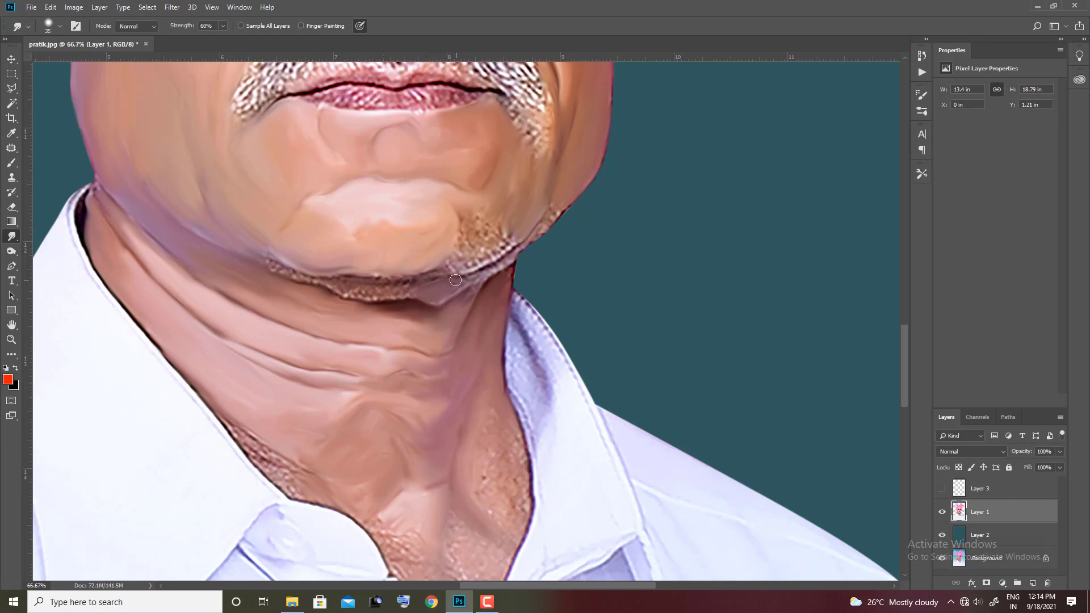
Smooth the speckled chin and jaw edge, the right neck shadow and the collar crease.
mouse_move(433, 301)
left_mouse_down()
mouse_move(315, 286)
mouse_move(244, 245)
left_mouse_up()
left_click_drag(334, 281, 378, 285)
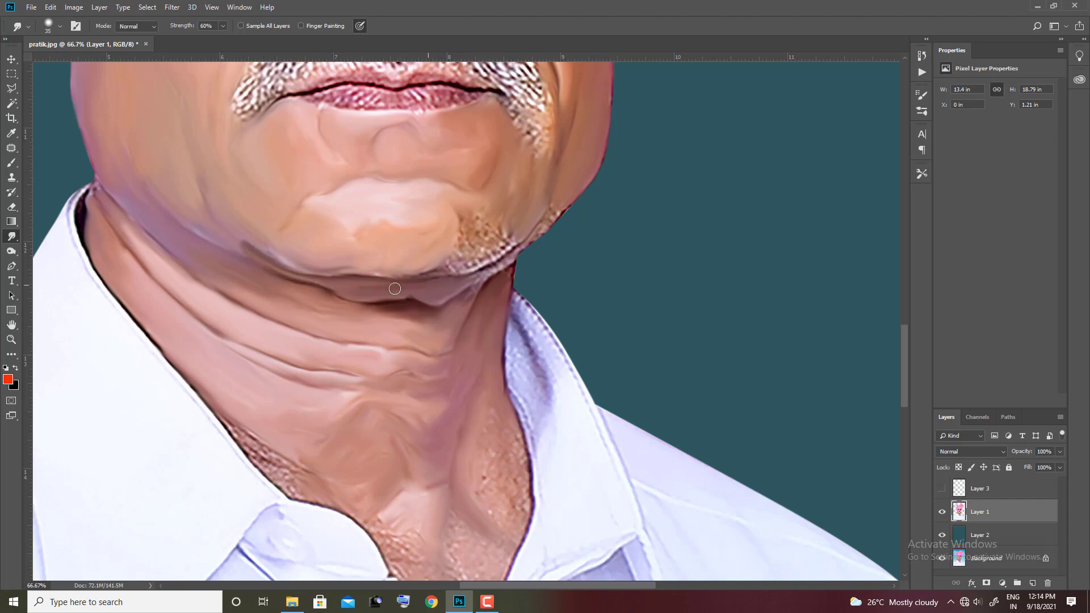
left_click_drag(449, 264, 486, 258)
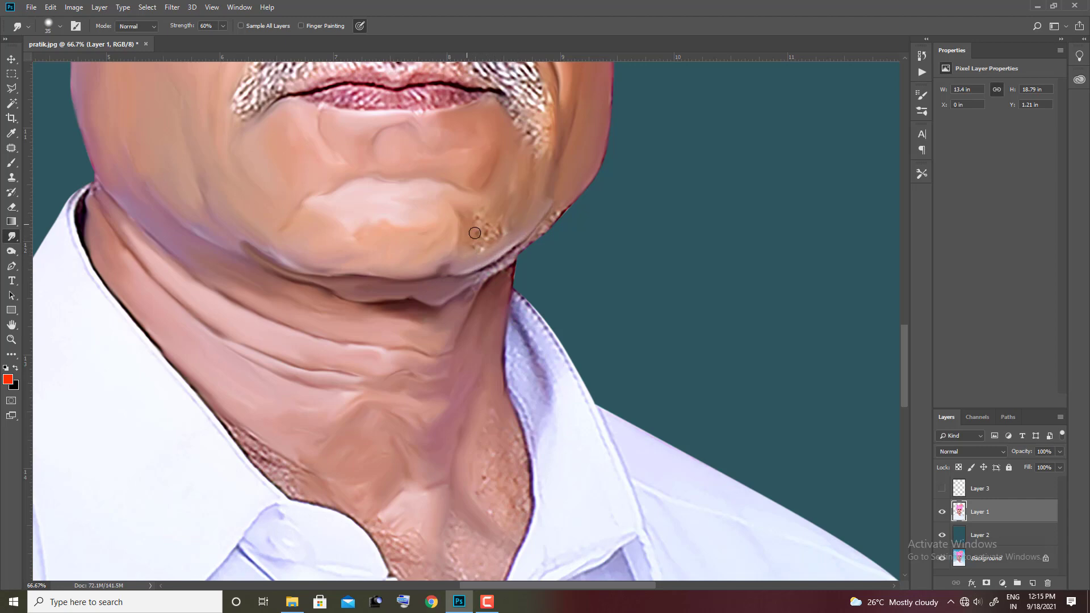
left_click_drag(509, 217, 498, 239)
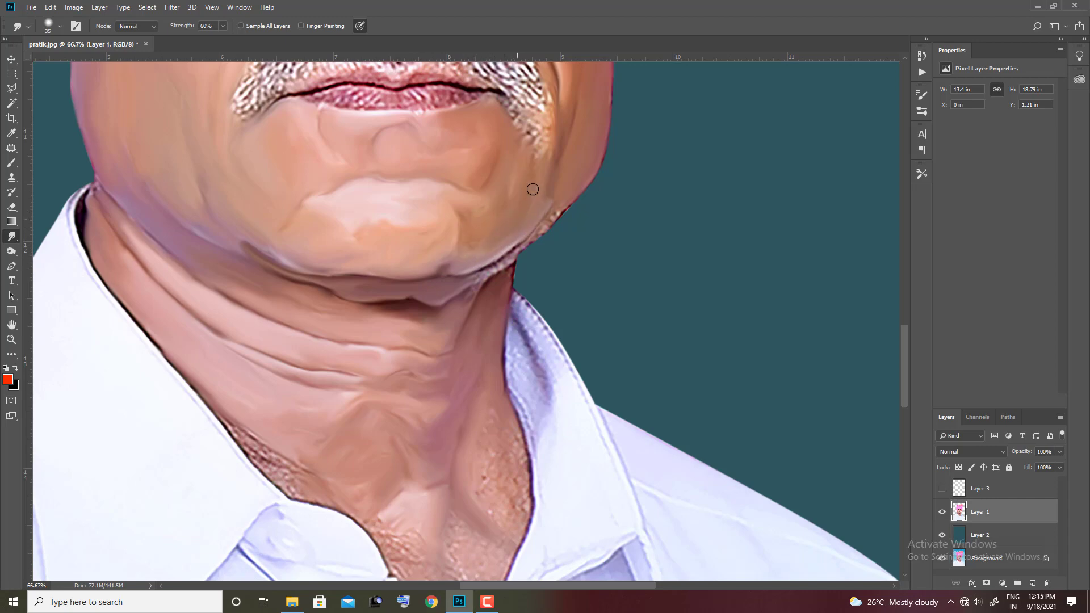
left_click_drag(462, 284, 561, 195)
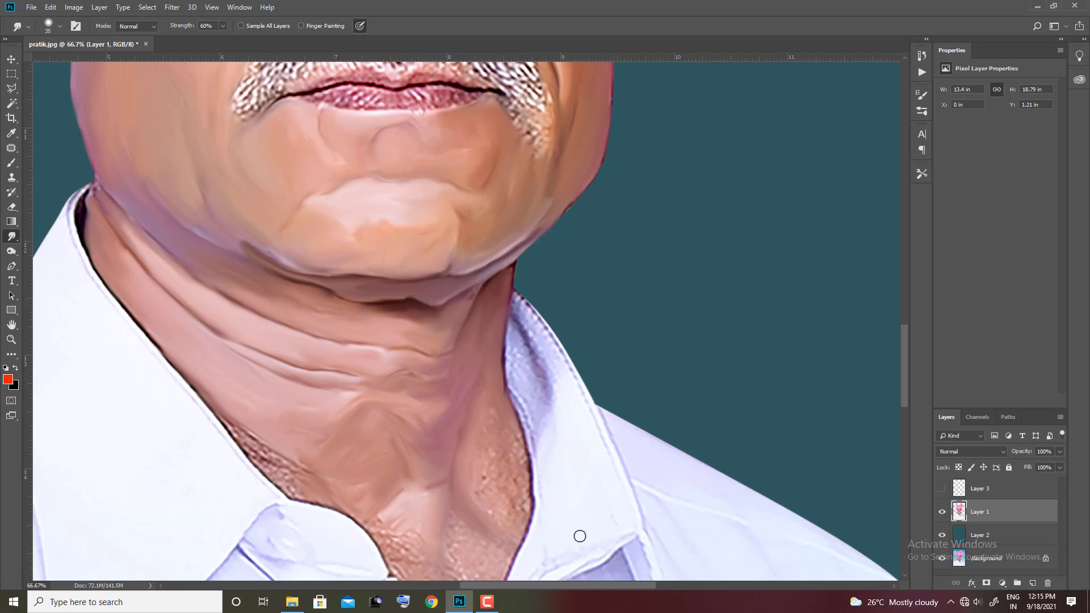
left_click_drag(517, 521, 517, 449)
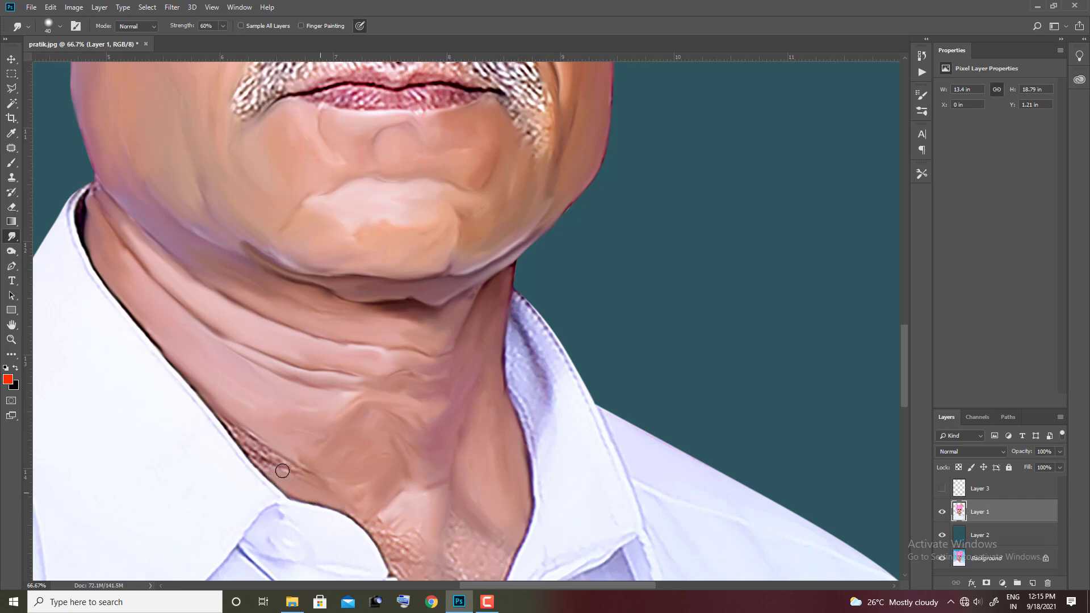
mouse_move(253, 447)
left_mouse_down()
mouse_move(256, 474)
mouse_move(328, 484)
mouse_move(267, 390)
left_mouse_up()
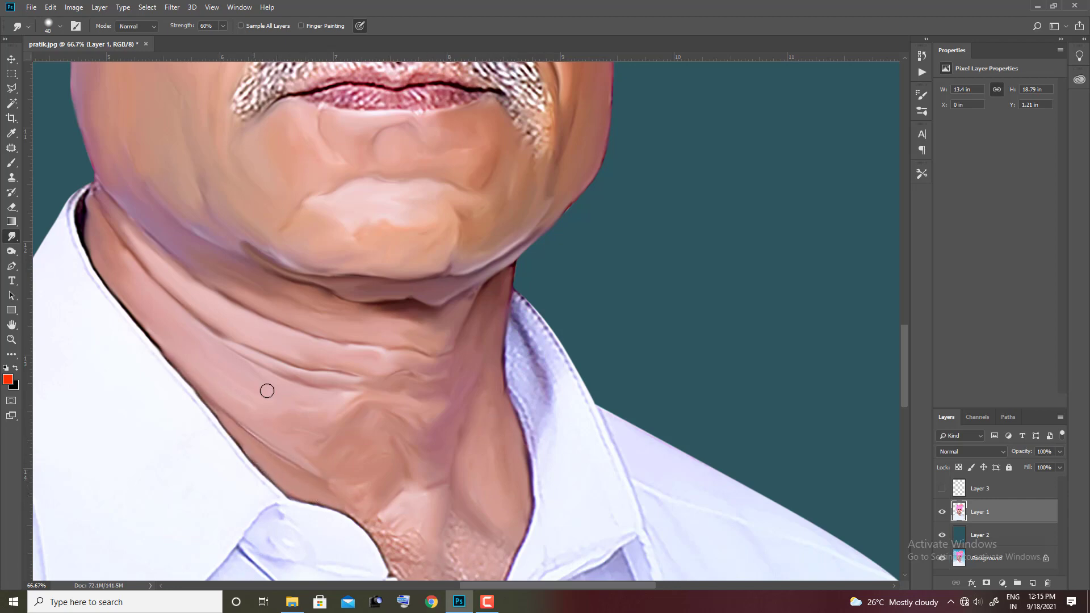
Blend the collar's dotted edge beside the neck with a single smudge stroke.
scroll(410, 306, "down", 5)
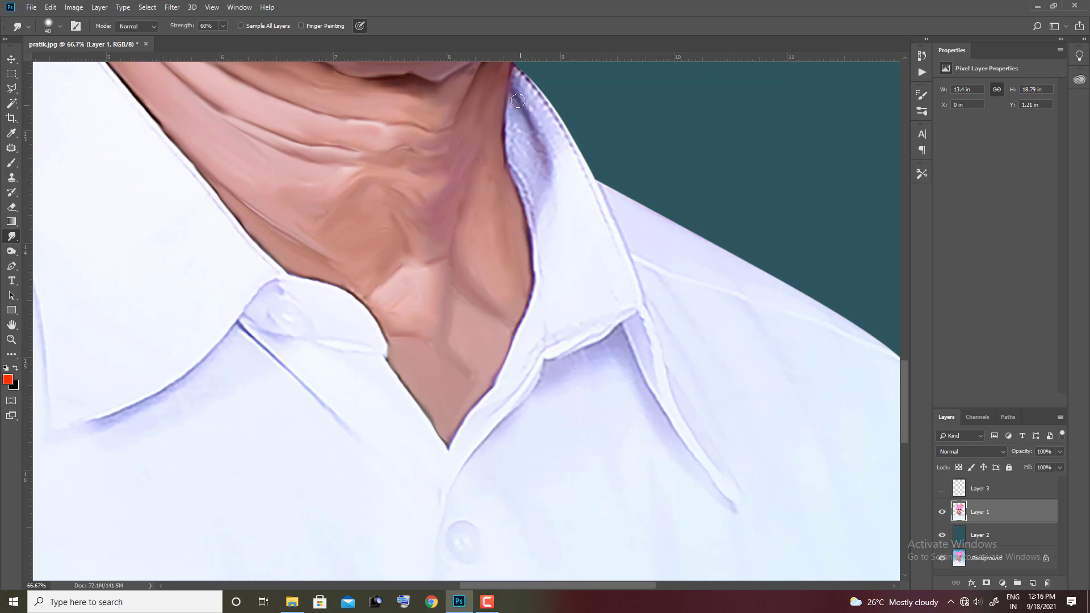
mouse_move(518, 101)
left_mouse_down()
mouse_move(554, 159)
mouse_move(519, 128)
left_mouse_up()
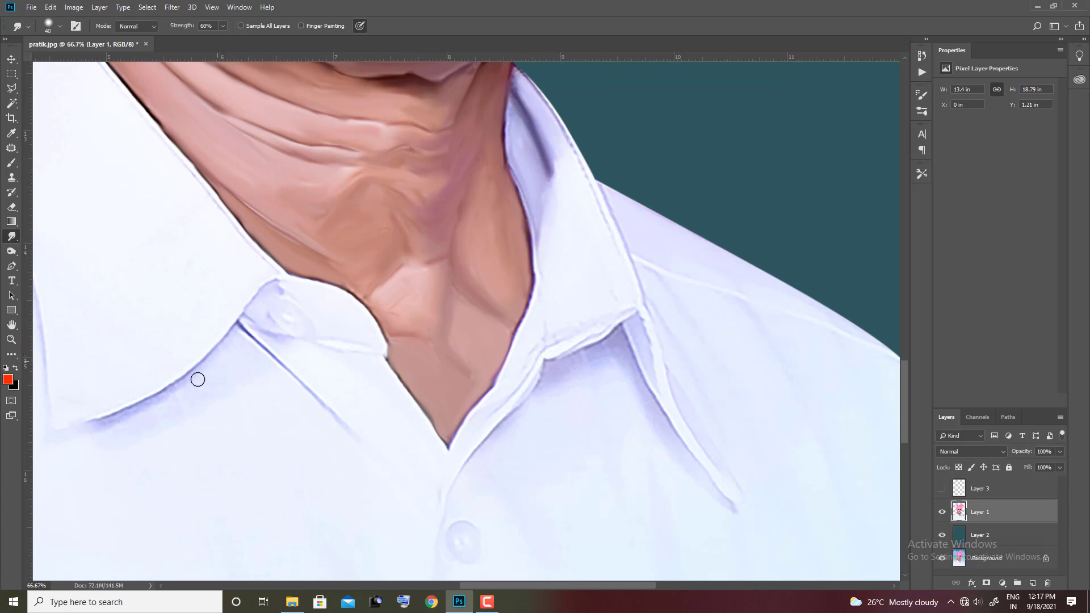
scroll(227, 312, "up", 5)
Blend the wrinkles under the right-hand eye with a short smudge stroke.
scroll(307, 218, "up", 5)
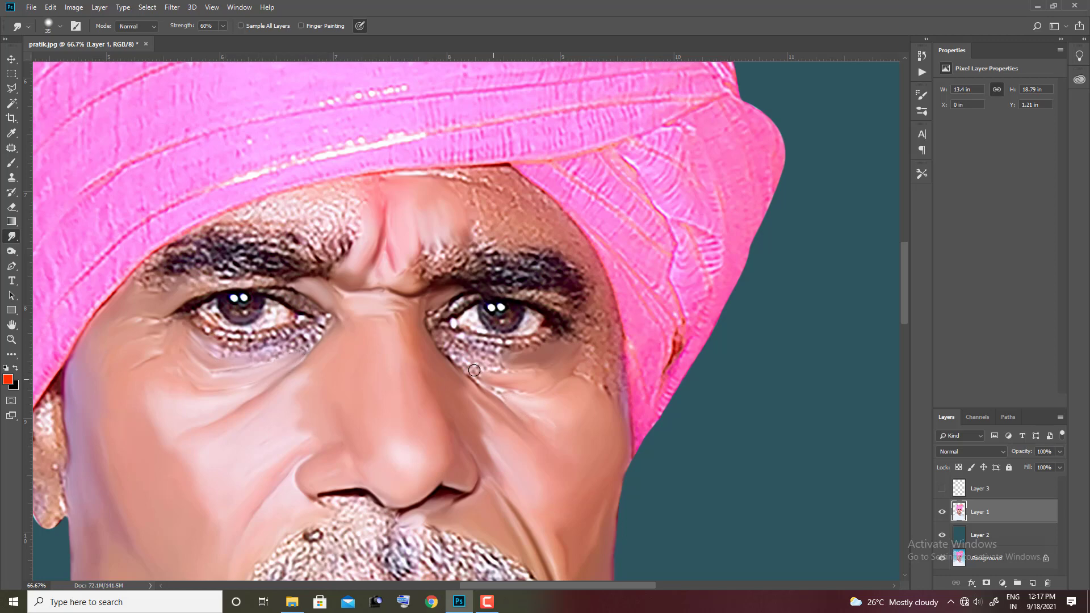
left_click_drag(491, 376, 504, 361)
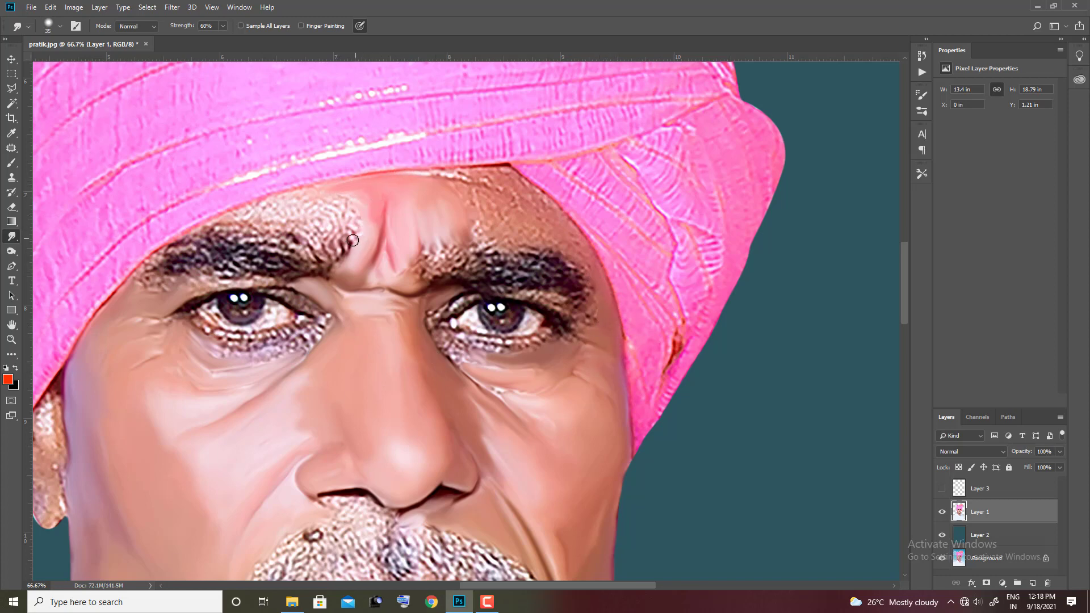
key("ctrl+plus")
Smooth the forehead and brow along the turban edge with size 45-60 brushes.
left_click_drag(616, 190, 400, 358)
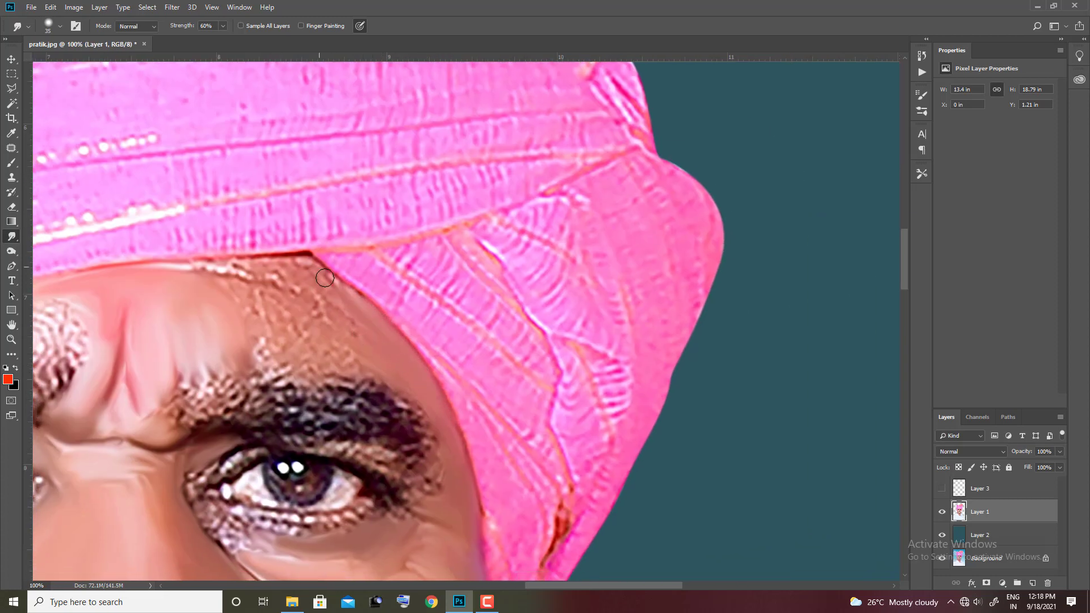
left_click_drag(324, 277, 348, 324)
key("bracketright")
key("bracketright")
key("bracketright")
mouse_move(246, 301)
left_mouse_down()
mouse_move(267, 357)
mouse_move(342, 363)
left_mouse_up()
key("bracketleft")
key("bracketleft")
mouse_move(261, 284)
left_mouse_down()
mouse_move(226, 277)
mouse_move(109, 304)
mouse_move(306, 312)
mouse_move(318, 369)
left_mouse_up()
Smooth the skin above the left eyebrow at size 40, then pan to both eyes and nose.
key("bracketright")
key("bracketright")
key("bracketright")
key("bracketleft")
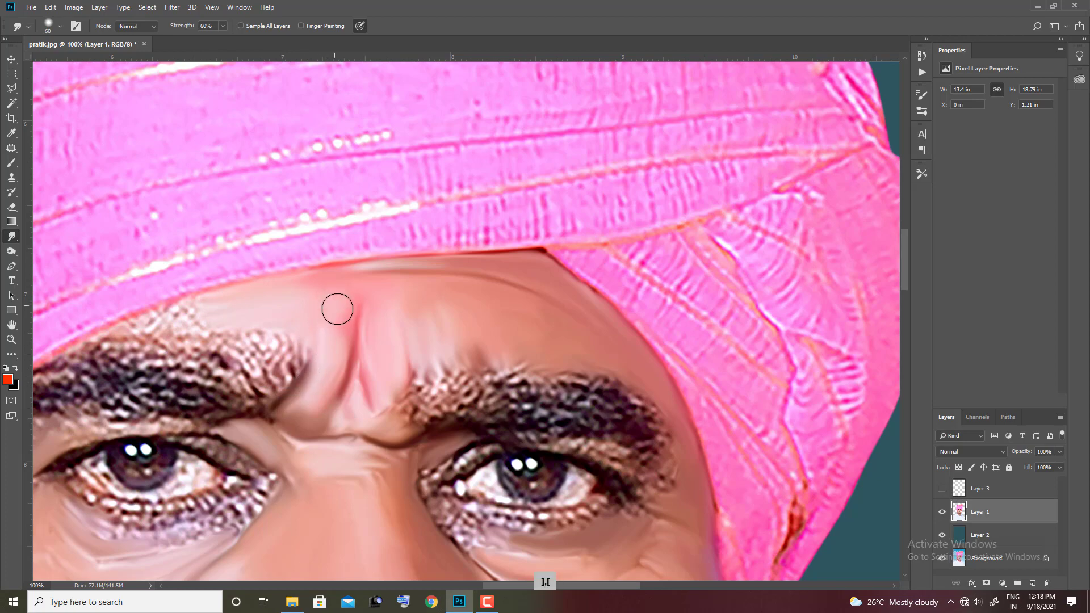
key("bracketleft")
key("bracketleft")
left_click_drag(182, 312, 256, 331)
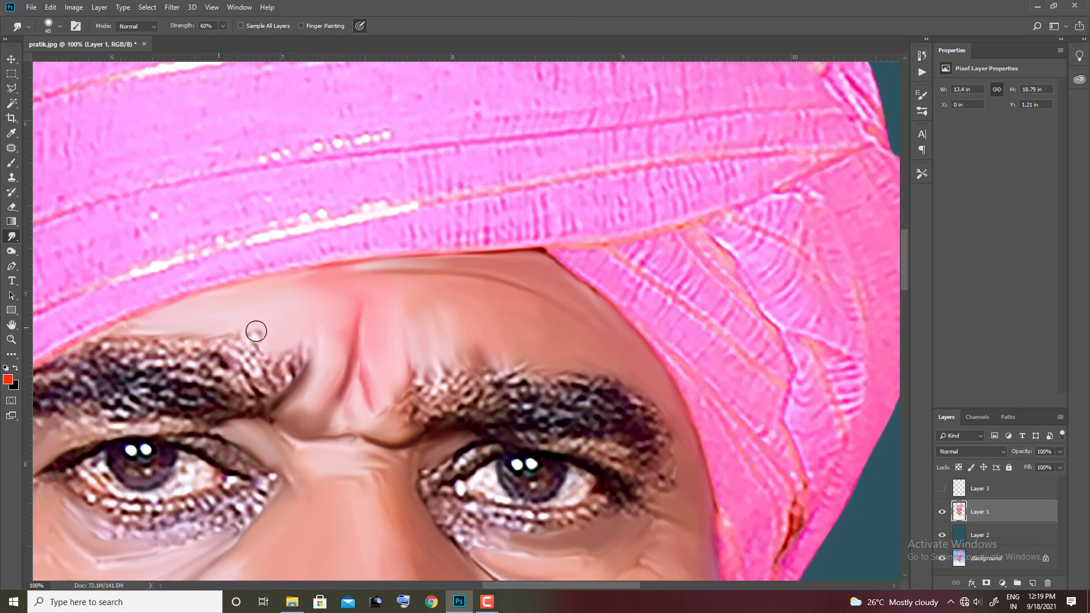
key("bracketleft")
left_click_drag(106, 342, 385, 298)
key("bracketright")
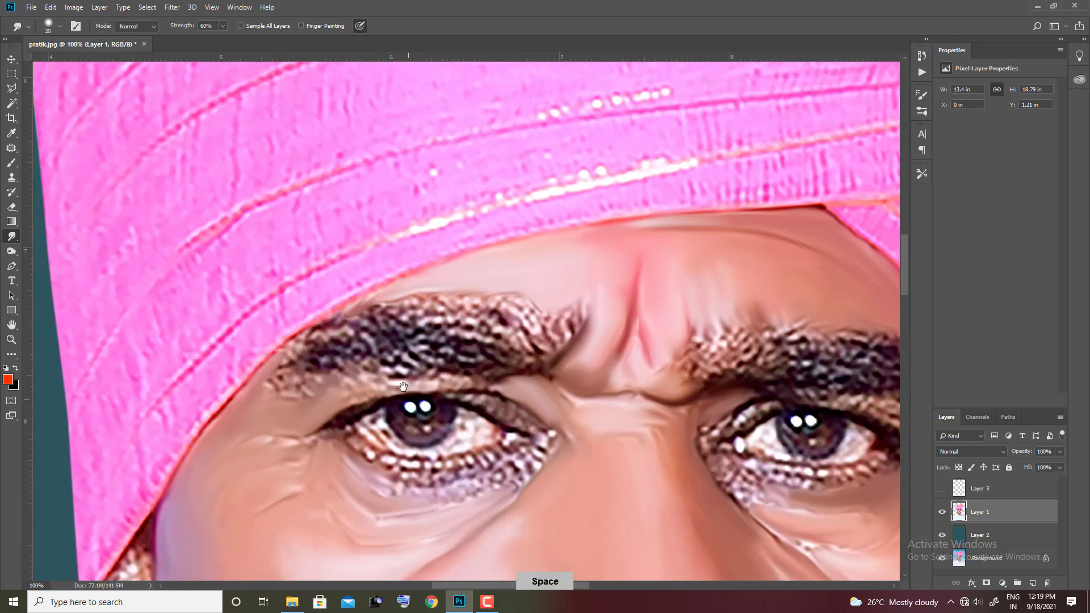
mouse_move(522, 420)
left_mouse_down()
mouse_move(410, 266)
mouse_move(380, 257)
left_mouse_up()
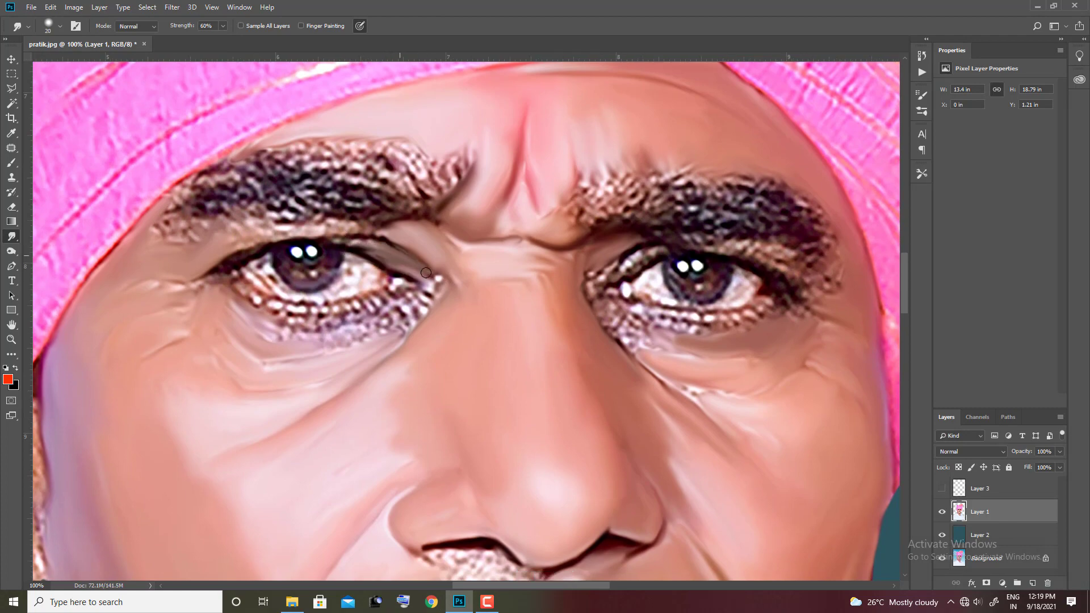
At 200% zoom, smudge the left eye's upper eyelid, crease, inner corner and lower lash line smooth.
key("ctrl+plus")
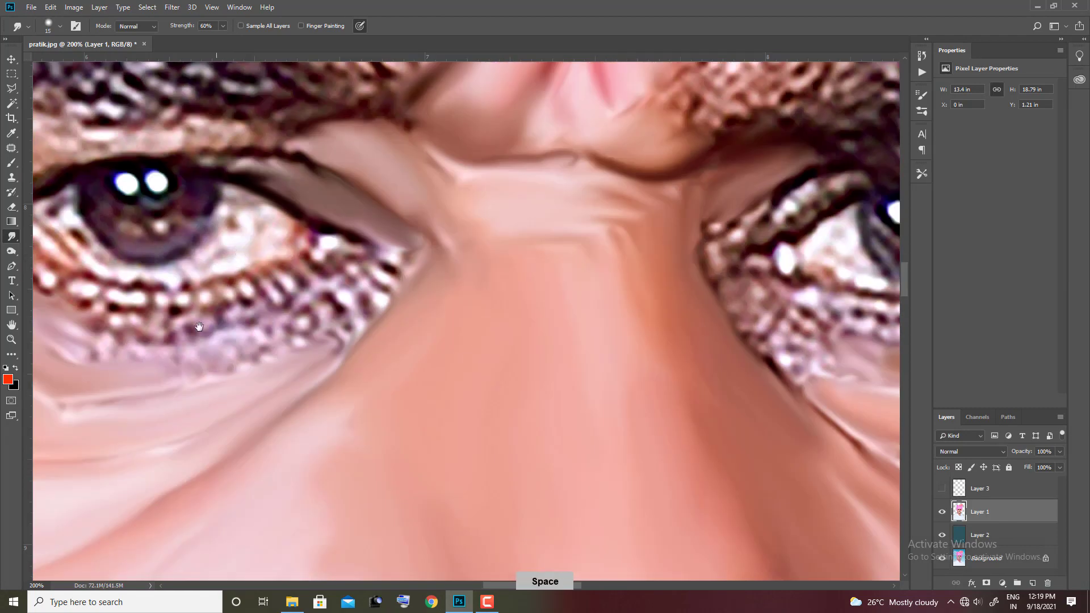
mouse_move(408, 236)
left_mouse_down()
mouse_move(311, 244)
mouse_move(590, 218)
left_mouse_up()
scroll(590, 218, "right", 5)
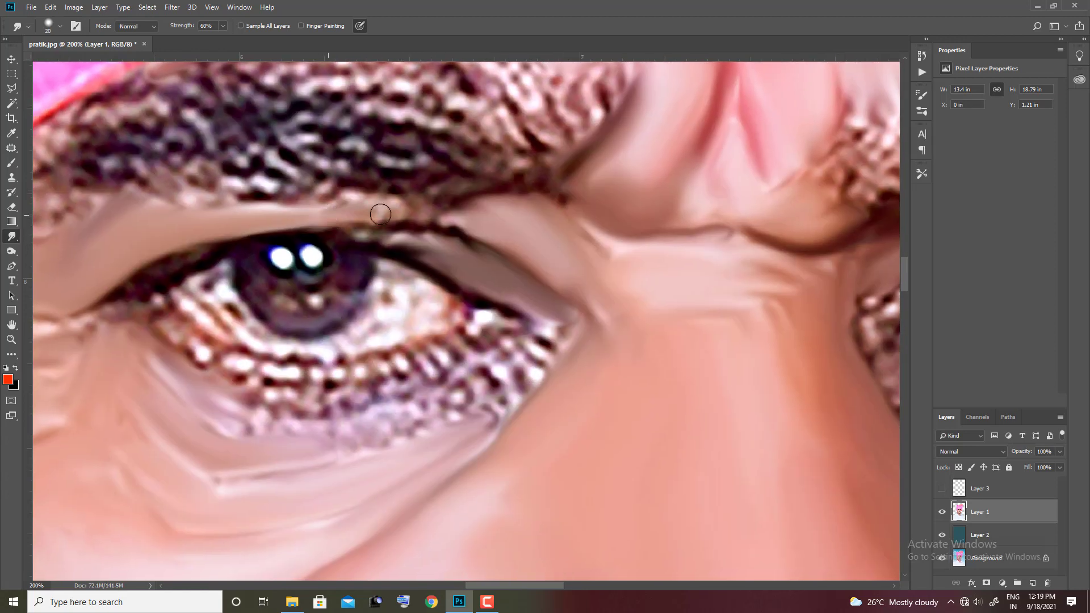
left_click_drag(382, 211, 494, 222)
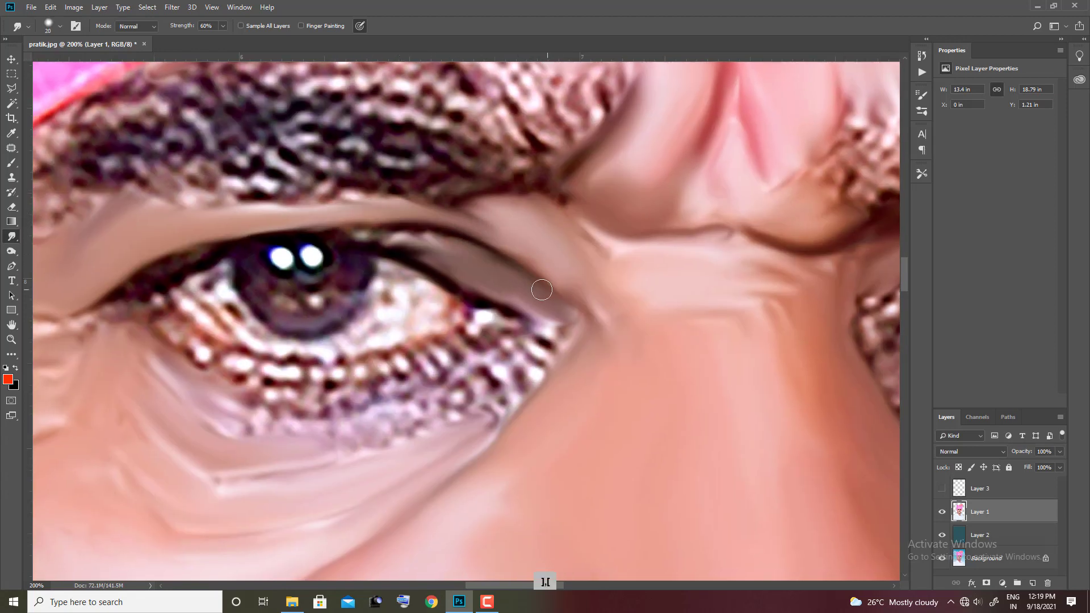
key("bracketleft")
left_click_drag(409, 243, 350, 230)
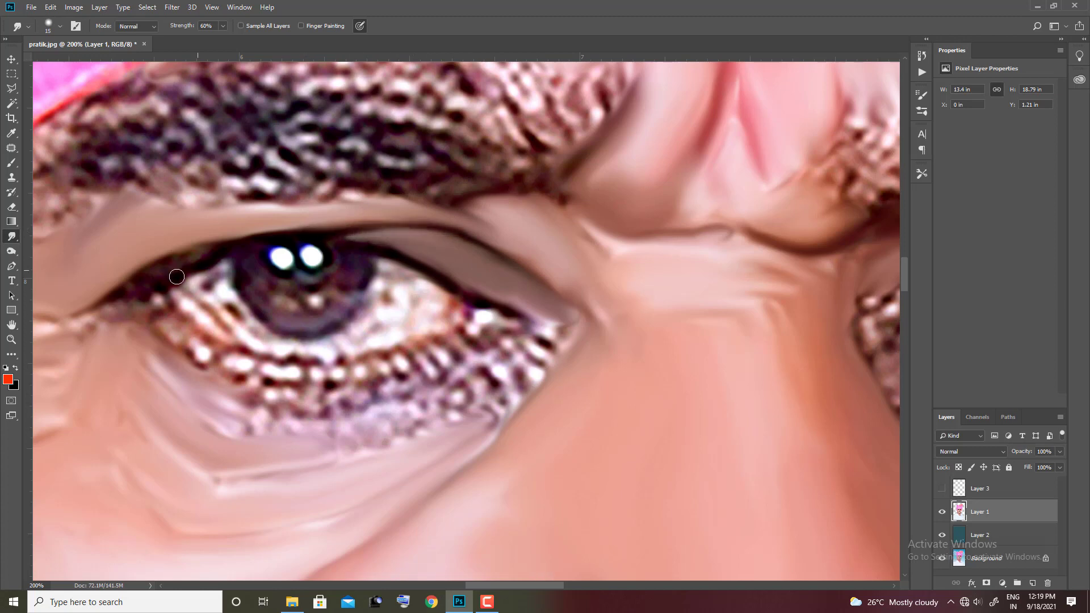
mouse_move(175, 260)
left_mouse_down()
mouse_move(159, 306)
mouse_move(267, 192)
mouse_move(369, 247)
left_mouse_up()
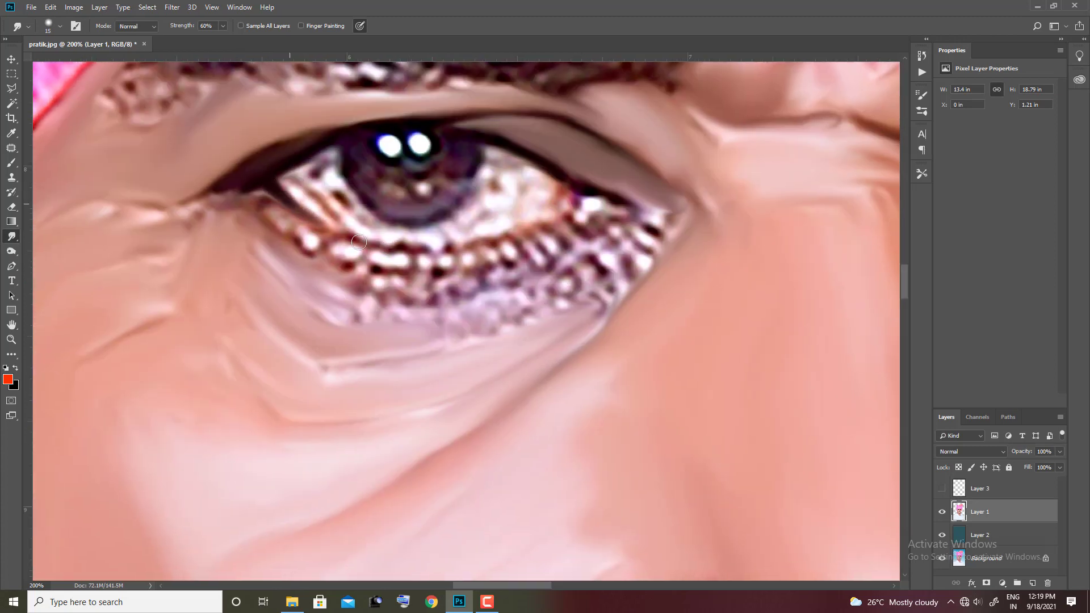
mouse_move(568, 202)
left_mouse_down()
mouse_move(631, 211)
mouse_move(539, 219)
left_mouse_up()
key("bracketleft")
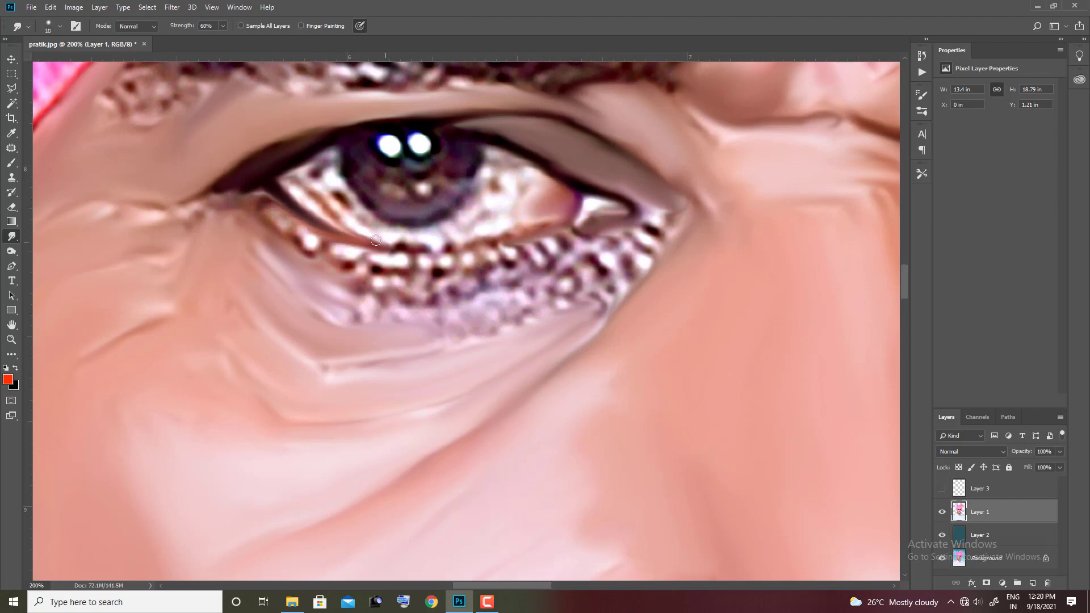
mouse_move(375, 240)
left_mouse_down()
mouse_move(306, 238)
mouse_move(440, 260)
mouse_move(545, 250)
mouse_move(487, 283)
mouse_move(335, 288)
mouse_move(365, 289)
mouse_move(231, 231)
mouse_move(389, 329)
mouse_move(363, 304)
mouse_move(373, 376)
left_mouse_up()
Smooth the lash speckles at the outer corner and the skin under the eye.
key("bracketright")
key("bracketright")
key("bracketright")
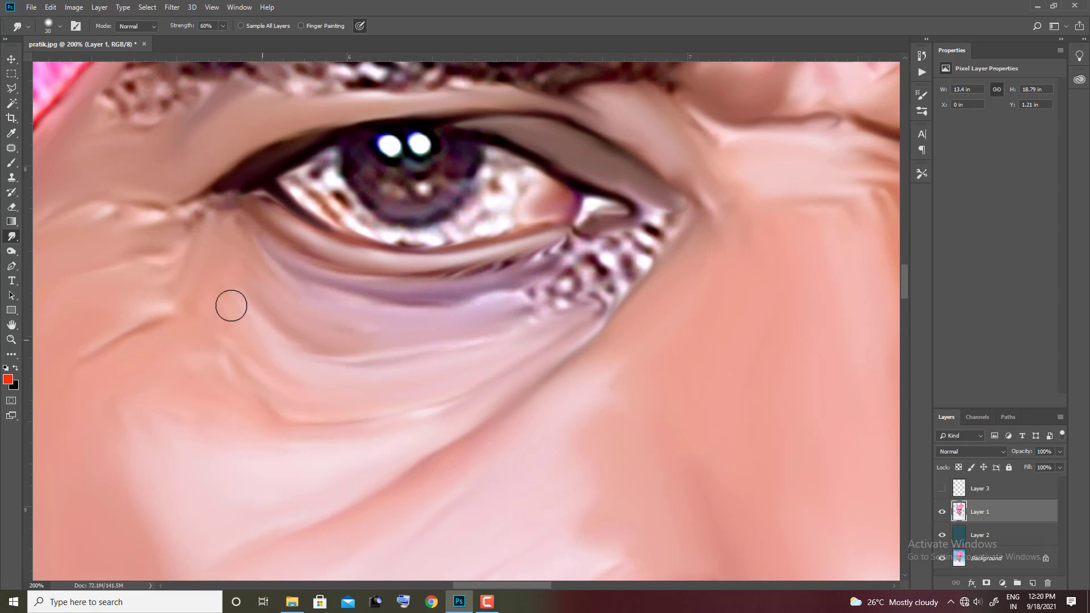
left_click_drag(208, 222, 469, 263)
key("bracketleft")
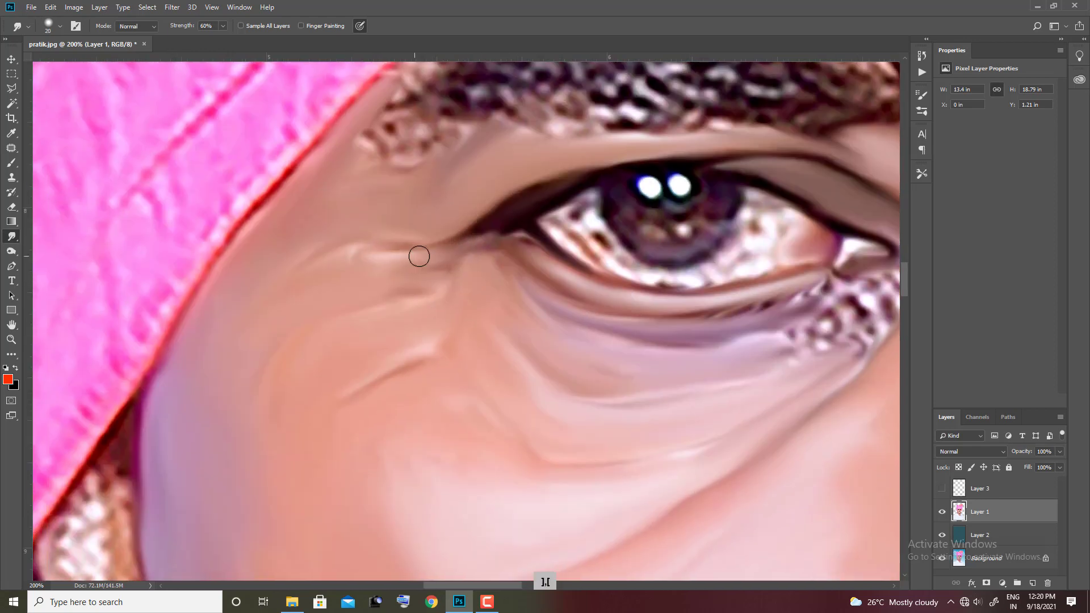
left_click_drag(372, 287, 17, 278)
key("bracketleft")
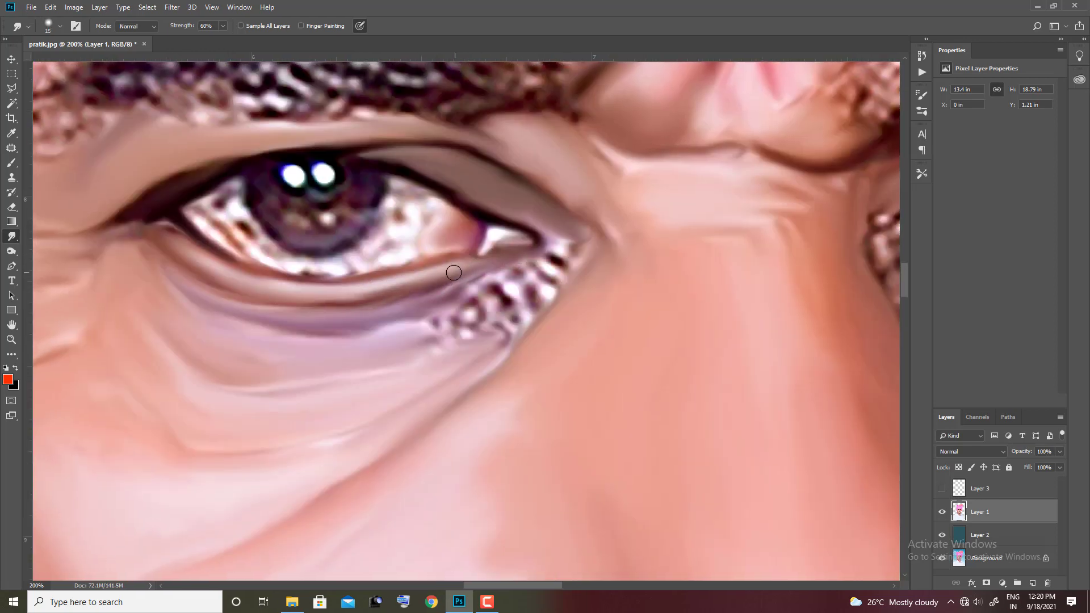
key("bracketright")
mouse_move(454, 273)
left_mouse_down()
mouse_move(539, 297)
mouse_move(602, 232)
mouse_move(576, 301)
mouse_move(515, 287)
mouse_move(513, 312)
mouse_move(390, 354)
mouse_move(518, 287)
mouse_move(438, 316)
mouse_move(460, 306)
mouse_move(426, 302)
mouse_move(584, 214)
left_mouse_up()
key("bracketright")
key("bracketleft")
key("bracketright")
mouse_move(399, 238)
left_mouse_down()
mouse_move(505, 226)
mouse_move(508, 249)
mouse_move(504, 237)
left_mouse_up()
With a smaller brush, pull out the iris's left edge and blend lower iris spots into smooth arcs.
key("bracketleft")
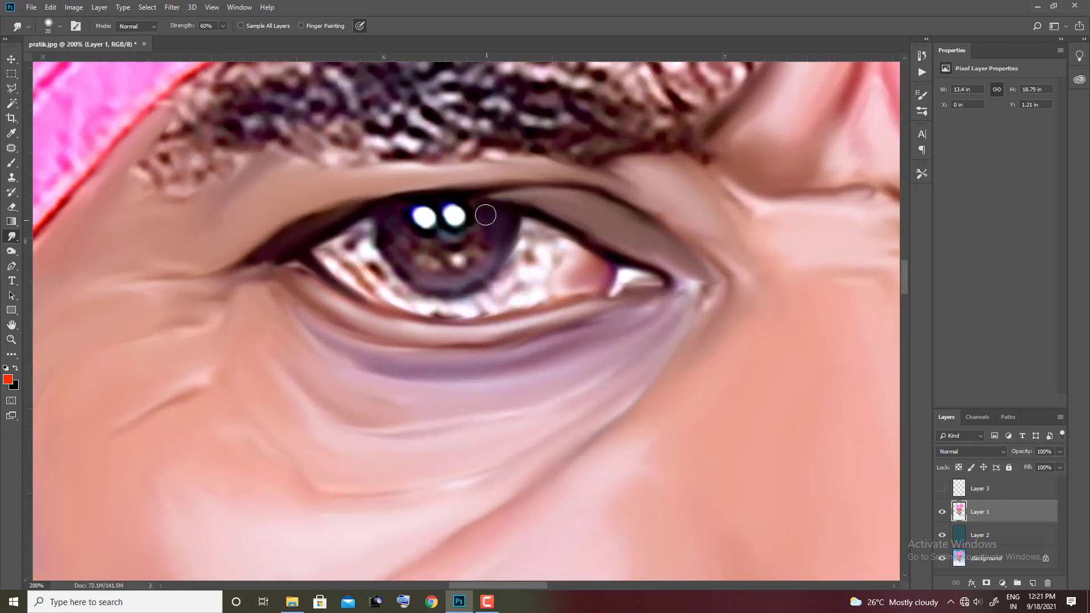
key("bracketleft")
key("bracketleft")
mouse_move(382, 214)
left_mouse_down()
mouse_move(398, 264)
mouse_move(453, 284)
left_mouse_up()
key("bracketright")
key("bracketright")
mouse_move(418, 236)
left_mouse_down()
mouse_move(552, 282)
mouse_move(542, 237)
mouse_move(511, 287)
mouse_move(518, 294)
mouse_move(573, 255)
left_mouse_up()
Smudge away reddish streaks in the eye white and smooth the iris top, side and rim.
key("bracketright")
left_click_drag(415, 275, 608, 212)
key("bracketleft")
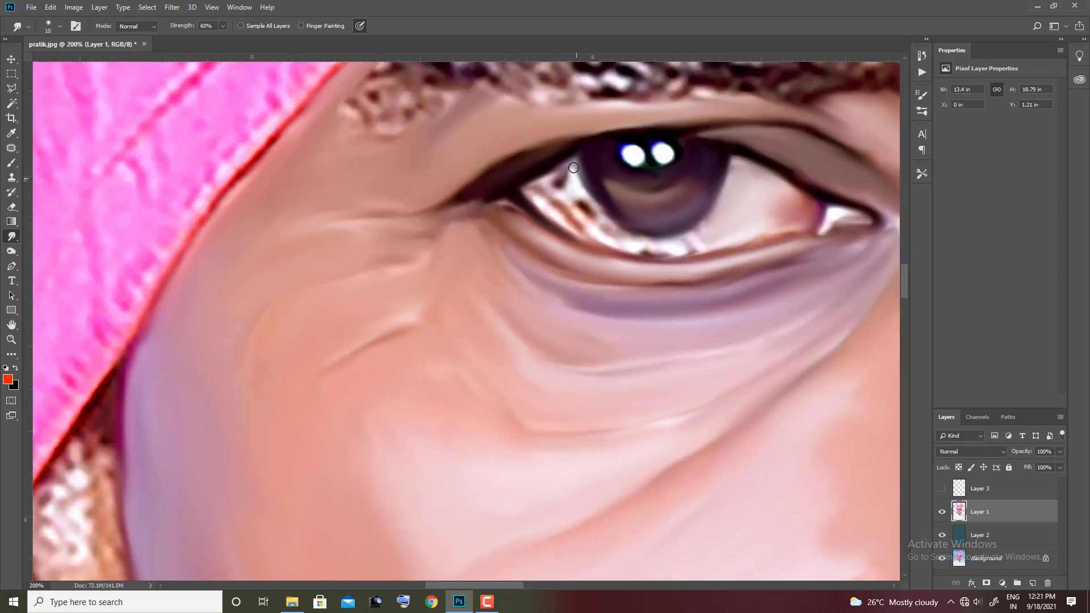
mouse_move(552, 181)
left_mouse_down()
mouse_move(589, 214)
mouse_move(579, 219)
mouse_move(630, 235)
mouse_move(715, 163)
mouse_move(654, 226)
left_mouse_up()
key("bracketright")
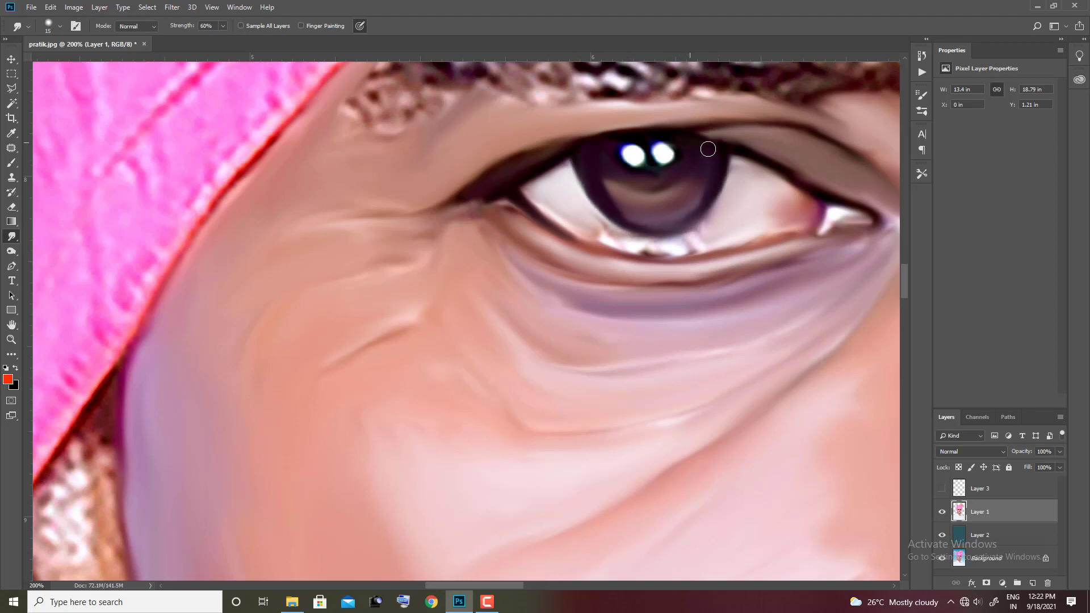
mouse_move(680, 166)
left_mouse_down()
mouse_move(603, 165)
mouse_move(608, 209)
mouse_move(708, 227)
mouse_move(698, 242)
mouse_move(577, 205)
mouse_move(628, 239)
mouse_move(582, 225)
left_mouse_up()
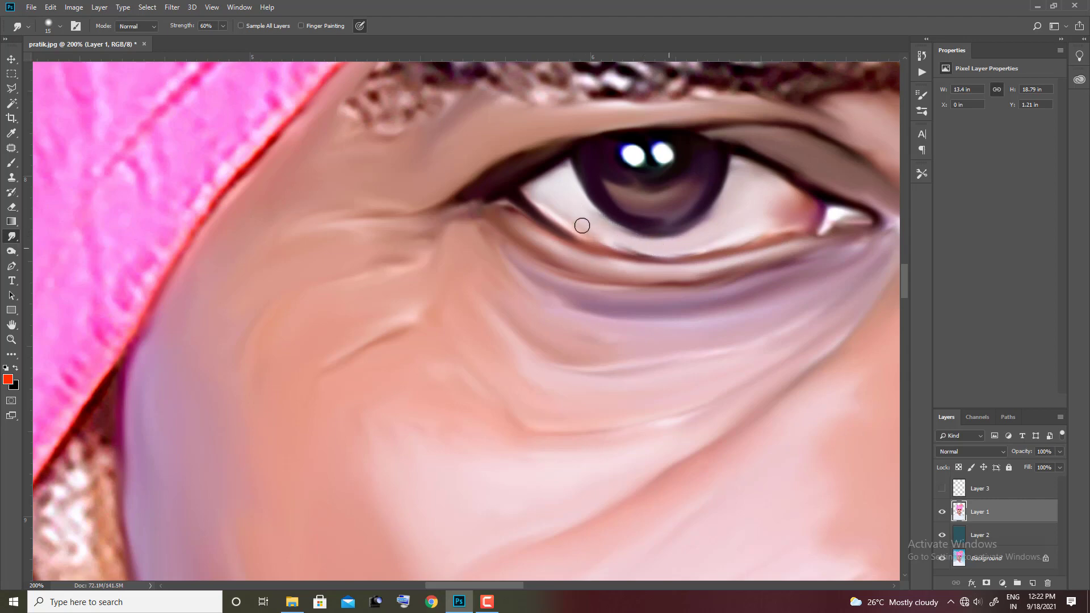
mouse_move(539, 177)
left_mouse_down()
mouse_move(499, 201)
mouse_move(506, 255)
left_mouse_up()
mouse_move(543, 217)
left_mouse_down()
mouse_move(521, 203)
mouse_move(744, 183)
left_mouse_up()
Pull the right eye's outer lash line into a dark tail and smooth the lower lid.
left_click_drag(801, 221, 875, 287)
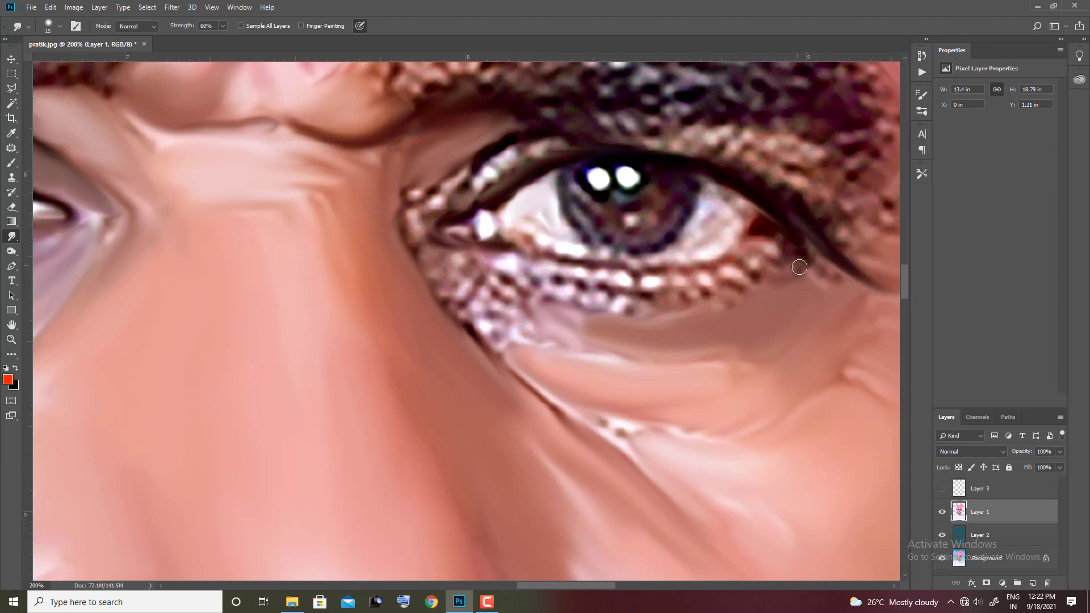
mouse_move(768, 222)
left_mouse_down()
mouse_move(701, 261)
mouse_move(579, 261)
left_mouse_up()
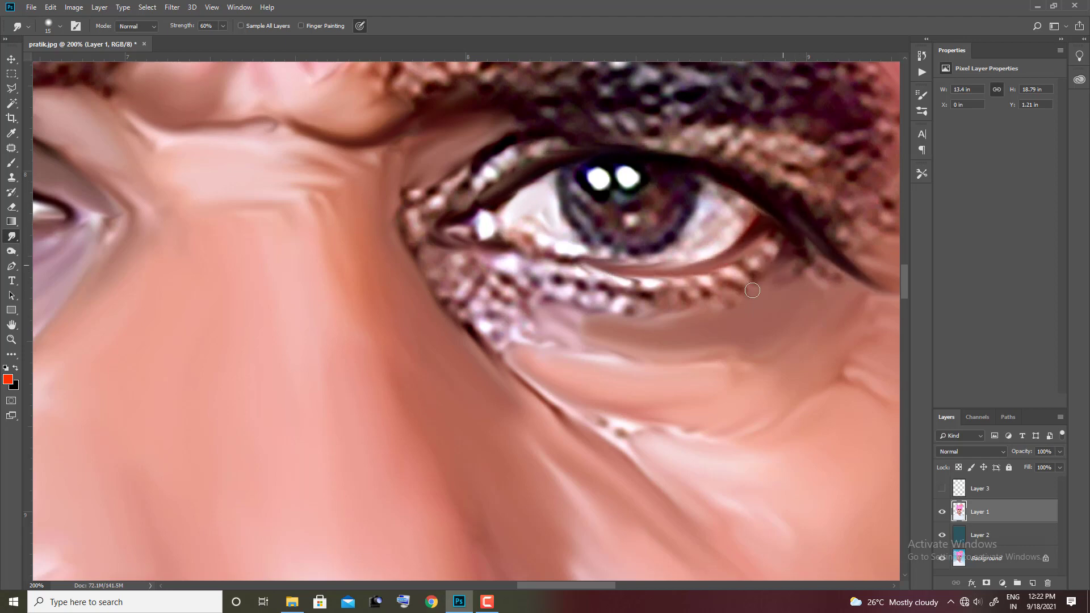
mouse_move(761, 264)
left_mouse_down()
mouse_move(750, 284)
mouse_move(849, 266)
left_mouse_up()
left_click_drag(784, 179, 880, 272)
Blend the iris edges into the white and smooth its centre, keeping a curved highlight.
mouse_move(565, 173)
left_mouse_down()
mouse_move(573, 227)
mouse_move(579, 207)
mouse_move(593, 234)
left_mouse_up()
mouse_move(675, 196)
left_mouse_down()
mouse_move(689, 185)
mouse_move(670, 239)
mouse_move(590, 228)
left_mouse_up()
key("bracketleft")
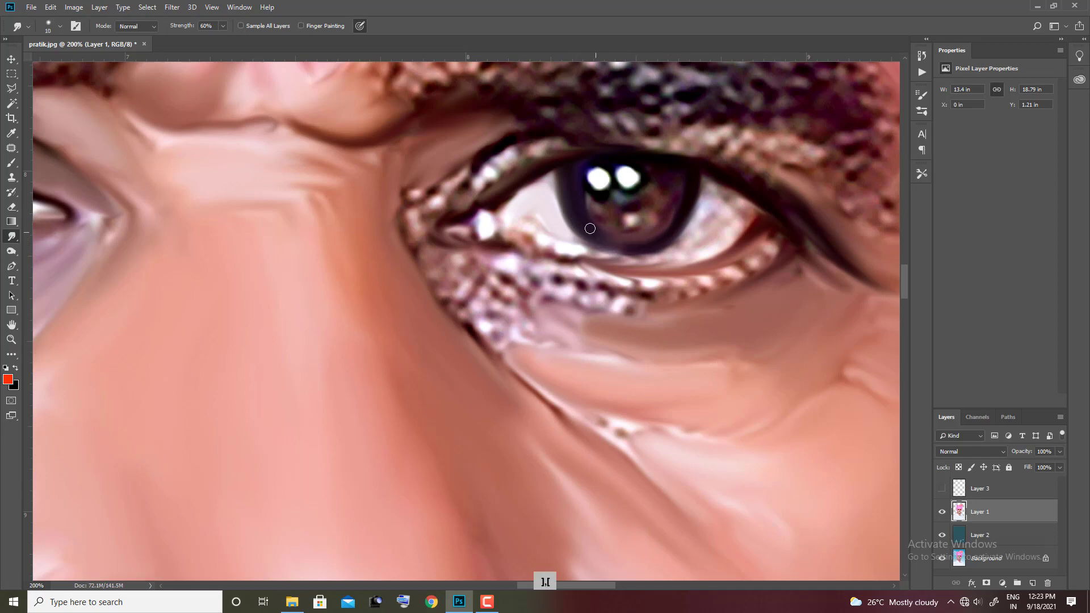
key("bracketright")
mouse_move(670, 183)
left_mouse_down()
mouse_move(652, 225)
mouse_move(614, 226)
mouse_move(651, 175)
mouse_move(605, 205)
mouse_move(705, 202)
left_mouse_up()
Smooth specks along the under-eye crease and blend the speckled lower lashes into skin.
key("bracketleft")
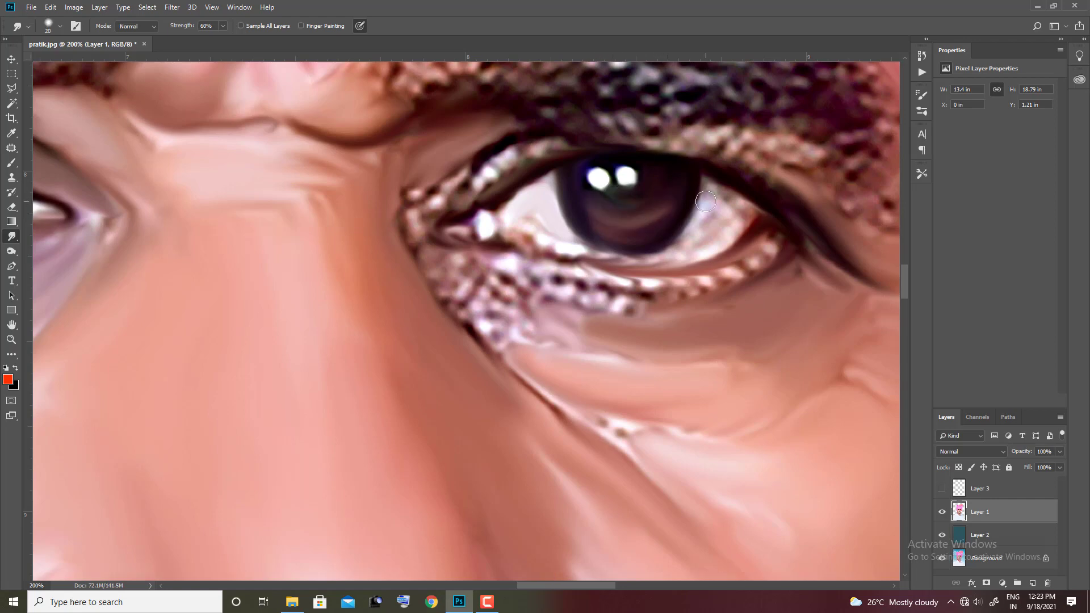
key("bracketleft")
mouse_move(654, 455)
left_mouse_down()
mouse_move(576, 411)
mouse_move(630, 433)
left_mouse_up()
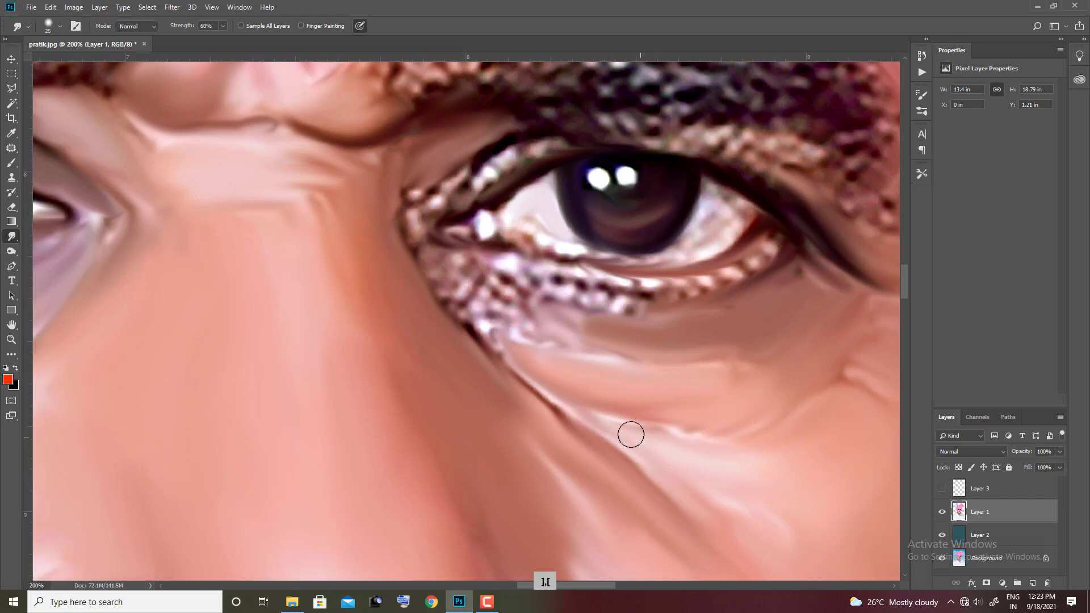
left_click_drag(685, 409, 674, 384)
key("bracketleft")
mouse_move(483, 307)
left_mouse_down()
mouse_move(533, 382)
mouse_move(474, 322)
mouse_move(558, 323)
mouse_move(486, 298)
mouse_move(422, 237)
mouse_move(514, 347)
mouse_move(618, 365)
mouse_move(602, 304)
left_mouse_up()
key("bracketleft")
key("bracketright")
mouse_move(780, 240)
left_mouse_down()
mouse_move(445, 253)
mouse_move(556, 285)
mouse_move(605, 316)
mouse_move(718, 312)
mouse_move(520, 299)
mouse_move(454, 272)
left_mouse_up()
left_click_drag(843, 353, 822, 374)
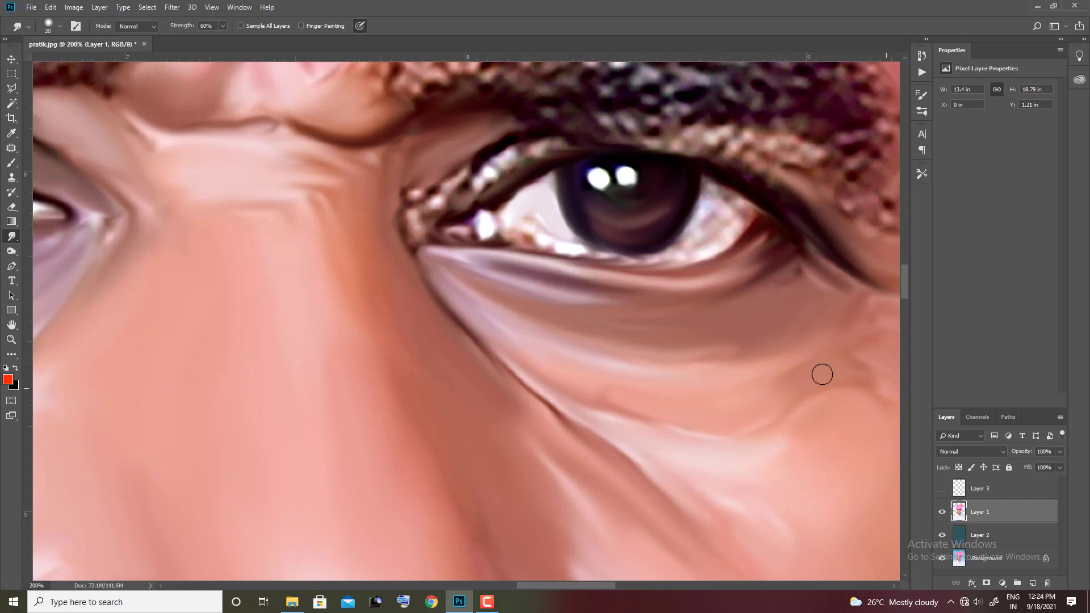
Smooth the upper lid below the brow, the inner-corner lids and the eye white.
left_click_drag(607, 284, 482, 363)
mouse_move(659, 267)
left_mouse_down()
mouse_move(554, 231)
mouse_move(590, 224)
mouse_move(685, 242)
mouse_move(645, 250)
mouse_move(738, 332)
left_mouse_up()
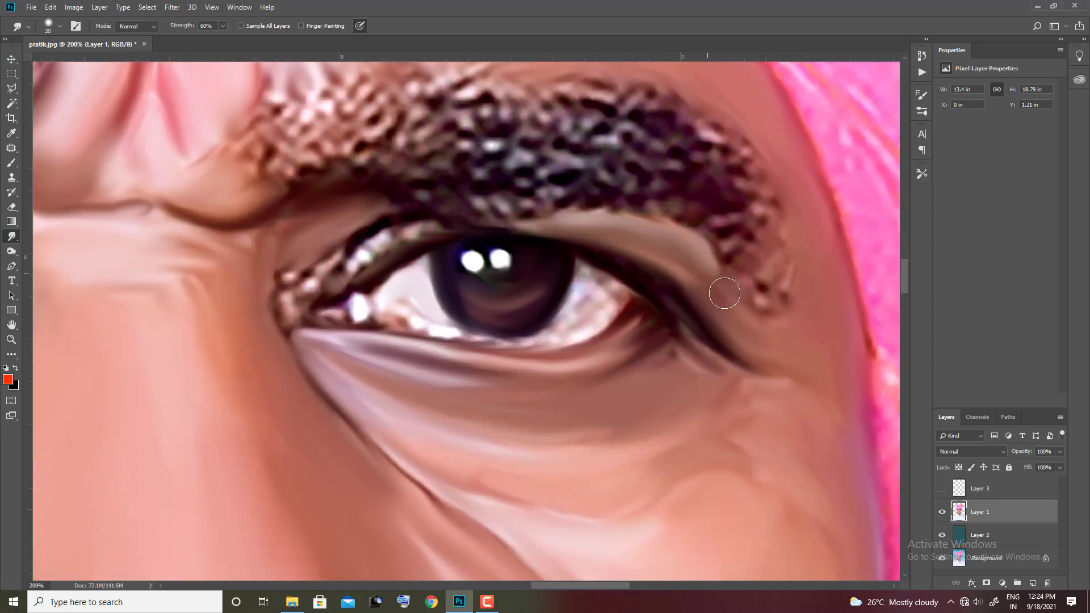
key("bracketright")
mouse_move(379, 242)
left_mouse_down()
mouse_move(423, 226)
mouse_move(318, 278)
mouse_move(298, 302)
left_mouse_up()
key("bracketleft")
key("bracketleft")
mouse_move(417, 315)
left_mouse_down()
mouse_move(352, 309)
mouse_move(324, 319)
left_mouse_up()
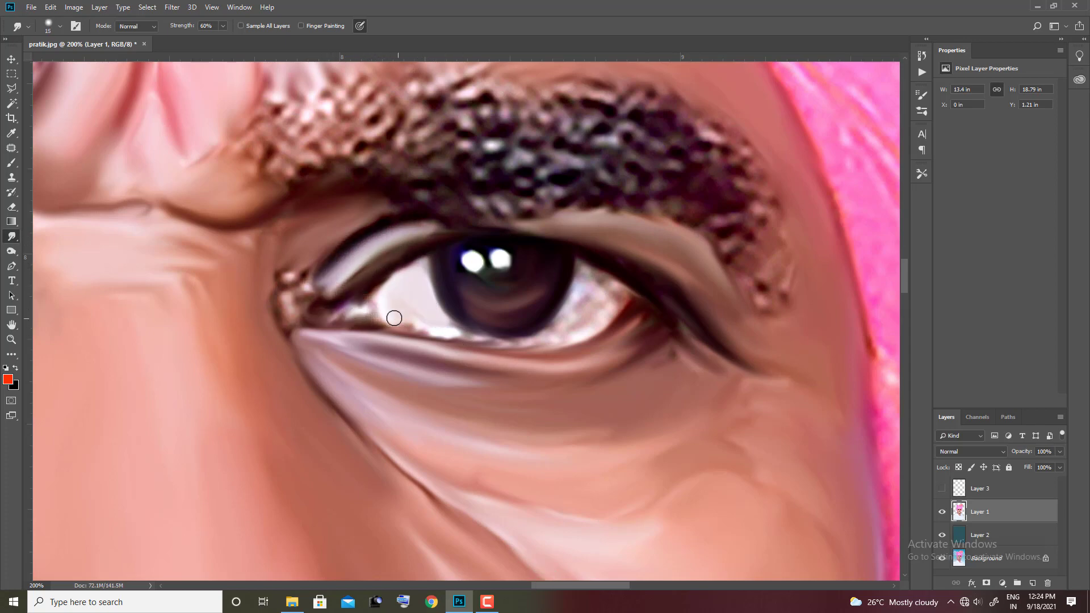
left_click_drag(393, 318, 576, 331)
key("bracketleft")
mouse_move(583, 289)
left_mouse_down()
mouse_move(596, 324)
mouse_move(594, 287)
mouse_move(557, 279)
mouse_move(561, 287)
left_mouse_up()
key("bracketleft")
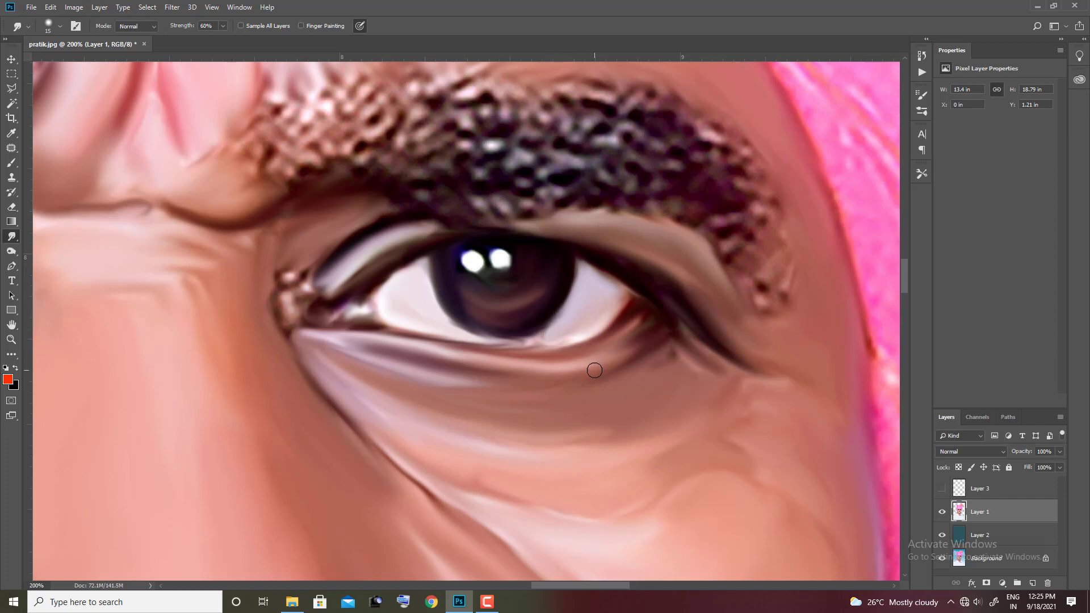
At 300% zoom, reshape the iris bottom edge and lower lid, then return to 100%.
mouse_move(555, 400)
left_mouse_down()
mouse_move(557, 380)
mouse_move(501, 443)
mouse_move(425, 446)
left_mouse_up()
left_click(555, 385, "ctrl")
key("bracketleft")
key("bracketleft")
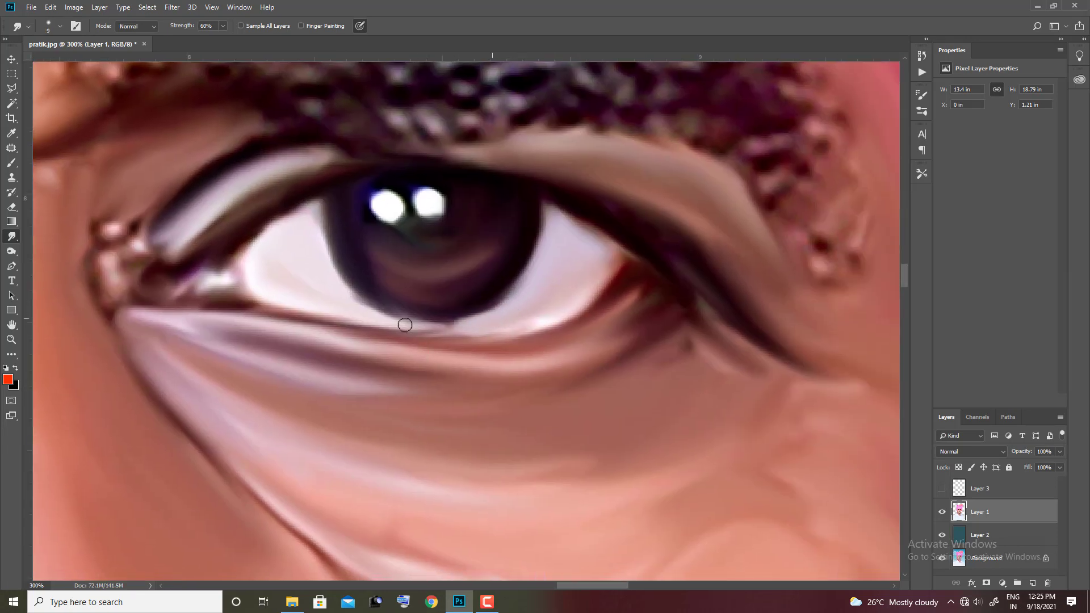
mouse_move(440, 337)
left_mouse_down()
mouse_move(384, 316)
mouse_move(418, 331)
mouse_move(400, 339)
left_mouse_up()
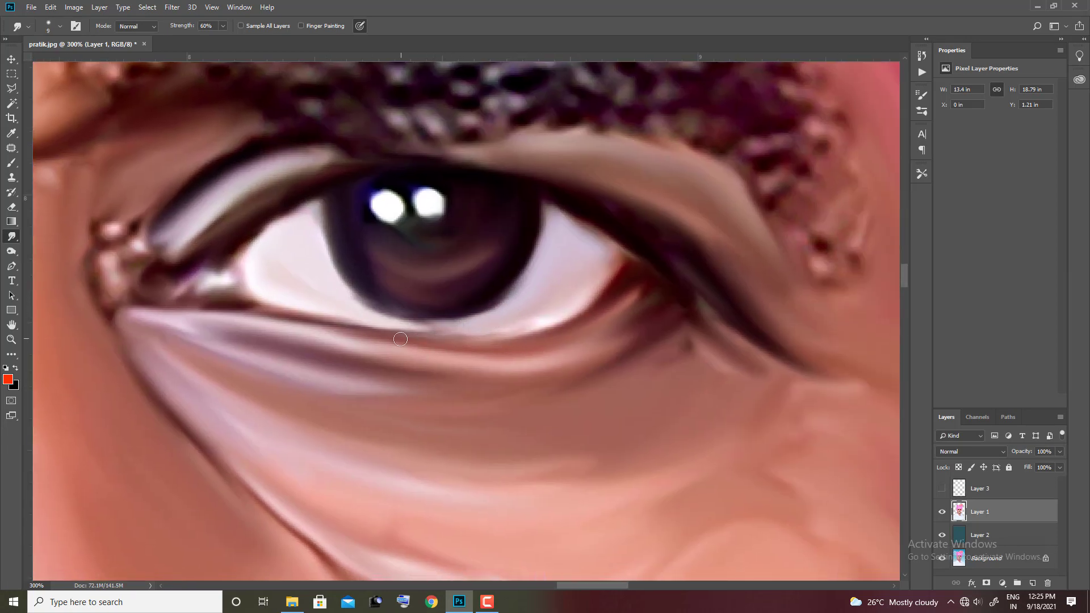
key("bracketright")
key("bracketright")
key("bracketright")
mouse_move(142, 227)
left_mouse_down()
mouse_move(443, 259)
mouse_move(462, 243)
mouse_move(409, 243)
left_mouse_up()
key("bracketleft")
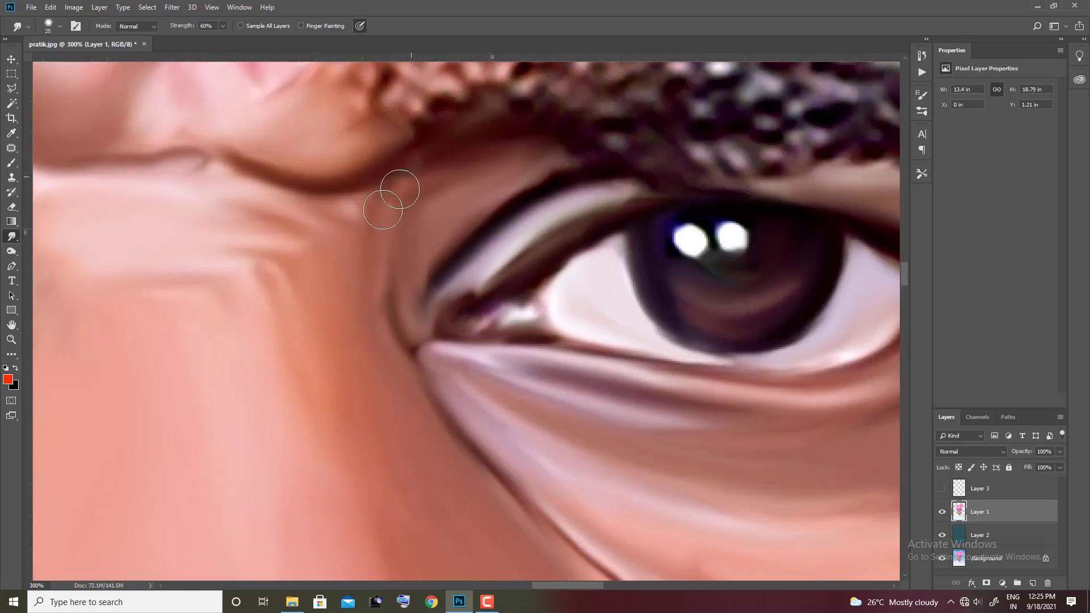
key("ctrl+1")
left_click_drag(142, 381, 497, 331)
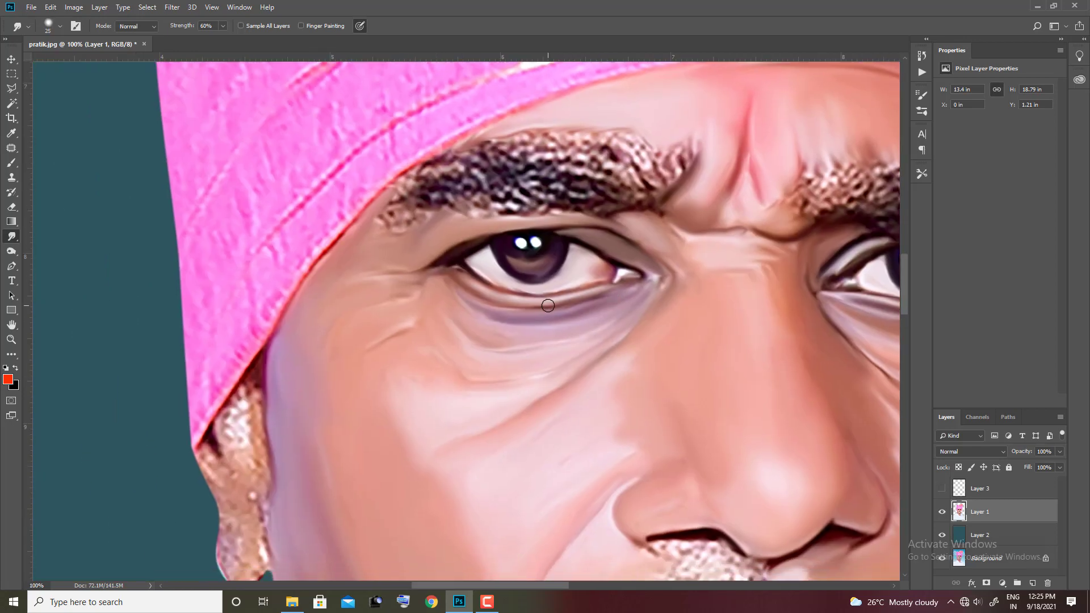
Smudge the earlobe smooth with a larger brush, then zoom to 200% on the mouth.
left_click_drag(254, 554, 596, 312)
key("bracketright")
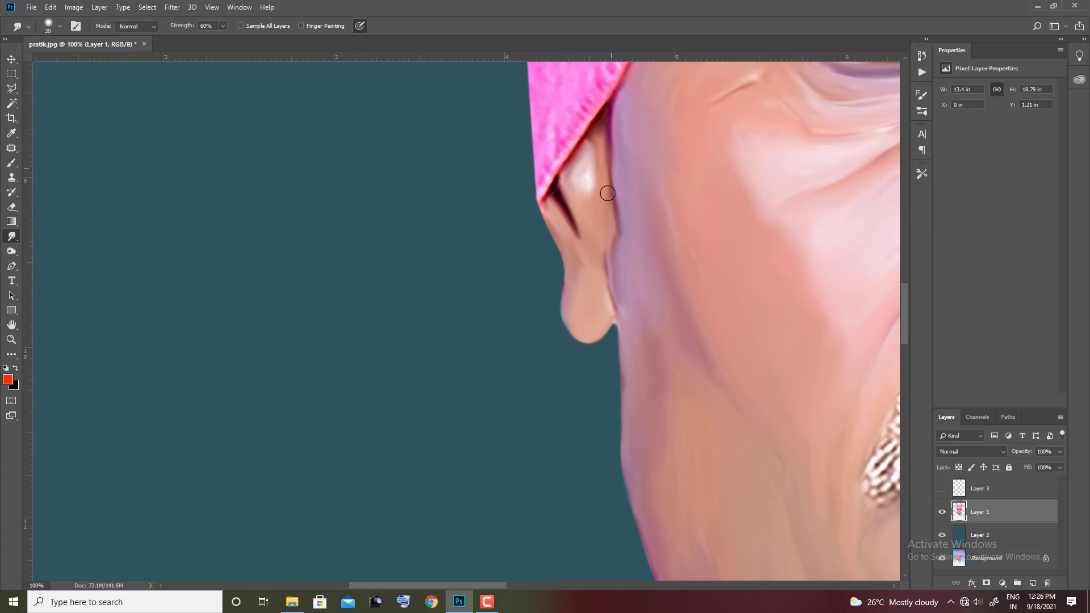
mouse_move(608, 193)
left_mouse_down()
mouse_move(579, 151)
mouse_move(606, 160)
left_mouse_up()
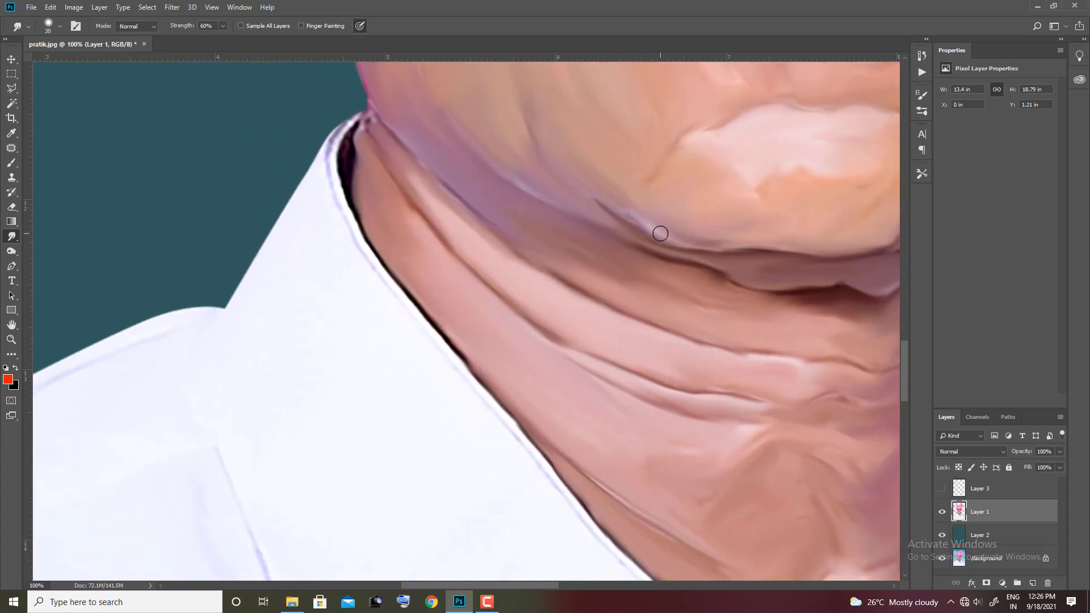
mouse_move(664, 198)
left_mouse_down()
mouse_move(453, 231)
mouse_move(528, 159)
mouse_move(513, 216)
left_mouse_up()
left_click(528, 158, "ctrl")
Hide the panels and smudge the textured lower lip into smooth pink.
key("Tab")
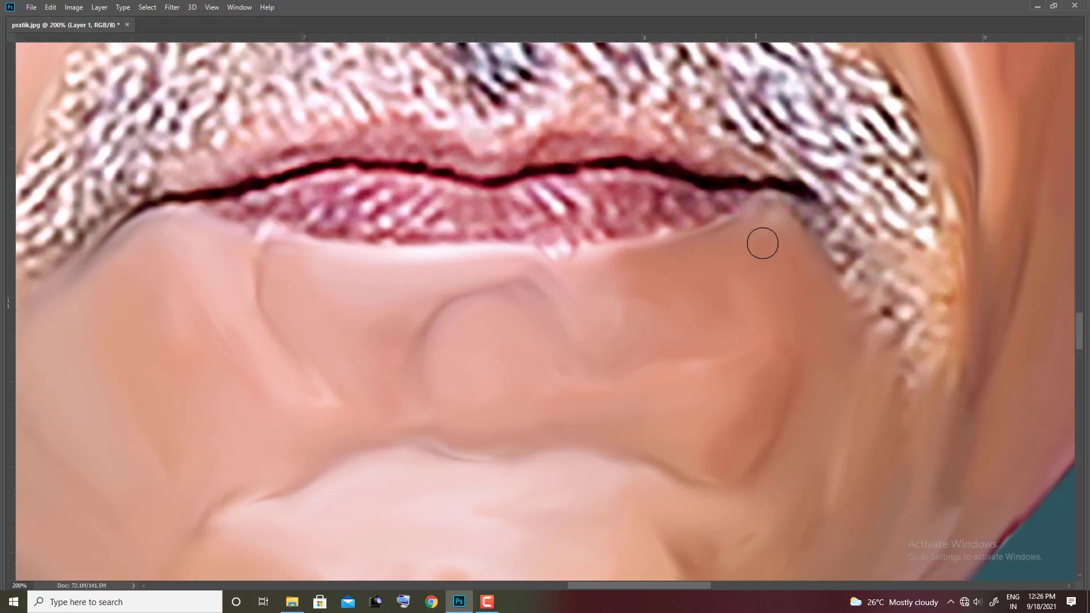
left_click_drag(761, 244, 735, 455)
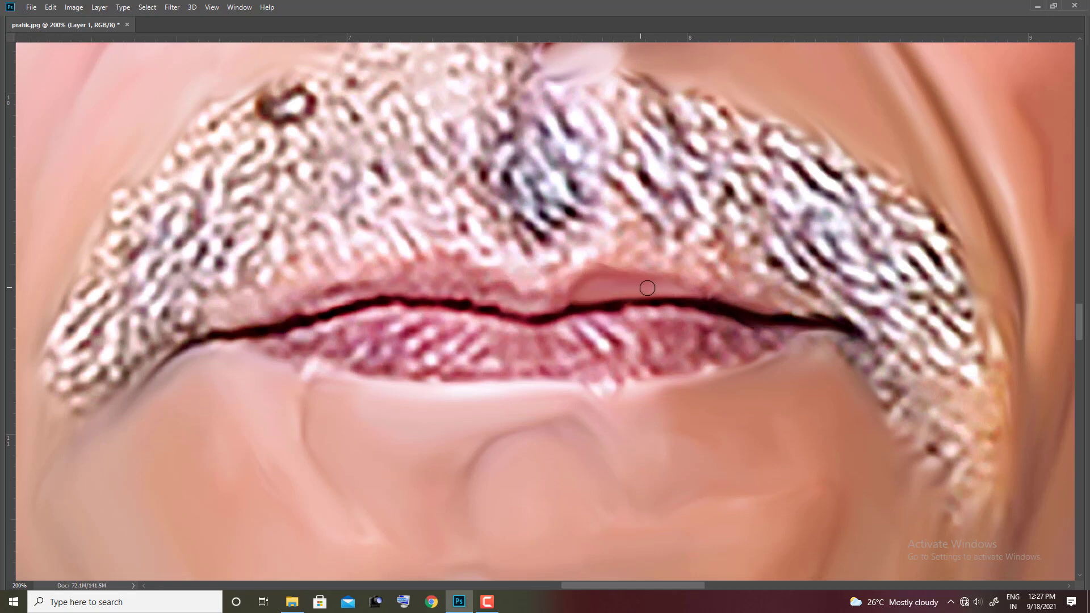
key("bracketright")
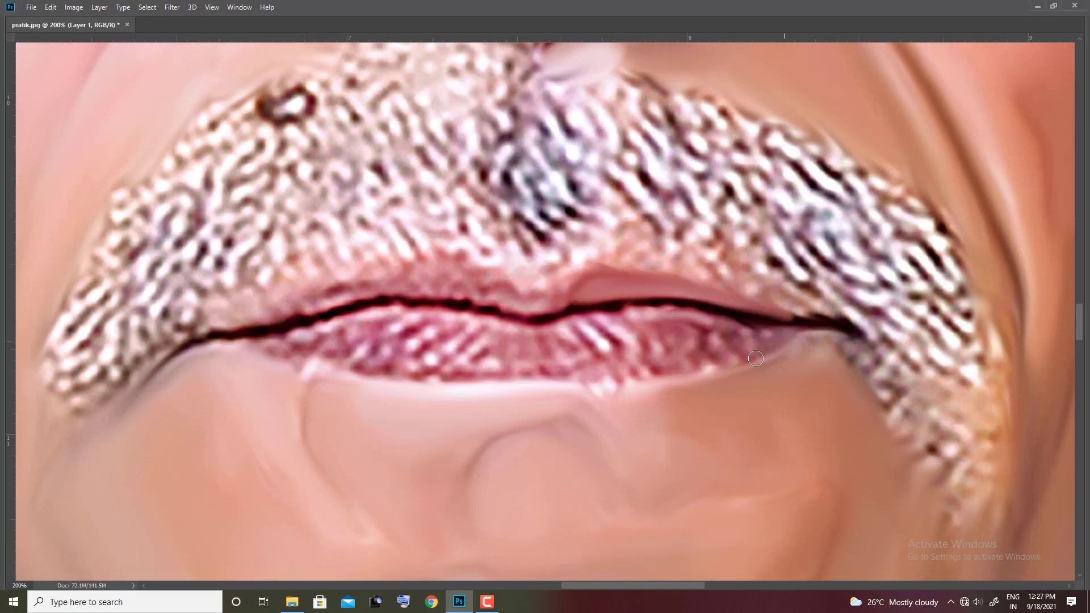
key("bracketleft")
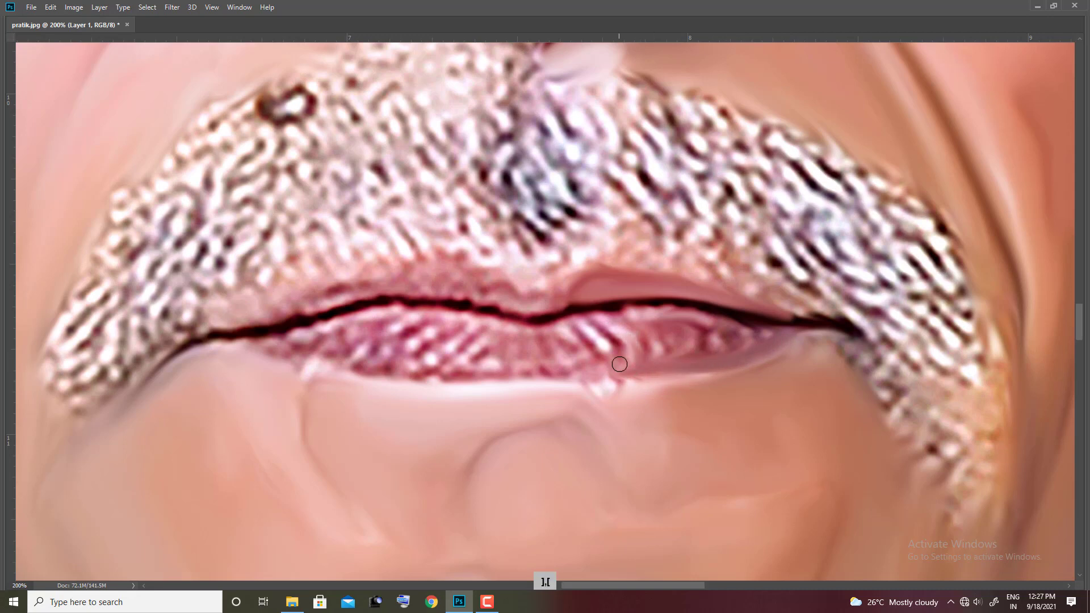
left_click_drag(387, 369, 386, 367)
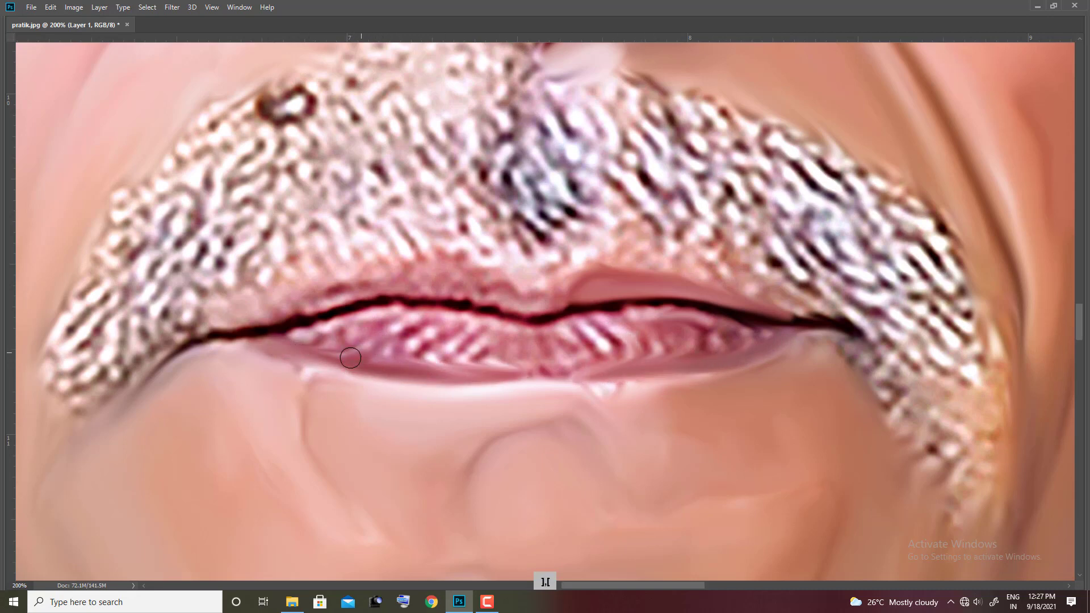
mouse_move(380, 352)
left_mouse_down()
mouse_move(484, 335)
mouse_move(491, 350)
left_mouse_up()
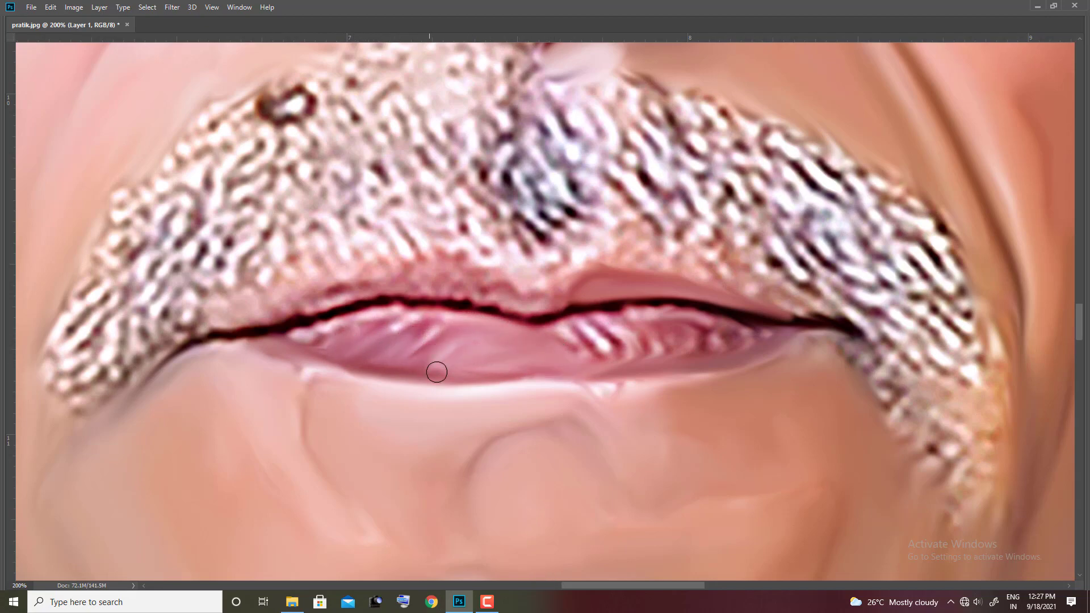
Smooth the inner lower lip and moustache edge, and clean the lip line into one dark stroke.
left_click_drag(498, 338, 657, 359)
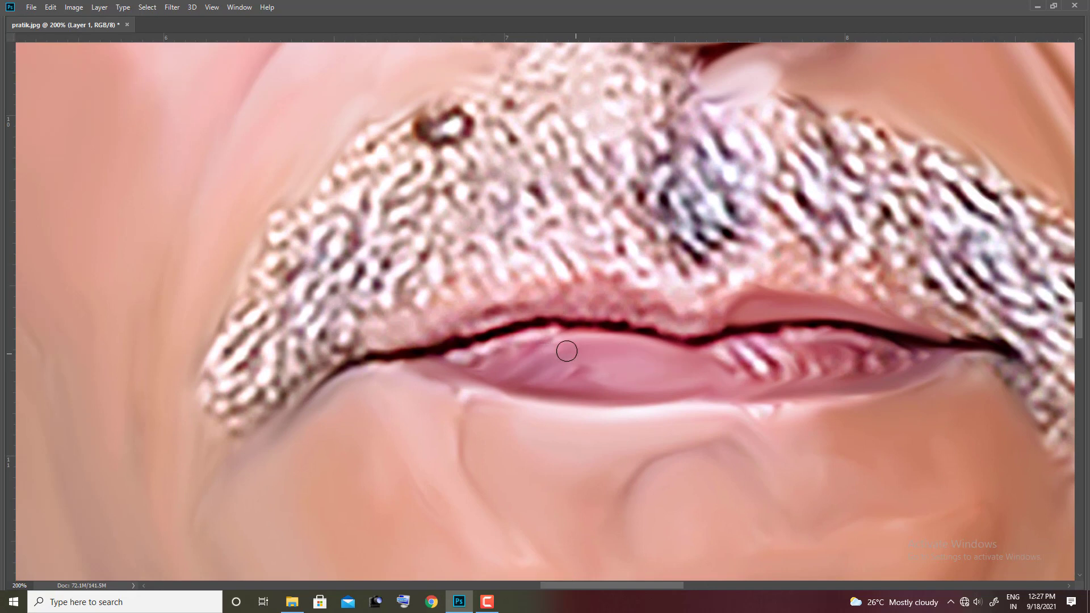
left_click_drag(566, 350, 529, 377)
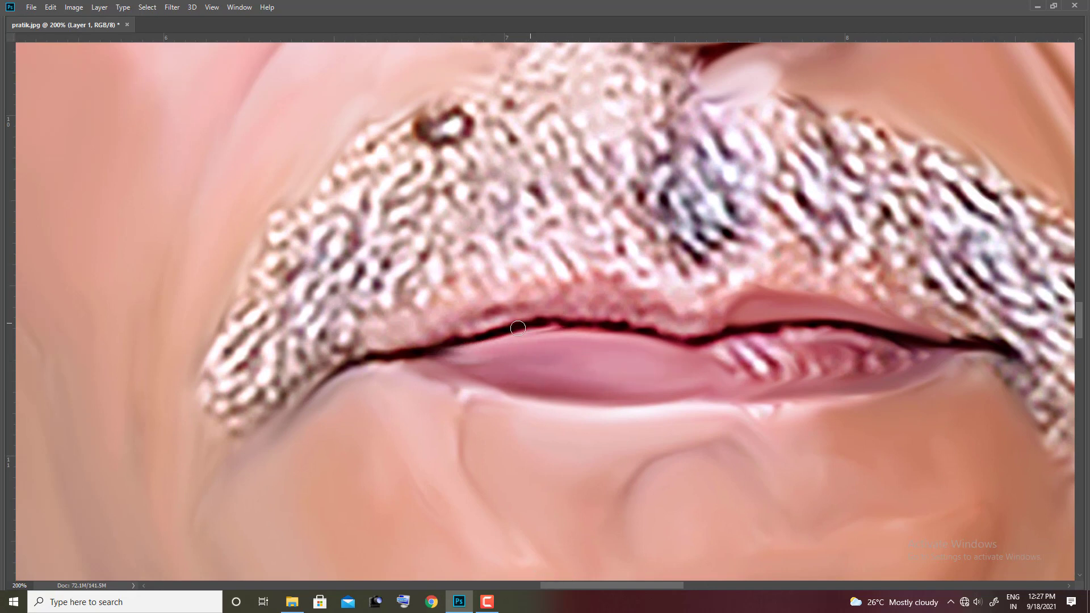
mouse_move(518, 328)
left_mouse_down()
mouse_move(483, 309)
mouse_move(640, 301)
mouse_move(580, 292)
mouse_move(560, 303)
left_mouse_up()
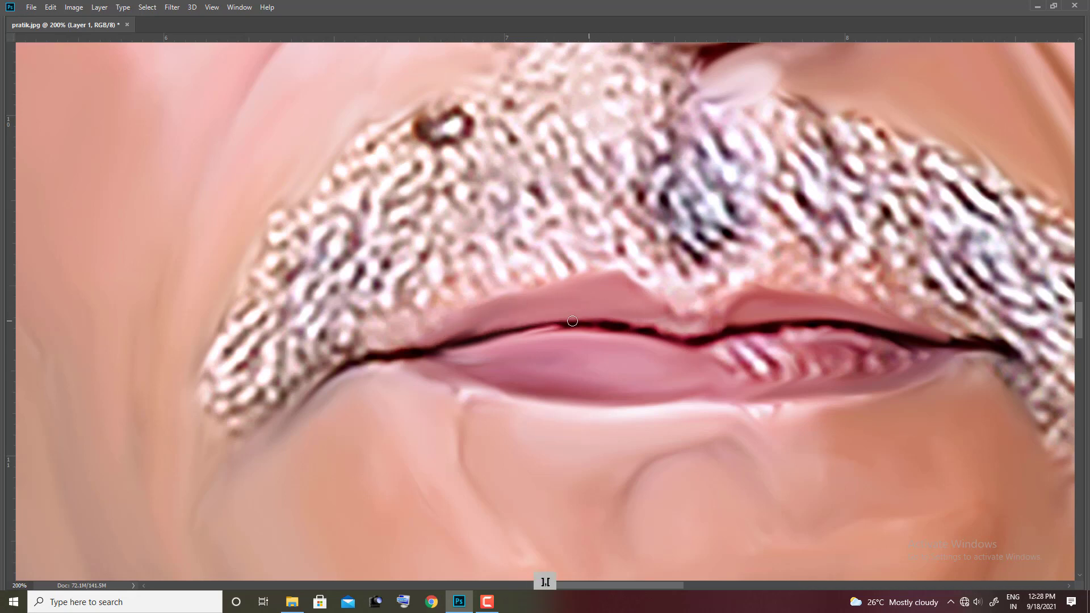
left_click_drag(624, 328, 471, 340)
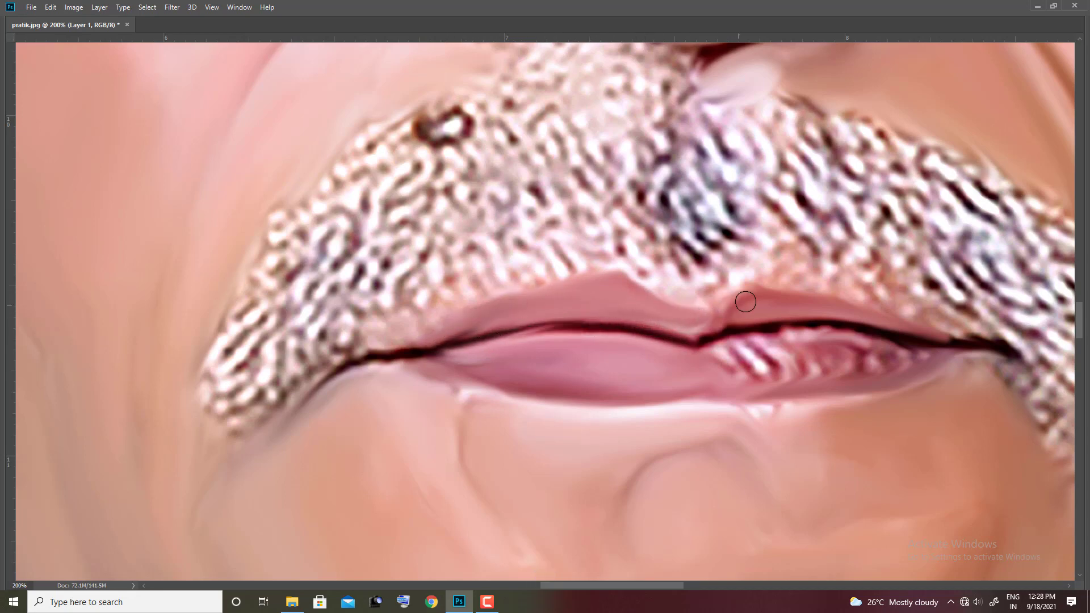
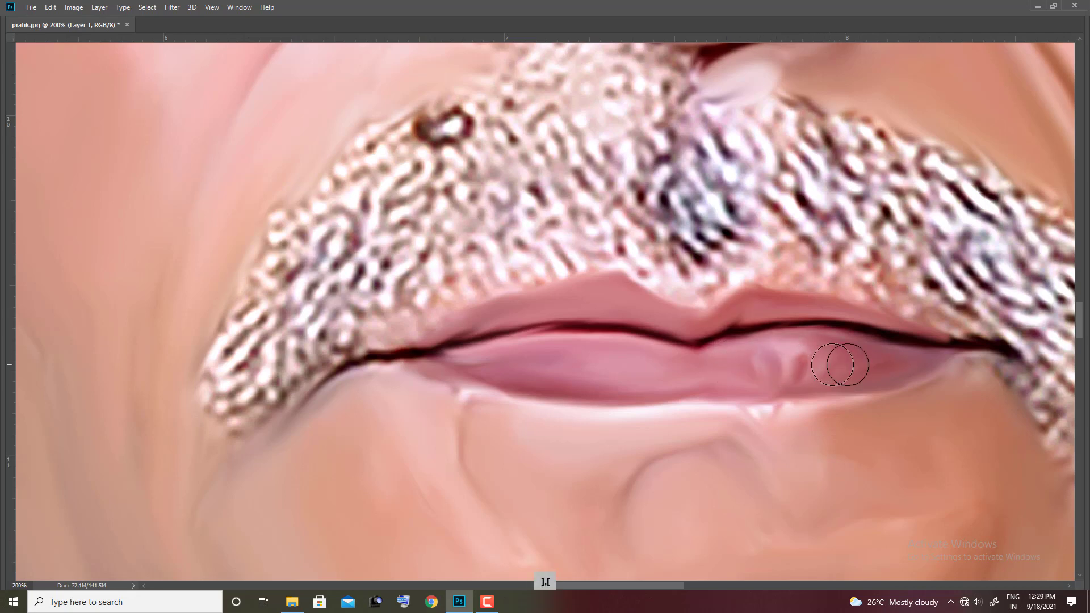
Smudge away the lower-lip bump and blend the moustache edge along the upper lip.
left_click_drag(840, 364, 734, 362)
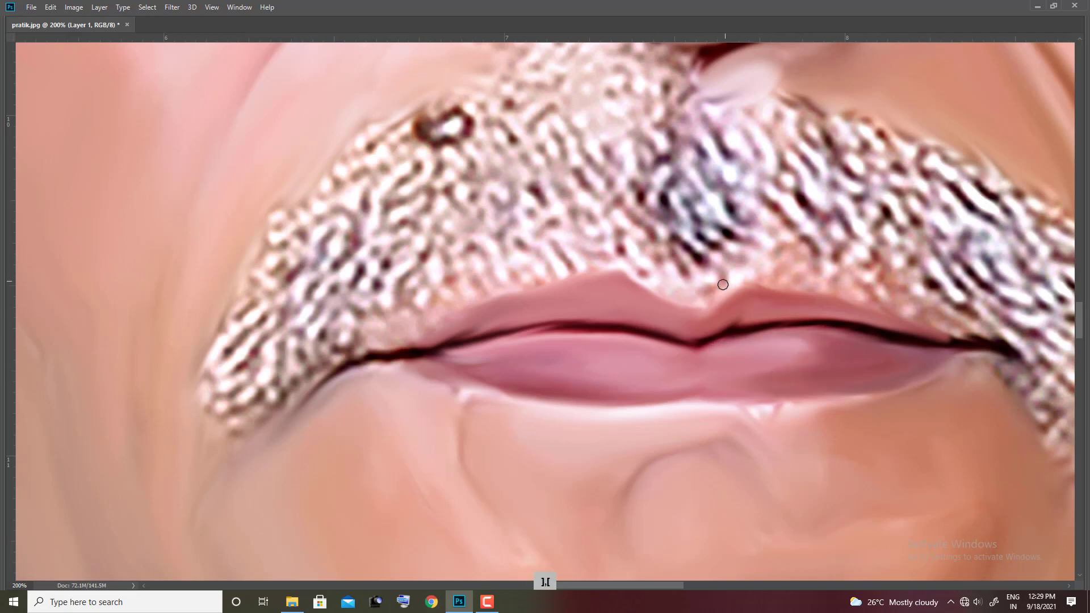
mouse_move(789, 273)
left_mouse_down()
mouse_move(682, 324)
mouse_move(640, 312)
mouse_move(674, 328)
mouse_move(599, 332)
left_mouse_up()
scroll(682, 269, "left", 5)
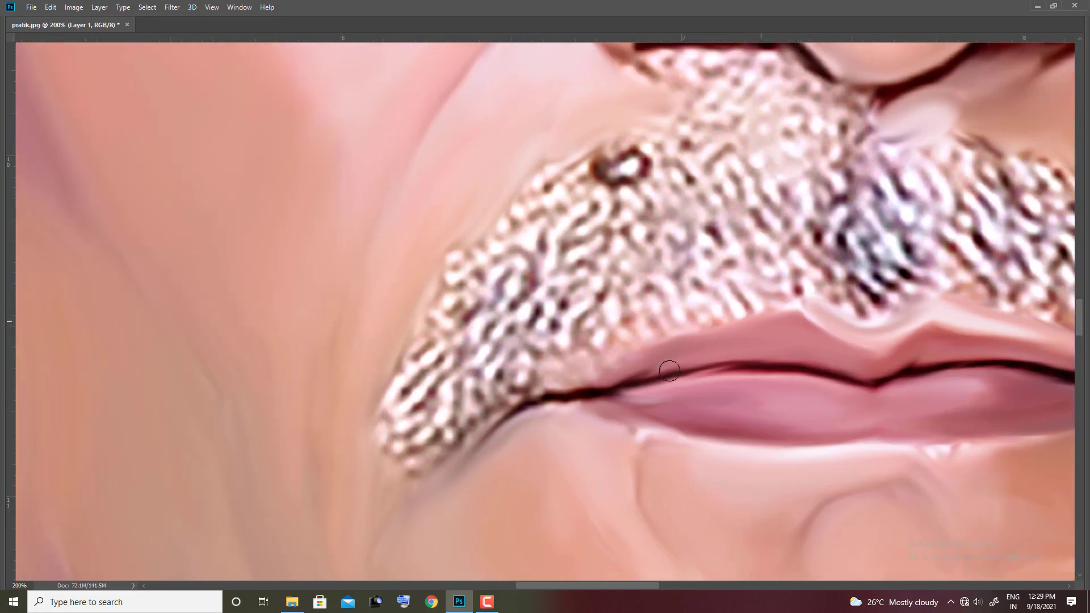
left_click_drag(589, 370, 623, 340)
mouse_move(787, 299)
left_mouse_down()
mouse_move(676, 326)
mouse_move(695, 318)
left_mouse_up()
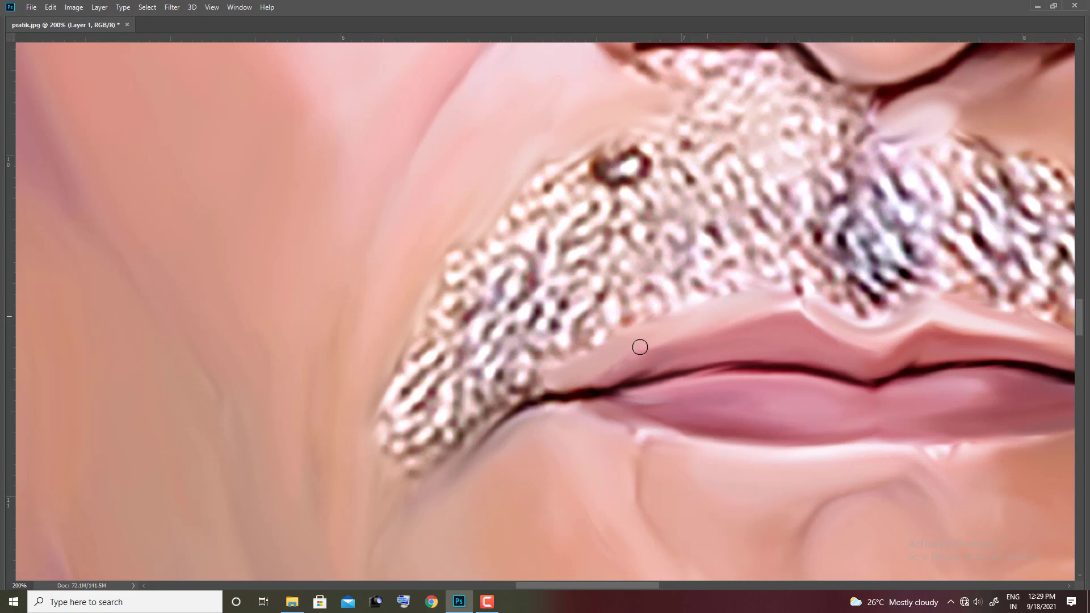
Smooth the speckled moustache texture under the nostril with a smaller brush.
scroll(732, 269, "up", 2)
scroll(732, 268, "right", 3)
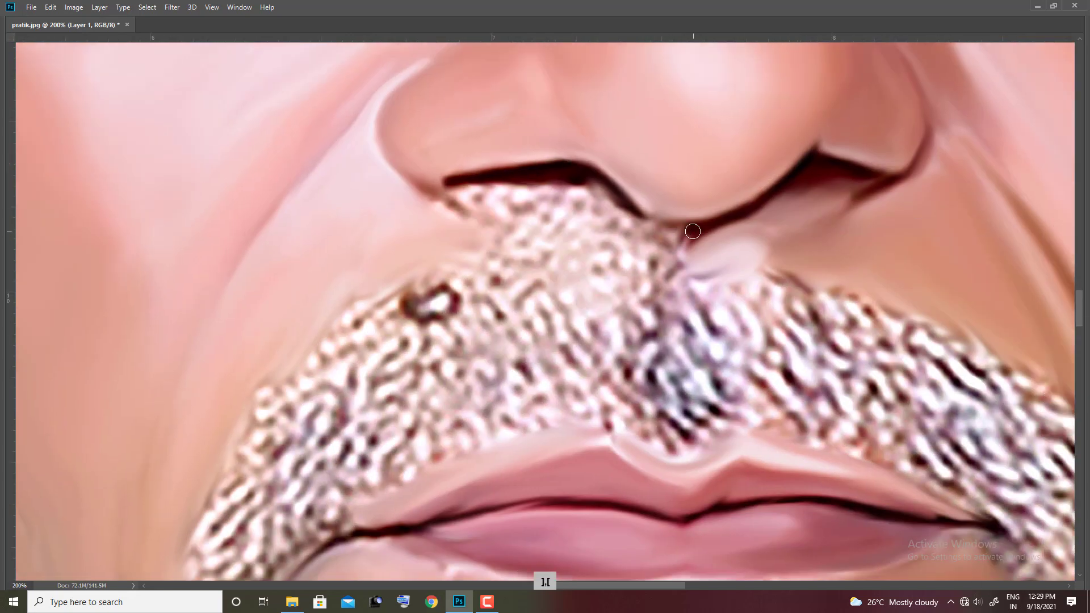
mouse_move(631, 230)
left_mouse_down()
mouse_move(594, 214)
mouse_move(594, 183)
mouse_move(577, 236)
mouse_move(528, 205)
mouse_move(458, 212)
left_mouse_up()
key("bracketleft")
mouse_move(417, 178)
left_mouse_down()
mouse_move(472, 265)
mouse_move(560, 236)
left_mouse_up()
key("ctrl+equal")
Zoom in on the brows and smudge the left eyebrow's lower edge into hair-like strokes.
key("ctrl+0")
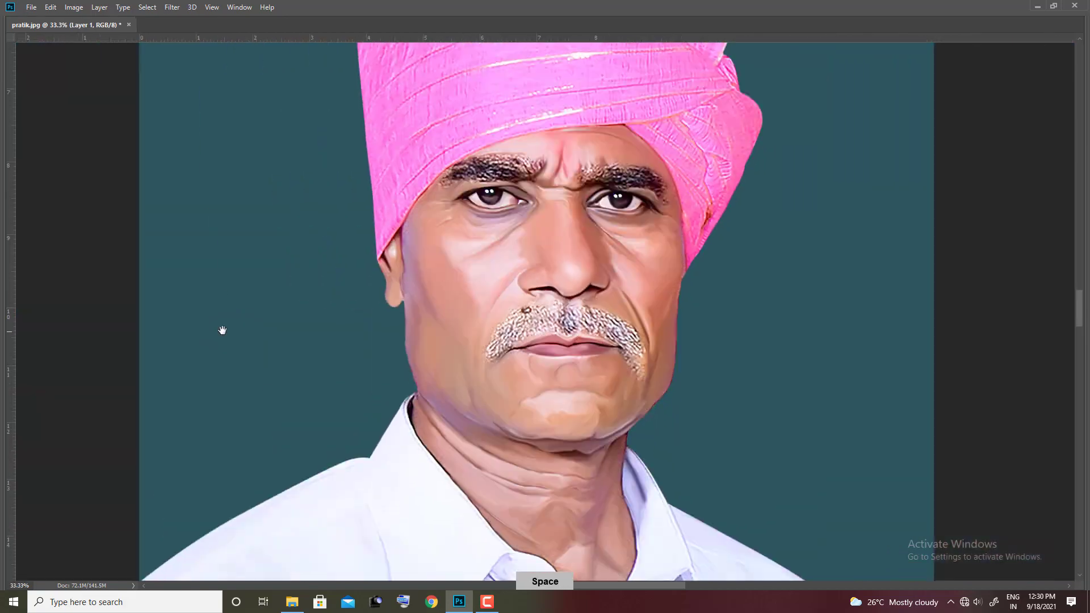
key("ctrl+equal")
left_click_drag(301, 352, 402, 328)
scroll(178, 267, "up", 5)
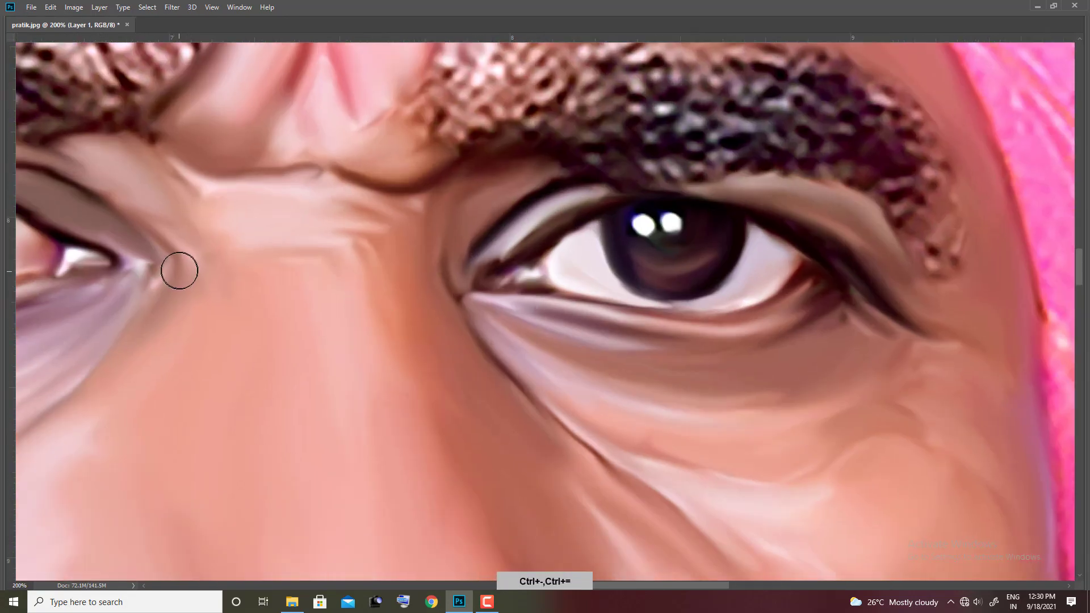
scroll(462, 364, "down", 3)
scroll(462, 365, "down", 2)
scroll(461, 196, "up", 6)
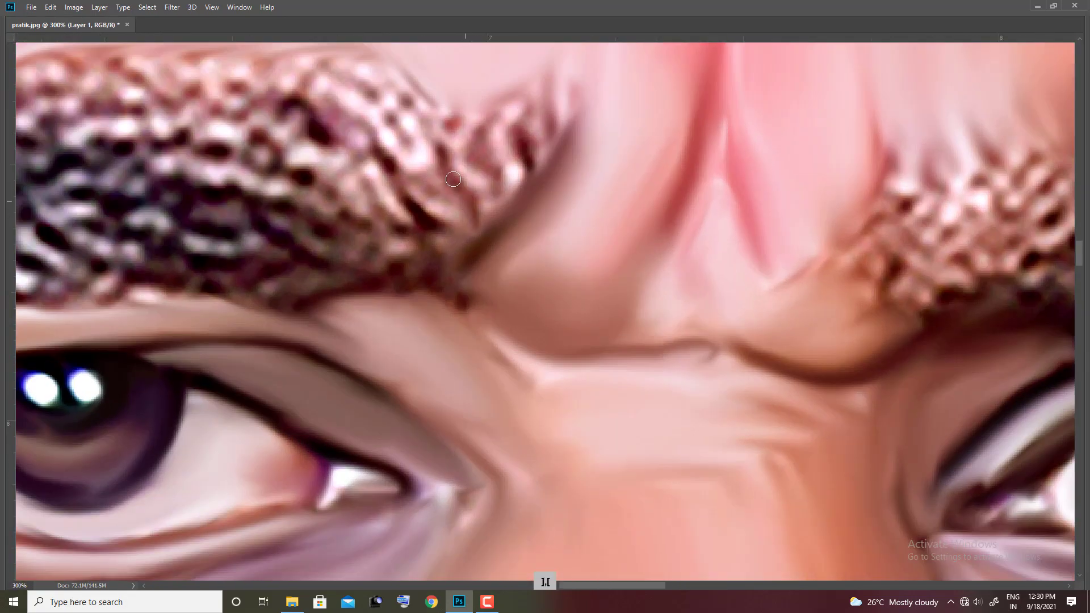
mouse_move(422, 203)
left_mouse_down()
mouse_move(458, 234)
mouse_move(391, 155)
mouse_move(433, 182)
mouse_move(433, 127)
mouse_move(471, 221)
mouse_move(460, 177)
mouse_move(487, 182)
mouse_move(465, 90)
mouse_move(421, 236)
mouse_move(385, 219)
mouse_move(420, 273)
left_mouse_up()
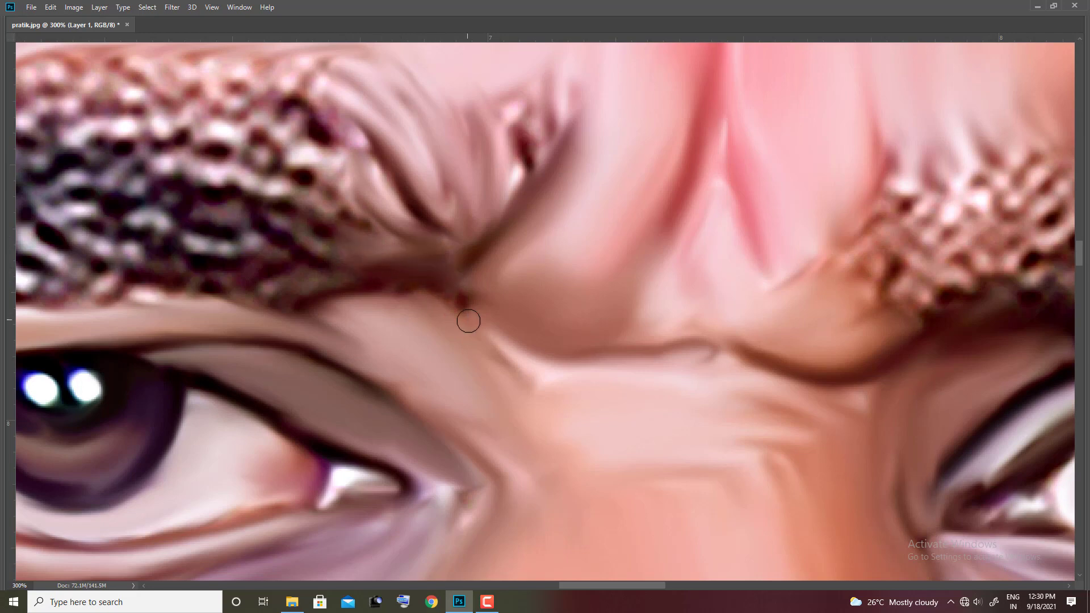
mouse_move(468, 321)
left_mouse_down()
mouse_move(223, 267)
mouse_move(261, 224)
mouse_move(331, 234)
mouse_move(363, 221)
mouse_move(243, 175)
left_mouse_up()
Pull the left eyebrow's beaded texture upward into smooth dark hair strands.
key("ctrl+minus")
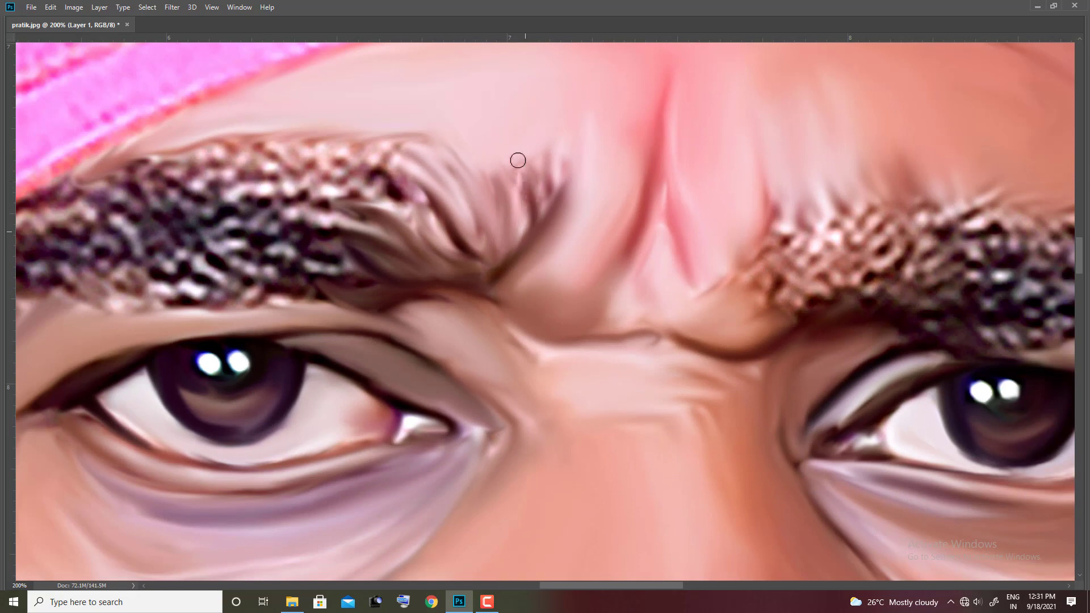
left_click_drag(545, 189, 509, 153)
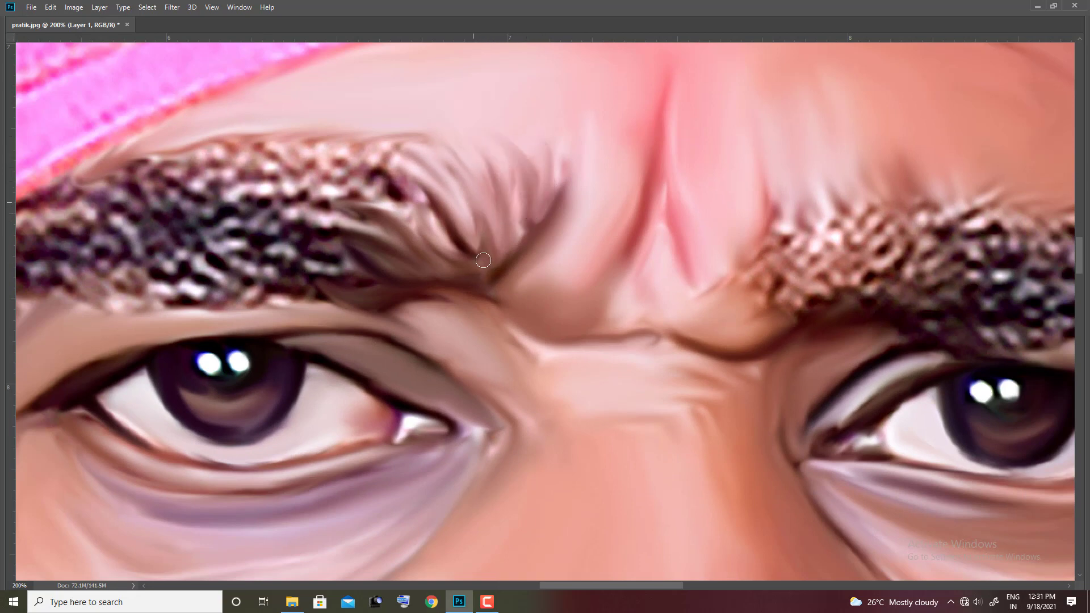
mouse_move(345, 295)
left_mouse_down()
mouse_move(515, 206)
mouse_move(427, 201)
left_mouse_up()
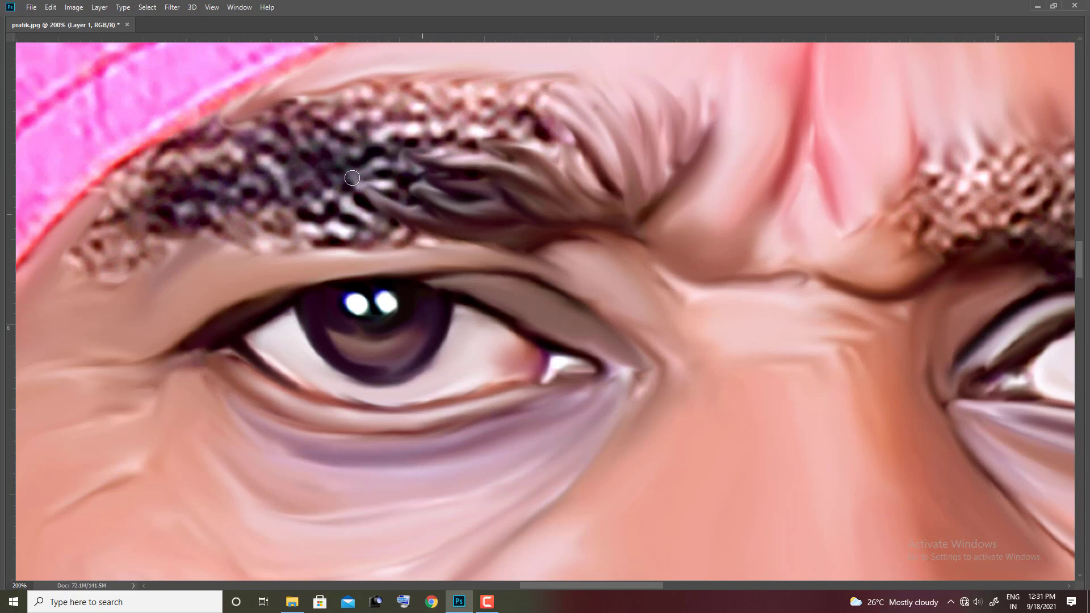
mouse_move(352, 178)
left_mouse_down()
mouse_move(328, 165)
mouse_move(387, 183)
mouse_move(382, 146)
mouse_move(306, 175)
mouse_move(397, 221)
mouse_move(265, 205)
mouse_move(316, 176)
mouse_move(215, 210)
mouse_move(372, 246)
mouse_move(219, 238)
mouse_move(229, 260)
mouse_move(416, 248)
mouse_move(258, 196)
mouse_move(195, 189)
mouse_move(108, 273)
mouse_move(175, 185)
mouse_move(177, 157)
mouse_move(66, 278)
mouse_move(138, 170)
mouse_move(341, 145)
mouse_move(294, 177)
mouse_move(358, 153)
mouse_move(334, 121)
mouse_move(350, 78)
mouse_move(244, 139)
mouse_move(516, 195)
mouse_move(438, 197)
mouse_move(591, 239)
mouse_move(301, 253)
left_mouse_up()
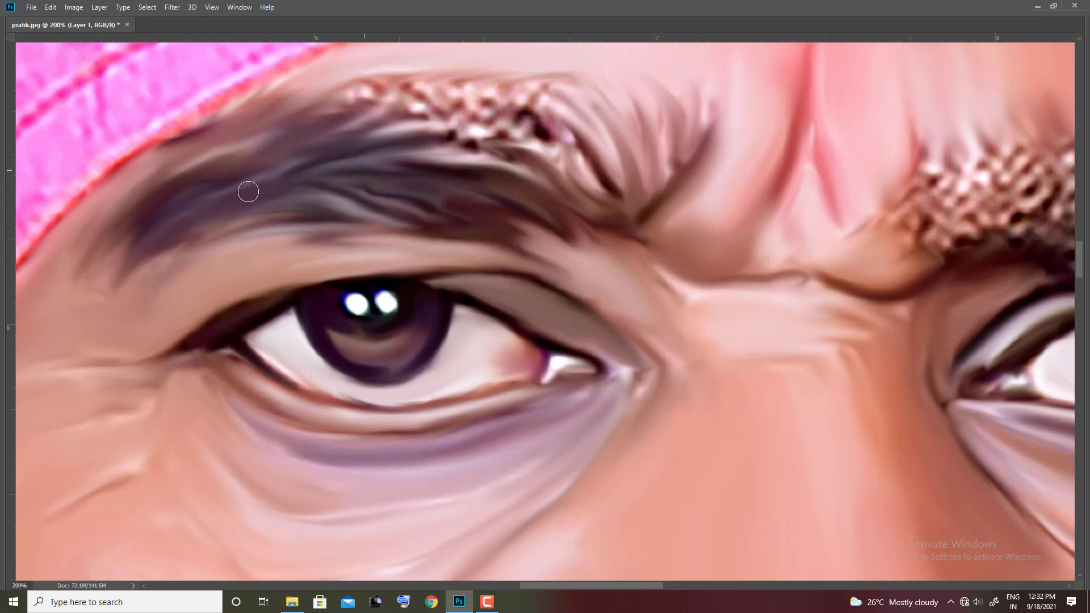
mouse_move(248, 192)
left_mouse_down()
mouse_move(397, 140)
mouse_move(500, 136)
mouse_move(350, 112)
mouse_move(348, 122)
mouse_move(432, 105)
left_mouse_up()
mouse_move(431, 105)
left_mouse_down()
mouse_move(227, 94)
mouse_move(357, 176)
mouse_move(228, 106)
mouse_move(236, 83)
mouse_move(389, 112)
mouse_move(346, 182)
left_mouse_up()
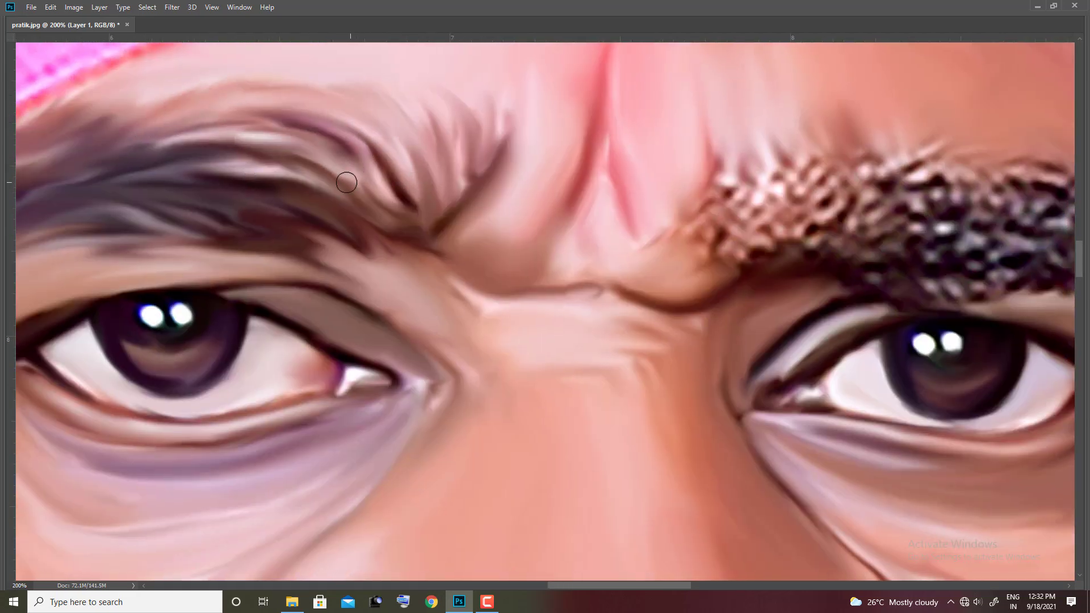
Smudge the right eyebrow's inner end and lower band into smooth dark strands.
left_click_drag(308, 151, 338, 154)
left_click_drag(658, 201, 268, 175)
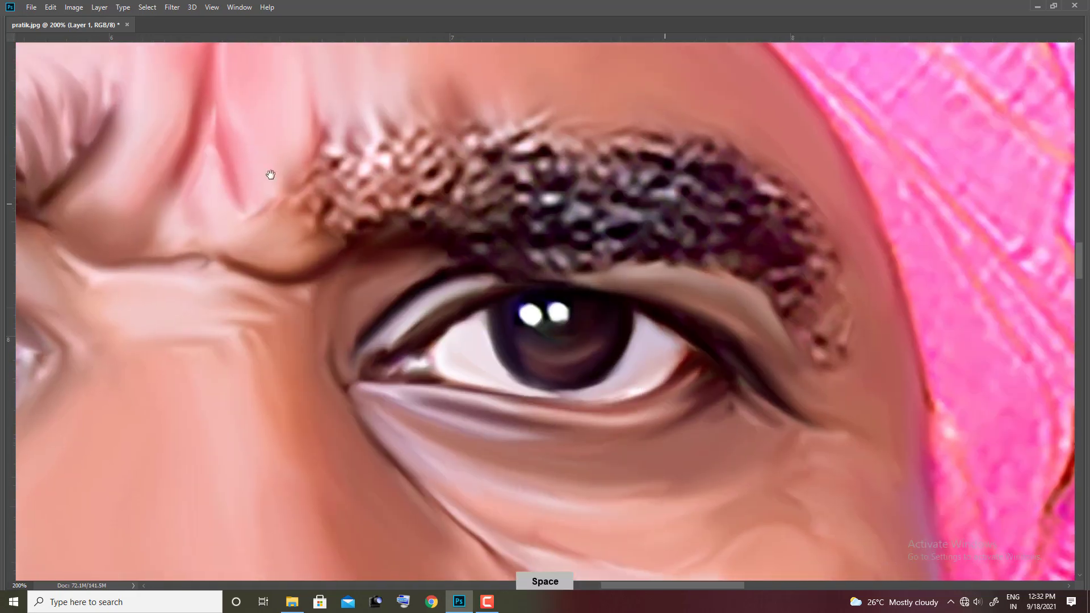
mouse_move(358, 208)
left_mouse_down()
mouse_move(335, 171)
mouse_move(367, 125)
mouse_move(375, 186)
mouse_move(494, 145)
mouse_move(426, 193)
mouse_move(536, 228)
mouse_move(477, 268)
mouse_move(479, 281)
mouse_move(489, 263)
mouse_move(625, 216)
mouse_move(533, 209)
mouse_move(591, 182)
mouse_move(596, 243)
mouse_move(325, 205)
left_mouse_up()
key("space")
mouse_move(470, 214)
left_mouse_down()
mouse_move(499, 236)
mouse_move(496, 273)
mouse_move(575, 342)
mouse_move(554, 244)
mouse_move(567, 237)
mouse_move(347, 152)
mouse_move(501, 202)
mouse_move(482, 146)
mouse_move(550, 226)
mouse_move(496, 157)
mouse_move(340, 122)
mouse_move(416, 158)
mouse_move(250, 145)
mouse_move(299, 83)
mouse_move(445, 148)
mouse_move(417, 145)
mouse_move(499, 147)
left_mouse_up()
mouse_move(471, 197)
left_mouse_down()
mouse_move(343, 212)
mouse_move(493, 214)
mouse_move(557, 261)
mouse_move(570, 347)
left_mouse_up()
Return to the left eyebrow and extend dark strands to its outer end.
mouse_move(344, 140)
left_mouse_down()
mouse_move(214, 189)
mouse_move(493, 201)
left_mouse_up()
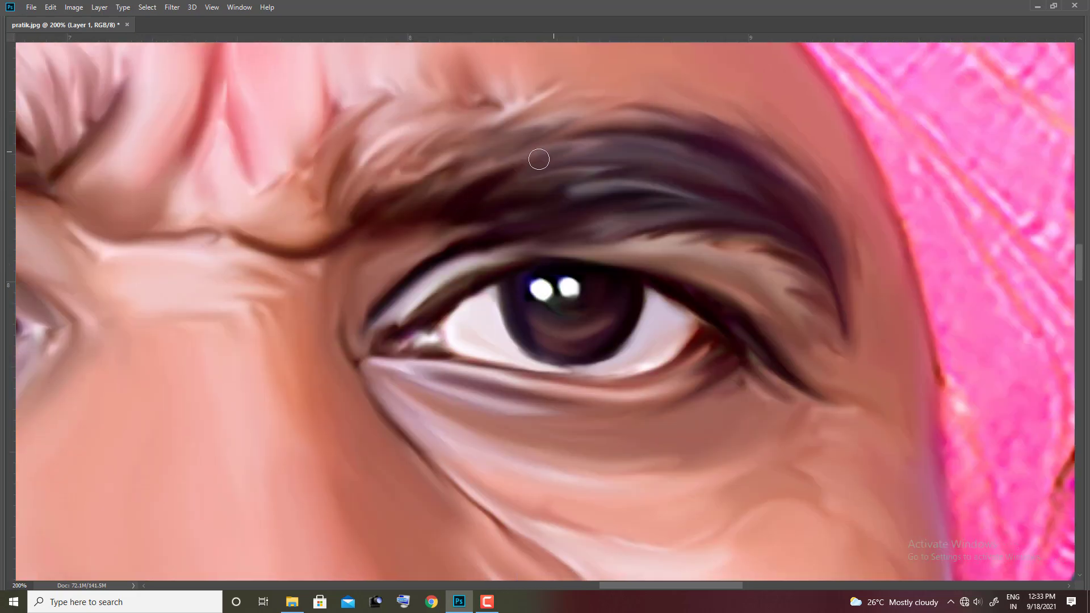
mouse_move(540, 160)
left_mouse_down()
mouse_move(346, 214)
mouse_move(348, 189)
mouse_move(518, 94)
mouse_move(488, 129)
left_mouse_up()
key("ctrl+minus")
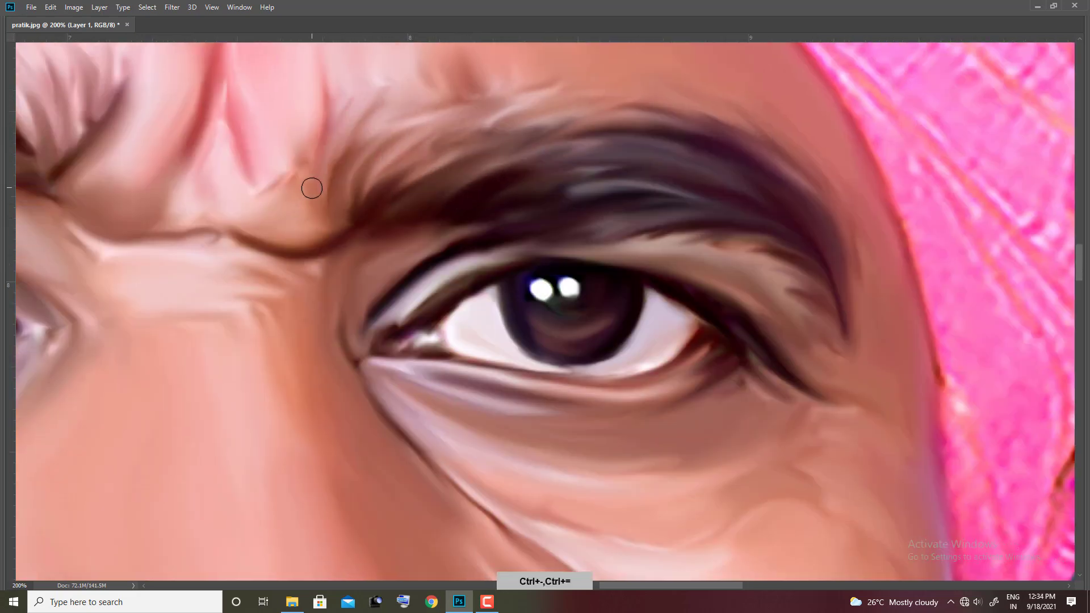
left_click_drag(311, 187, 403, 215)
key("ctrl+equal")
left_click_drag(414, 153, 511, 420)
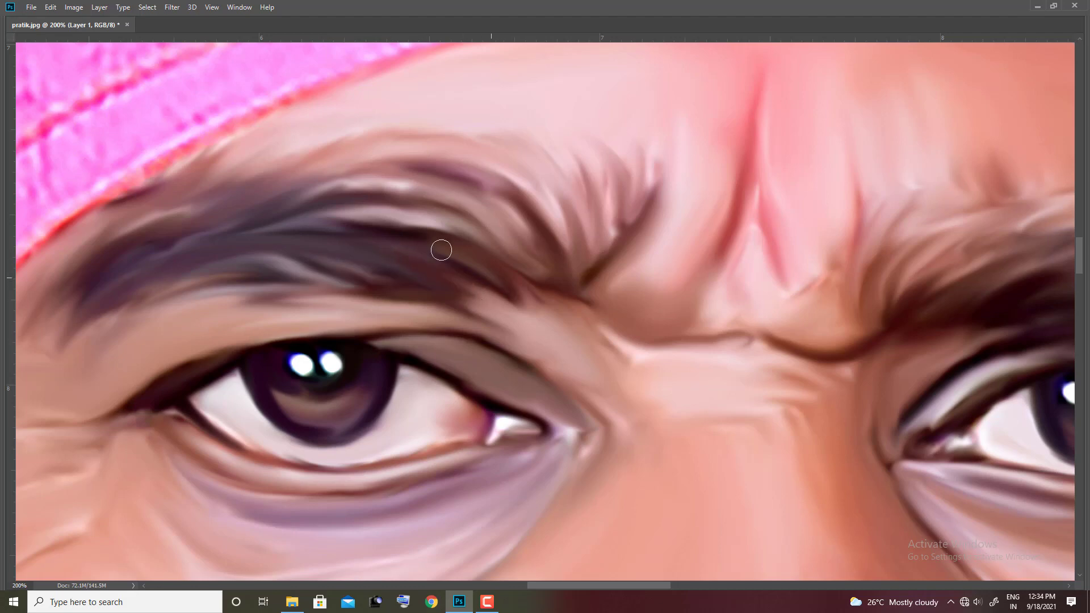
left_click_drag(441, 249, 408, 253)
mouse_move(426, 303)
left_mouse_down()
mouse_move(190, 253)
mouse_move(195, 244)
mouse_move(90, 292)
mouse_move(66, 289)
mouse_move(343, 238)
left_mouse_up()
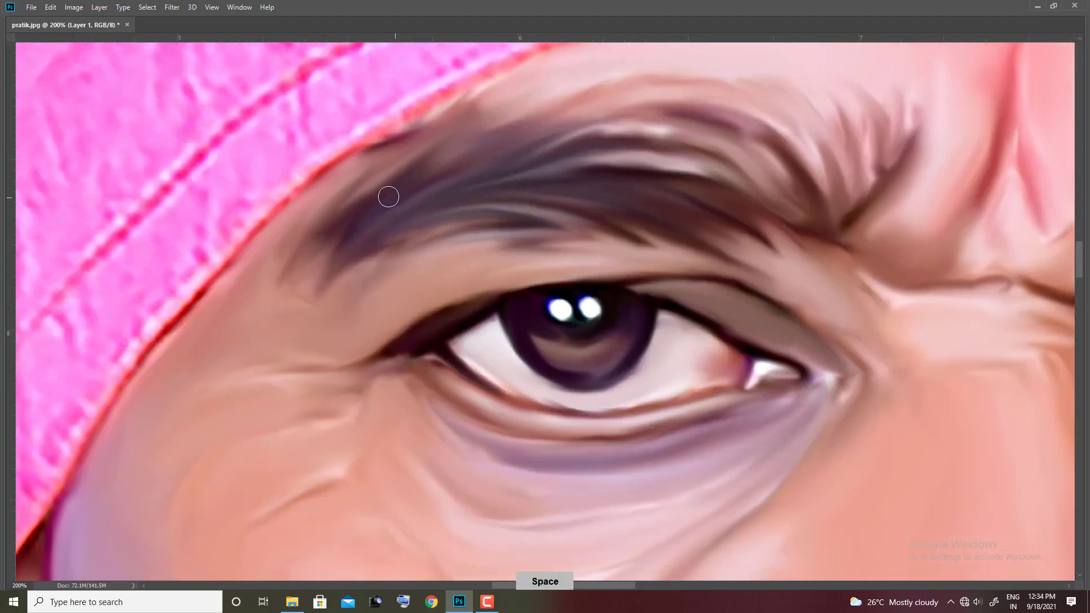
With a smaller brush, blend the left brow's upper edge and refine its inner strands.
key("bracketleft")
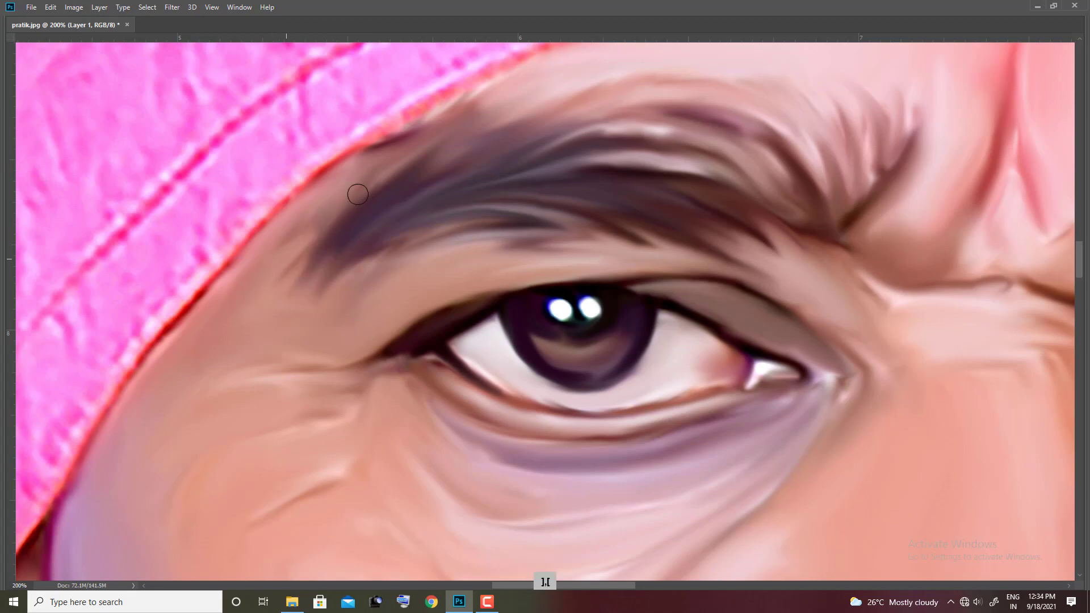
mouse_move(468, 115)
left_mouse_down()
mouse_move(365, 158)
mouse_move(269, 239)
left_mouse_up()
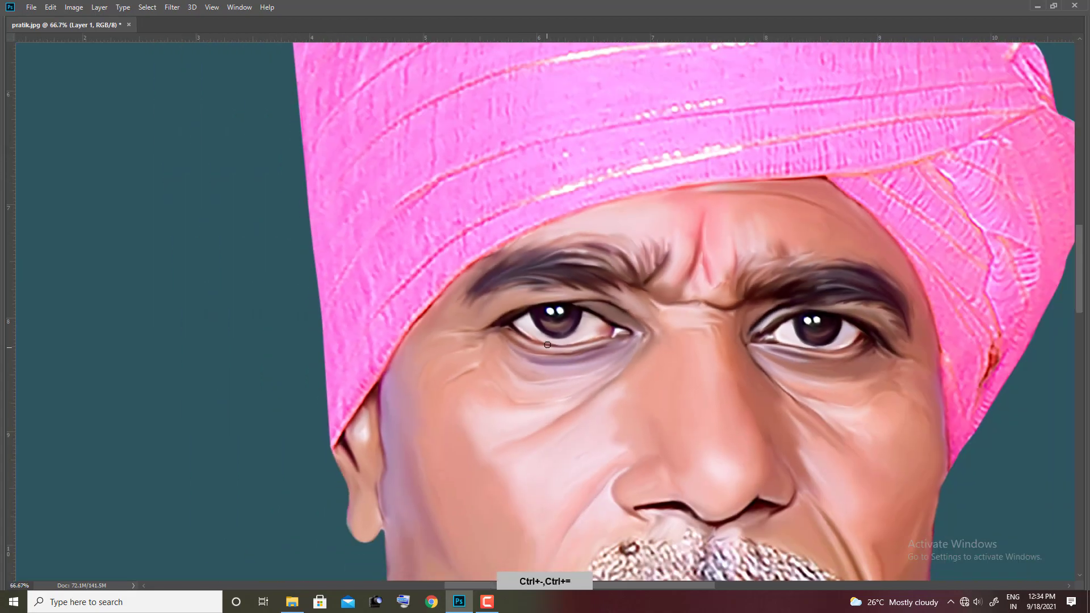
left_click_drag(480, 184, 412, 222)
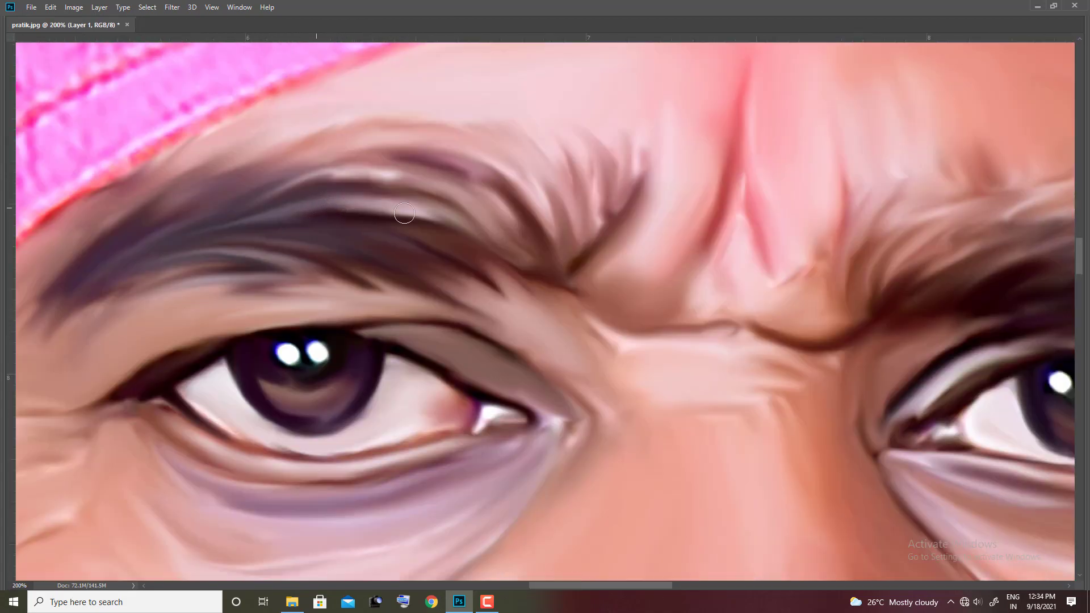
mouse_move(318, 199)
left_mouse_down()
mouse_move(412, 222)
mouse_move(331, 182)
mouse_move(466, 192)
mouse_move(448, 185)
mouse_move(550, 233)
mouse_move(478, 163)
left_mouse_up()
Smudge the moustache hairs and the speckles below them into smooth strands.
mouse_move(588, 255)
left_mouse_down()
mouse_move(579, 369)
mouse_move(558, 330)
left_mouse_up()
scroll(579, 370, "down", 5)
scroll(558, 331, "up", 3)
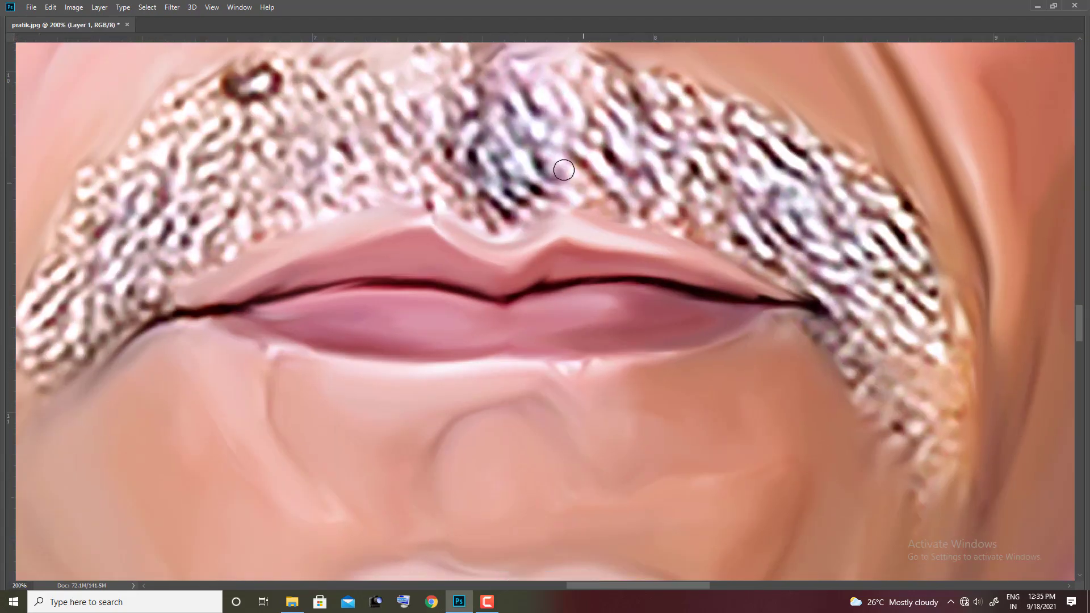
mouse_move(557, 168)
left_mouse_down()
mouse_move(510, 166)
mouse_move(531, 213)
mouse_move(494, 114)
mouse_move(510, 107)
mouse_move(611, 195)
mouse_move(598, 161)
mouse_move(611, 116)
mouse_move(659, 226)
mouse_move(645, 163)
mouse_move(712, 221)
mouse_move(674, 158)
left_mouse_up()
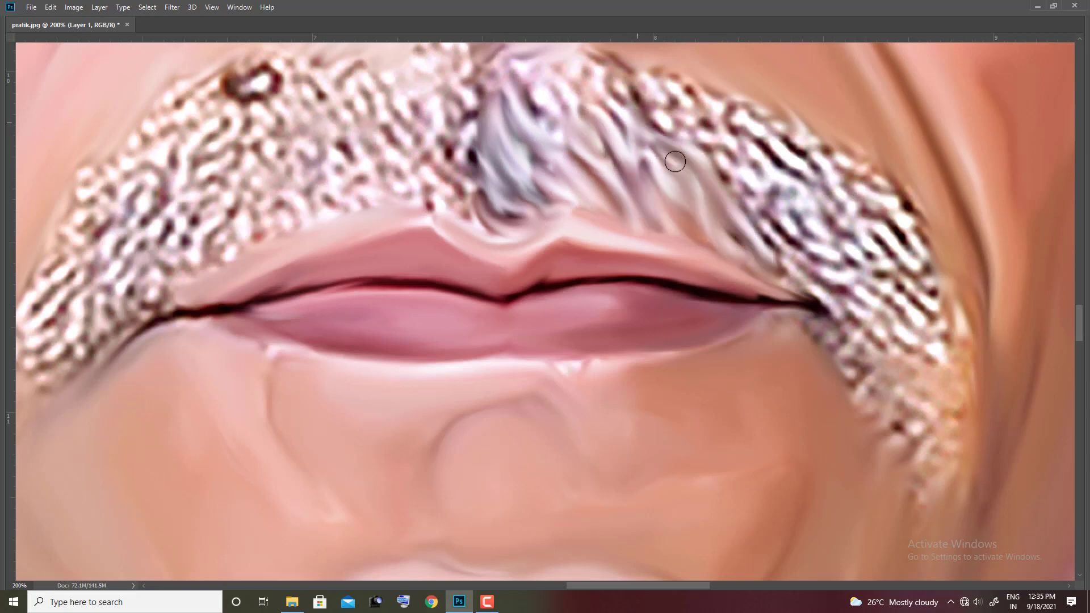
mouse_move(688, 321)
left_mouse_down()
mouse_move(777, 376)
mouse_move(761, 333)
mouse_move(693, 279)
mouse_move(776, 265)
mouse_move(698, 229)
mouse_move(690, 250)
mouse_move(727, 338)
mouse_move(626, 246)
mouse_move(548, 195)
mouse_move(552, 219)
mouse_move(623, 172)
mouse_move(662, 200)
mouse_move(560, 211)
mouse_move(486, 194)
mouse_move(559, 303)
left_mouse_up()
key("space")
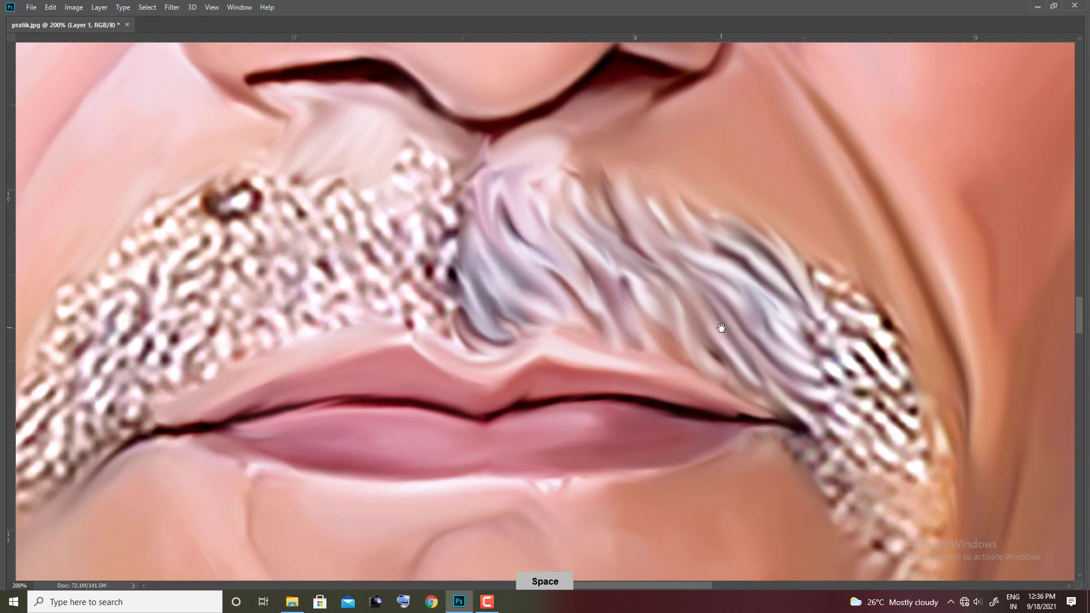
mouse_move(871, 447)
left_mouse_down()
mouse_move(569, 312)
mouse_move(608, 292)
mouse_move(516, 205)
mouse_move(591, 251)
mouse_move(556, 191)
mouse_move(604, 255)
mouse_move(564, 177)
mouse_move(633, 360)
mouse_move(581, 335)
left_mouse_up()
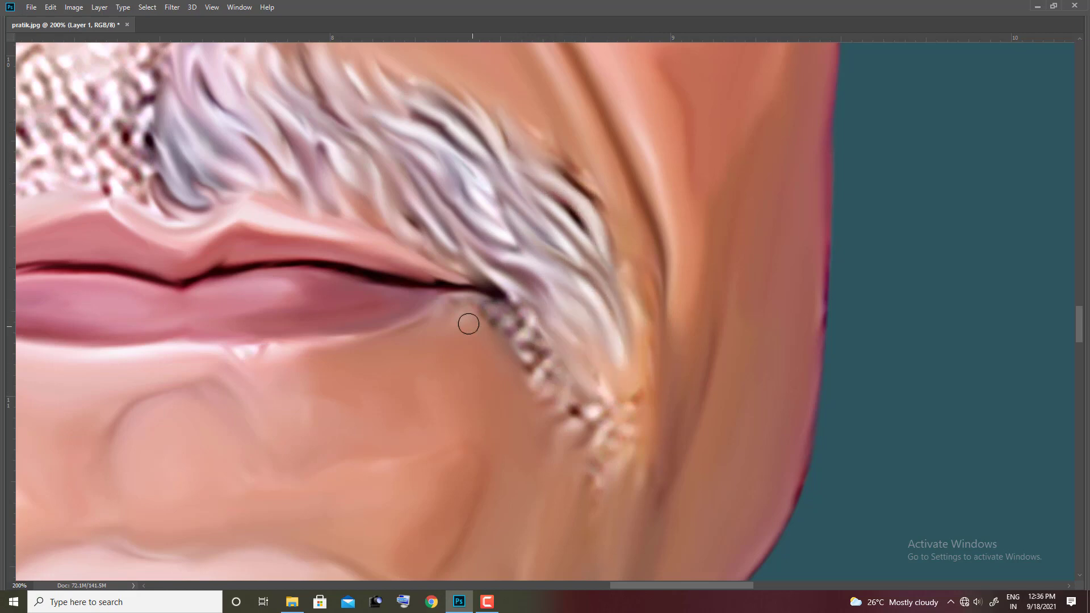
mouse_move(525, 312)
left_mouse_down()
mouse_move(550, 328)
mouse_move(641, 282)
left_mouse_up()
Smooth the moustache's other side, including the lip corner and cheek edge.
left_click_drag(543, 134, 1054, 383)
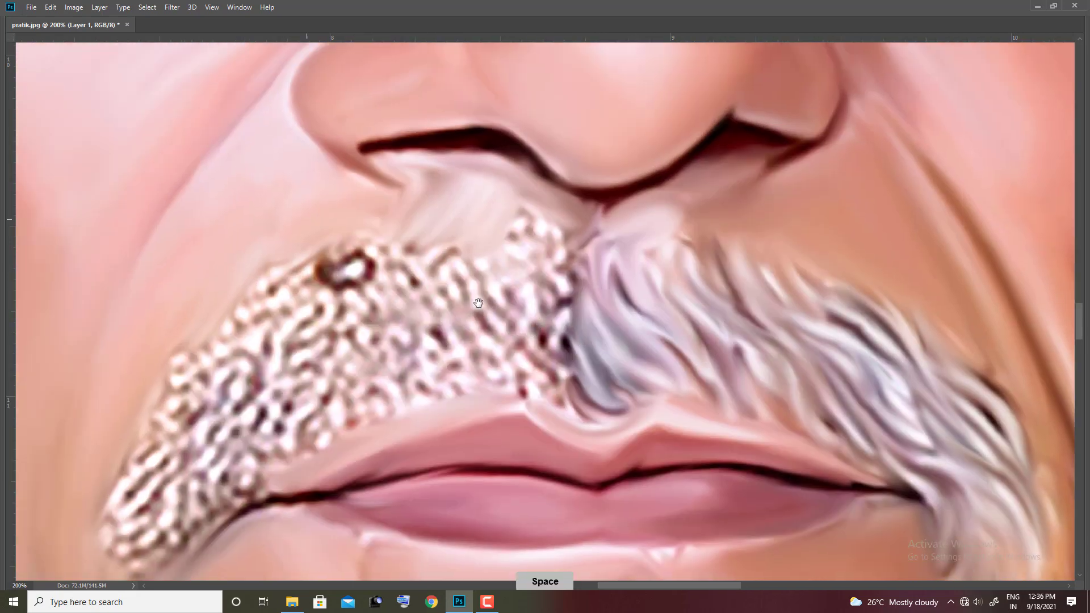
mouse_move(654, 297)
left_mouse_down()
mouse_move(628, 277)
mouse_move(610, 358)
mouse_move(658, 431)
mouse_move(603, 401)
mouse_move(580, 354)
mouse_move(587, 322)
mouse_move(572, 265)
mouse_move(545, 340)
mouse_move(615, 310)
mouse_move(564, 309)
mouse_move(538, 442)
left_mouse_up()
mouse_move(508, 308)
left_mouse_down()
mouse_move(596, 212)
mouse_move(599, 171)
mouse_move(511, 199)
mouse_move(445, 253)
mouse_move(451, 311)
mouse_move(535, 244)
mouse_move(572, 287)
mouse_move(611, 292)
mouse_move(665, 256)
mouse_move(602, 302)
mouse_move(567, 309)
mouse_move(543, 358)
mouse_move(579, 182)
mouse_move(540, 284)
left_mouse_up()
mouse_move(477, 392)
left_mouse_down()
mouse_move(554, 183)
mouse_move(486, 317)
mouse_move(520, 229)
mouse_move(472, 227)
mouse_move(594, 201)
left_mouse_up()
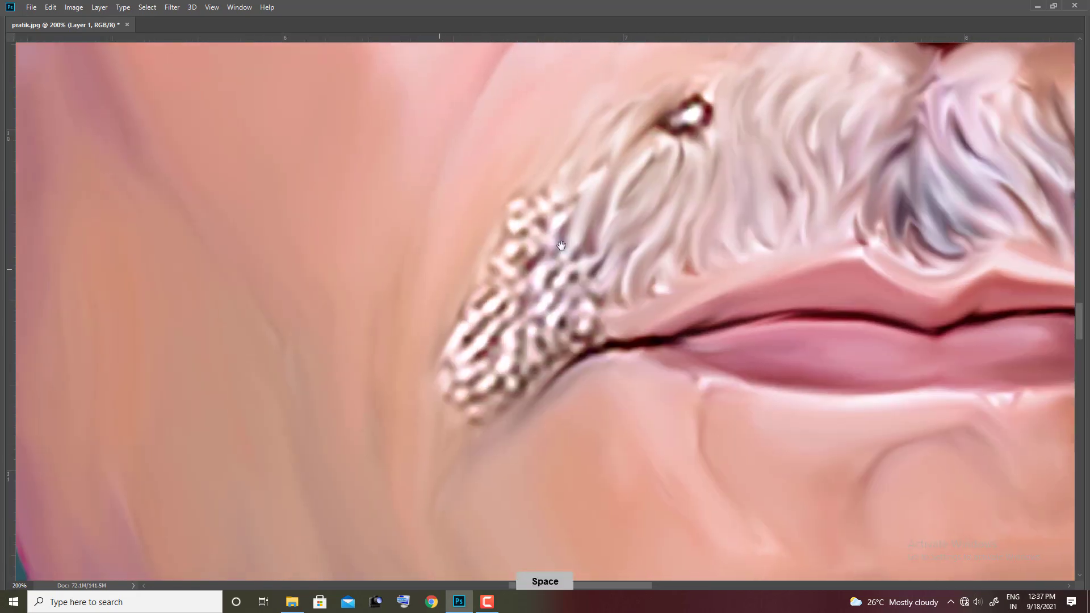
mouse_move(560, 243)
left_mouse_down()
mouse_move(511, 253)
mouse_move(662, 201)
mouse_move(666, 256)
mouse_move(585, 267)
mouse_move(596, 255)
mouse_move(597, 152)
mouse_move(574, 227)
mouse_move(547, 175)
mouse_move(539, 243)
mouse_move(521, 230)
mouse_move(579, 261)
mouse_move(579, 199)
left_mouse_up()
mouse_move(514, 288)
left_mouse_down()
mouse_move(599, 214)
mouse_move(581, 175)
left_mouse_up()
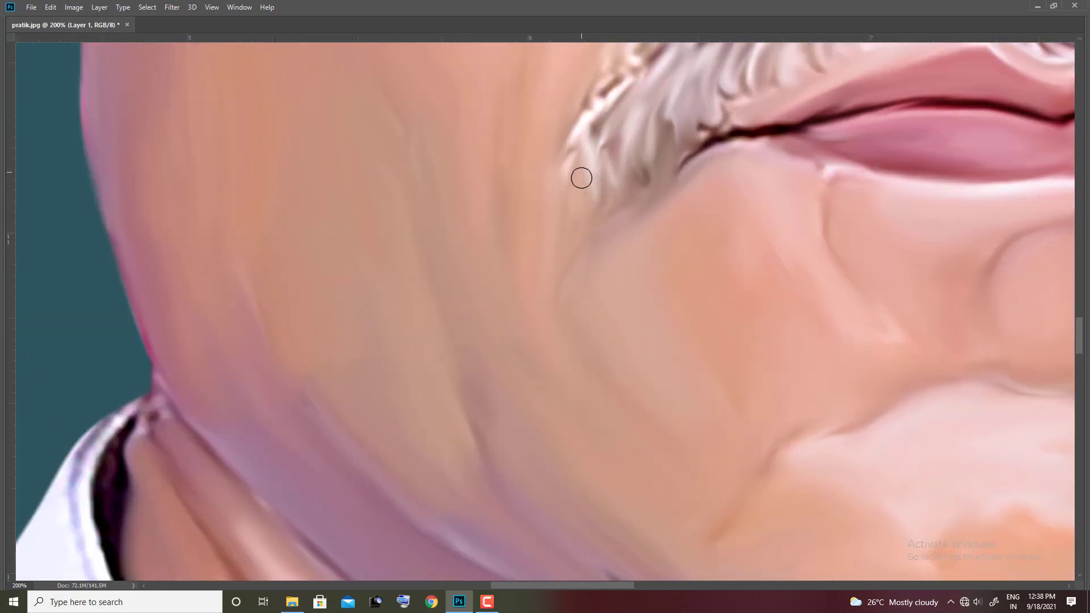
mouse_move(634, 66)
left_mouse_down()
mouse_move(627, 185)
mouse_move(599, 190)
mouse_move(675, 165)
left_mouse_up()
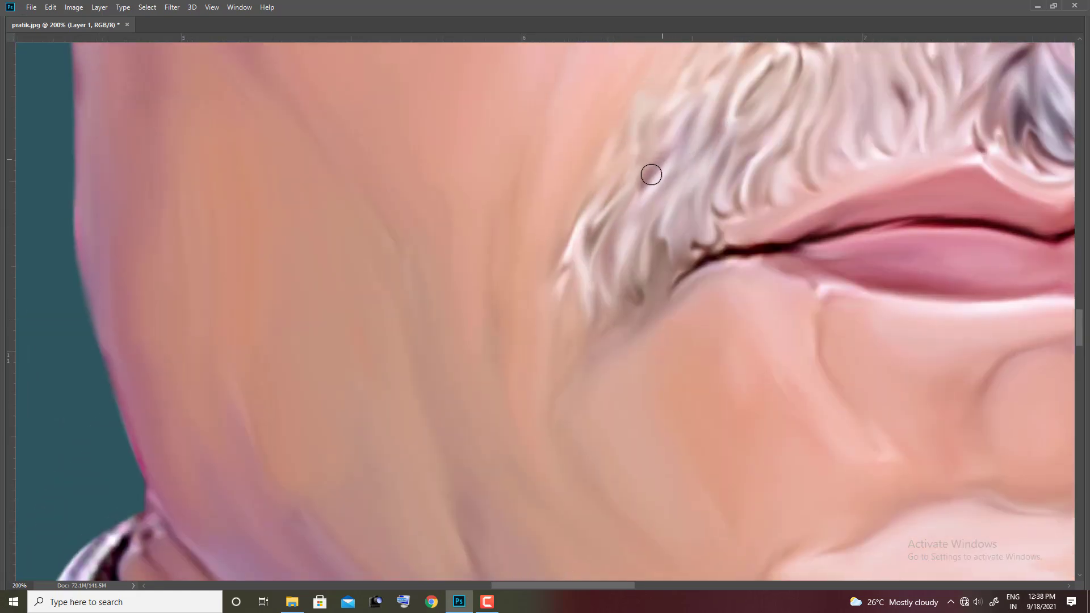
Zoom closer to the mole above the moustache, then fit the view and move to the turban.
left_click(649, 176, "ctrl")
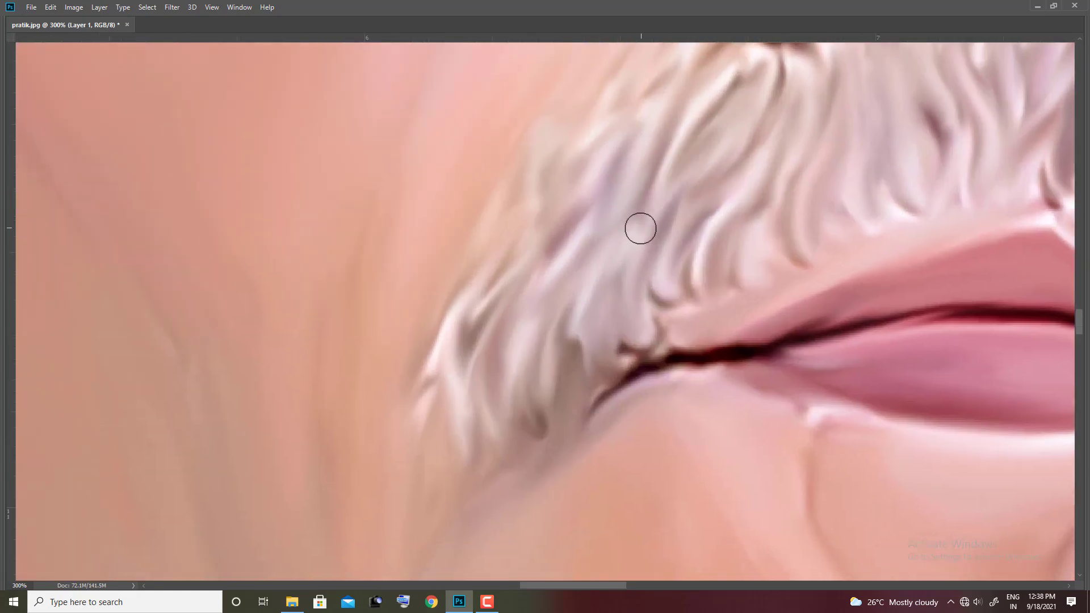
mouse_move(640, 228)
left_mouse_down()
mouse_move(686, 146)
mouse_move(662, 171)
mouse_move(717, 143)
mouse_move(704, 122)
mouse_move(675, 133)
mouse_move(665, 166)
left_mouse_up()
key("bracketright")
key("bracketleft")
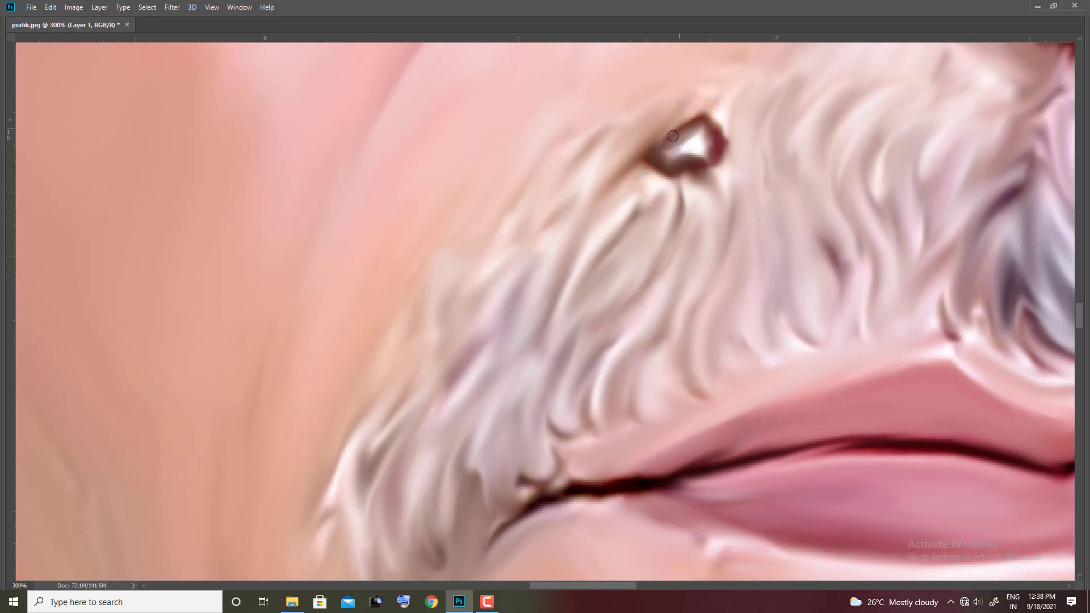
key("ctrl+0")
scroll(768, 376, "up", 3)
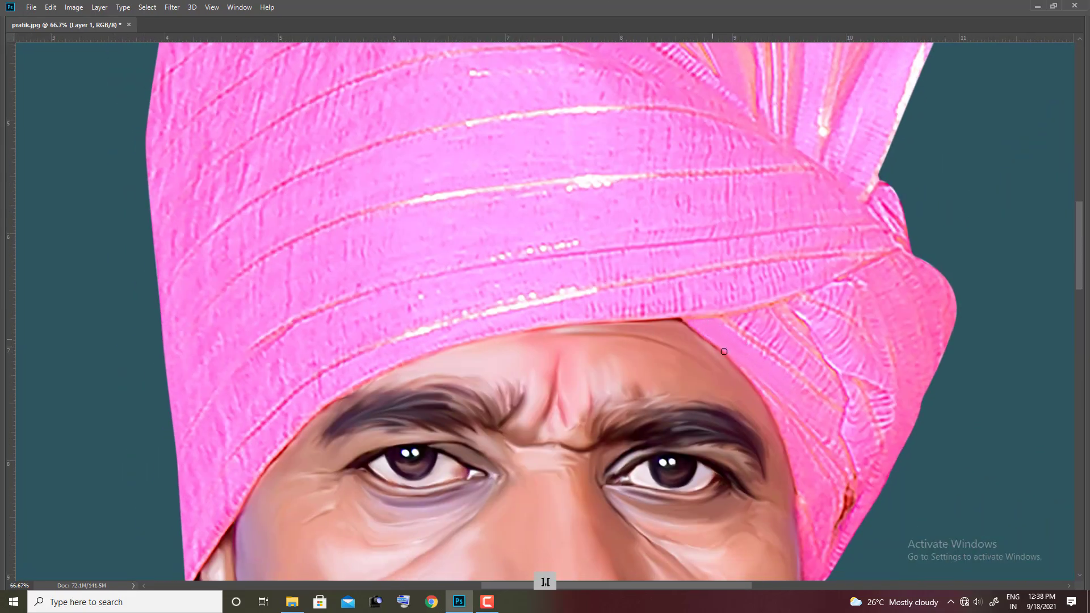
Smooth the turban fold near the brow and switch to a soft round brush at size 60.
left_click_drag(793, 387, 826, 385)
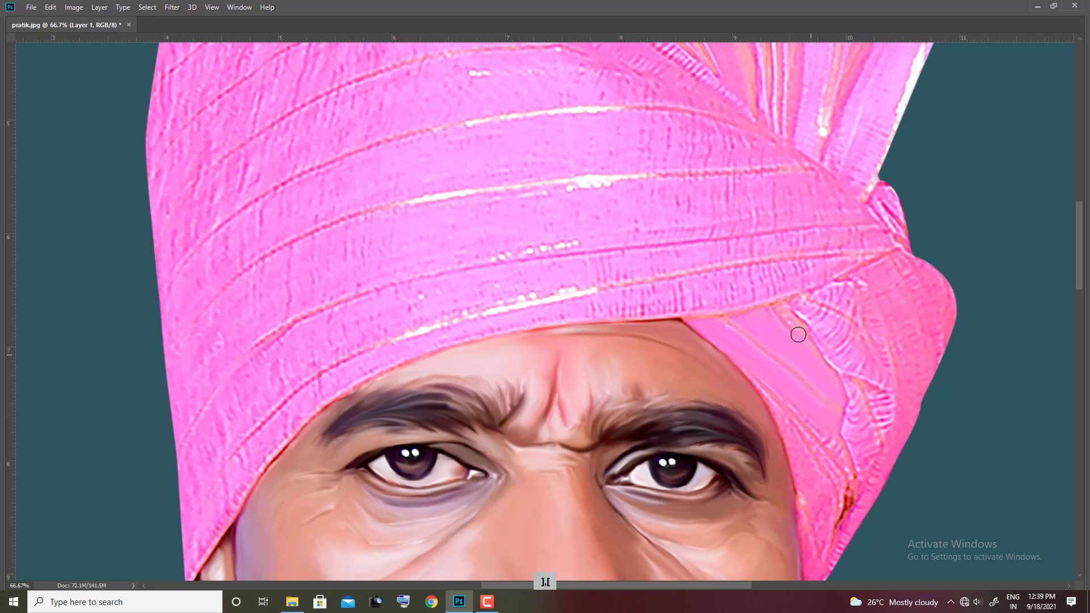
left_click_drag(798, 335, 767, 314)
key("Tab")
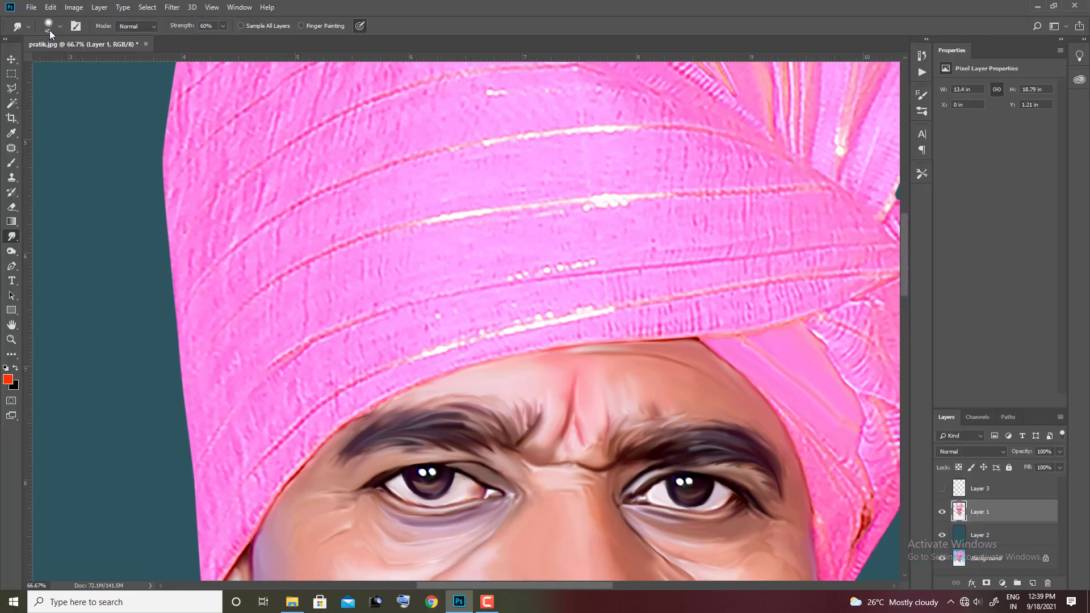
left_click(49, 28)
scroll(350, 365, "up", 5)
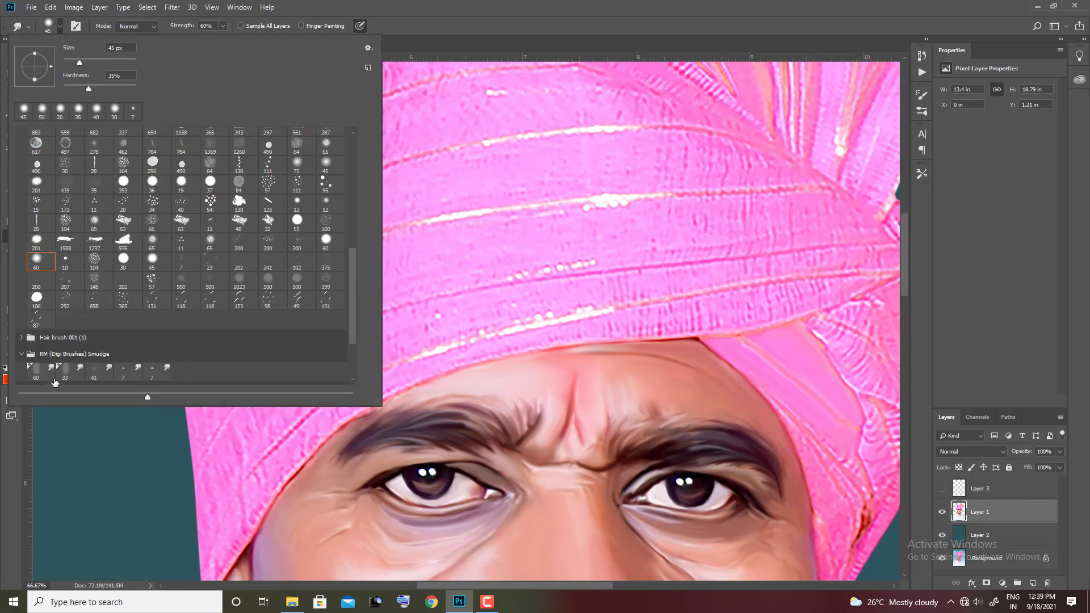
left_click(401, 280)
Smooth the lower turban bands and the side folds beside the temple and forehead.
mouse_move(337, 410)
left_mouse_down()
mouse_move(282, 474)
mouse_move(409, 340)
mouse_move(428, 360)
mouse_move(382, 389)
left_mouse_up()
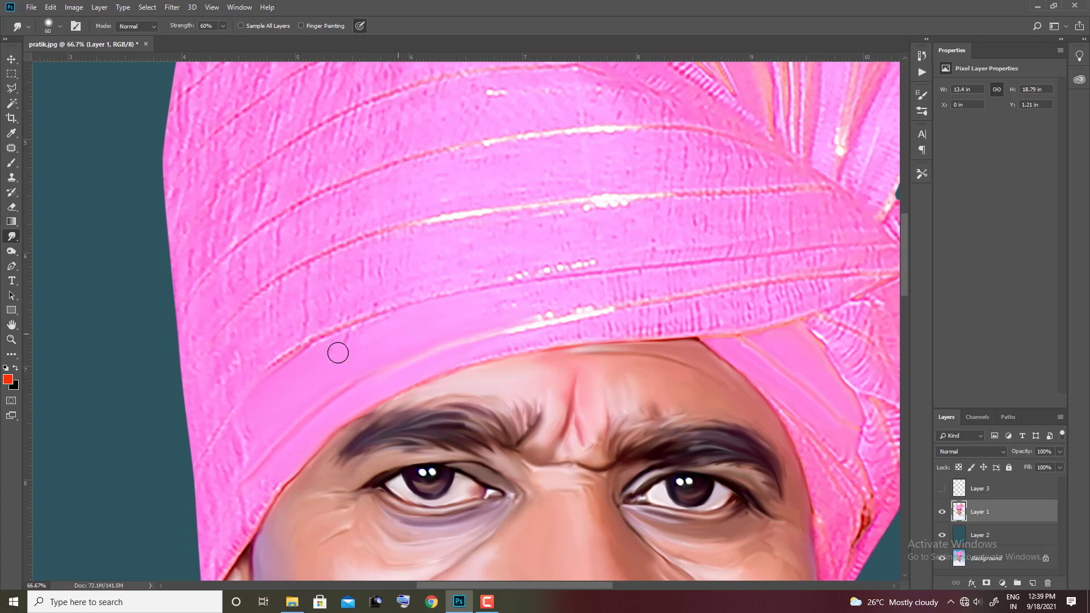
mouse_move(337, 353)
left_mouse_down()
mouse_move(280, 355)
mouse_move(263, 304)
mouse_move(372, 284)
mouse_move(558, 299)
left_mouse_up()
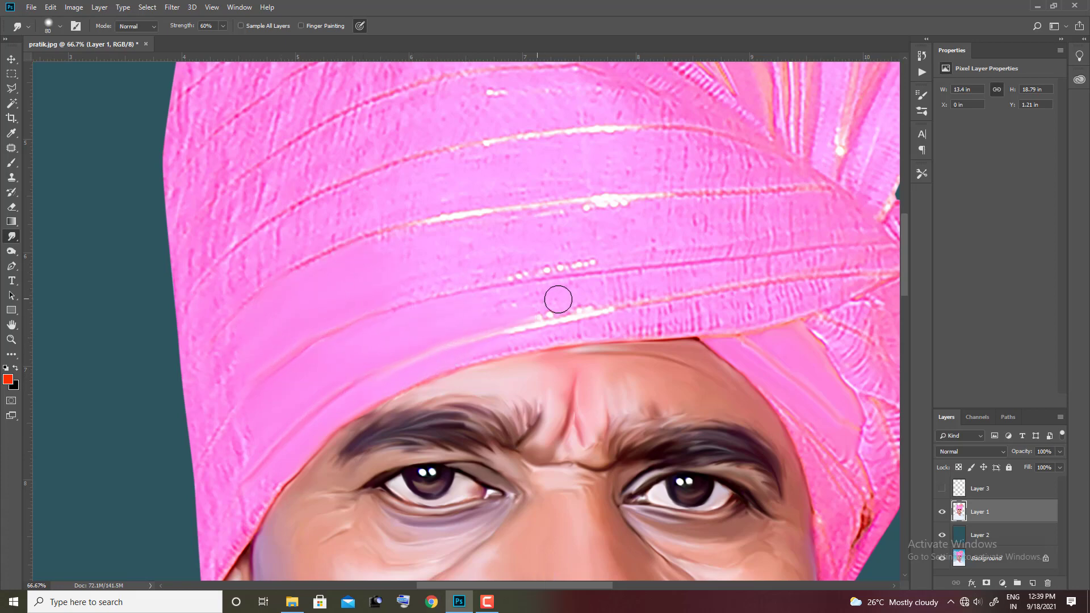
scroll(558, 299, "right", 10)
key("bracketleft")
key("bracketleft")
key("bracketleft")
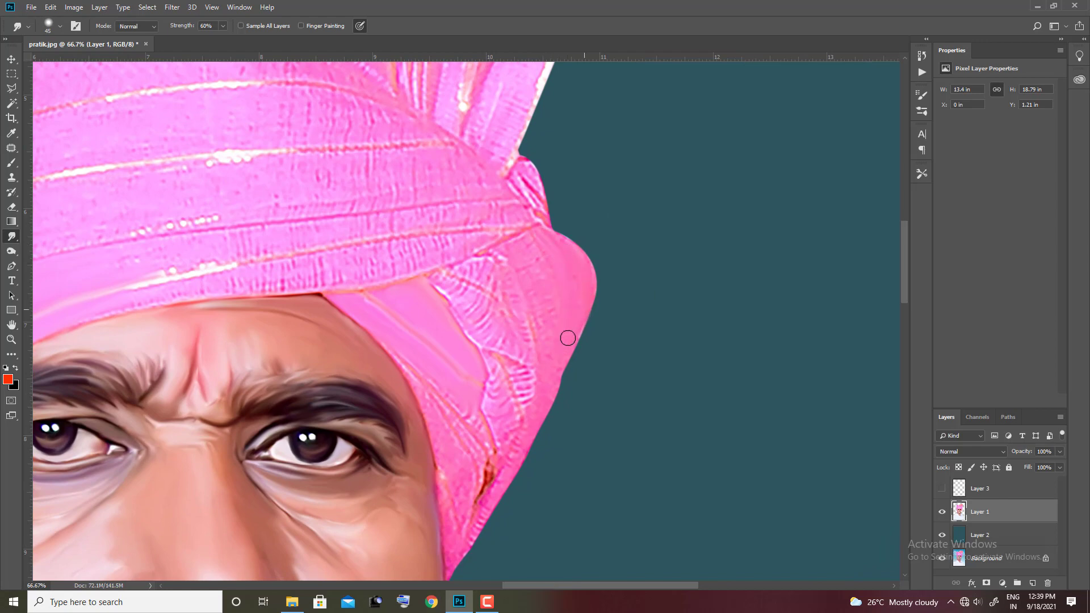
left_click_drag(529, 198, 527, 174)
left_click_drag(521, 213, 481, 218)
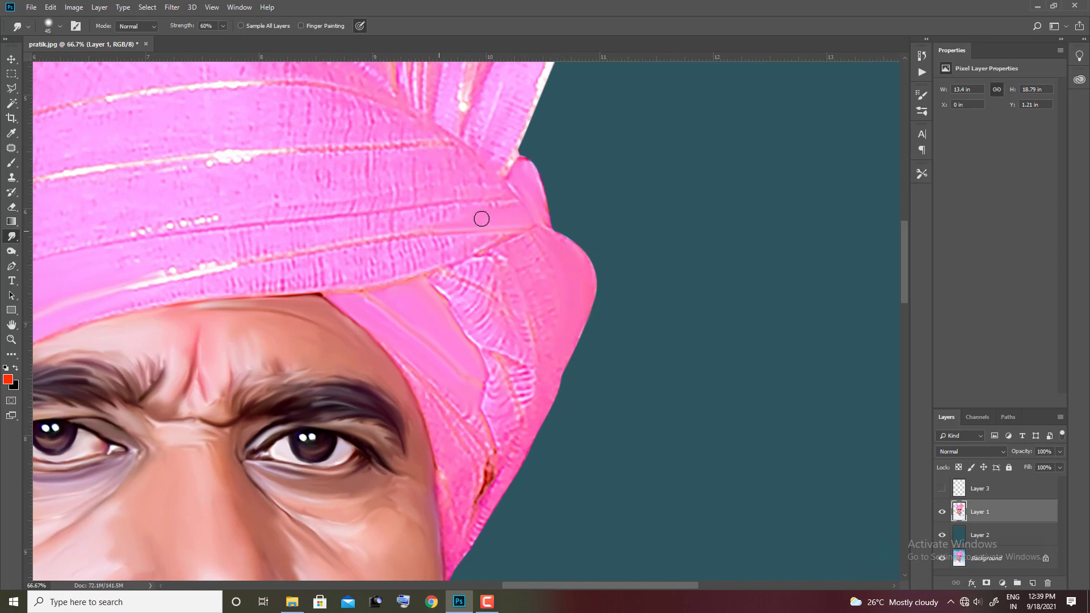
key("bracketright")
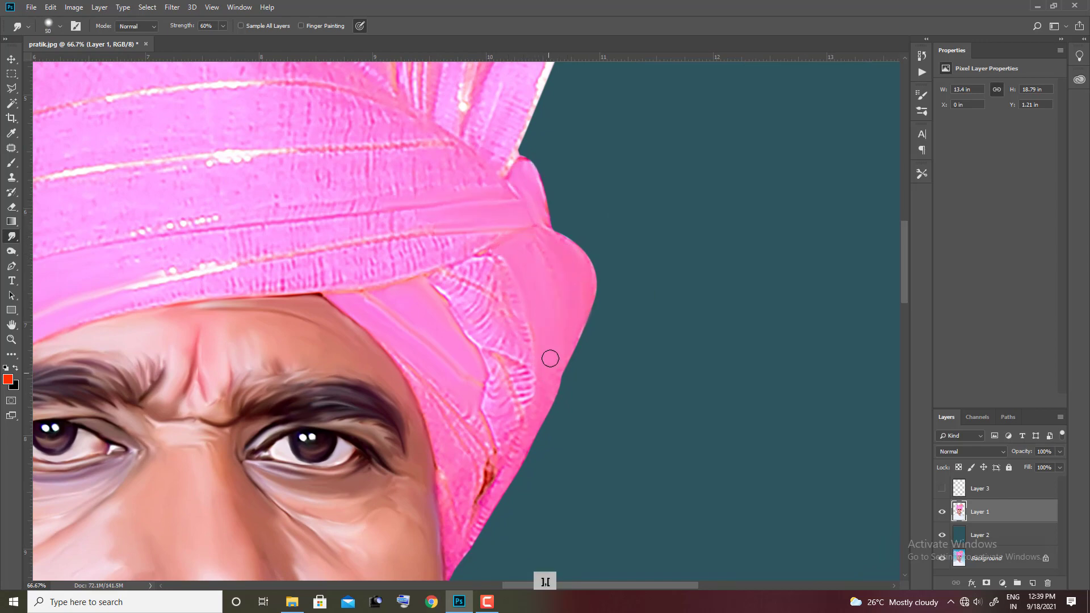
mouse_move(502, 349)
left_mouse_down()
mouse_move(455, 287)
mouse_move(461, 275)
left_mouse_up()
left_click_drag(513, 386, 494, 384)
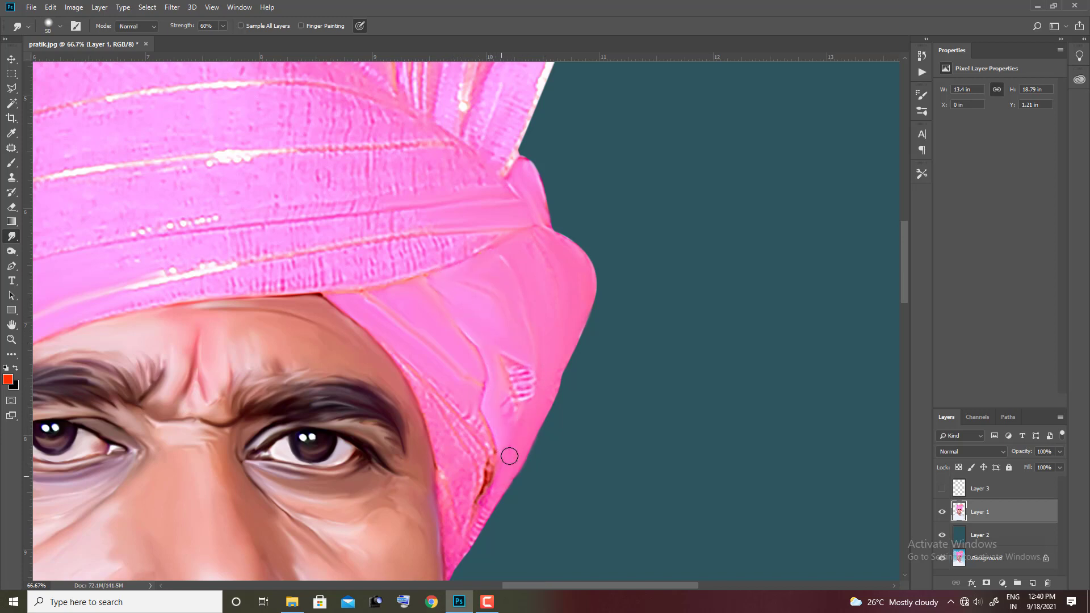
mouse_move(511, 455)
left_mouse_down()
mouse_move(510, 355)
mouse_move(577, 215)
left_mouse_up()
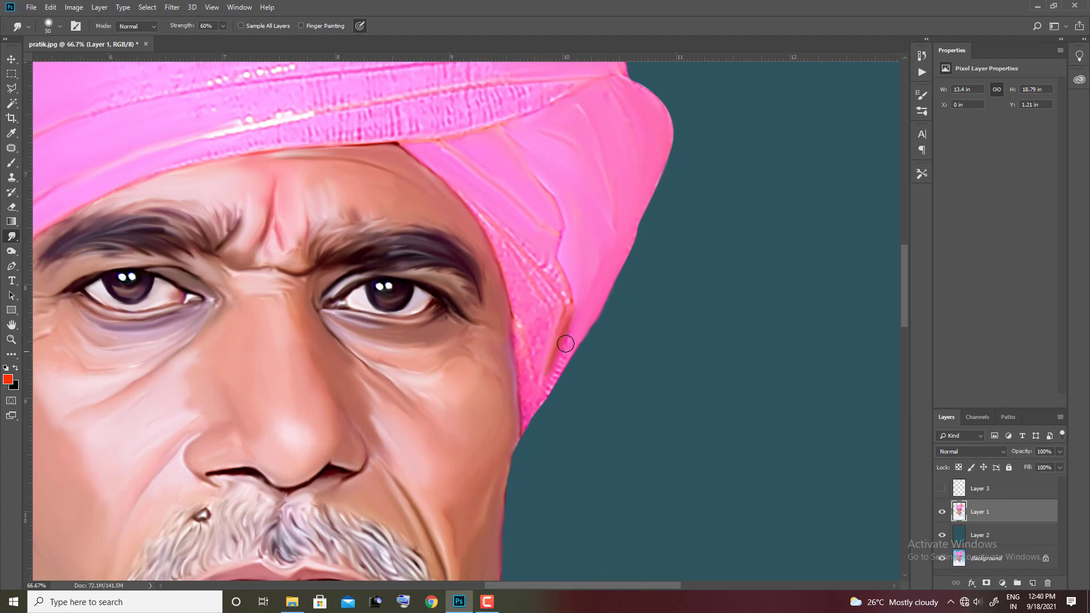
left_click_drag(550, 305, 553, 347)
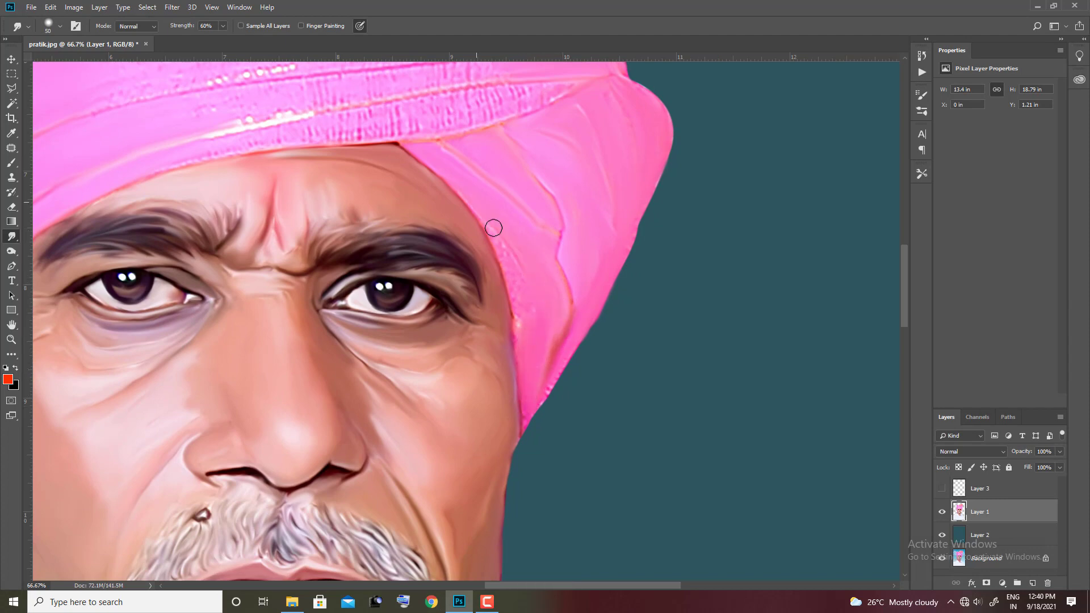
left_click_drag(494, 227, 521, 324)
Smooth the turban's upper folds above the brow and its left edge near the ear.
left_click_drag(434, 165, 581, 341)
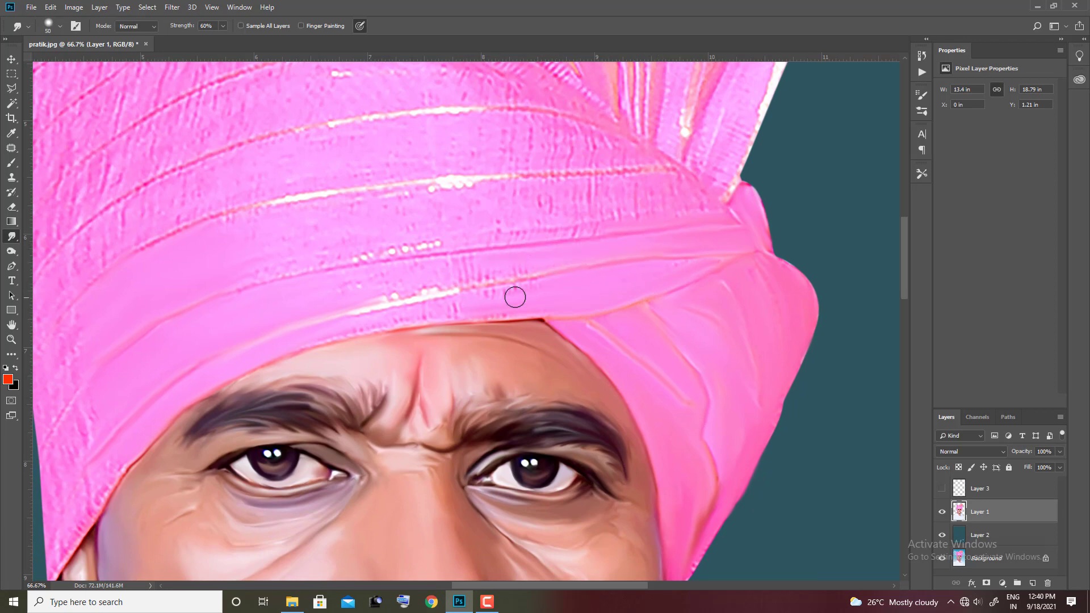
key("bracketright")
key("bracketright")
left_click_drag(455, 257, 549, 343)
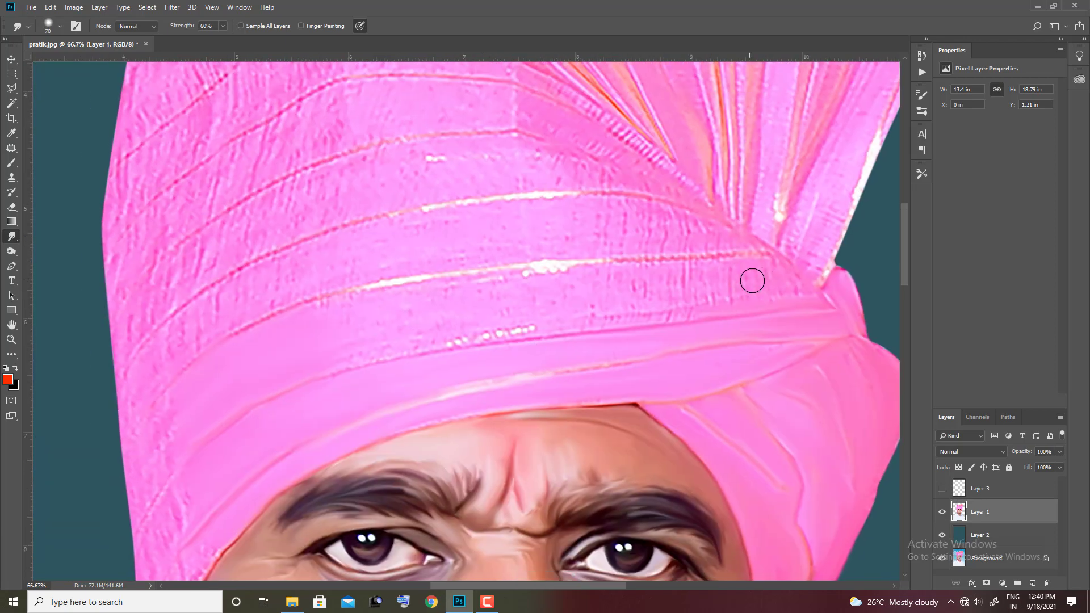
mouse_move(714, 303)
left_mouse_down()
mouse_move(586, 268)
mouse_move(404, 343)
mouse_move(297, 312)
left_mouse_up()
key("bracketleft")
key("bracketright")
key("bracketright")
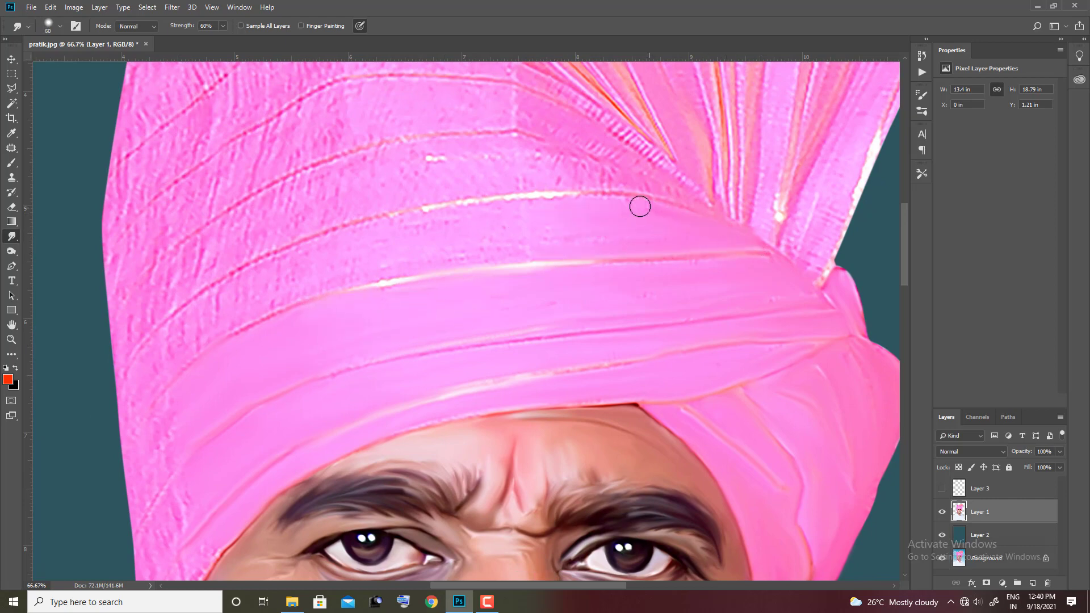
mouse_move(324, 257)
left_mouse_down()
mouse_move(622, 212)
mouse_move(693, 171)
mouse_move(521, 258)
mouse_move(574, 269)
left_mouse_up()
key("bracketleft")
key("bracketleft")
left_click_drag(440, 336, 562, 141)
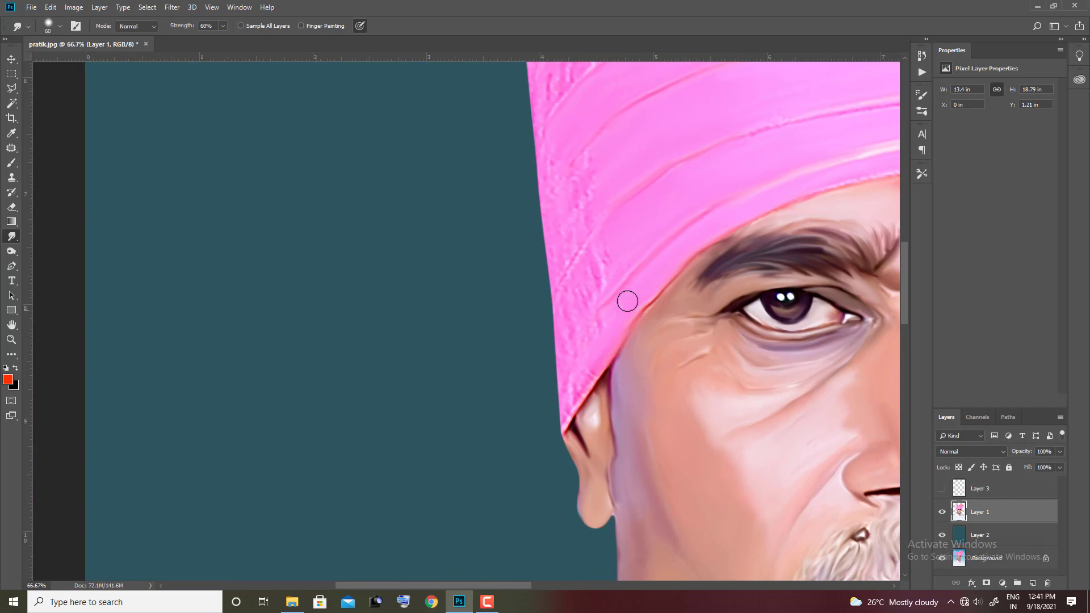
key("bracketleft")
key("bracketleft")
left_click_drag(605, 355, 579, 353)
key("bracketright")
key("bracketright")
key("bracketright")
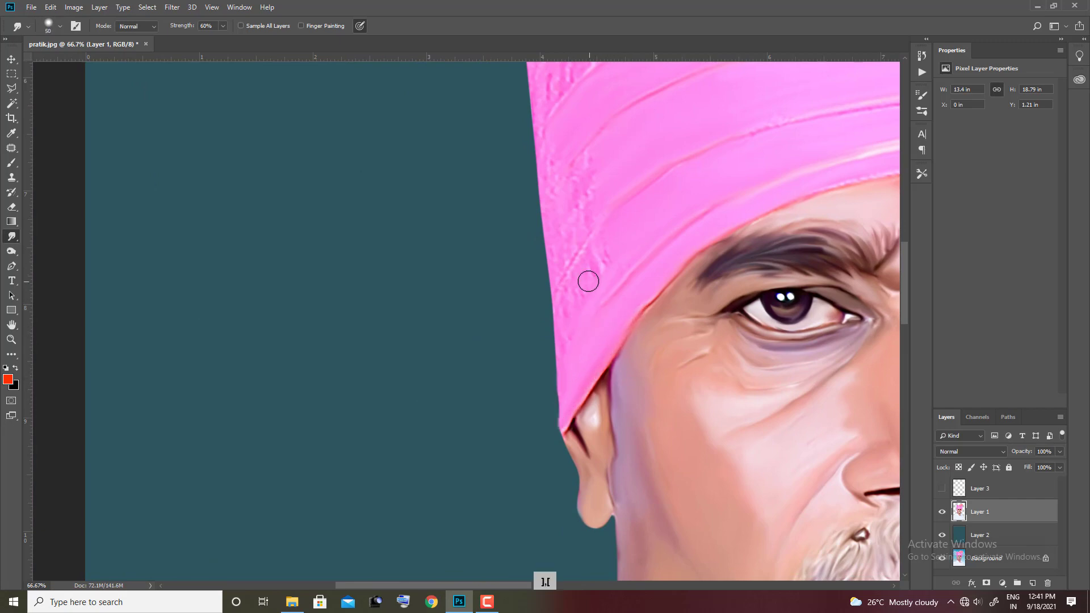
left_click_drag(556, 182, 580, 463)
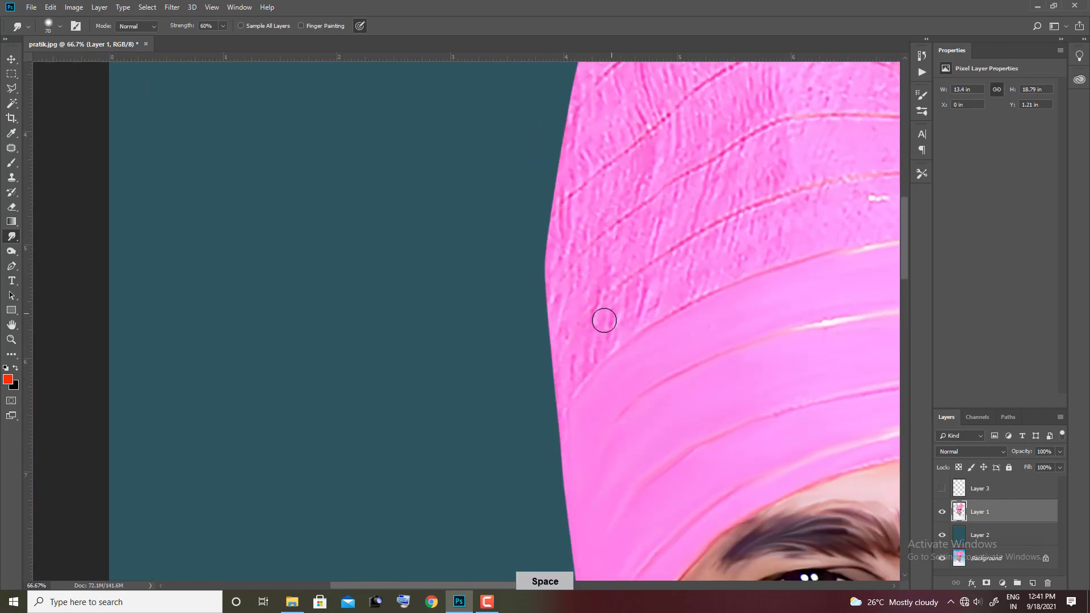
mouse_move(605, 279)
left_mouse_down()
mouse_move(562, 246)
mouse_move(589, 227)
left_mouse_up()
mouse_move(583, 172)
left_mouse_down()
mouse_move(674, 301)
mouse_move(703, 151)
mouse_move(747, 175)
mouse_move(766, 214)
mouse_move(751, 277)
mouse_move(762, 296)
left_mouse_up()
Smooth the streaky texture at the turban top, varying brush size between 60 and 100.
left_click_drag(814, 264, 587, 151)
key("bracketright")
key("bracketright")
key("bracketright")
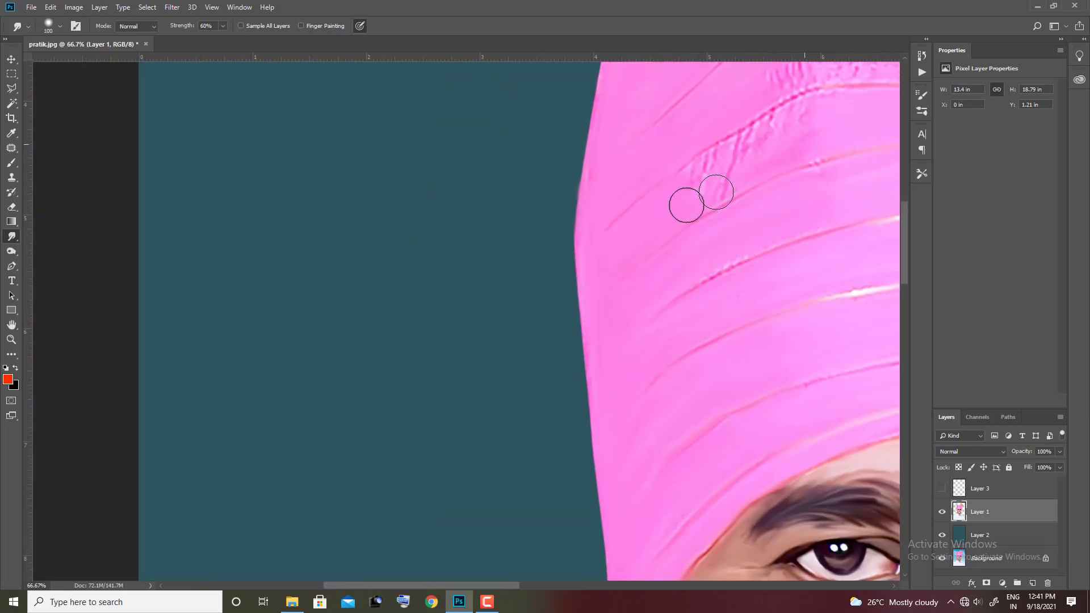
mouse_move(688, 160)
left_mouse_down()
mouse_move(736, 243)
mouse_move(795, 239)
left_mouse_up()
key("bracketleft")
key("bracketleft")
key("bracketleft")
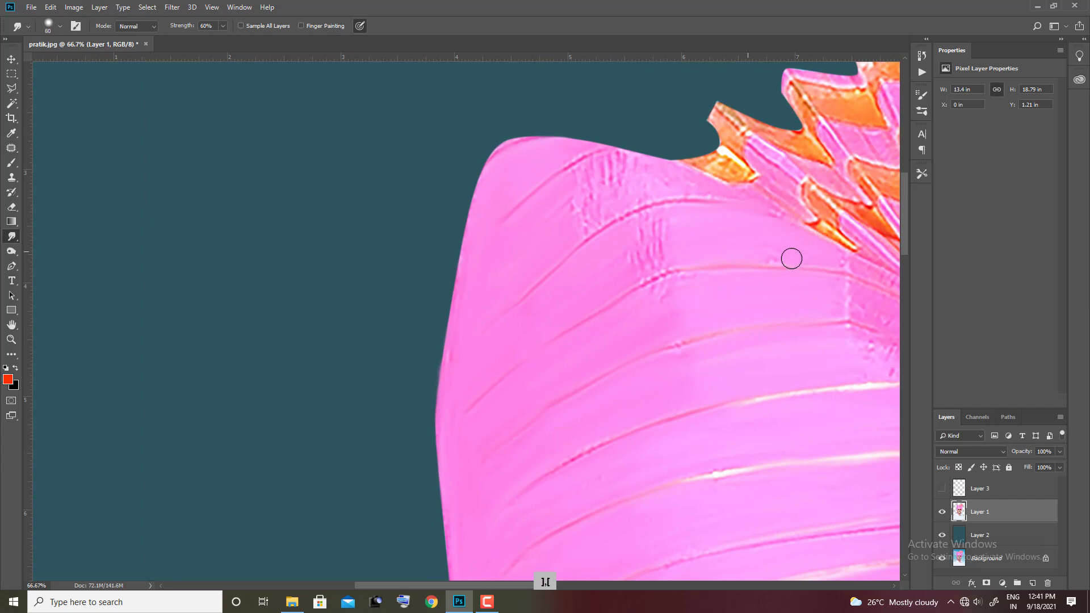
mouse_move(609, 276)
left_mouse_down()
mouse_move(608, 246)
mouse_move(562, 233)
mouse_move(628, 172)
mouse_move(732, 196)
mouse_move(505, 271)
left_mouse_up()
key("bracketright")
key("bracketright")
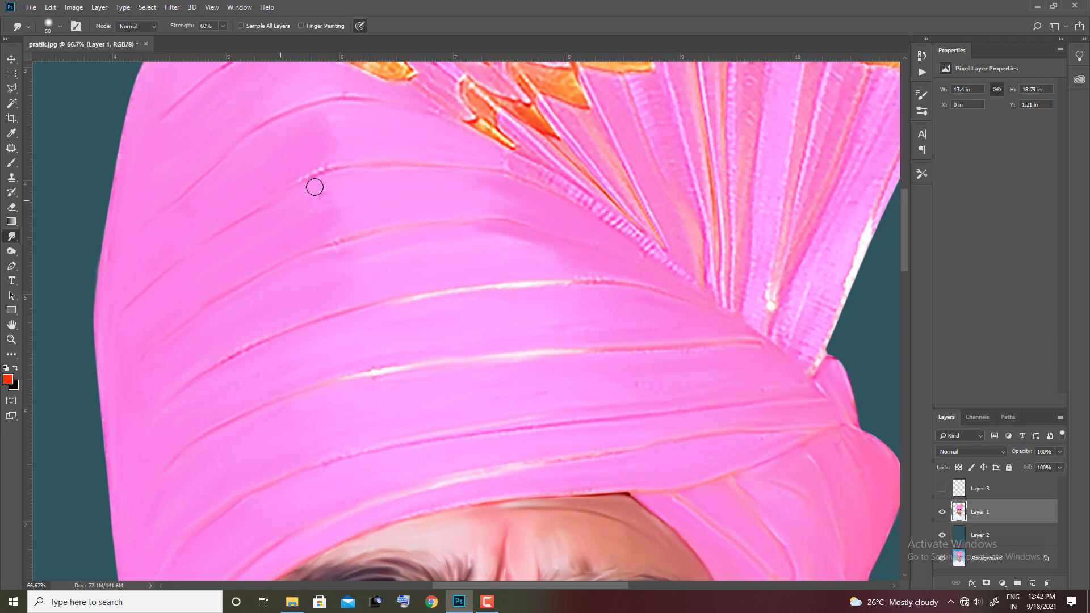
left_click_drag(653, 253, 477, 315)
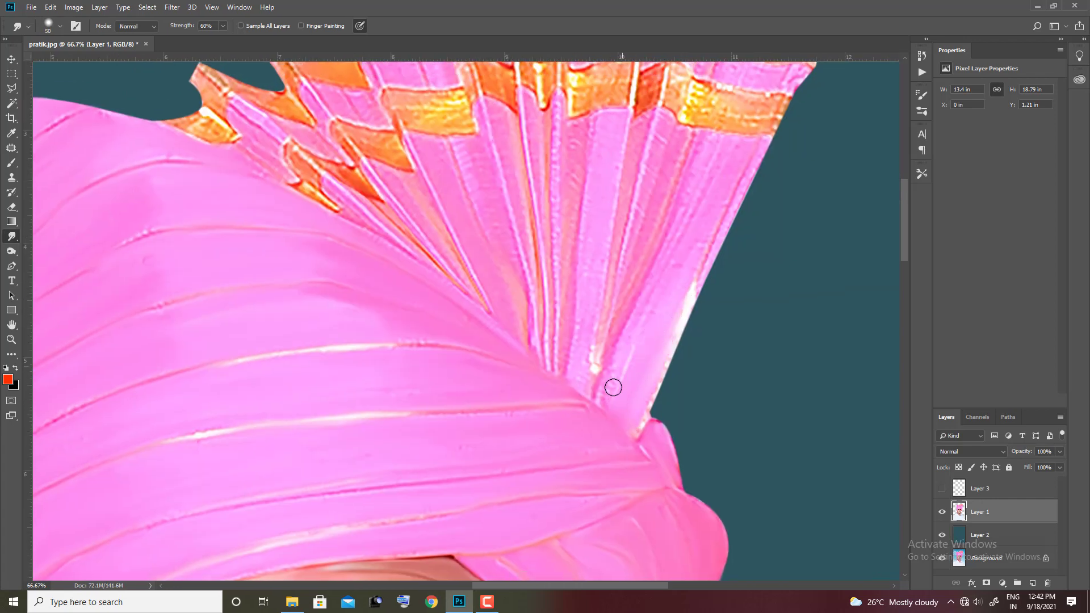
Smooth the orange pleat at the fan's edge and the pleat lines within the fan.
left_click_drag(613, 387, 594, 475)
key("bracketleft")
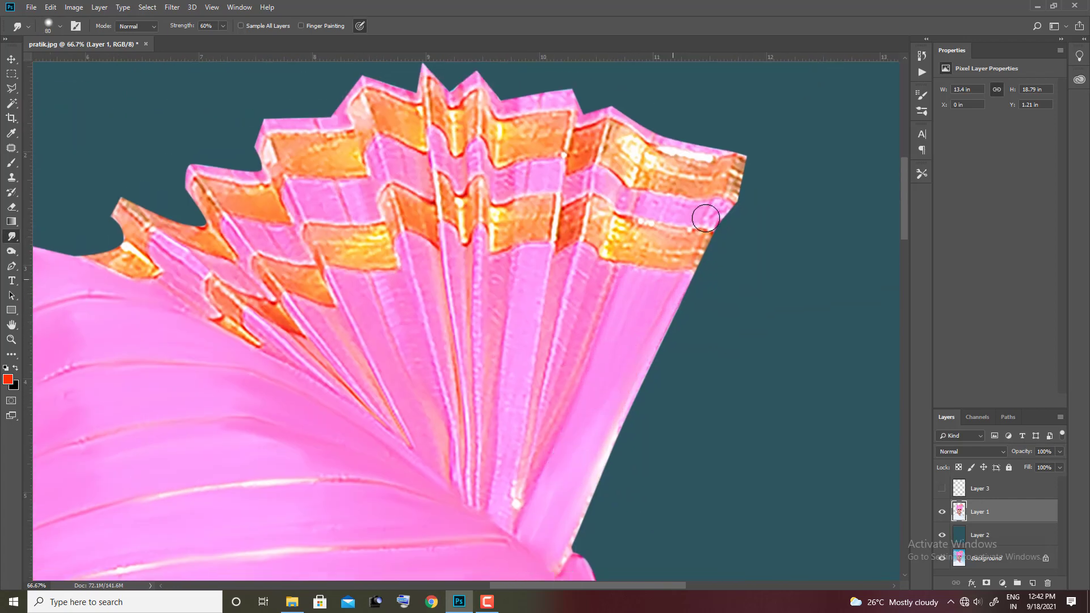
mouse_move(706, 213)
left_mouse_down()
mouse_move(676, 253)
mouse_move(646, 251)
mouse_move(623, 221)
left_mouse_up()
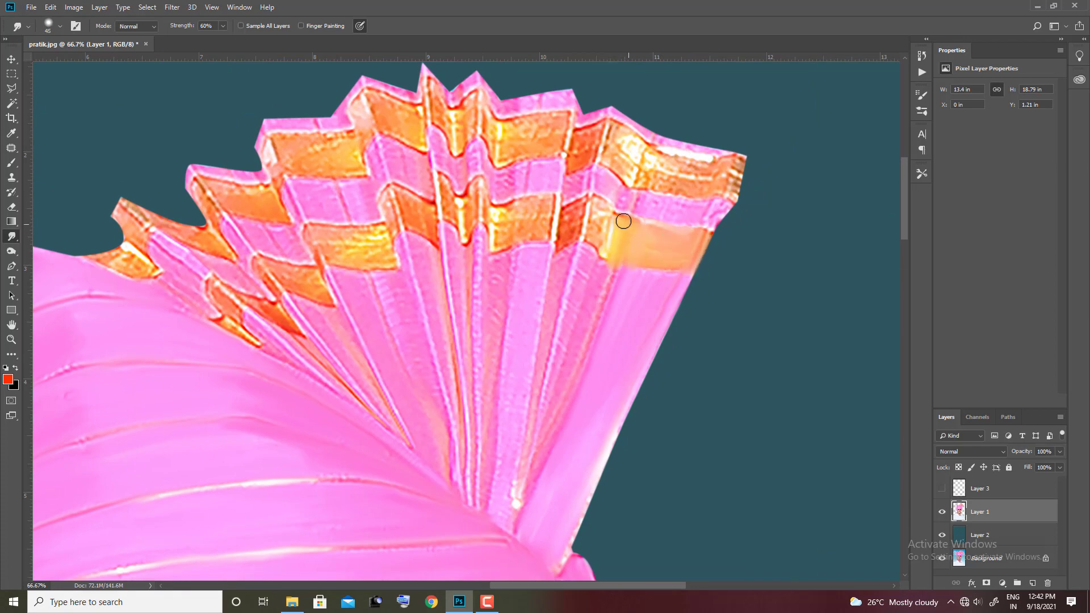
key("bracketright")
mouse_move(516, 494)
left_mouse_down()
mouse_move(520, 323)
mouse_move(499, 313)
left_mouse_up()
left_click_drag(480, 471, 485, 389)
mouse_move(477, 494)
left_mouse_down()
mouse_move(472, 247)
mouse_move(456, 364)
left_mouse_up()
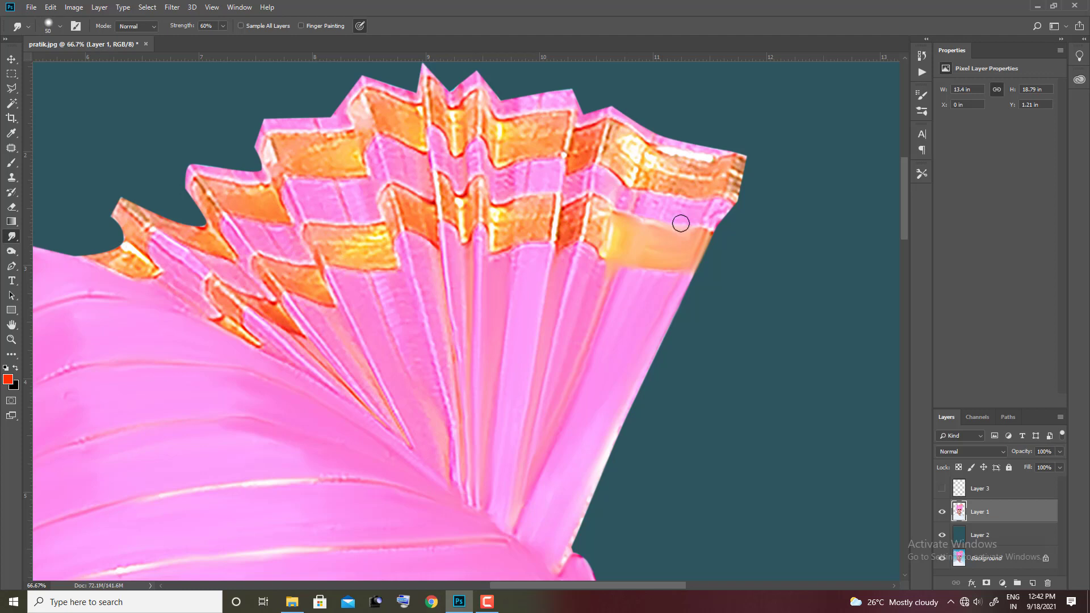
Blend the upper-right orange pleat band and the pink pleats toward the crest's edge.
mouse_move(730, 180)
left_mouse_down()
mouse_move(670, 185)
mouse_move(637, 146)
left_mouse_up()
key("bracketleft")
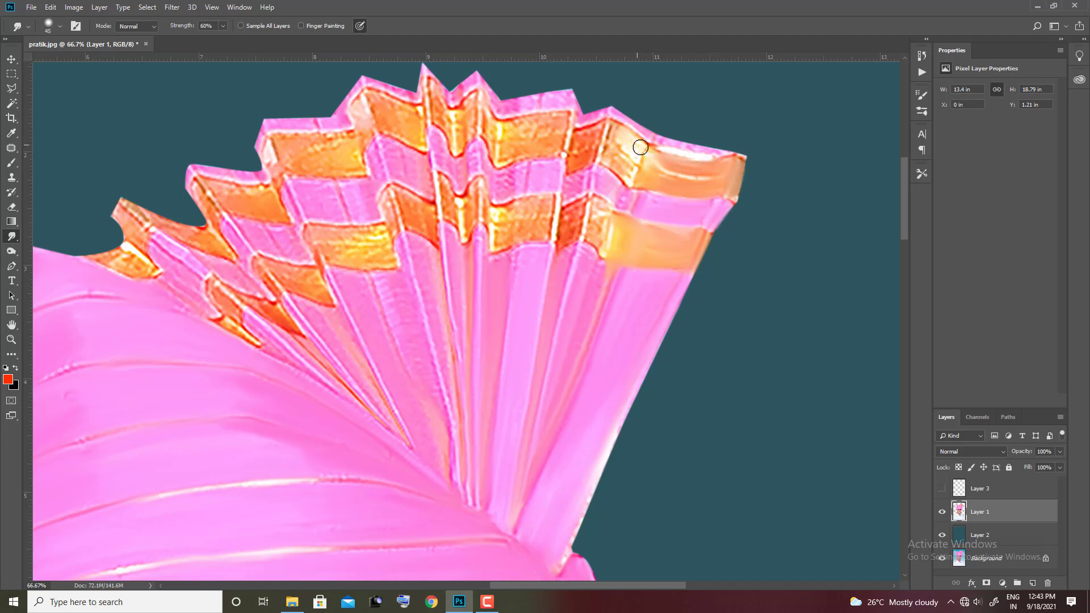
mouse_move(705, 155)
left_mouse_down()
mouse_move(599, 117)
mouse_move(574, 187)
mouse_move(579, 211)
left_mouse_up()
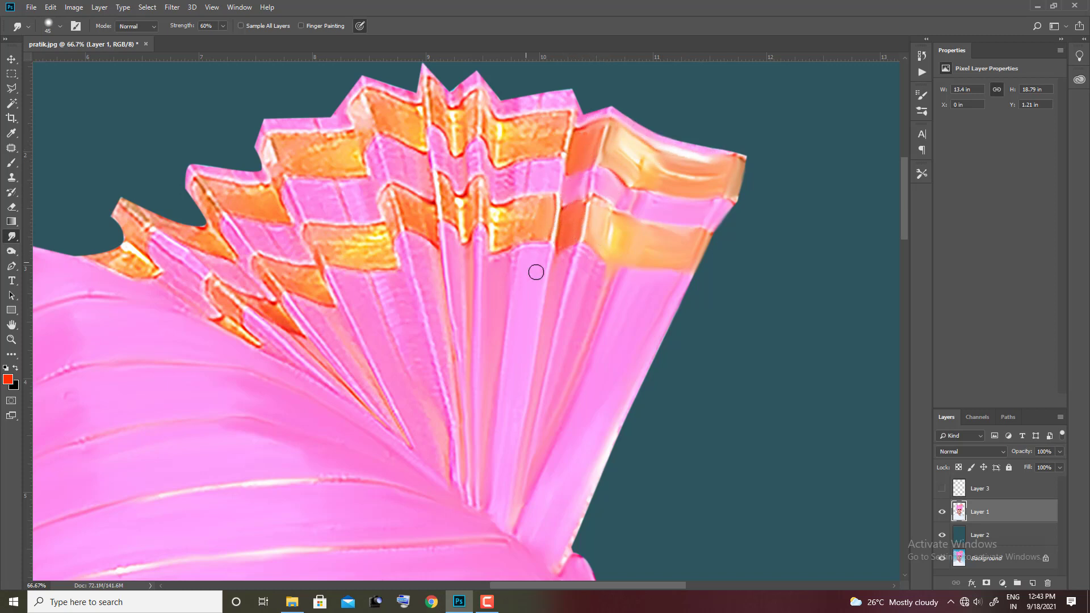
left_click_drag(528, 210, 464, 233)
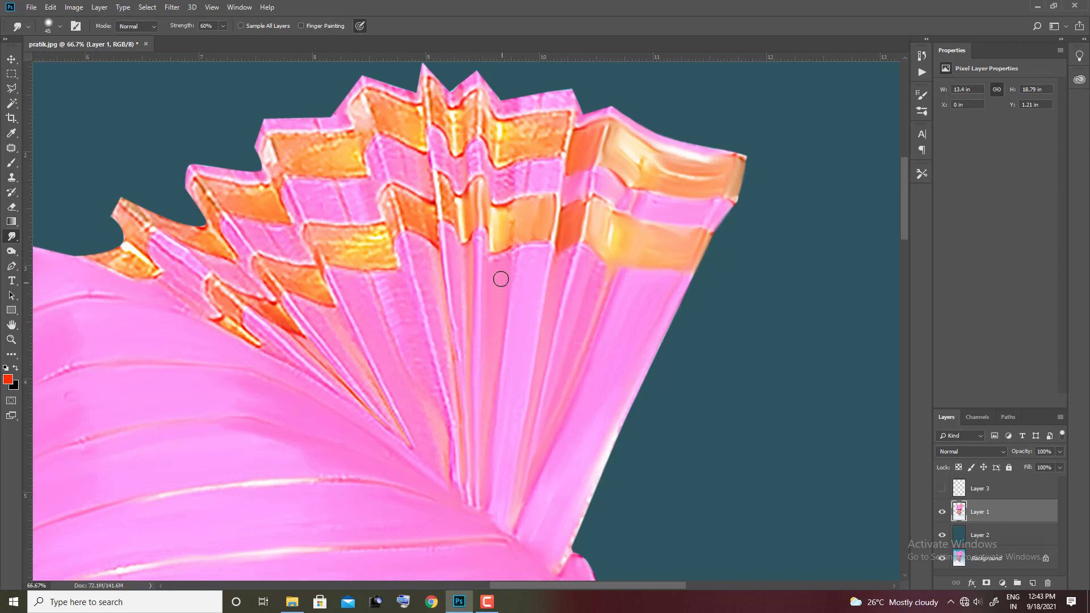
mouse_move(523, 128)
left_mouse_down()
mouse_move(533, 126)
mouse_move(499, 151)
mouse_move(528, 105)
mouse_move(547, 168)
left_mouse_up()
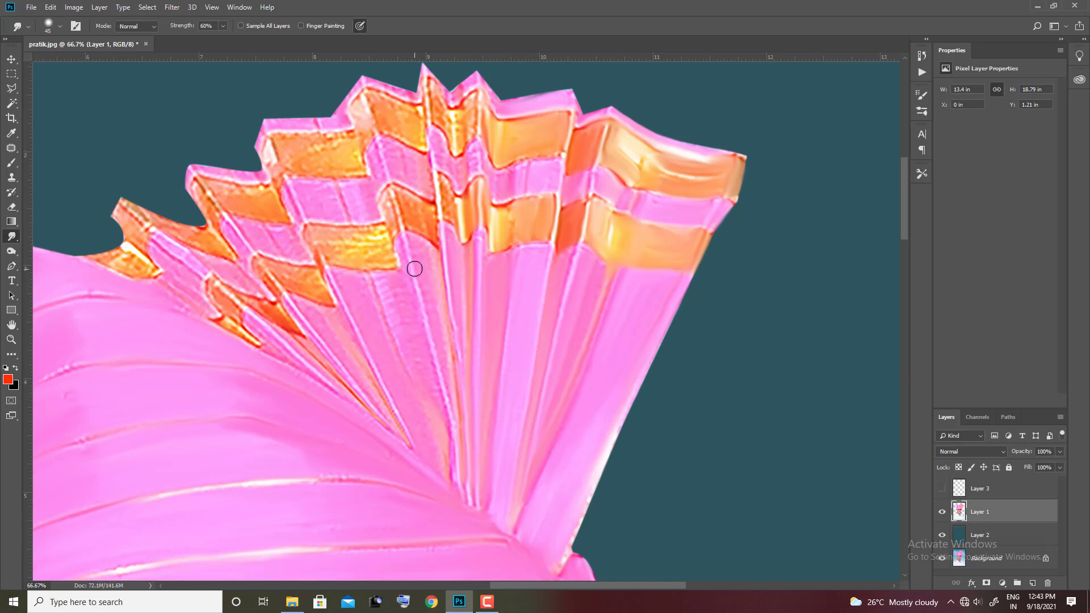
left_click_drag(452, 423, 430, 374)
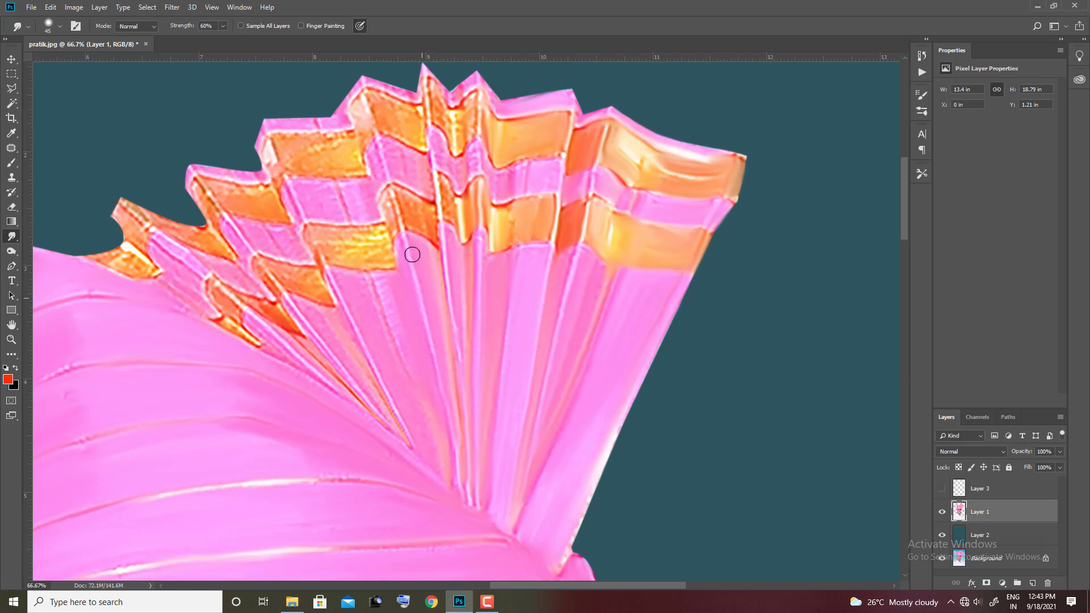
mouse_move(362, 252)
left_mouse_down()
mouse_move(349, 241)
mouse_move(429, 220)
left_mouse_up()
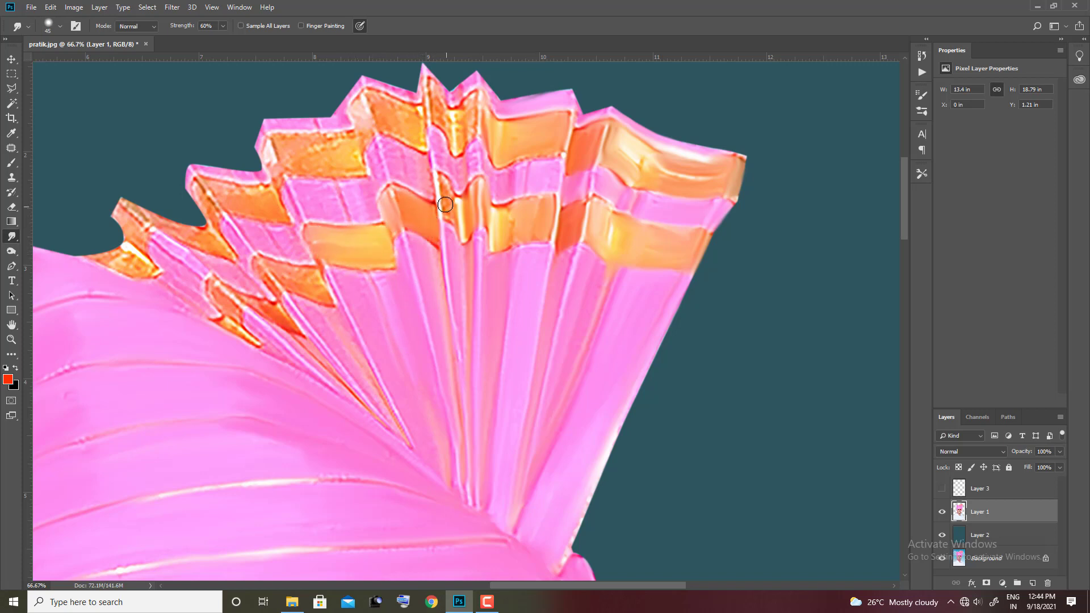
mouse_move(455, 139)
left_mouse_down()
mouse_move(472, 99)
mouse_move(411, 133)
left_mouse_up()
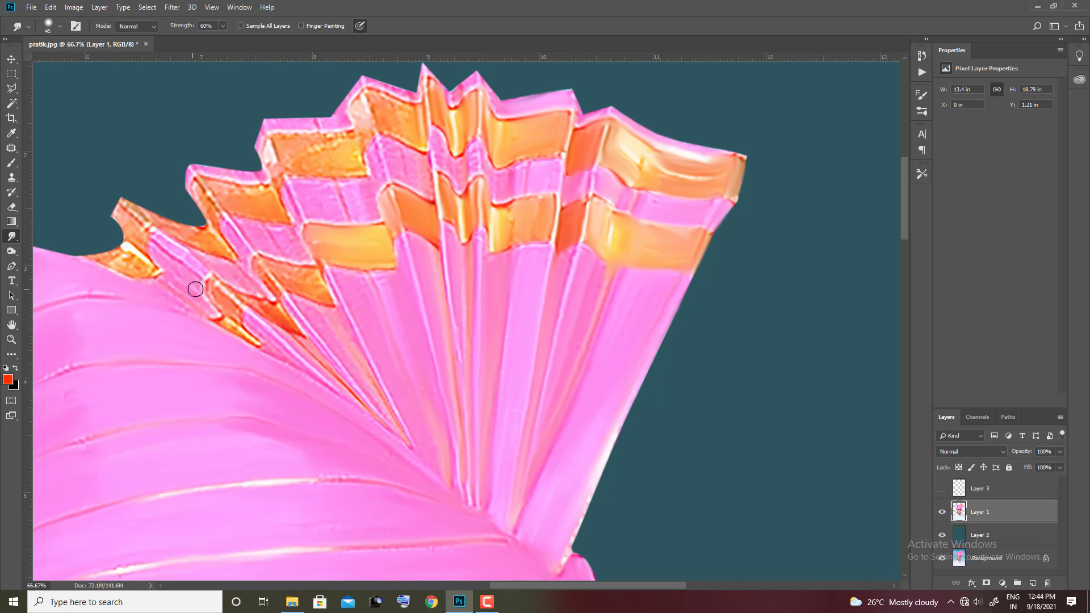
left_click_drag(195, 290, 331, 193)
Smudge the pink and orange pleat colours together into smooth strokes.
left_click_drag(467, 268, 487, 256)
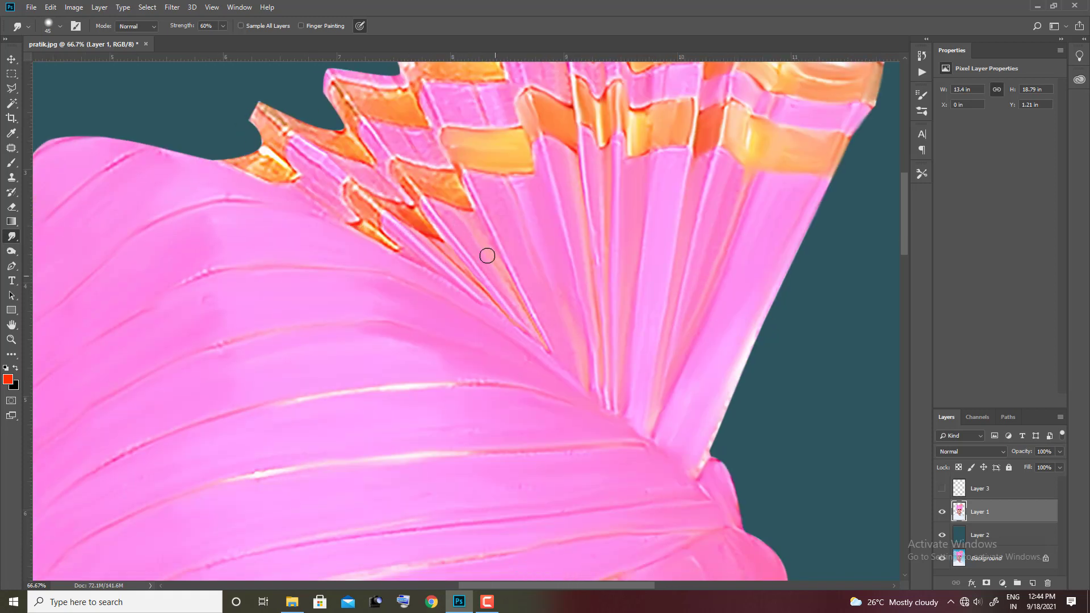
left_click_drag(547, 340, 479, 263)
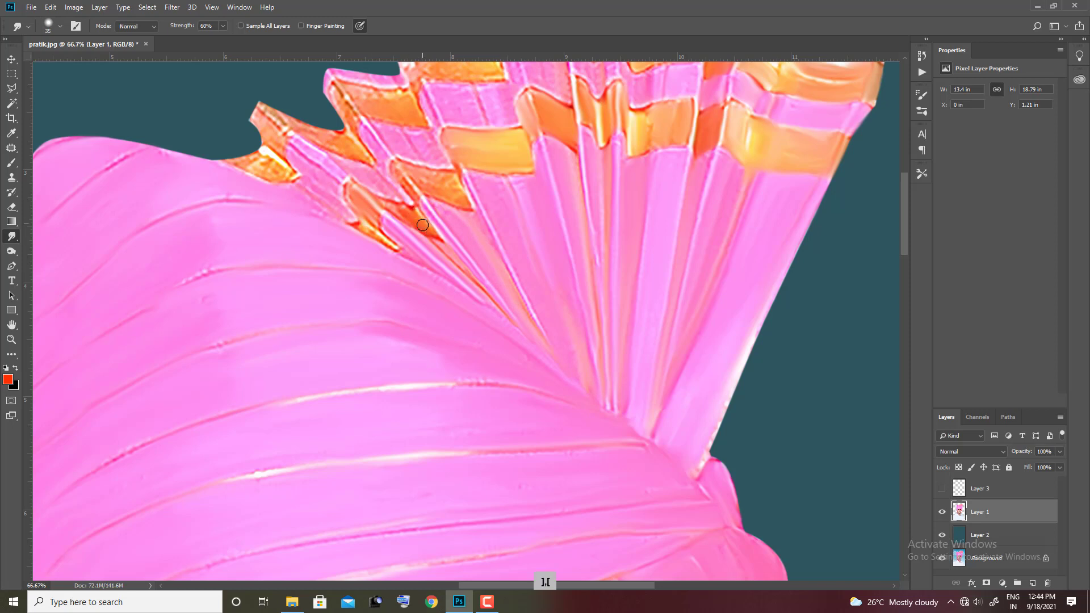
left_click_drag(423, 225, 417, 177)
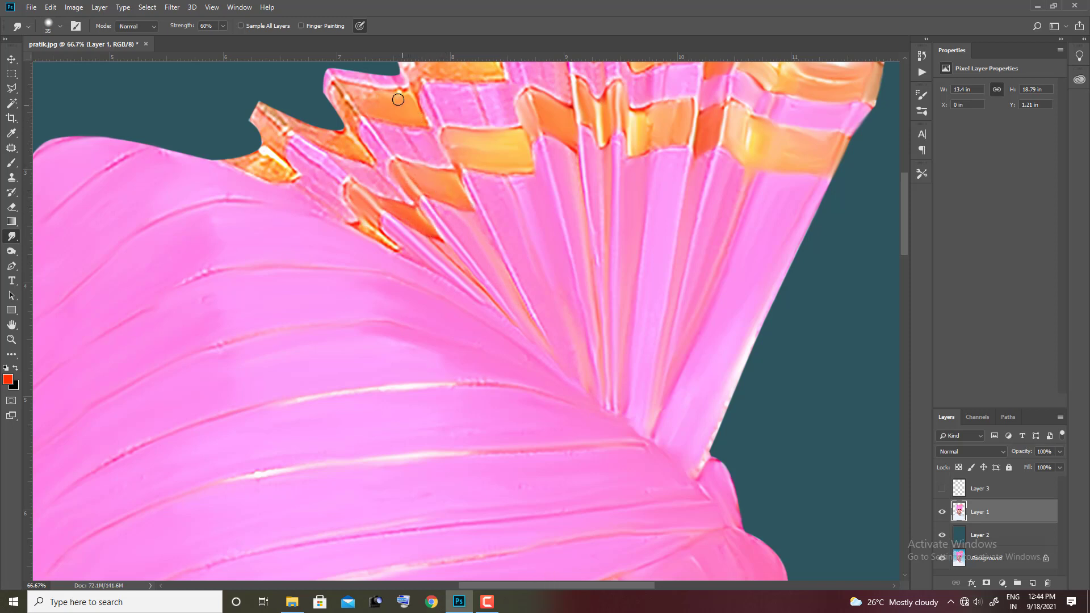
left_click_drag(398, 99, 355, 109)
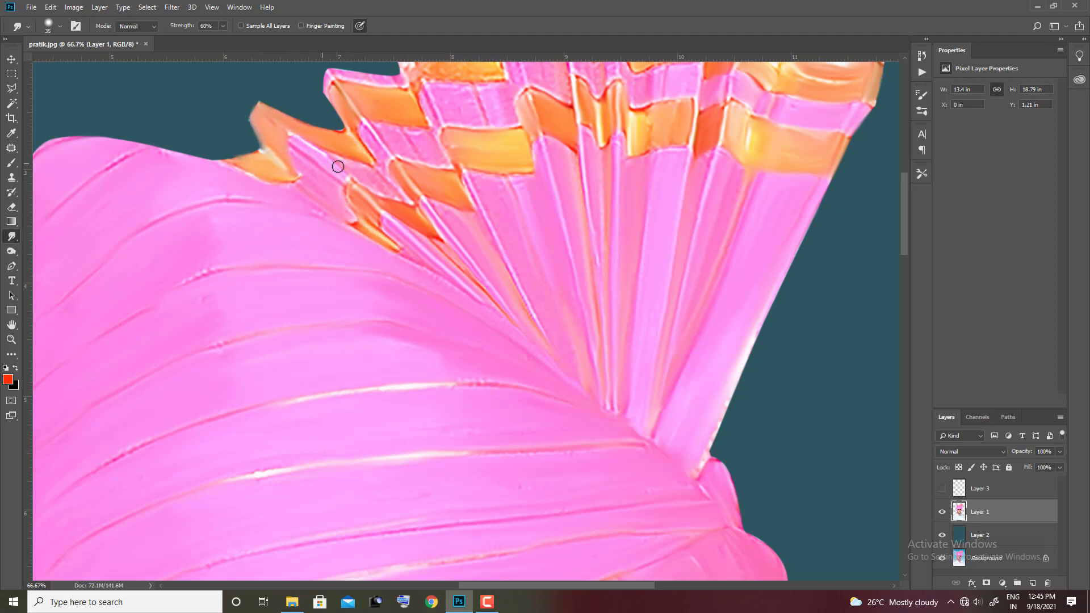
left_click_drag(420, 231, 403, 419)
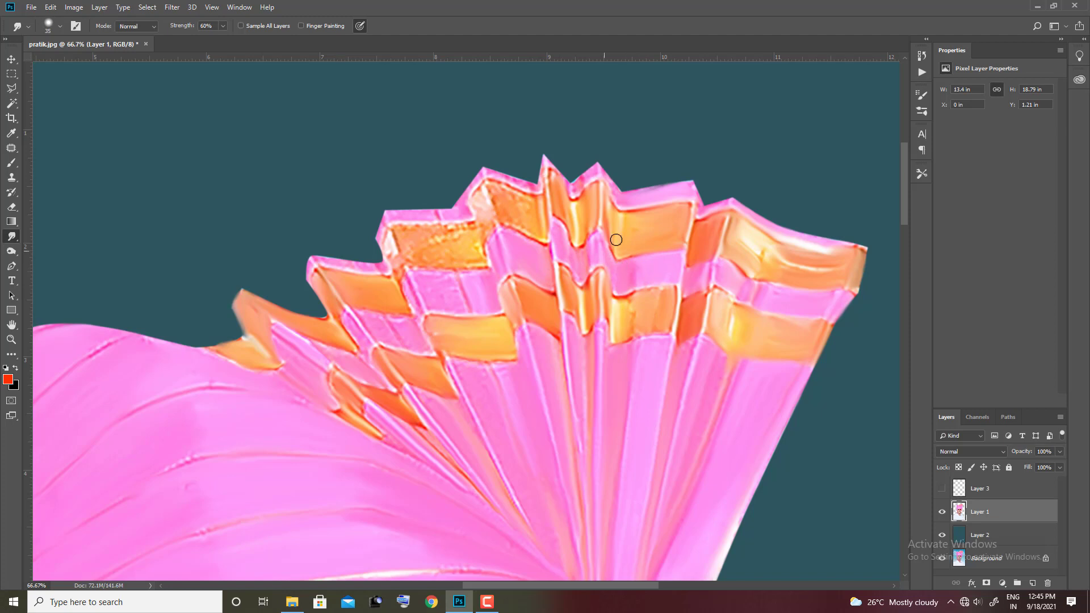
With a larger brush, smooth the speckled orange area and streaky pink pleats.
key("bracketright")
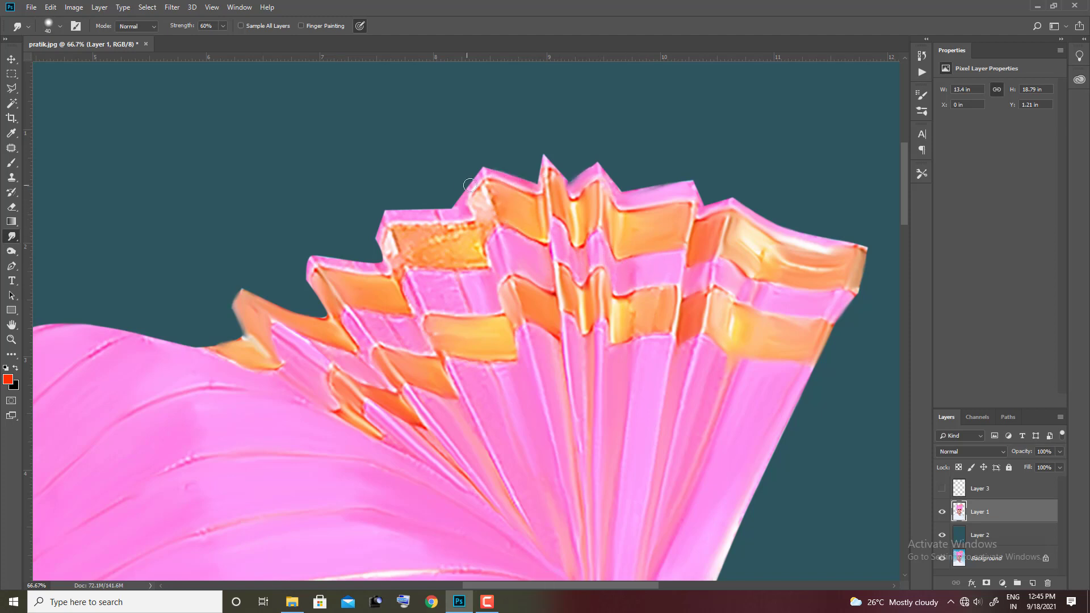
mouse_move(479, 263)
left_mouse_down()
mouse_move(413, 253)
mouse_move(462, 227)
mouse_move(396, 268)
left_mouse_up()
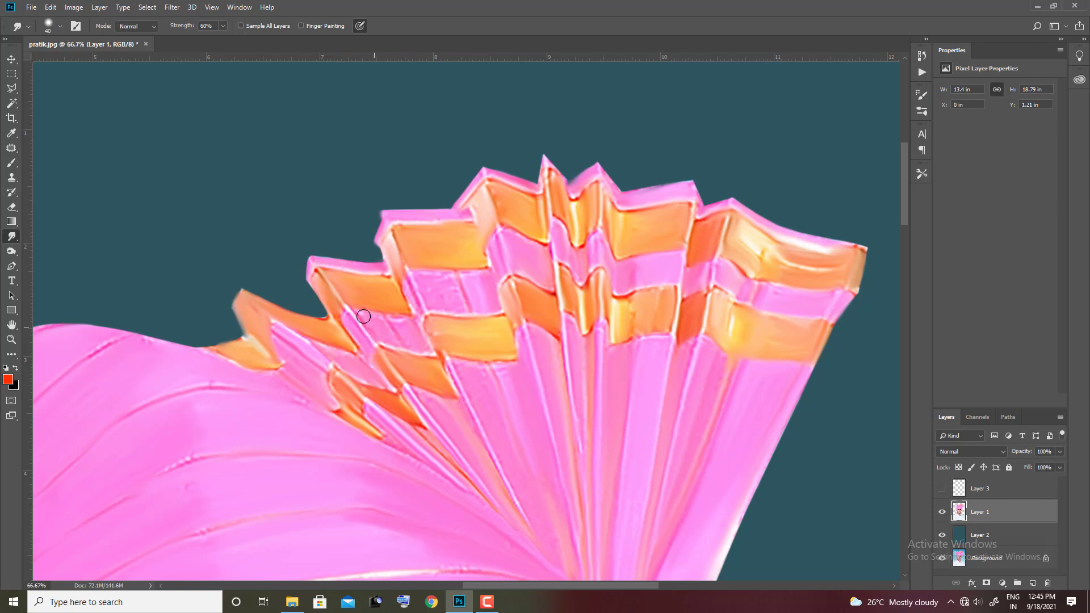
key("bracketright")
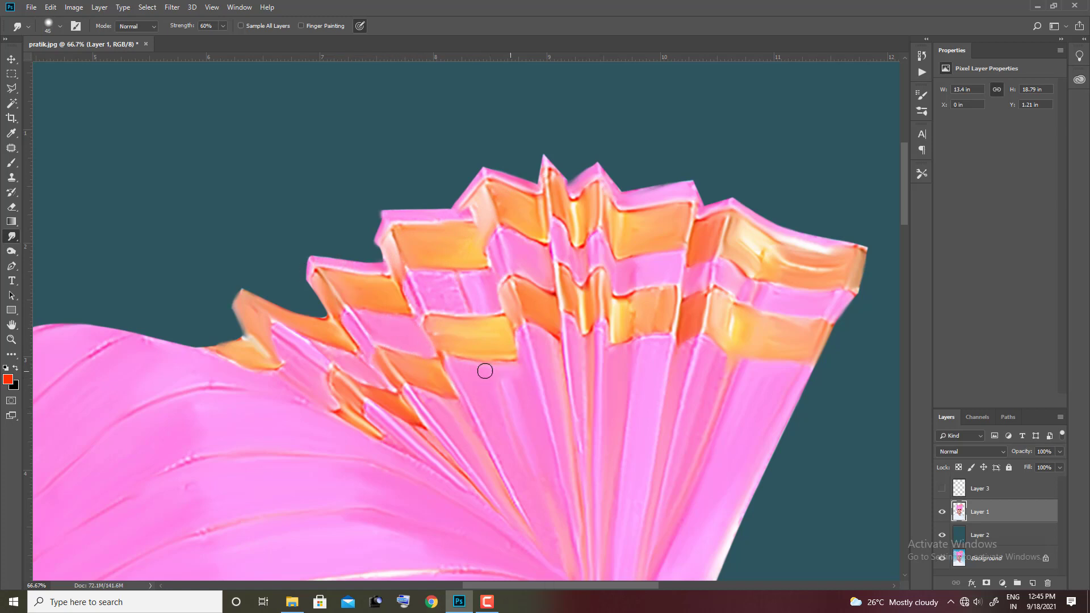
left_click_drag(473, 281, 431, 306)
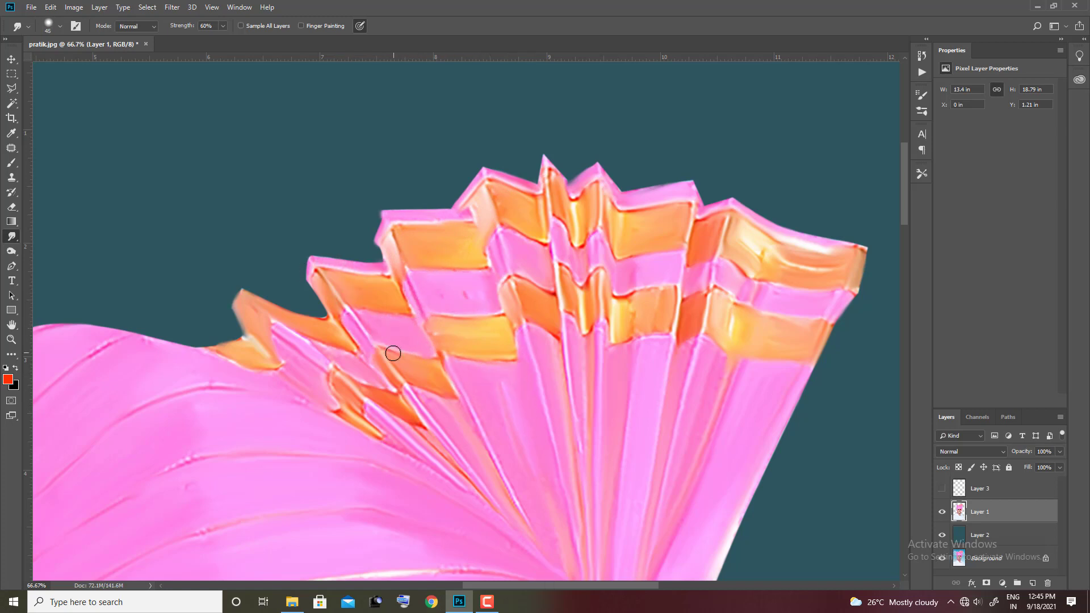
scroll(412, 220, "down", 5)
scroll(412, 221, "left", 3)
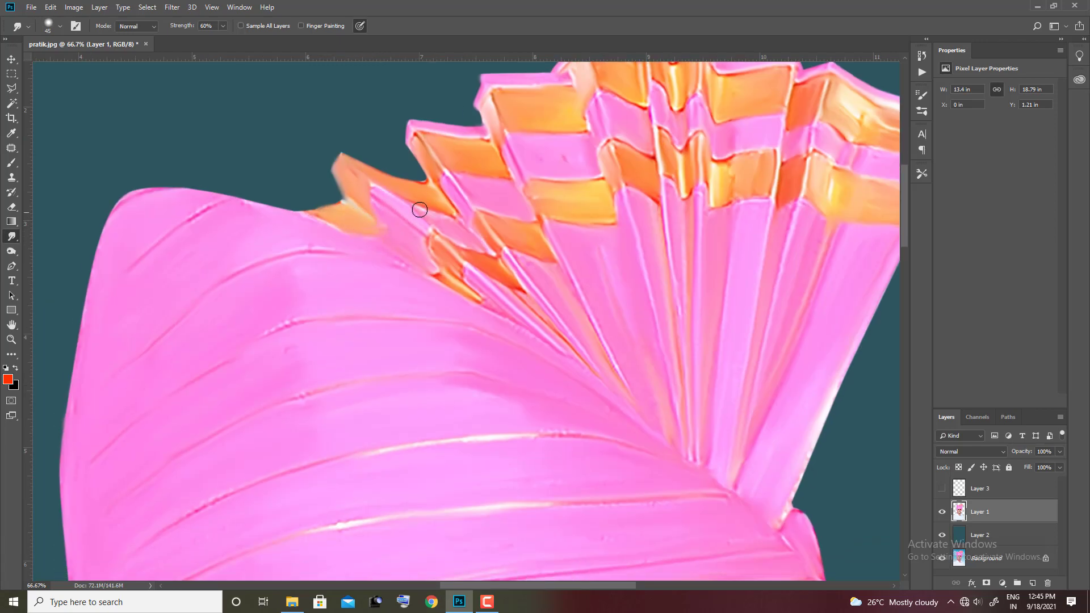
left_click_drag(420, 209, 482, 240)
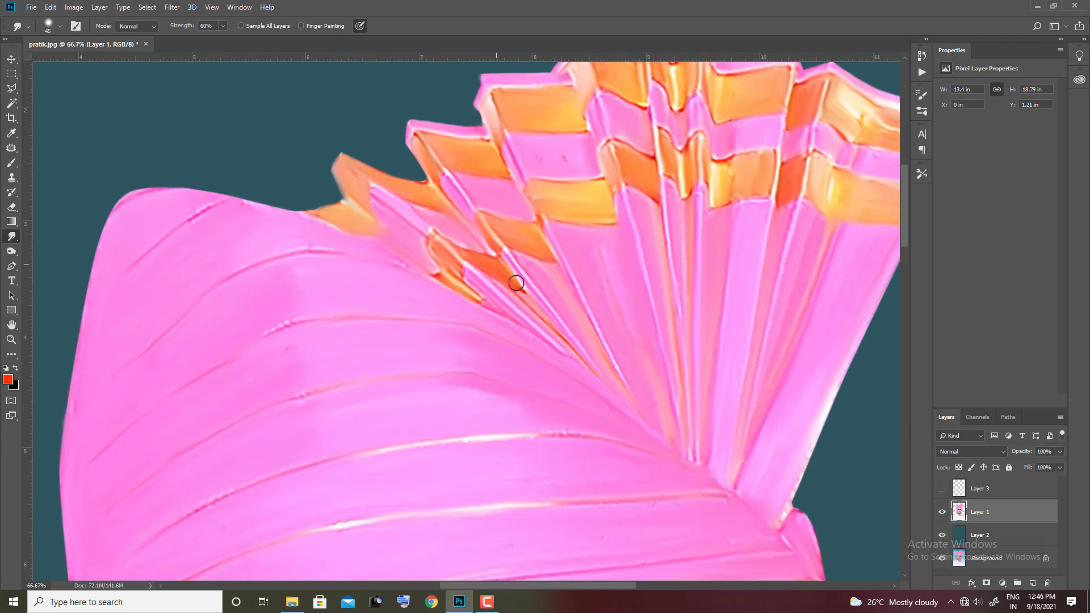
Fine-tune the smudge brush size and scroll across the crest to check the result.
scroll(442, 267, "up", 4)
scroll(442, 268, "right", 8)
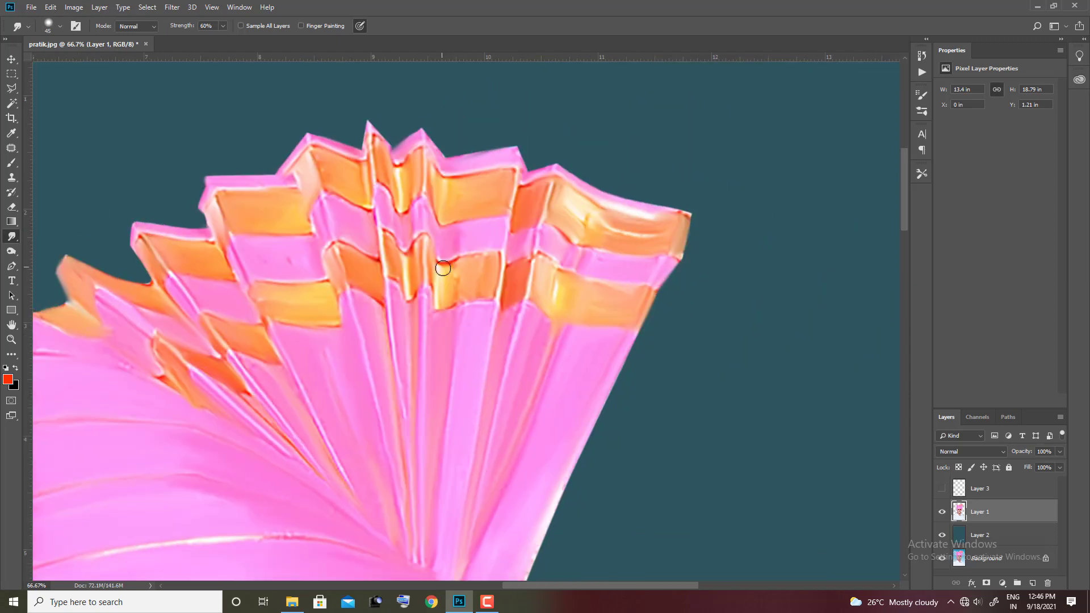
key("bracketleft")
key("bracketleft")
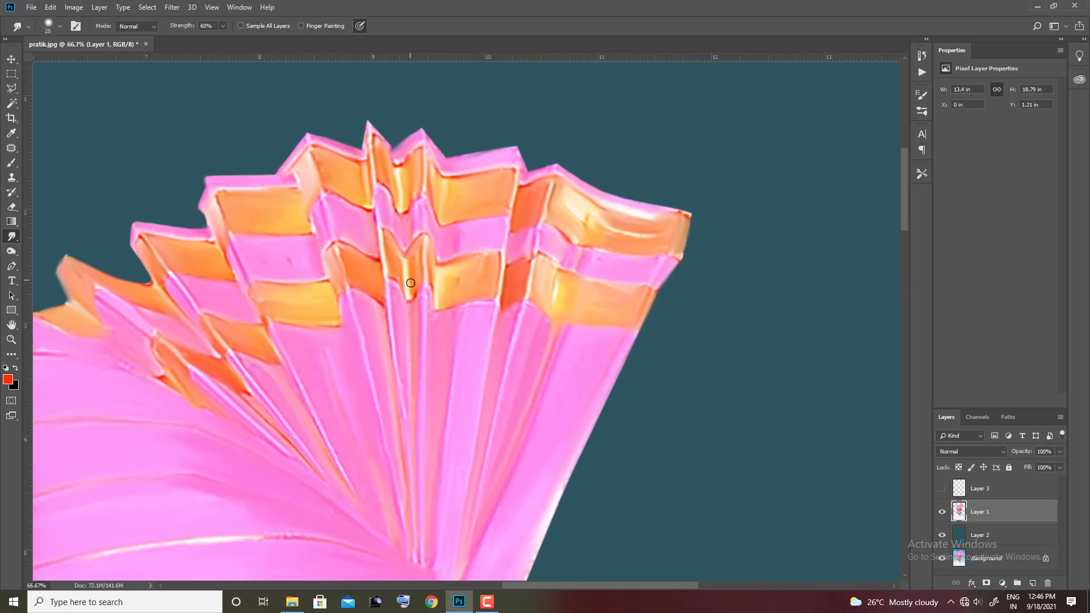
key("bracketright")
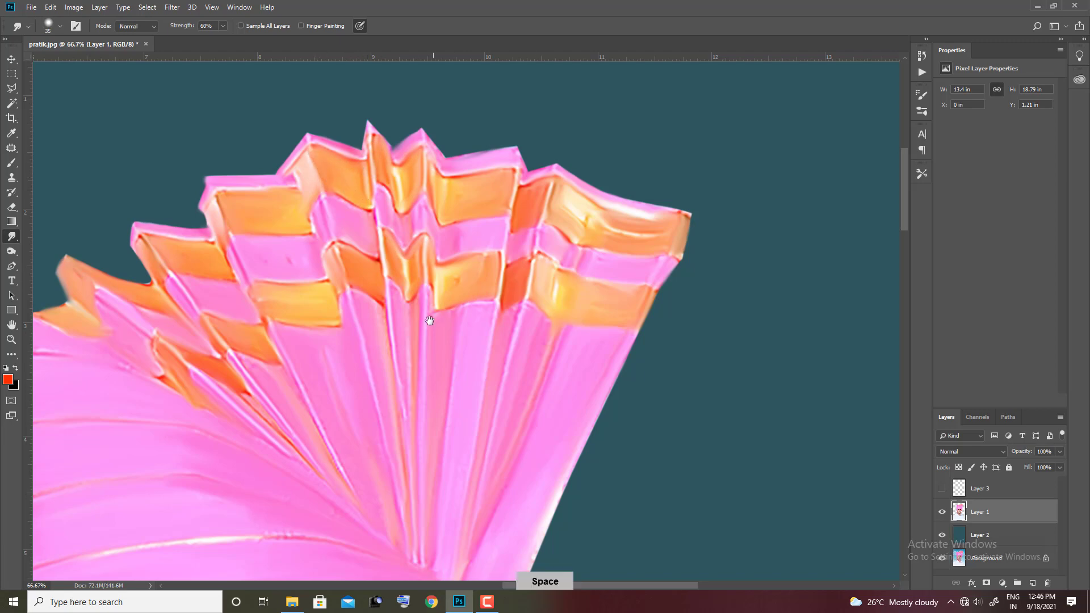
scroll(428, 316, "down", 1)
scroll(470, 267, "down", 2)
scroll(436, 301, "up", 1)
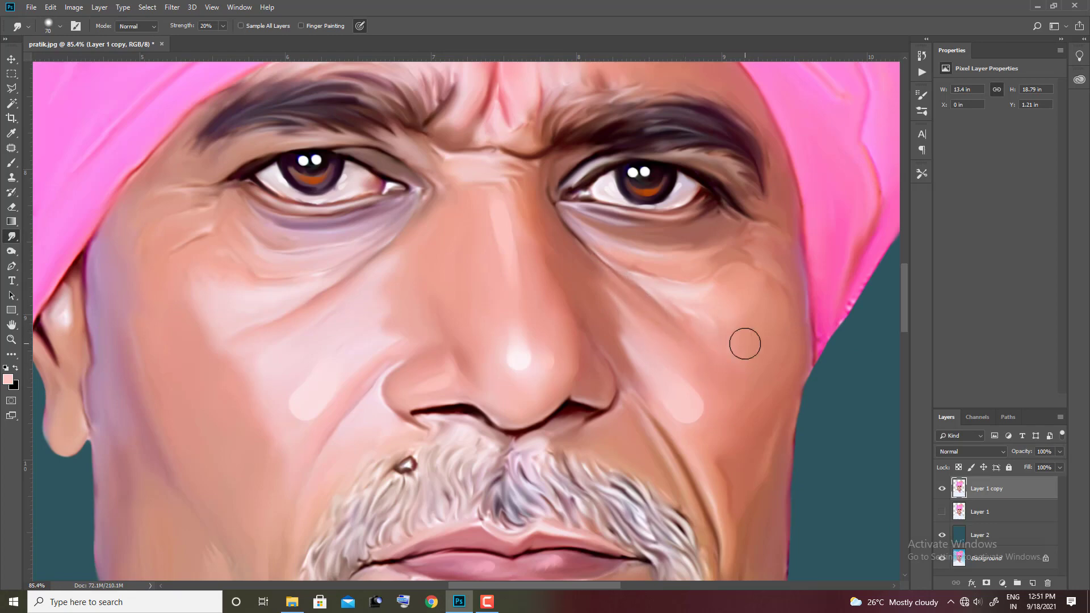
Smudge the cheek shading beside the nose on Layer 1 copy at 20% strength.
scroll(463, 281, "up", 2)
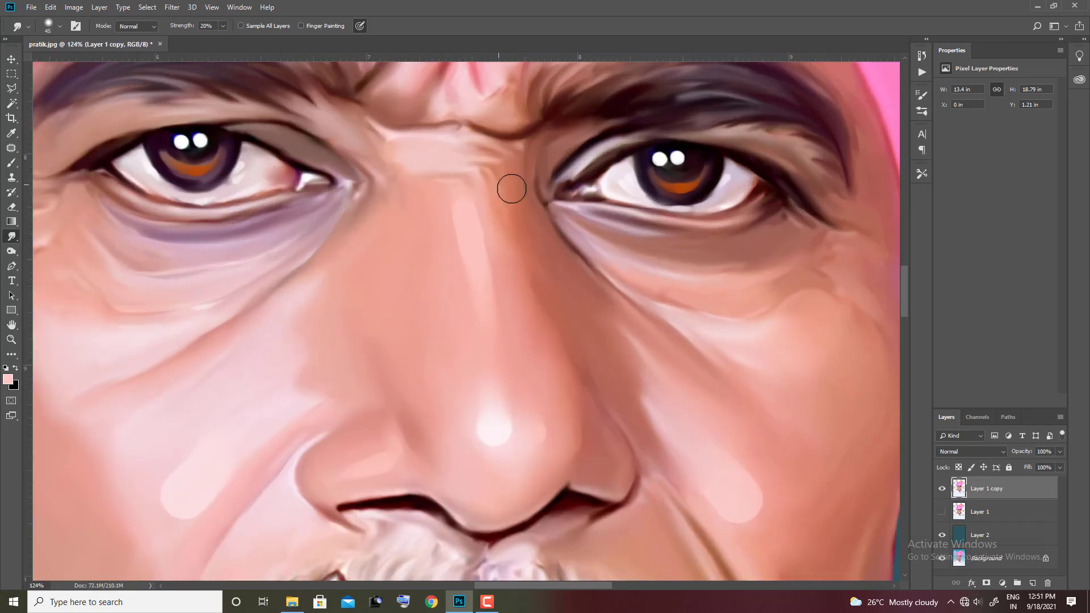
scroll(511, 183, "down", 3)
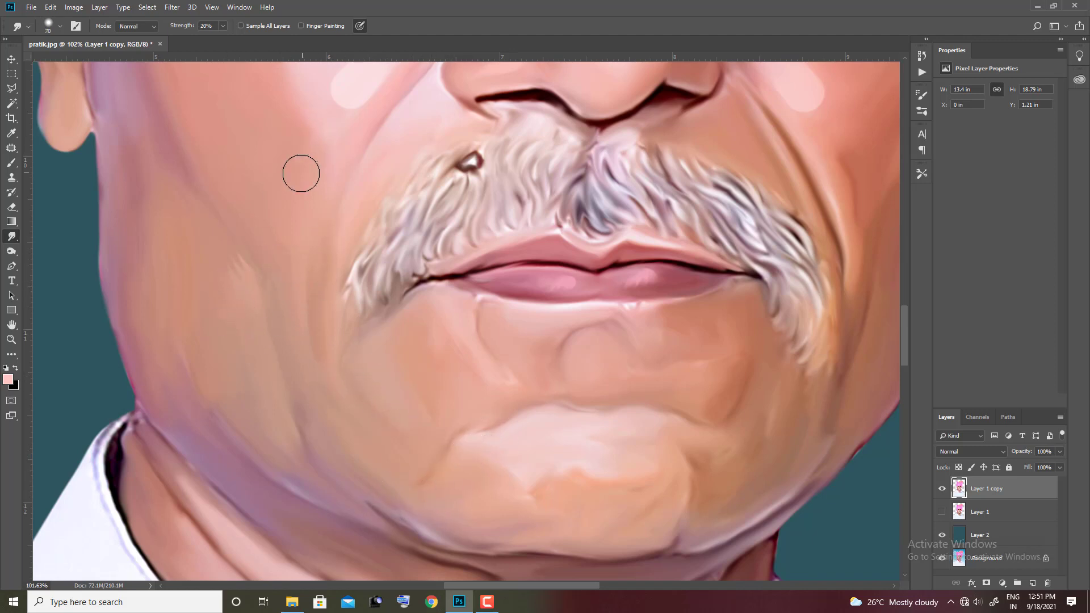
scroll(301, 173, "down", 2)
scroll(373, 419, "down", 2)
scroll(372, 418, "down", 2)
left_click_drag(353, 420, 406, 424)
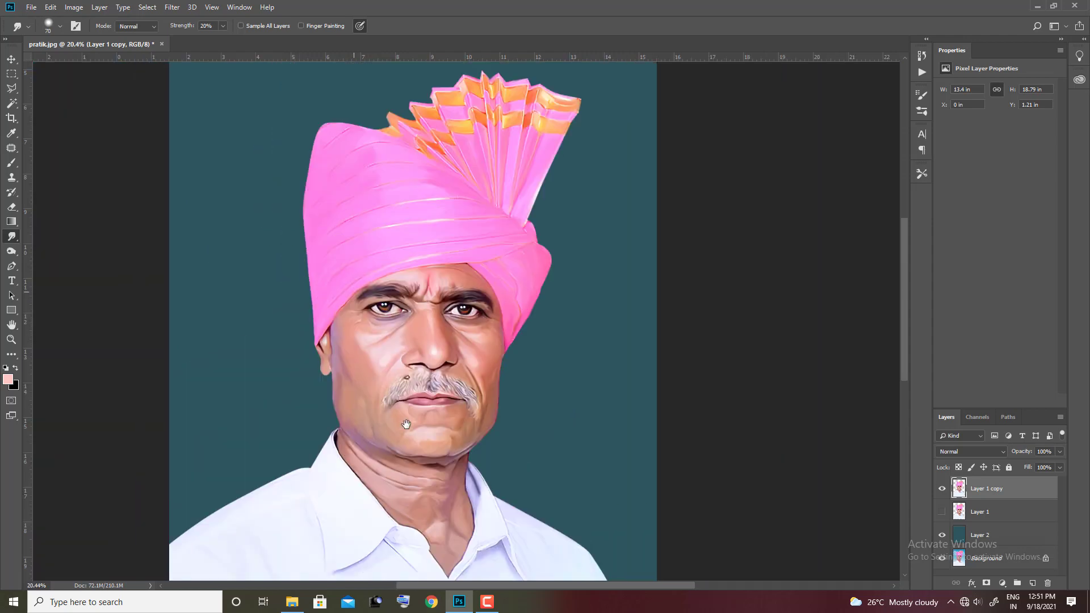
scroll(407, 425, "up", 2)
scroll(312, 369, "up", 2)
scroll(316, 331, "up", 2)
scroll(361, 301, "up", 1)
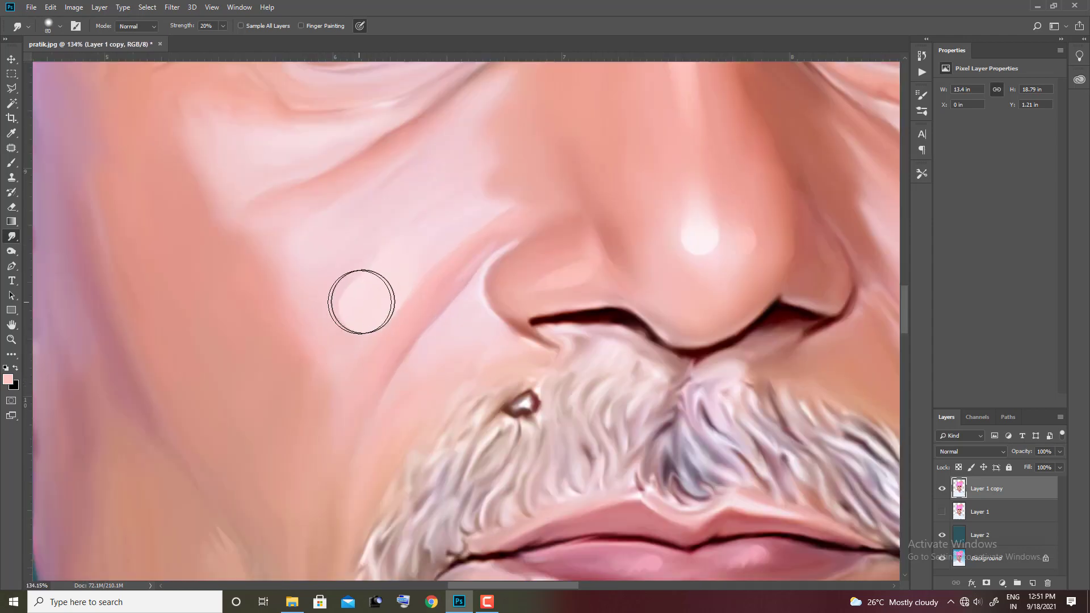
left_click_drag(361, 301, 325, 268)
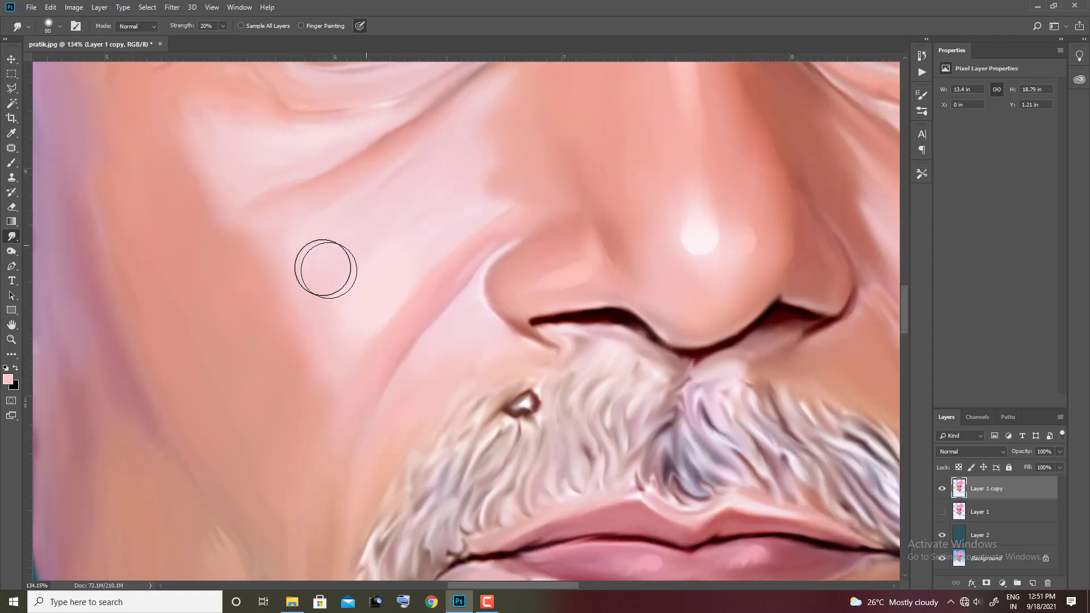
Blend the light pink cheek patch into the surrounding skin, then shrink the smudge brush.
scroll(568, 317, "right", 10)
scroll(568, 317, "up", 2)
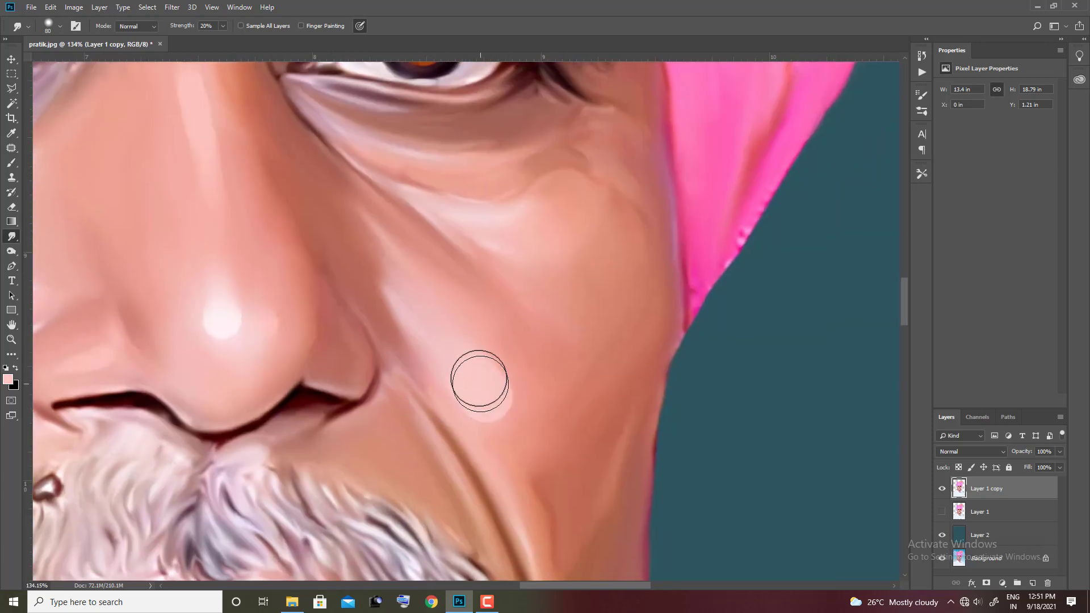
mouse_move(480, 379)
left_mouse_down()
mouse_move(535, 498)
mouse_move(496, 384)
mouse_move(560, 359)
mouse_move(564, 295)
mouse_move(637, 308)
mouse_move(587, 408)
mouse_move(614, 385)
left_mouse_up()
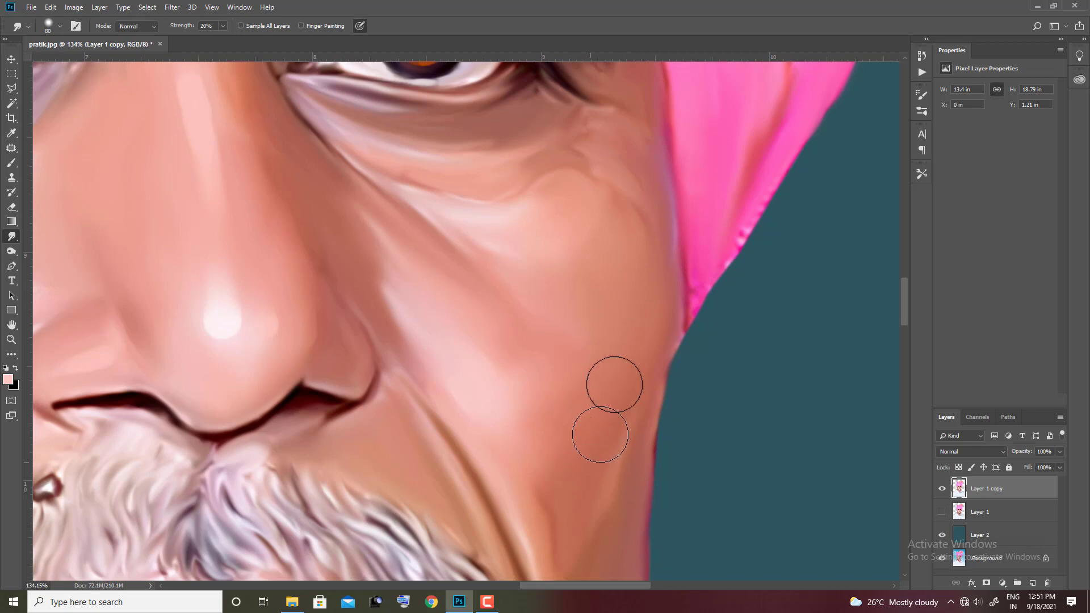
scroll(584, 188, "down", 5)
scroll(584, 187, "down", 1)
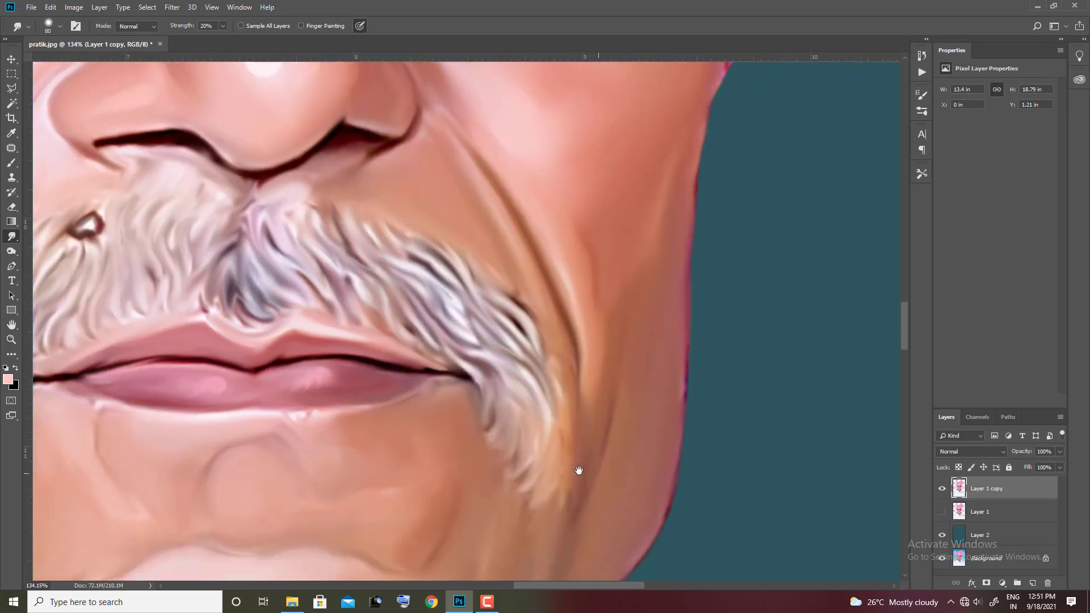
scroll(578, 470, "down", 5)
scroll(578, 470, "left", 2)
key("bracketleft")
key("bracketleft")
key("bracketleft")
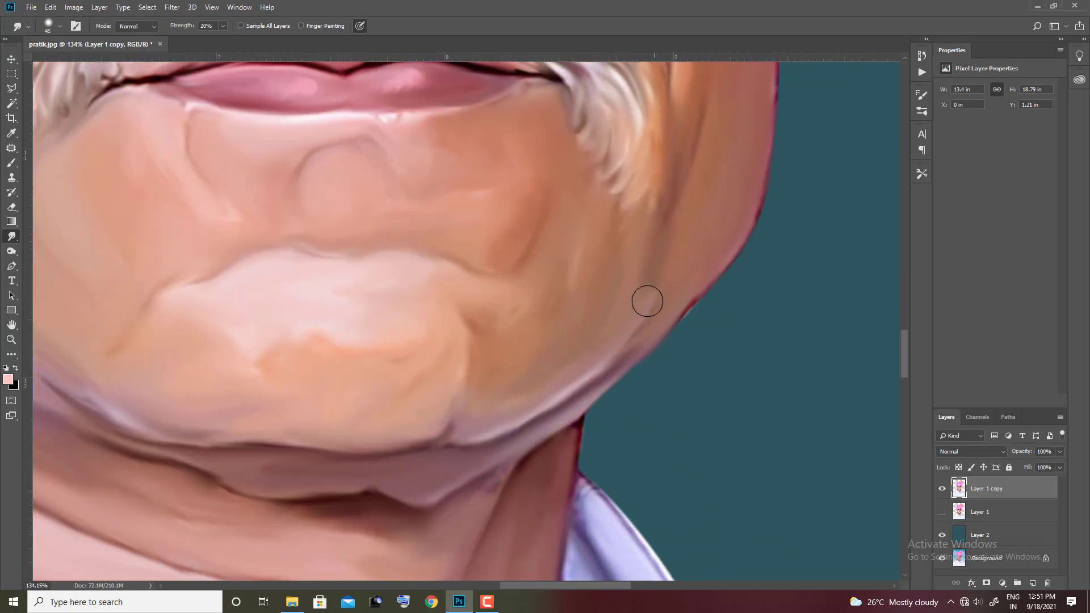
key("bracketleft")
scroll(462, 382, "down", 8)
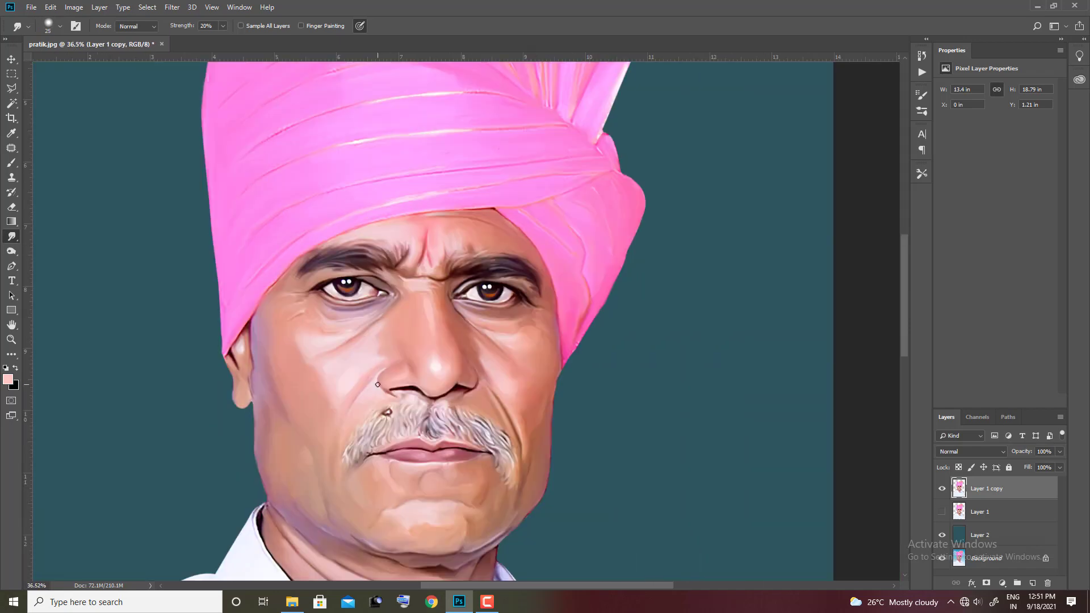
Save the portrait as a Photoshop file, accepting the compatibility options.
key("ctrl+s")
key("Return")
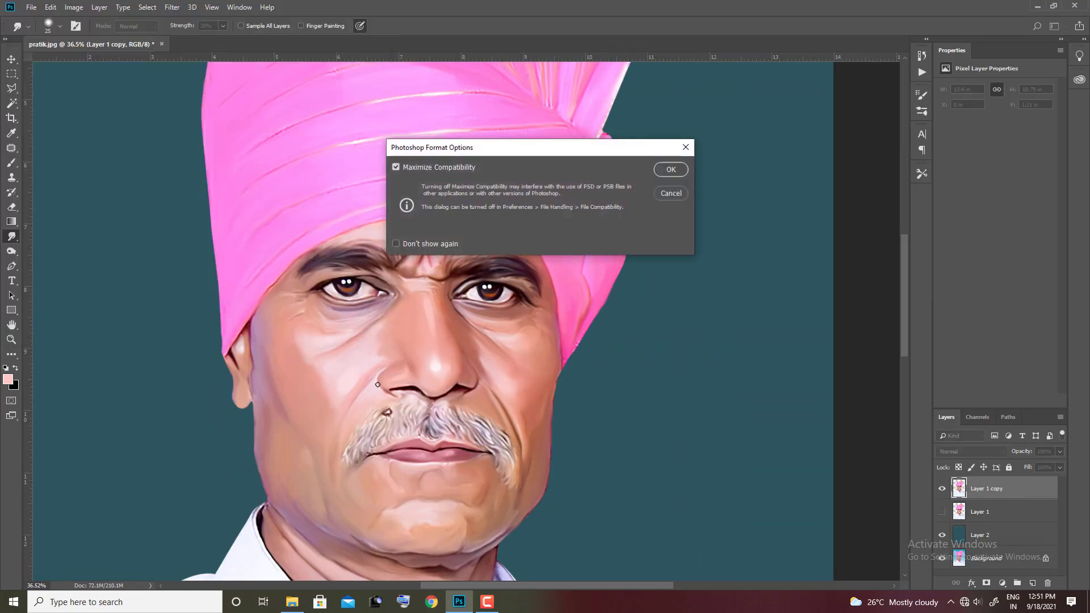
key("Return")
scroll(458, 307, "down", 3)
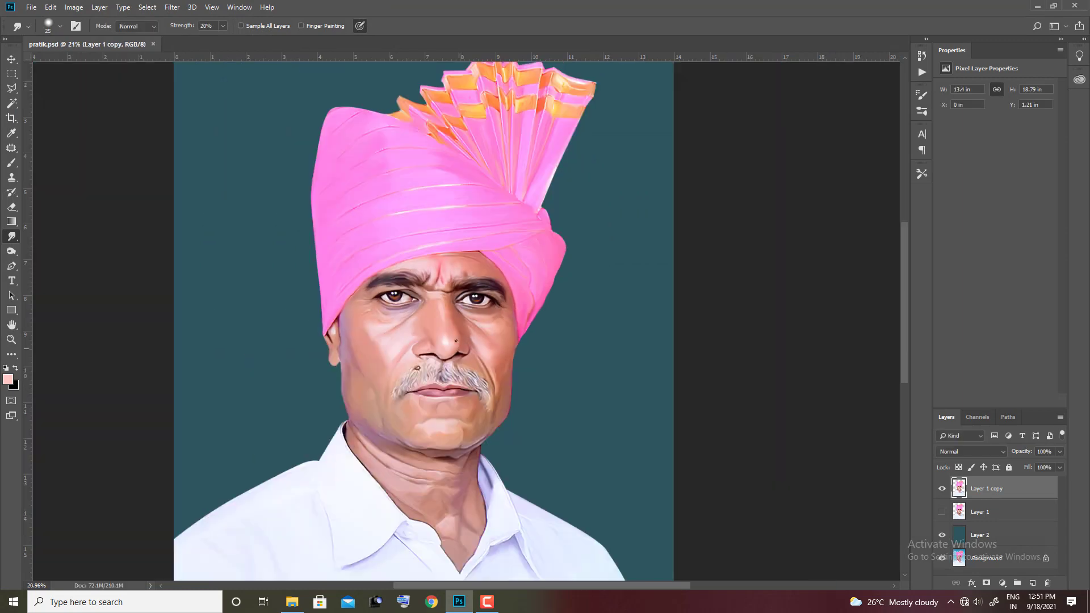
scroll(451, 329, "up", 2)
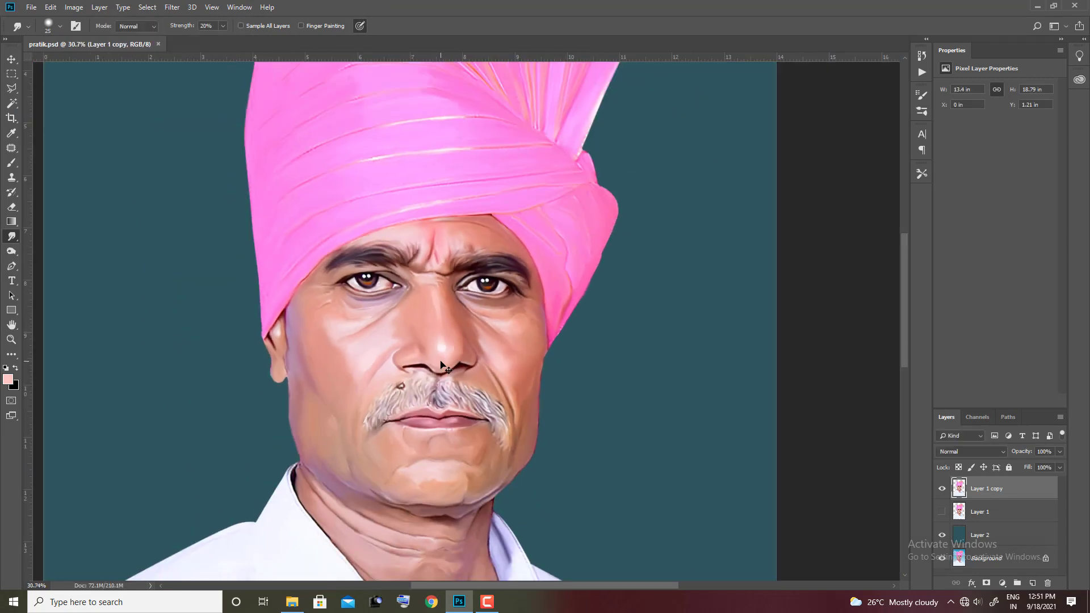
Duplicate the portrait layer and shift the copy's midtones toward cyan and blue in Color Balance.
key("ctrl+j")
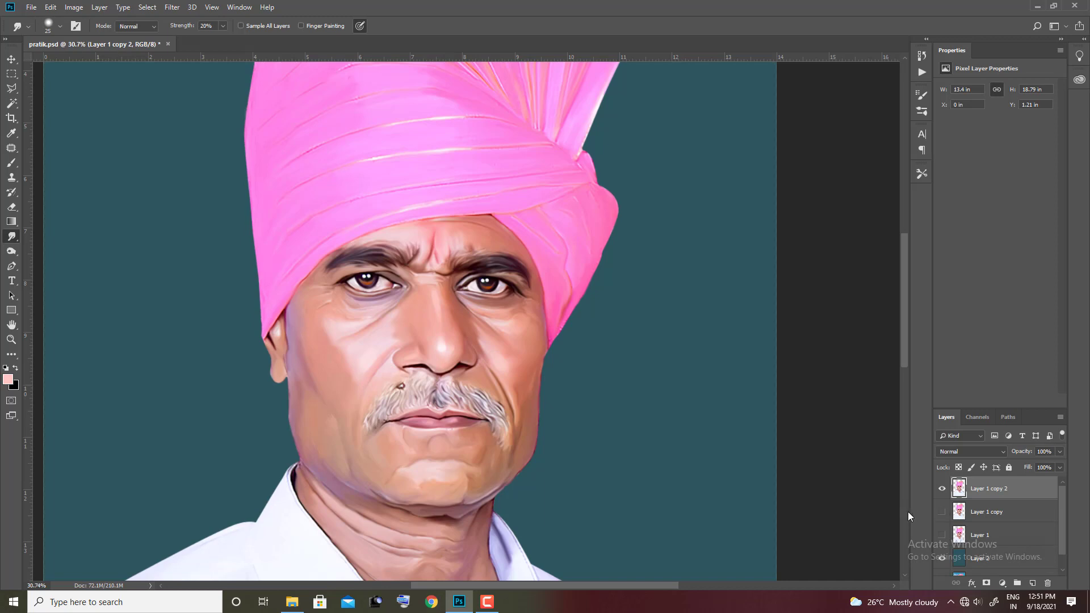
key("ctrl+b")
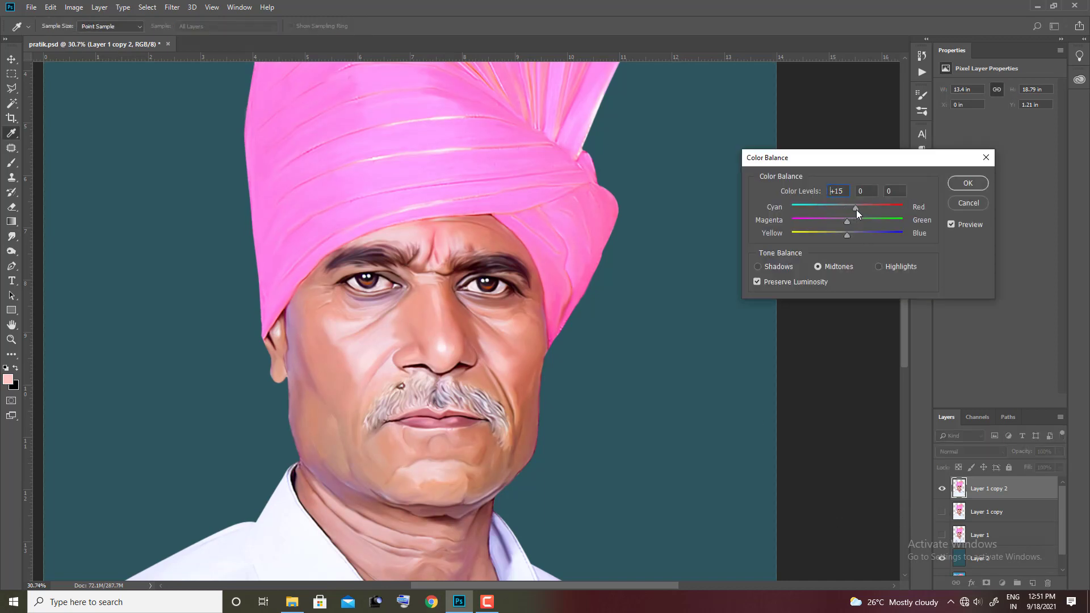
left_click_drag(856, 209, 816, 217)
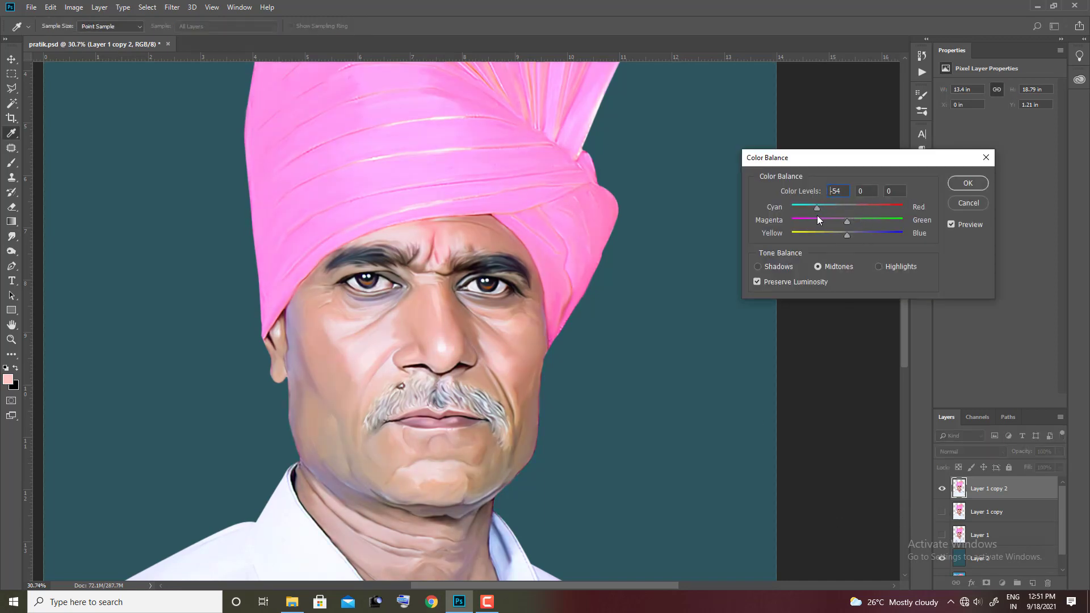
left_click(843, 236)
Warm the shadows toward red and yellow and the highlights toward yellow, then open the background image.
left_click(795, 266)
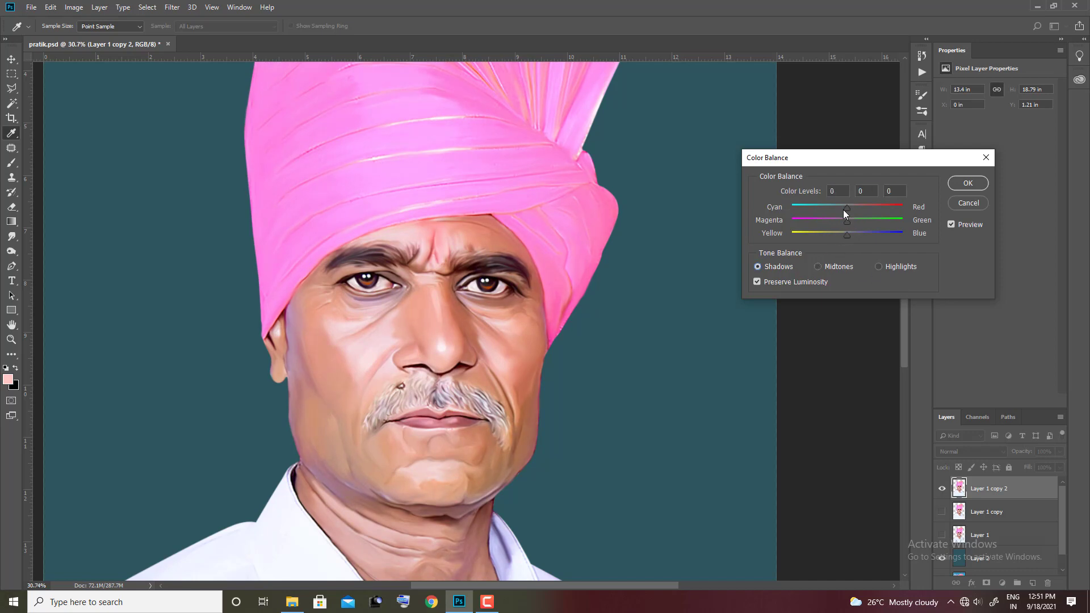
mouse_move(862, 208)
left_mouse_down()
mouse_move(880, 209)
mouse_move(857, 213)
left_mouse_up()
mouse_move(847, 222)
left_mouse_down()
mouse_move(826, 239)
mouse_move(845, 236)
left_mouse_up()
left_click(880, 267)
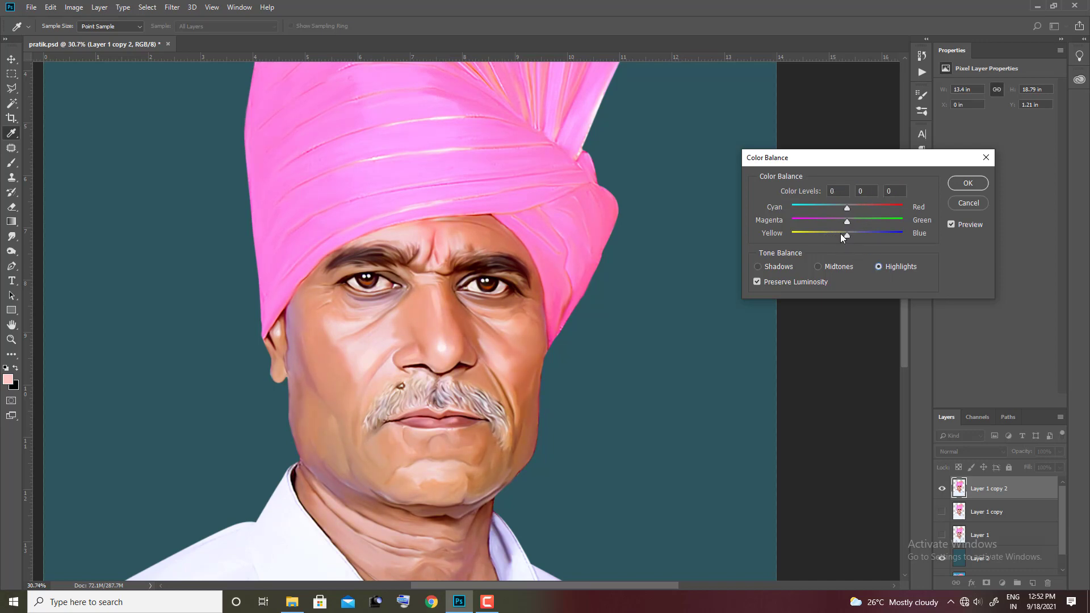
left_click_drag(861, 237, 857, 239)
left_click(967, 183)
key("r")
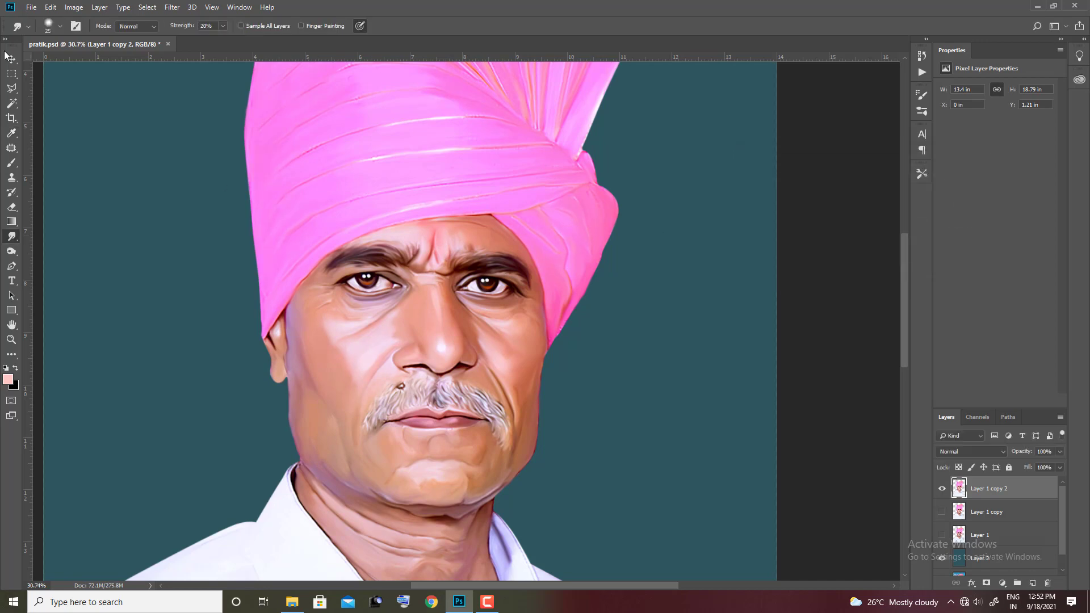
left_click(11, 59)
Copy the painted background image and paste it into the portrait document.
scroll(250, 177, "down", 3)
scroll(341, 363, "up", 1)
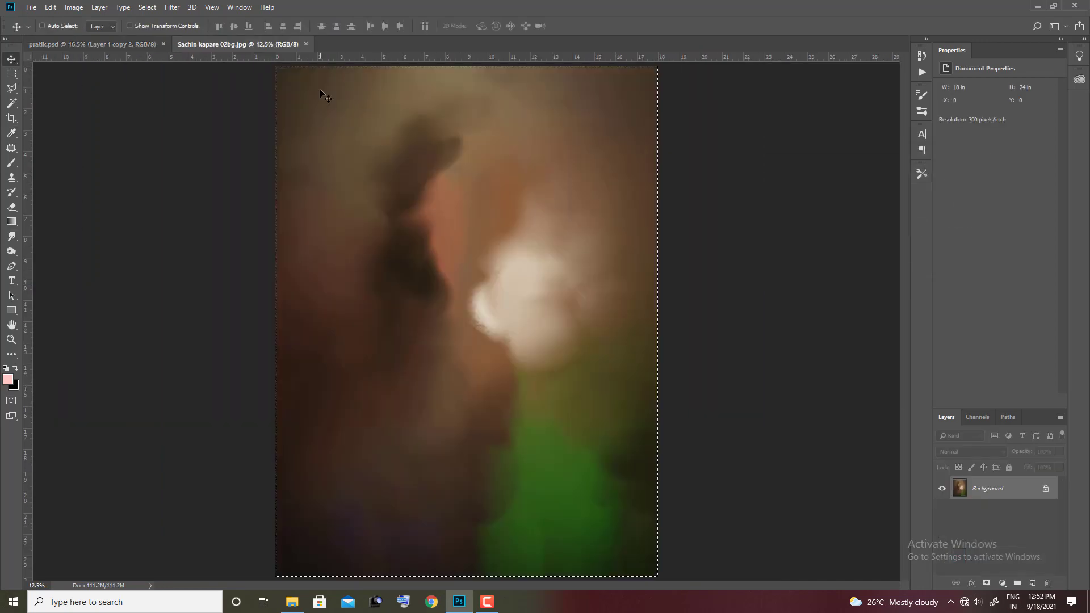
key("ctrl+w")
key("ctrl+v")
key("ctrl+bracketleft")
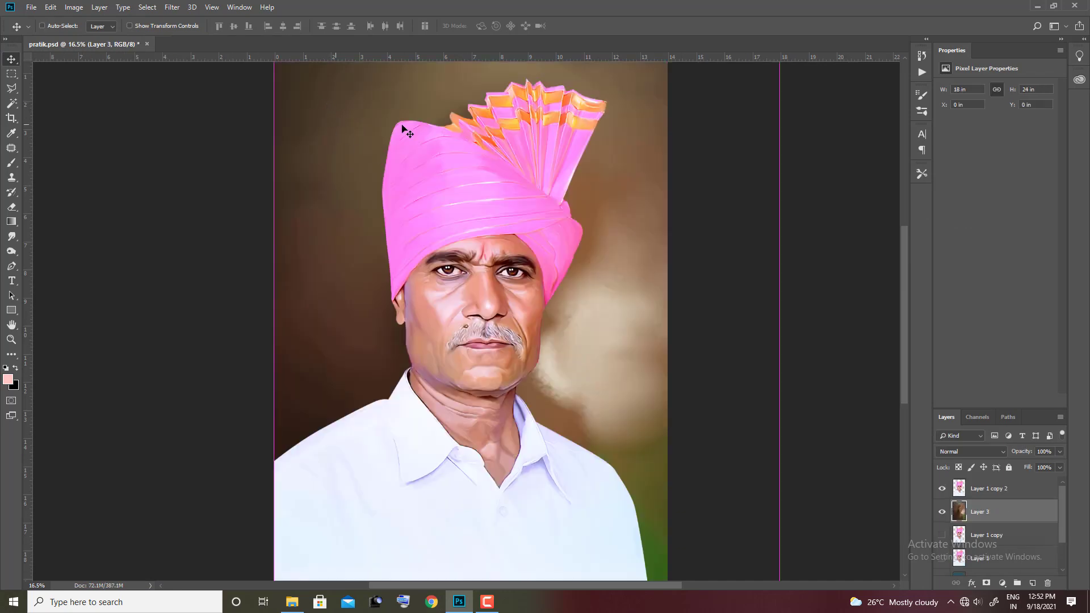
Resize the pasted background to the canvas width and height with Free Transform.
key("ctrl+t")
key("ctrl+0")
left_click_drag(637, 353, 577, 353)
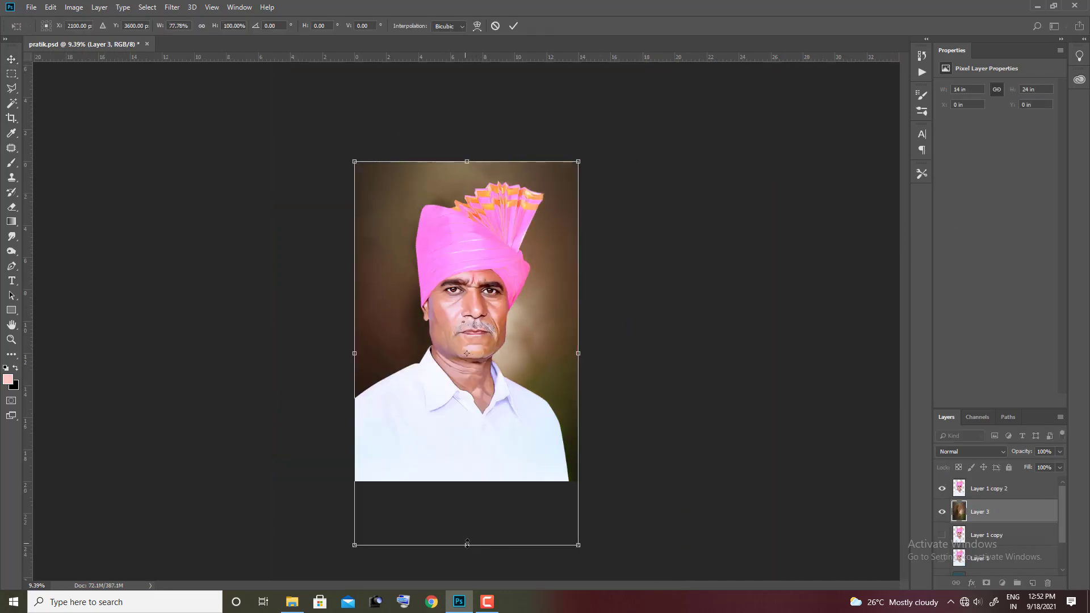
left_click_drag(467, 544, 466, 480)
key("ctrl+0")
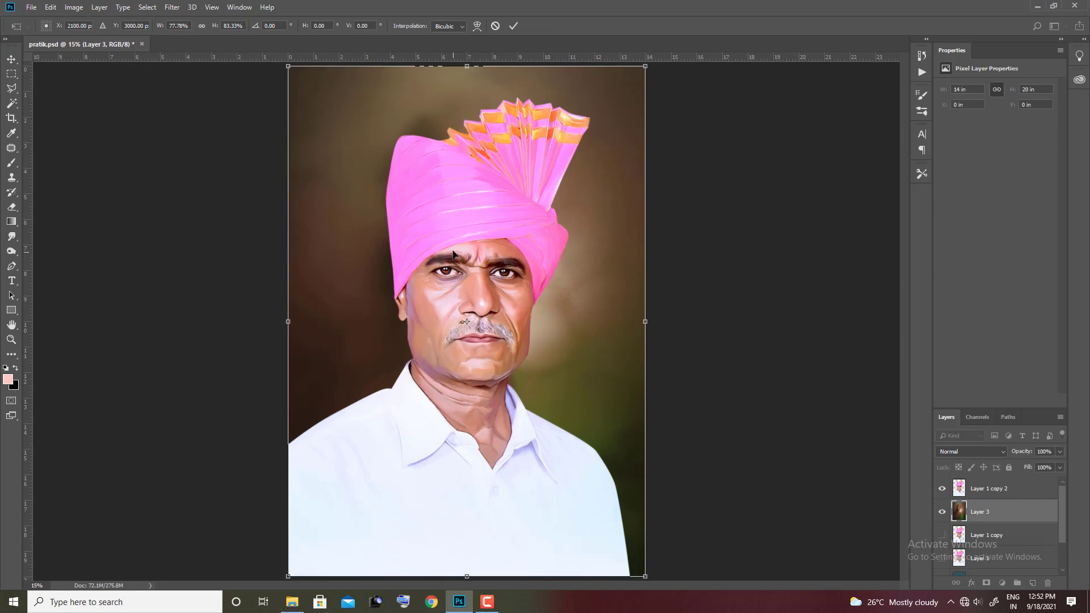
key("Return")
Flip the background horizontally, then flip it back and apply the transform.
key("ctrl+t")
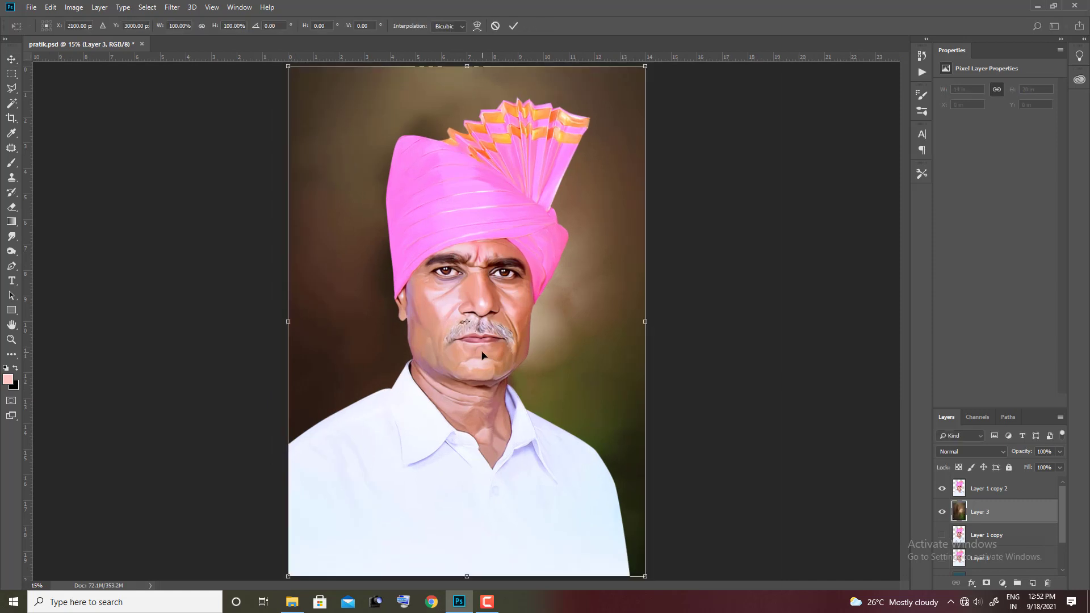
right_click(482, 355)
left_click(515, 489)
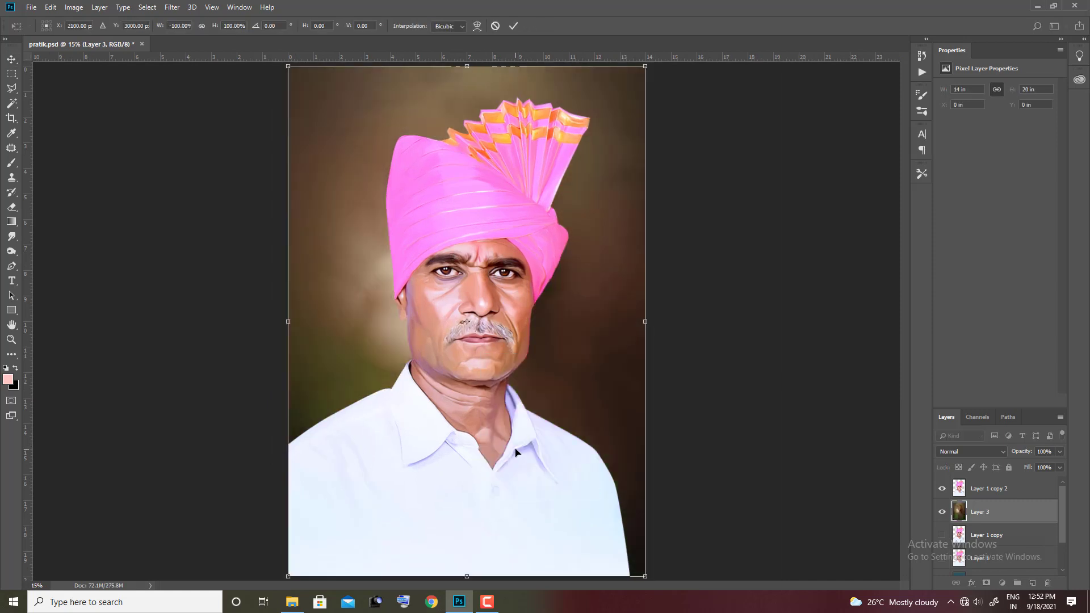
right_click(500, 416)
left_click(533, 550)
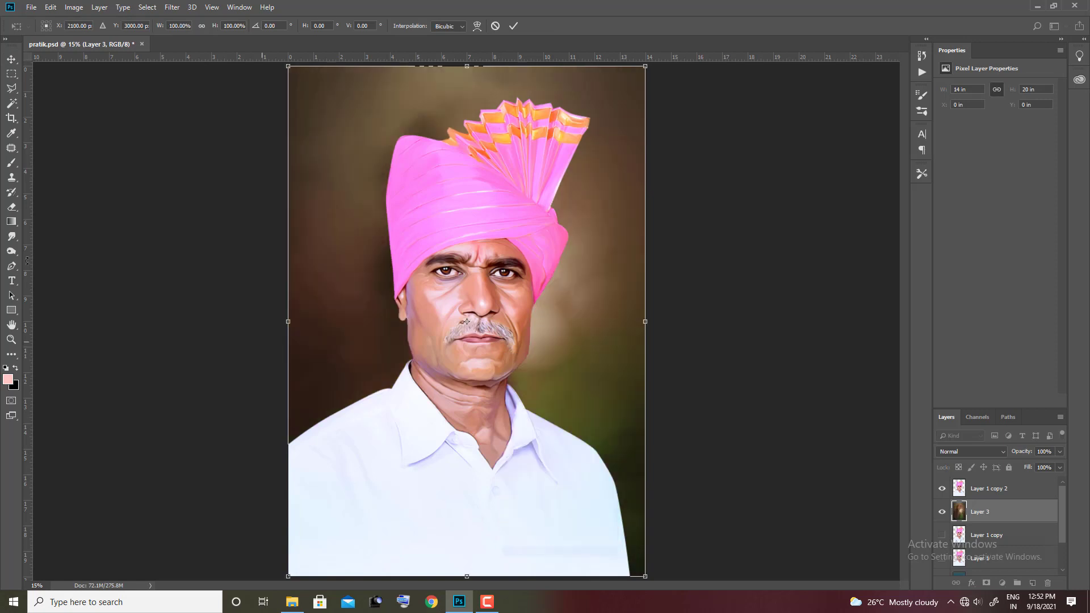
key("Return")
Set the Smudge tool to 60% strength and smudge the turban's top-left, crest and jaw edges into the background.
left_click(12, 236)
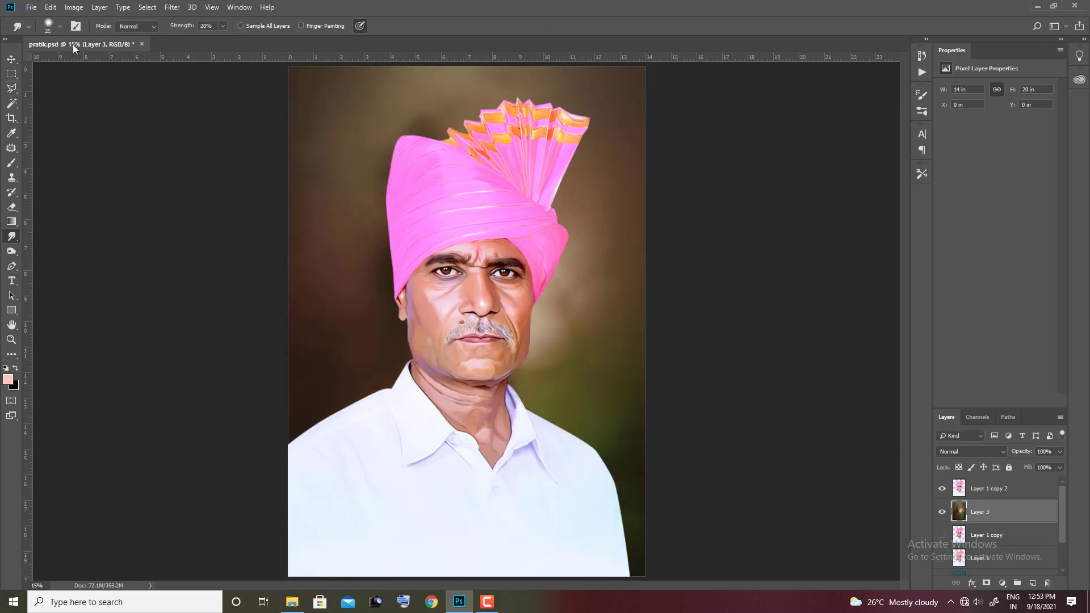
left_click(60, 25)
left_click(620, 364)
key("6")
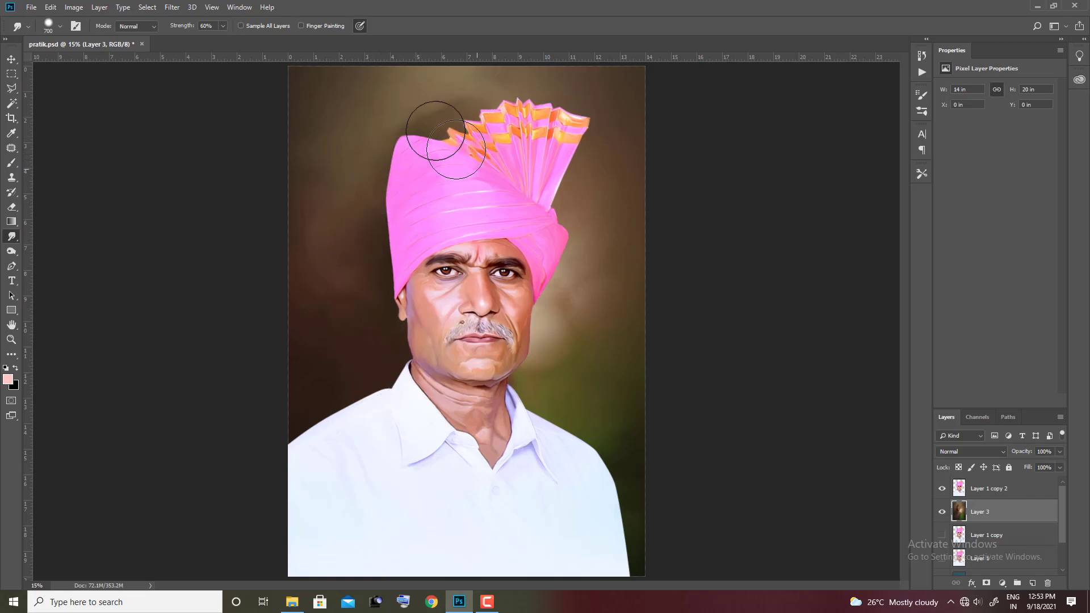
left_click_drag(421, 160, 499, 146)
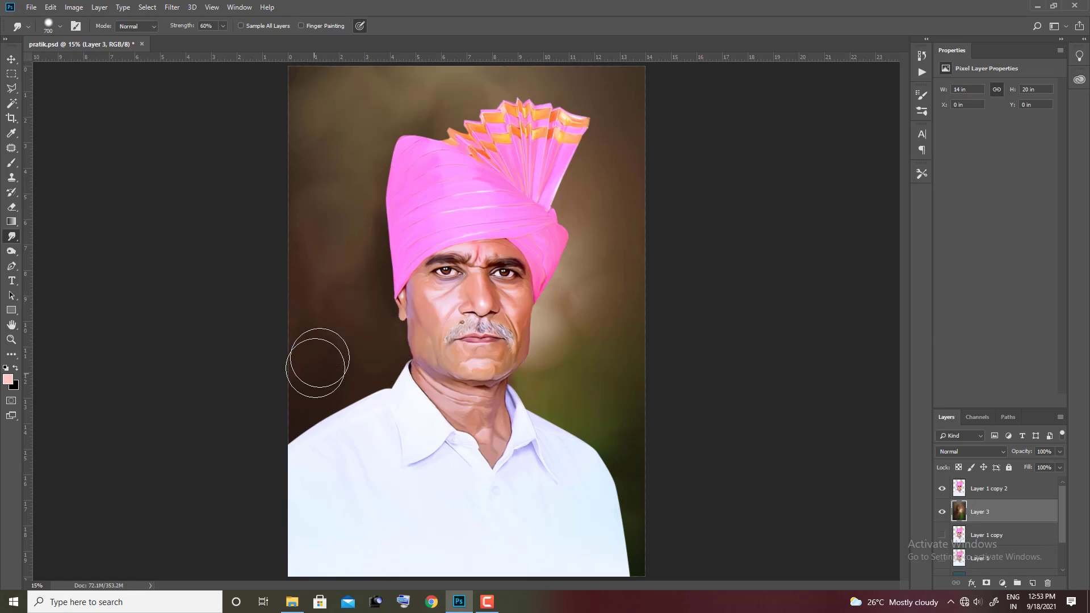
mouse_move(622, 542)
left_mouse_down()
mouse_move(584, 384)
mouse_move(616, 475)
mouse_move(548, 397)
mouse_move(520, 388)
mouse_move(540, 323)
mouse_move(548, 341)
mouse_move(584, 341)
mouse_move(608, 165)
mouse_move(579, 101)
left_mouse_up()
mouse_move(564, 208)
left_mouse_down()
mouse_move(618, 243)
mouse_move(619, 222)
mouse_move(613, 291)
mouse_move(578, 264)
mouse_move(443, 353)
mouse_move(425, 352)
mouse_move(511, 329)
mouse_move(462, 353)
mouse_move(456, 384)
left_mouse_up()
mouse_move(507, 359)
left_mouse_down()
mouse_move(539, 348)
mouse_move(547, 292)
mouse_move(539, 349)
left_mouse_up()
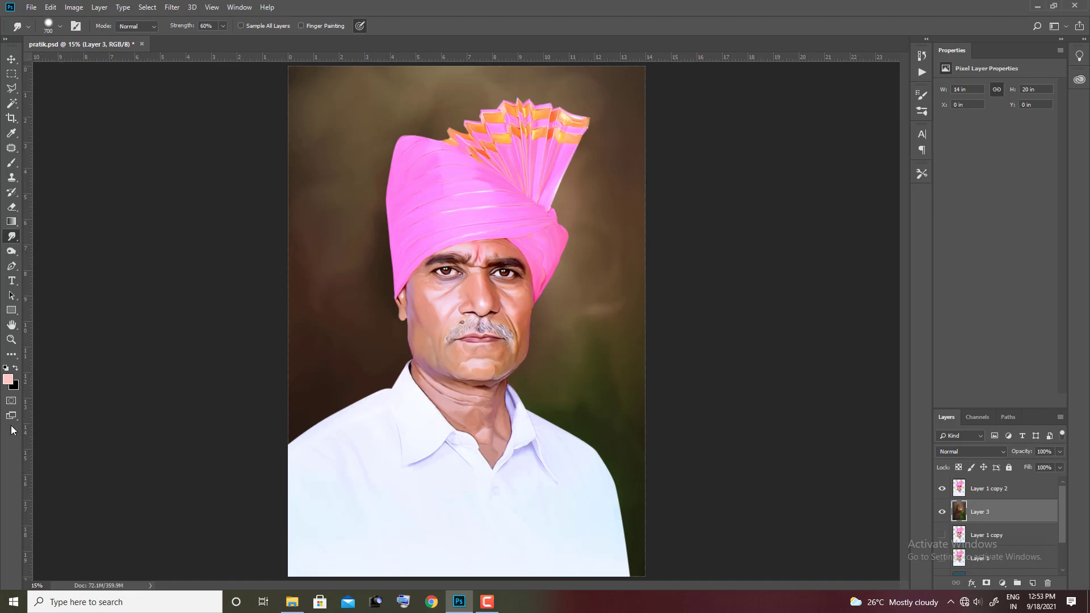
Pick a dark brown foreground and smudge the background beside the neck and face, then shrink the brush.
left_click(8, 379)
left_click(549, 534)
left_click(458, 542)
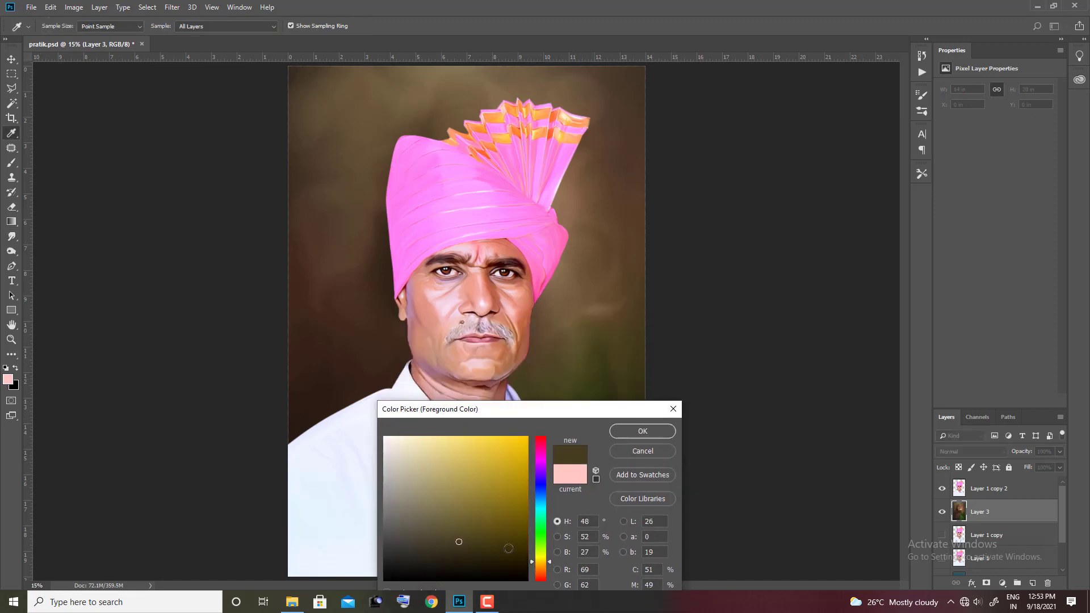
key("Return")
mouse_move(607, 423)
left_mouse_down()
mouse_move(530, 340)
mouse_move(539, 398)
left_mouse_up()
mouse_move(614, 521)
left_mouse_down()
mouse_move(598, 306)
mouse_move(613, 224)
mouse_move(604, 160)
left_mouse_up()
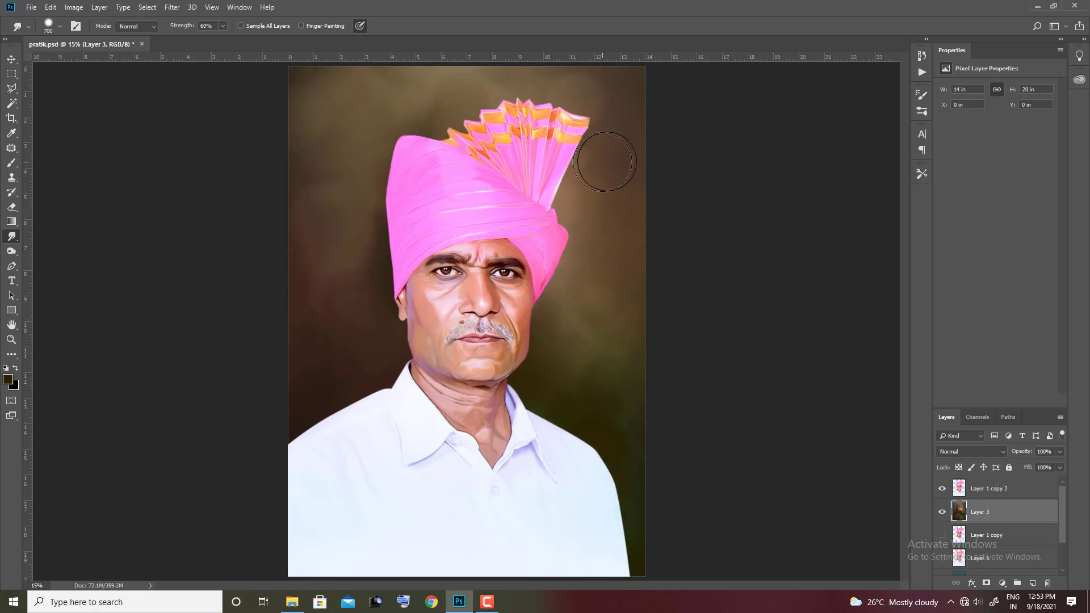
key("bracketleft")
key("bracketleft")
key("bracketleft")
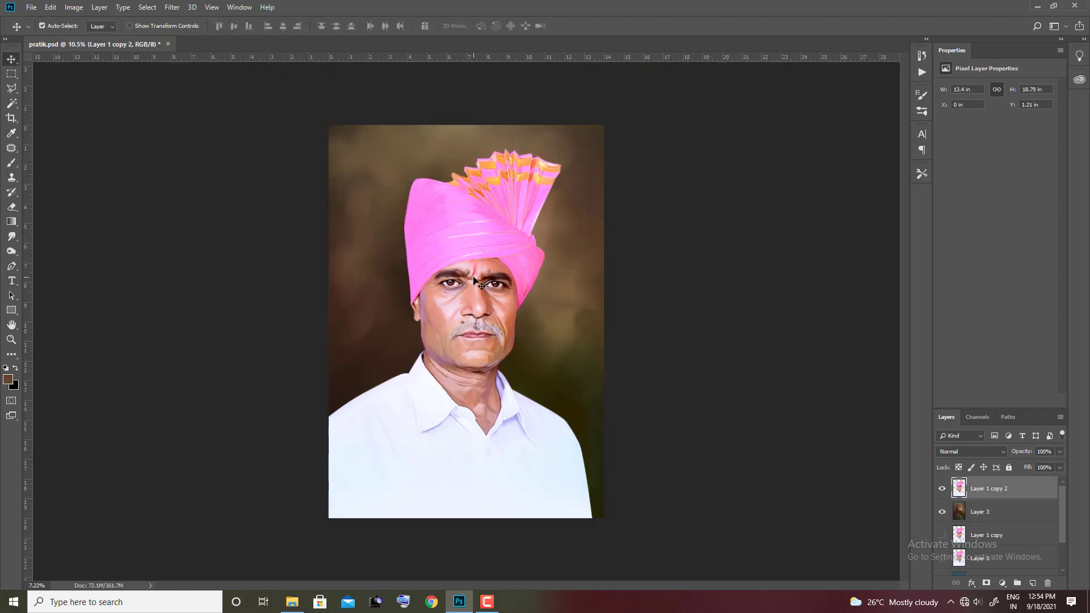
Save the portrait and zoom in on the face and chin.
key("ctrl+s")
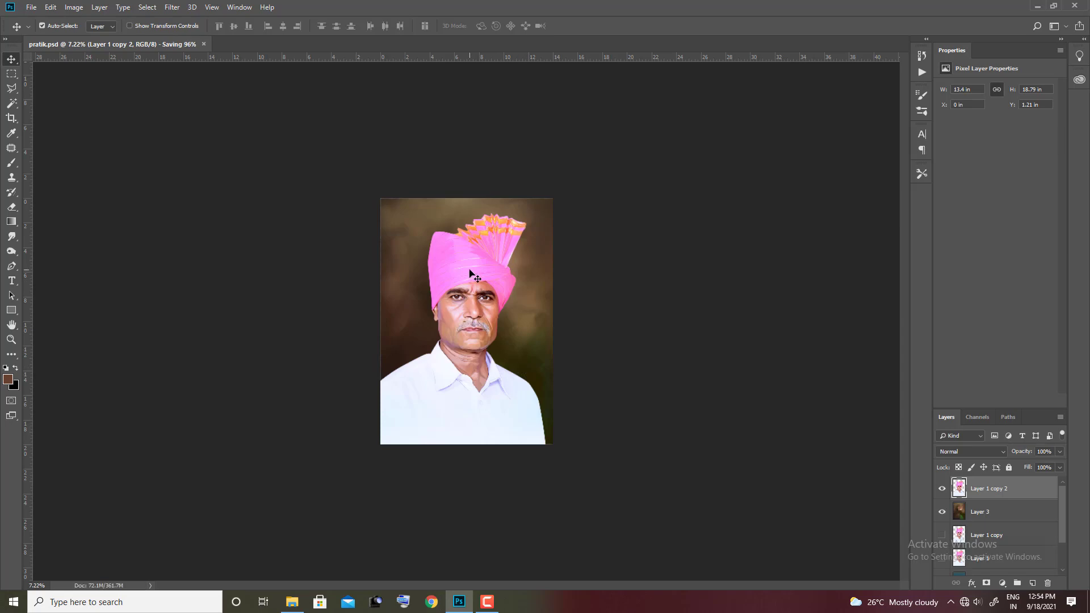
scroll(470, 313, "up", 5)
scroll(461, 533, "up", 3)
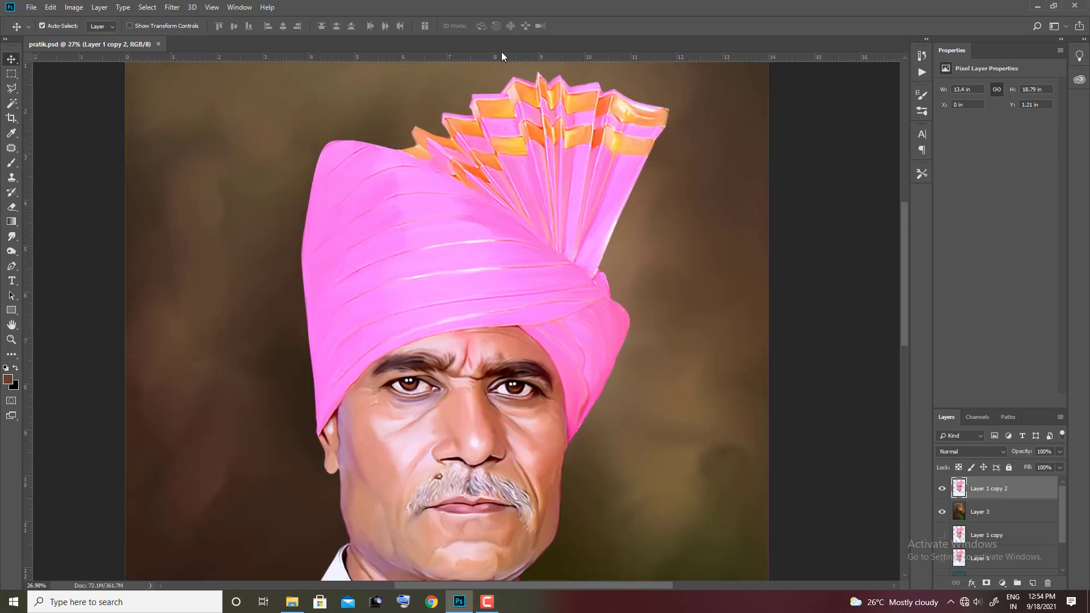
scroll(509, 299, "up", 3)
scroll(486, 255, "down", 3)
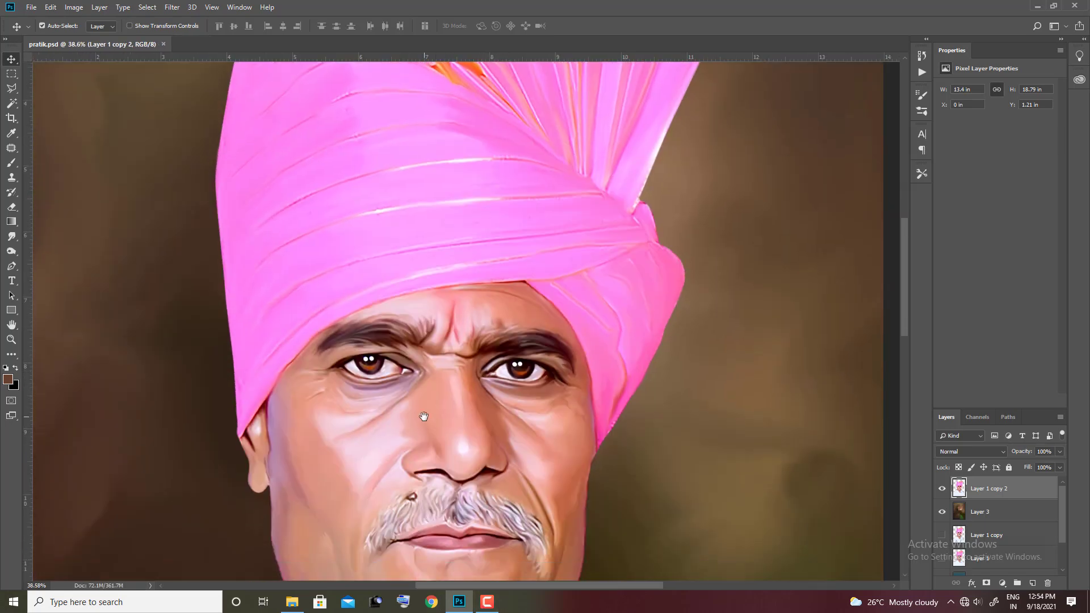
left_click_drag(424, 417, 460, 252)
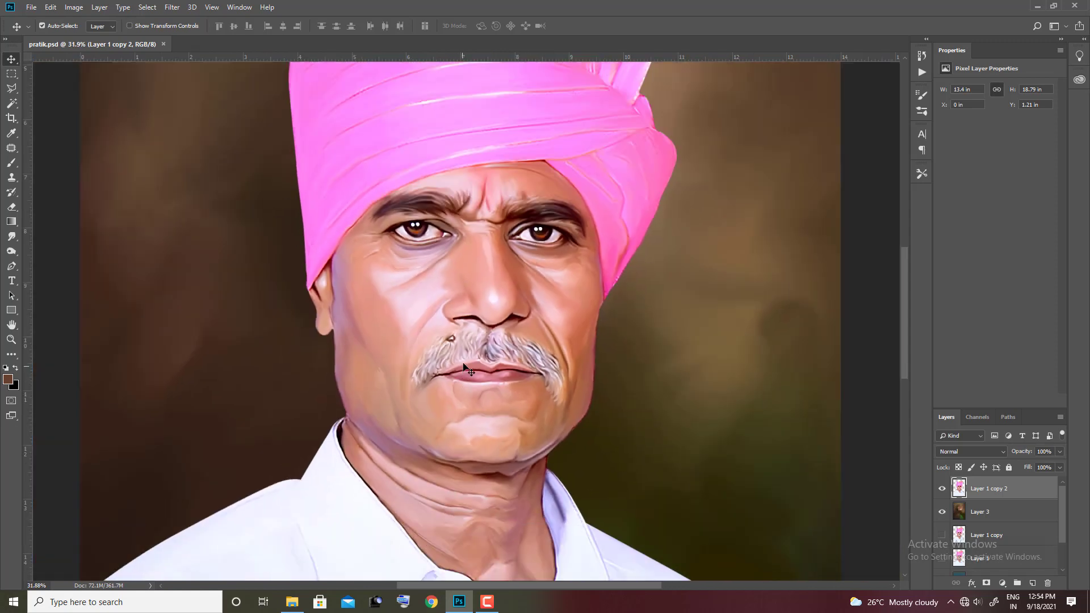
Inspect the nose, moustache, chin, turban and eyes, then zoom back out to the whole portrait.
scroll(462, 264, "up", 3)
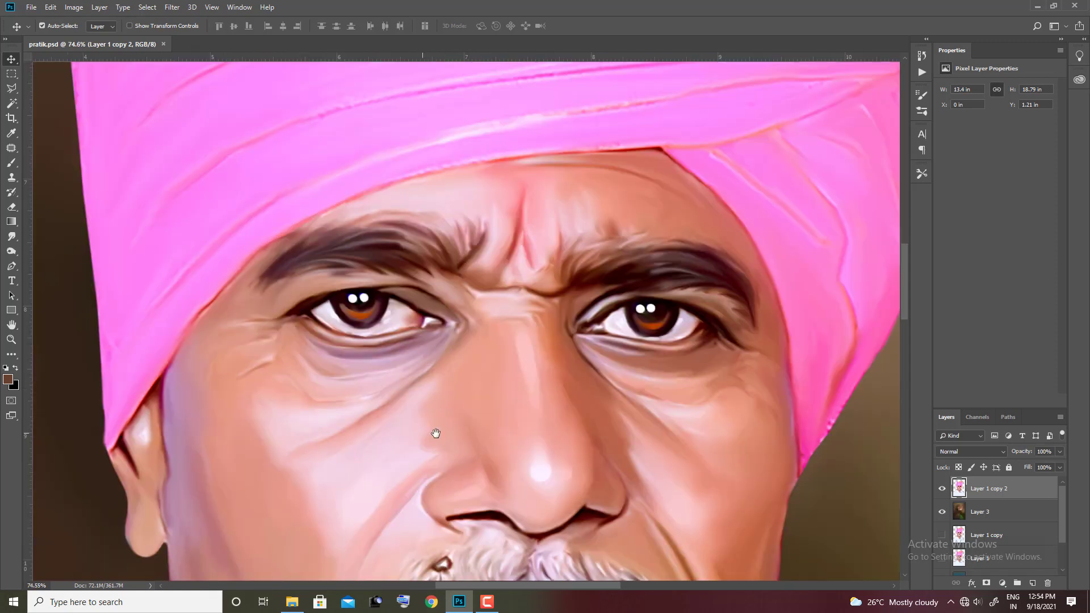
left_click_drag(435, 433, 479, 307)
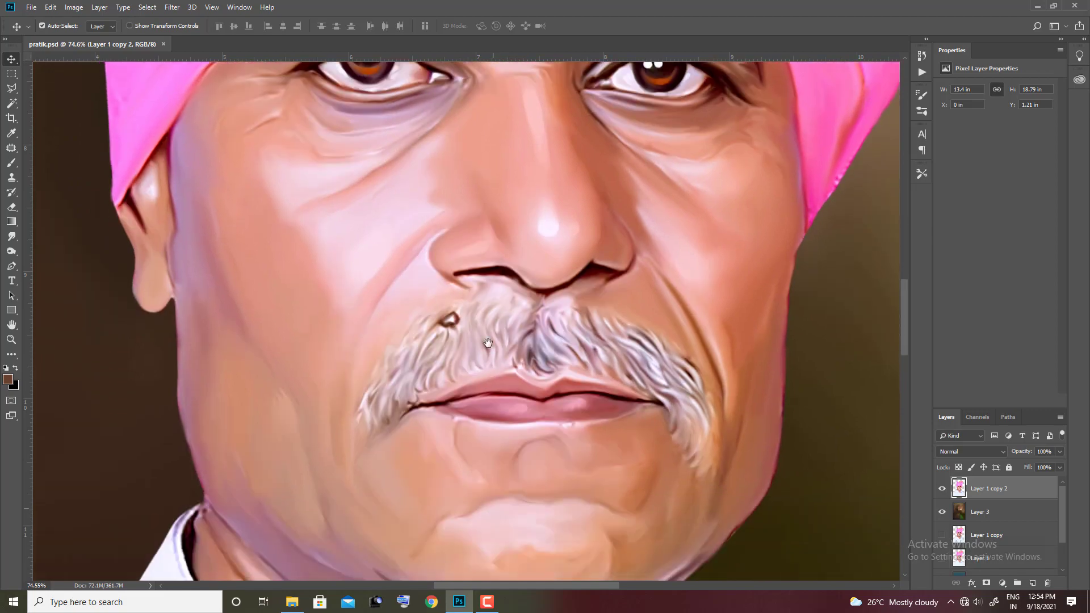
mouse_move(492, 508)
left_mouse_down()
mouse_move(515, 252)
mouse_move(471, 519)
left_mouse_up()
scroll(504, 352, "down", 2)
scroll(511, 336, "up", 3)
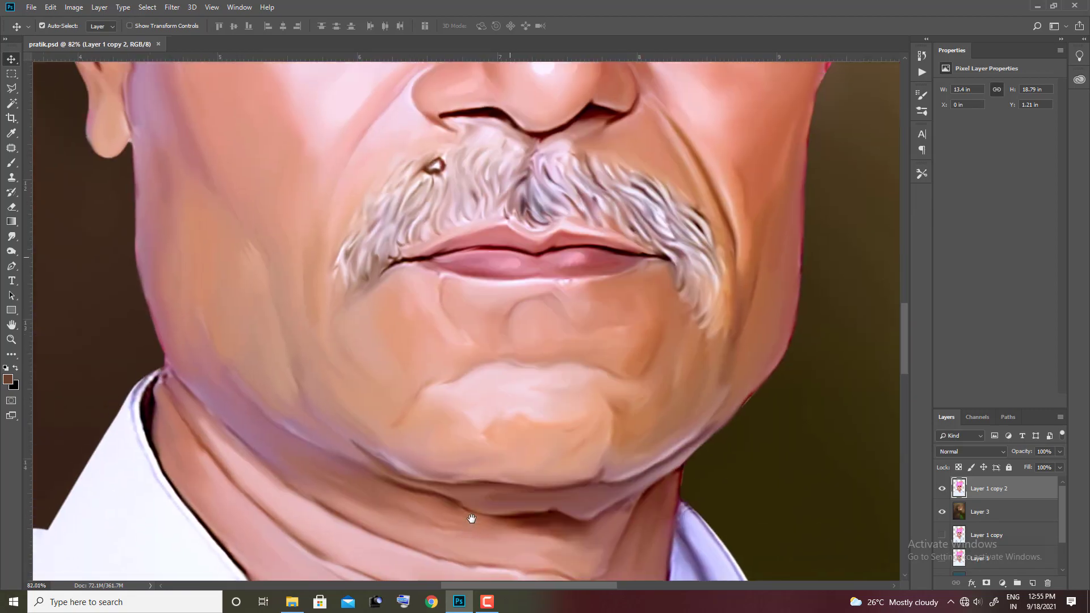
left_click_drag(674, 204, 521, 533)
left_click_drag(474, 236, 510, 417)
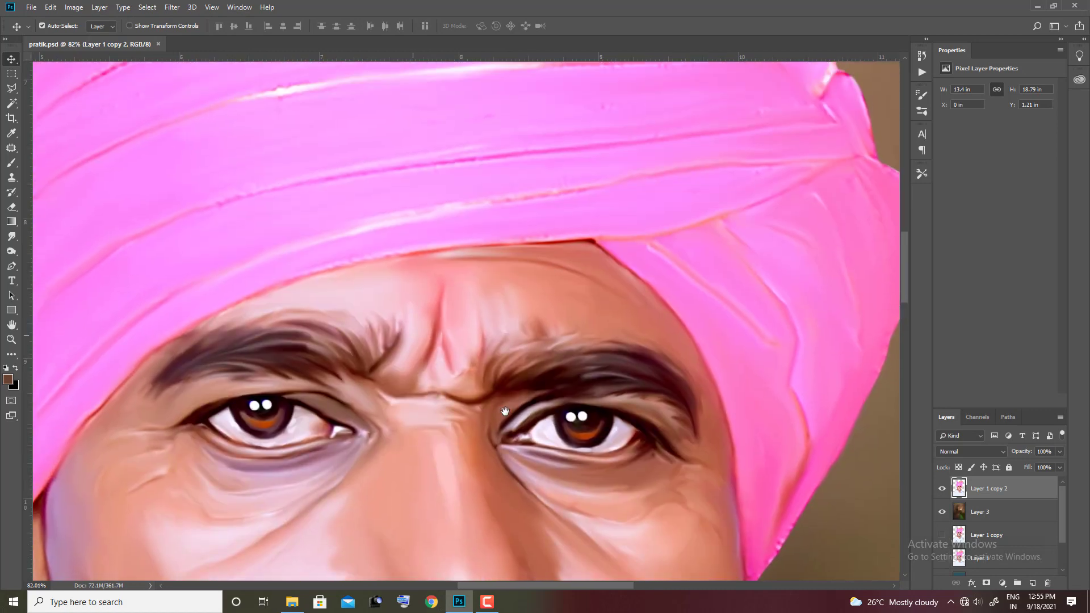
scroll(507, 414, "down", 5)
scroll(507, 415, "down", 3)
scroll(507, 414, "down", 2)
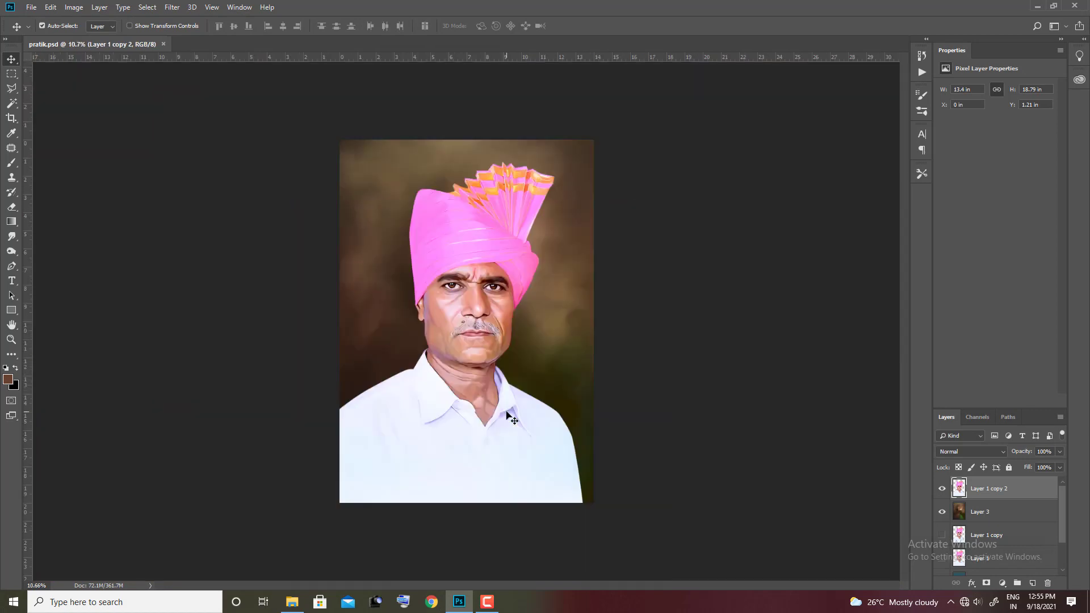
scroll(508, 417, "up", 1)
scroll(488, 372, "up", 3)
scroll(488, 372, "down", 2)
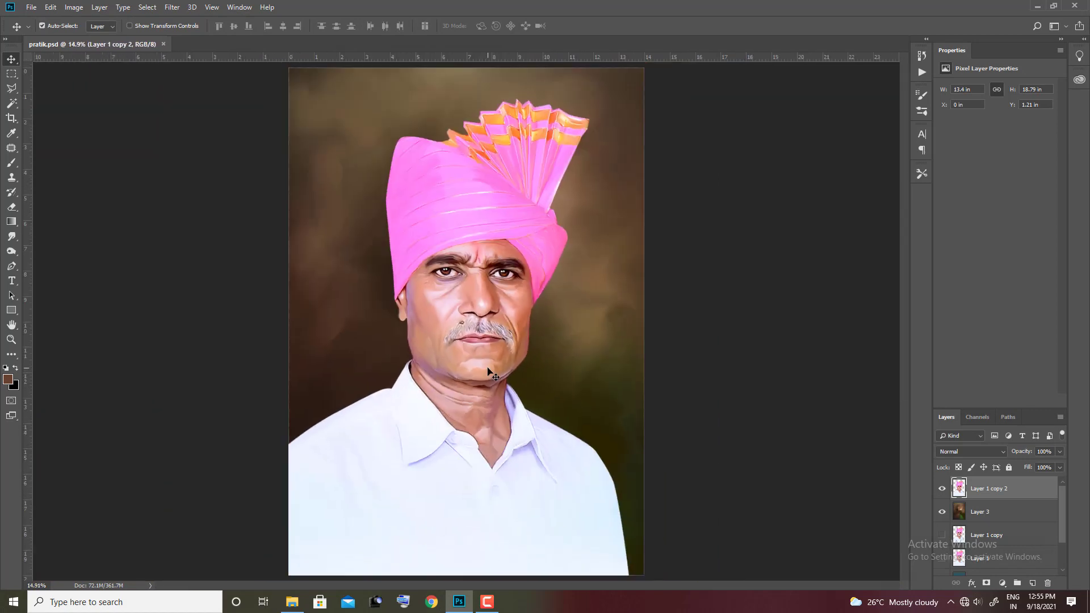